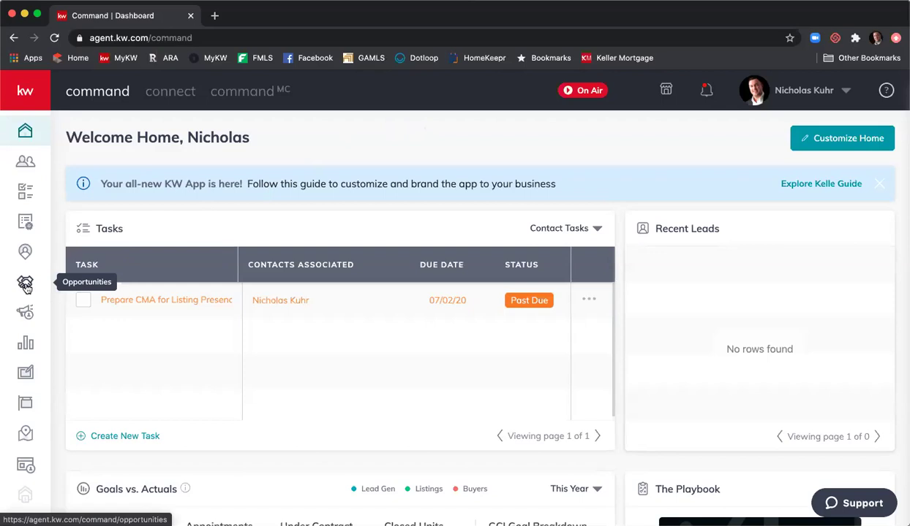
Go to the Opportunities pipeline from the Command dashboard's left sidebar
left_click(25, 285)
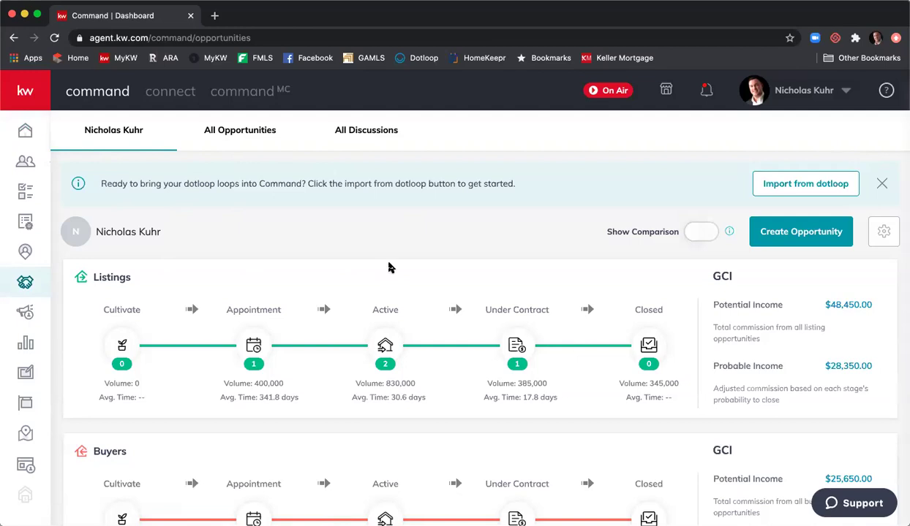
Close the 'Import from dotloop' banner on the Opportunities page
scroll(438, 255, "down", 1)
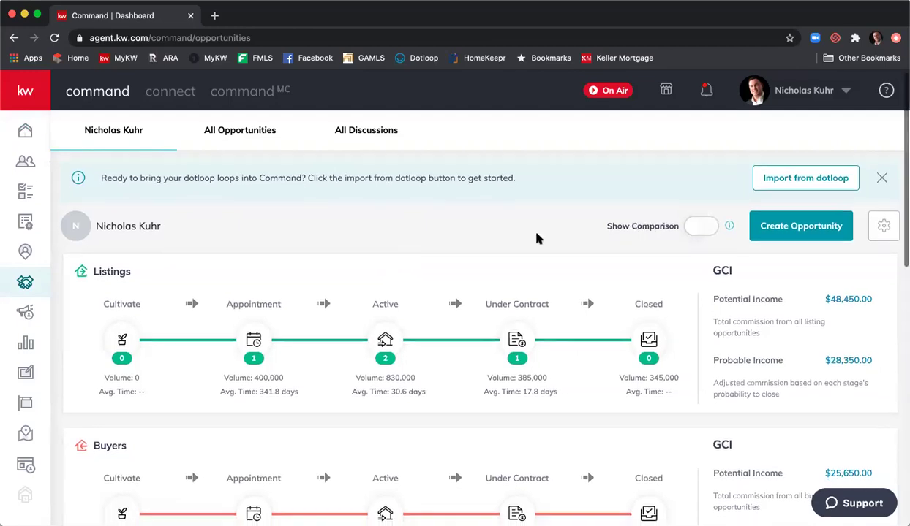
left_click(881, 180)
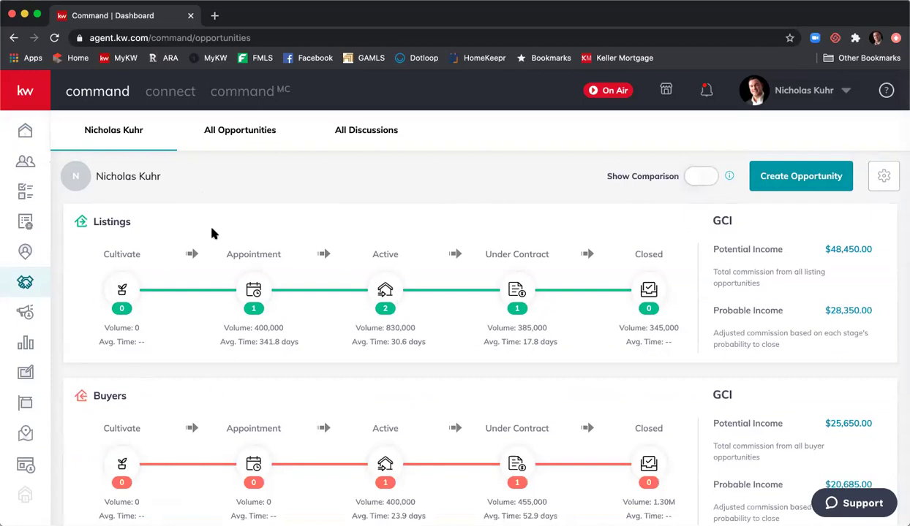
scroll(248, 223, "down", 1)
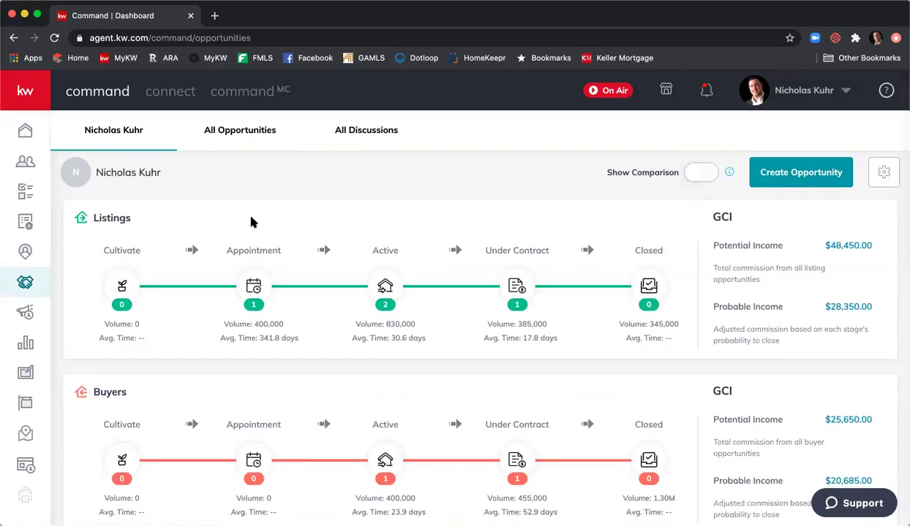
scroll(124, 351, "down", 5)
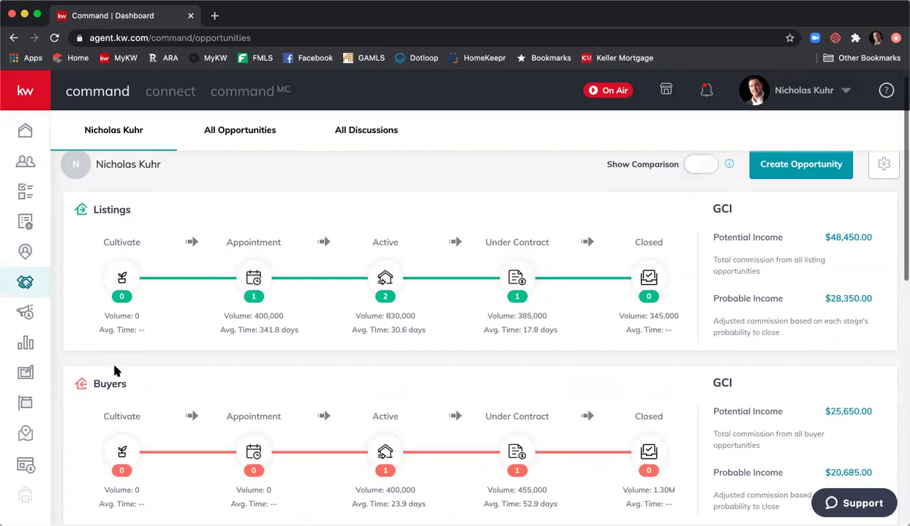
scroll(128, 371, "down", 4)
scroll(126, 368, "up", 7)
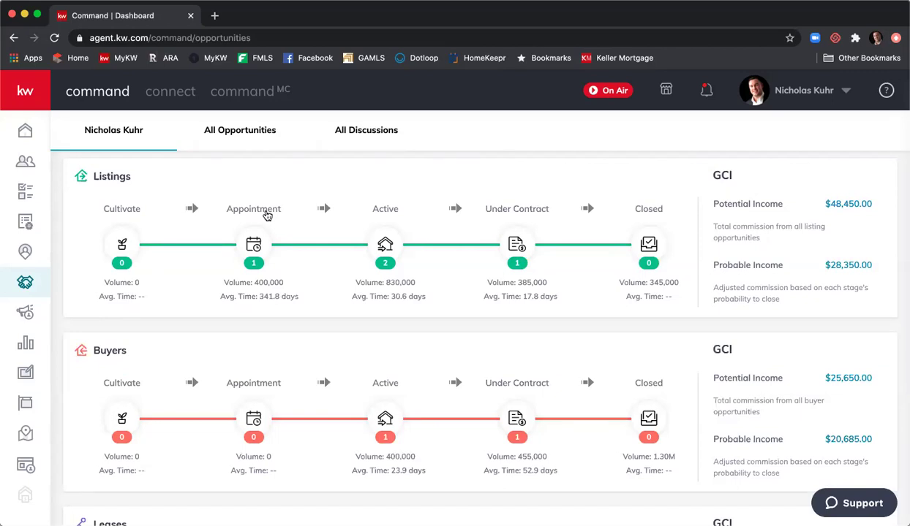
scroll(219, 292, "down", 1)
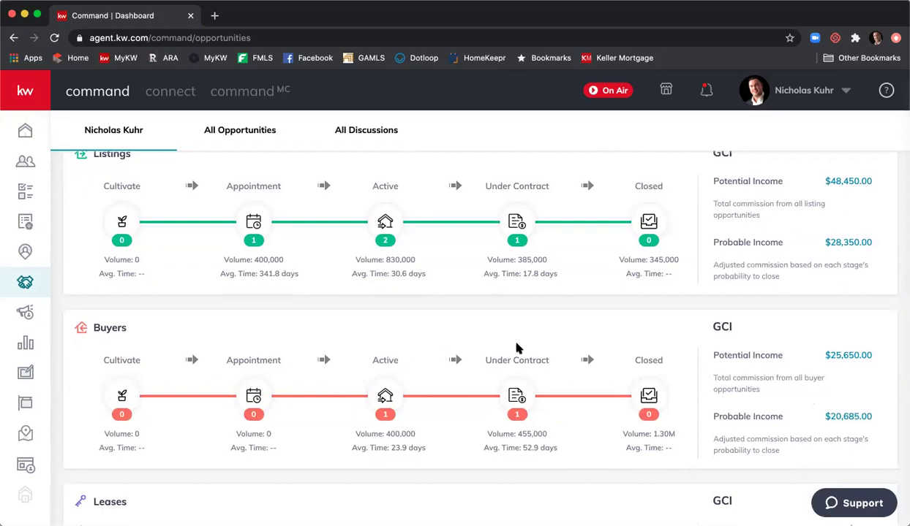
scroll(516, 348, "up", 1)
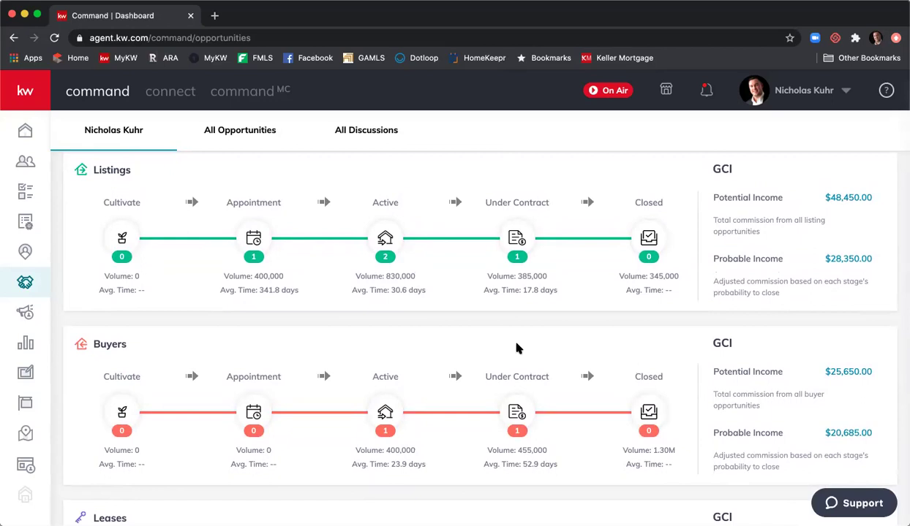
scroll(516, 345, "up", 2)
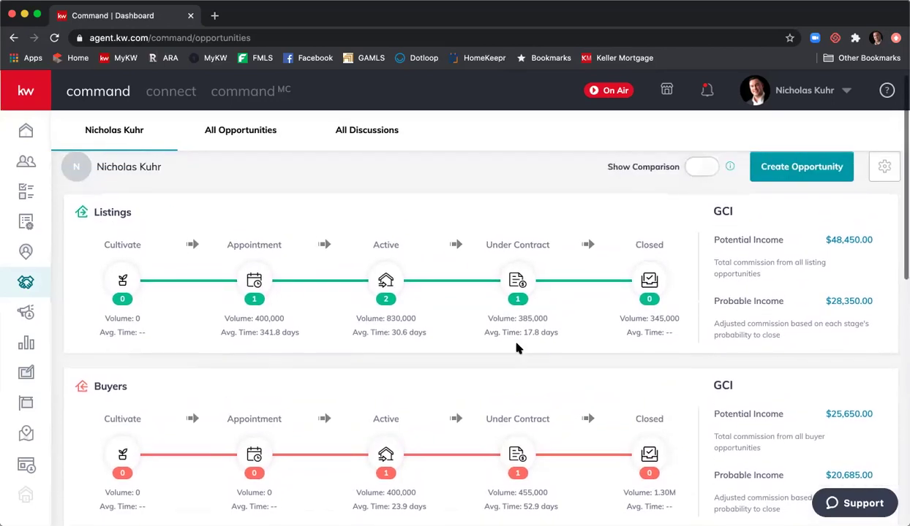
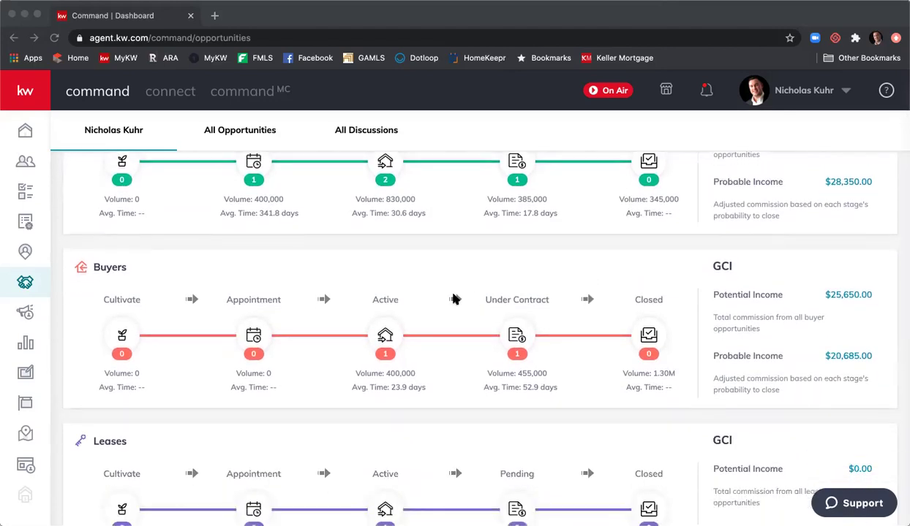
scroll(455, 299, "down", 2)
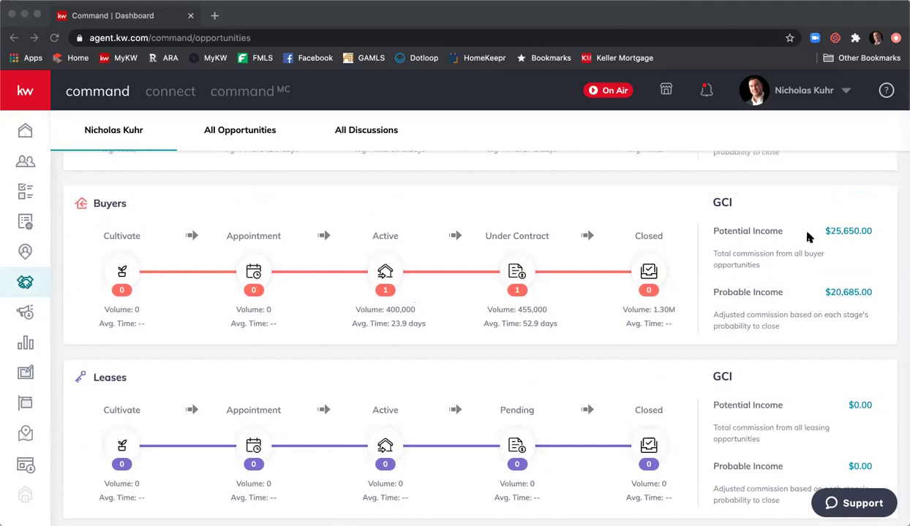
scroll(797, 278, "down", 9)
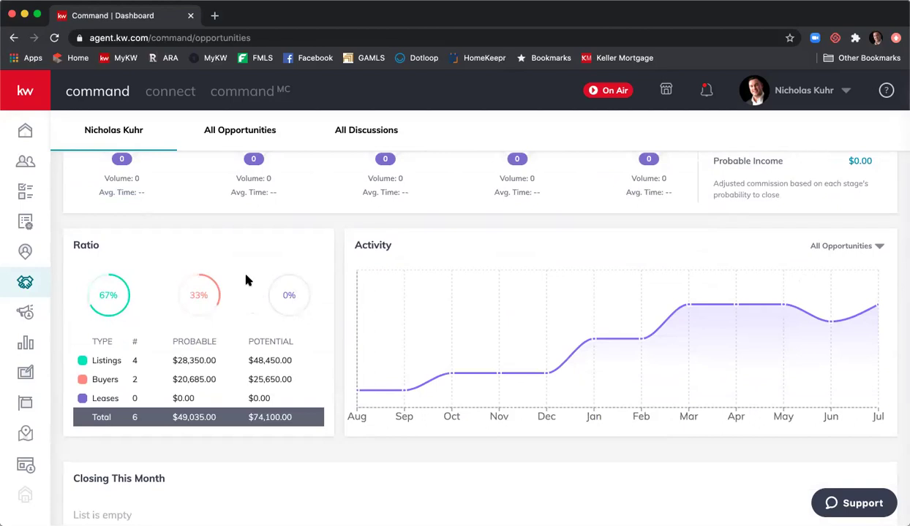
scroll(245, 291, "down", 1)
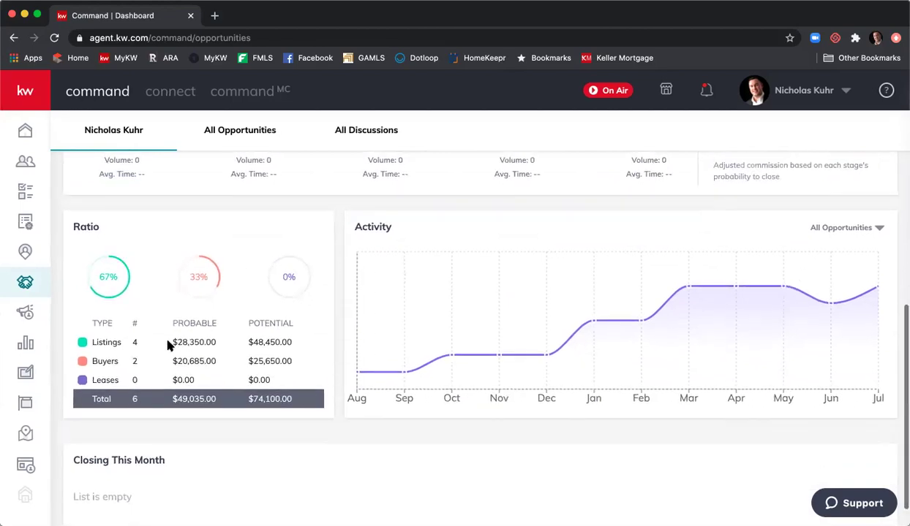
scroll(332, 348, "down", 2)
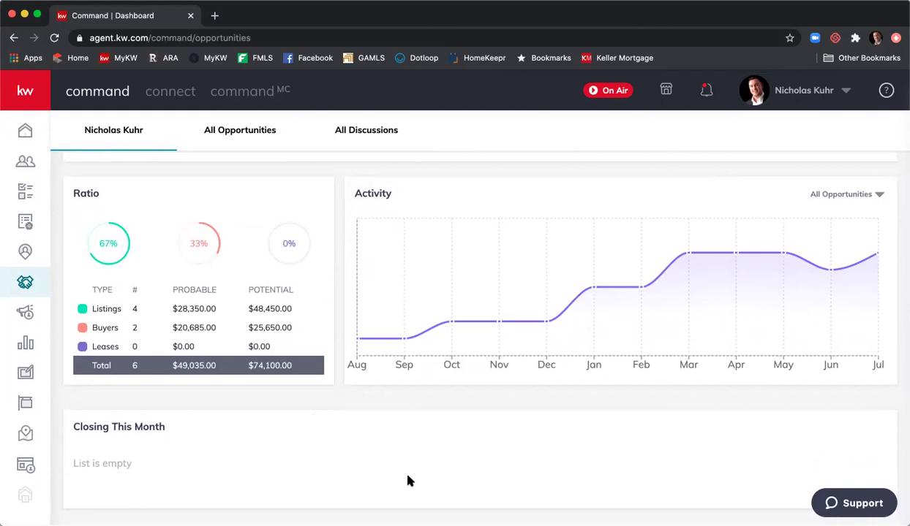
scroll(409, 479, "up", 5)
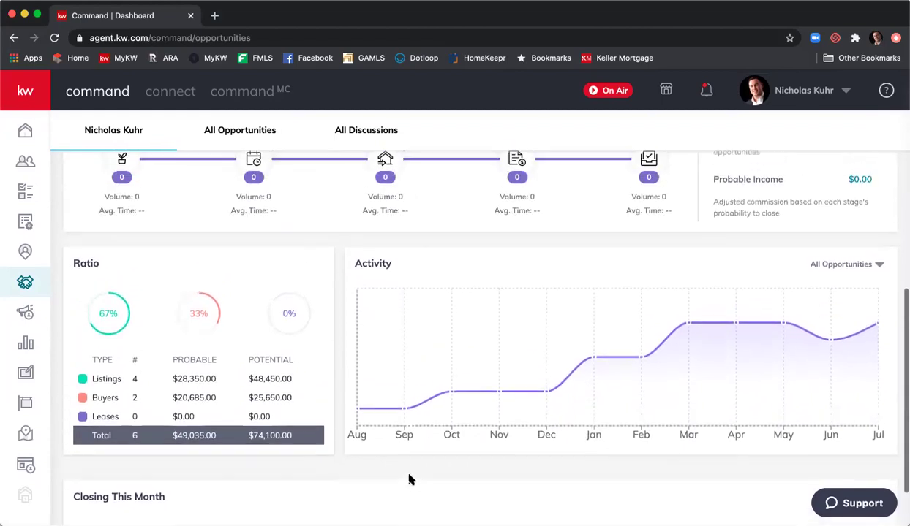
scroll(408, 478, "up", 5)
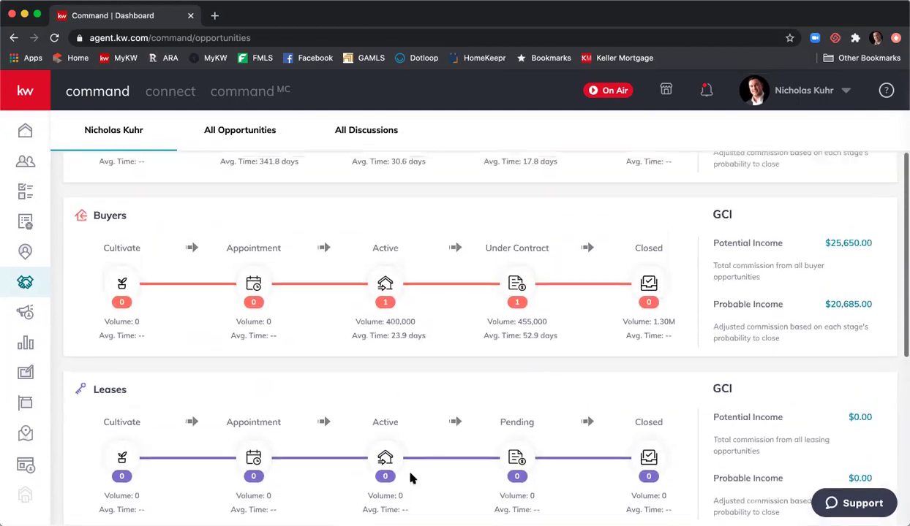
scroll(411, 479, "up", 2)
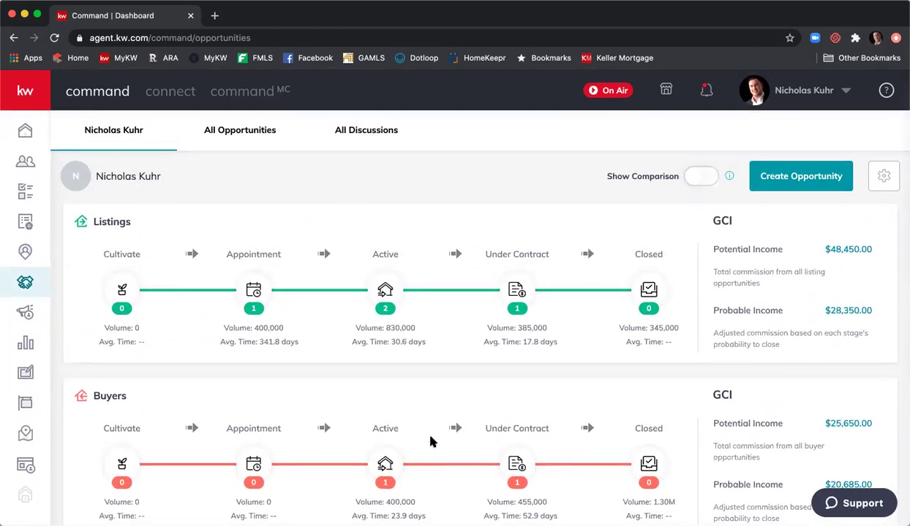
scroll(430, 441, "down", 2)
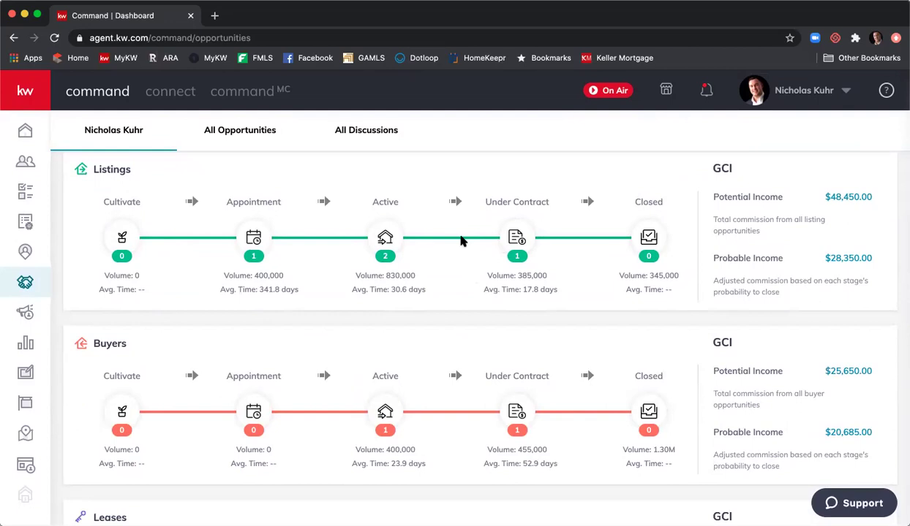
scroll(430, 236, "up", 2)
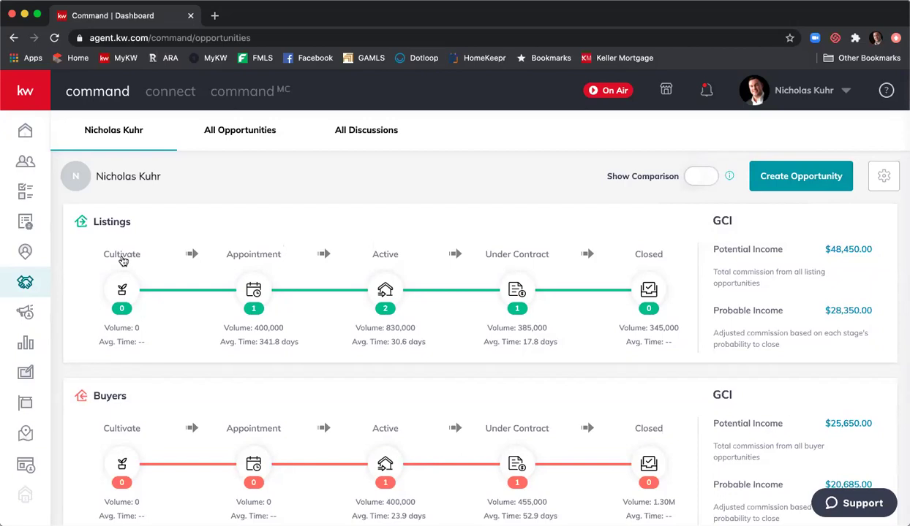
Open the Listings Cultivate board and review its empty Watch, Nurture and Hot Lead columns
left_click(122, 257)
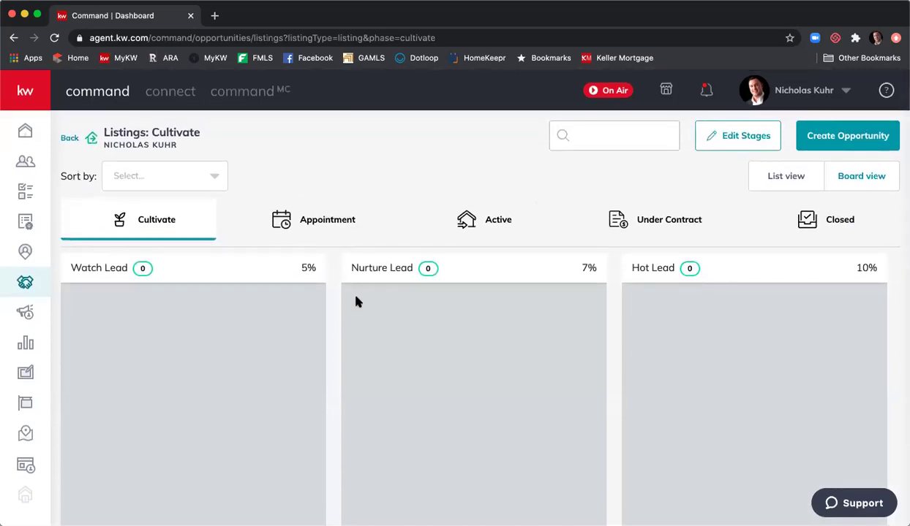
scroll(356, 199, "down", 1)
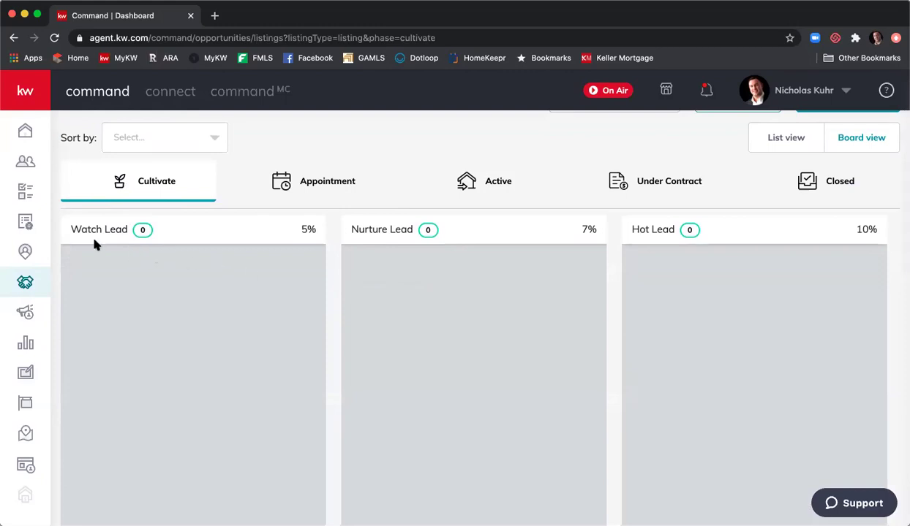
scroll(88, 229, "up", 1)
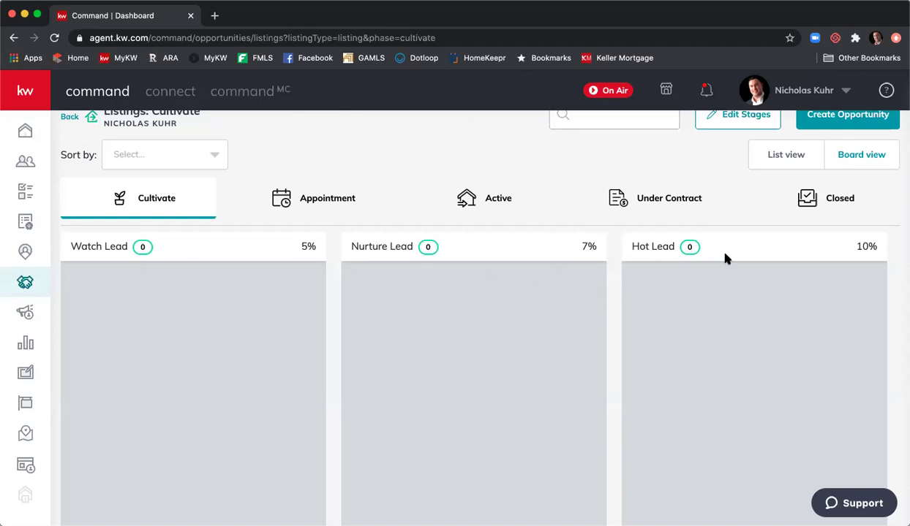
scroll(753, 288, "down", 1)
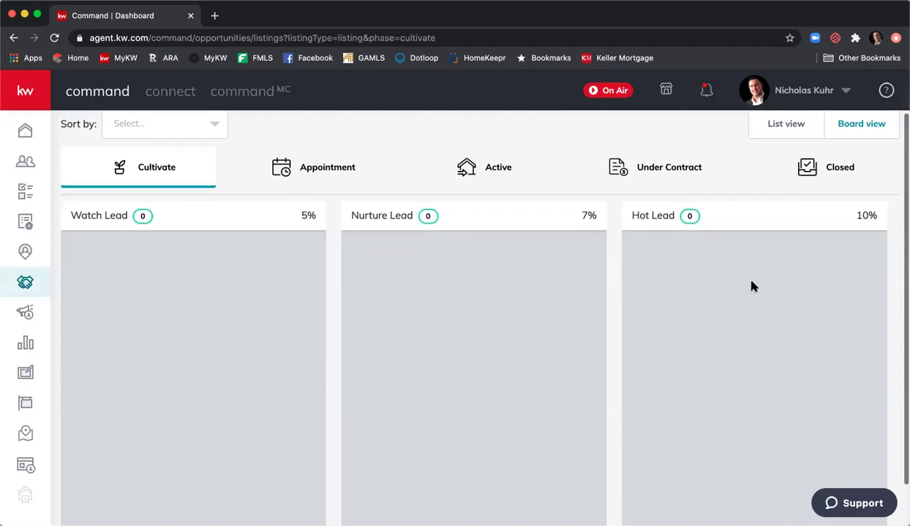
scroll(753, 288, "up", 2)
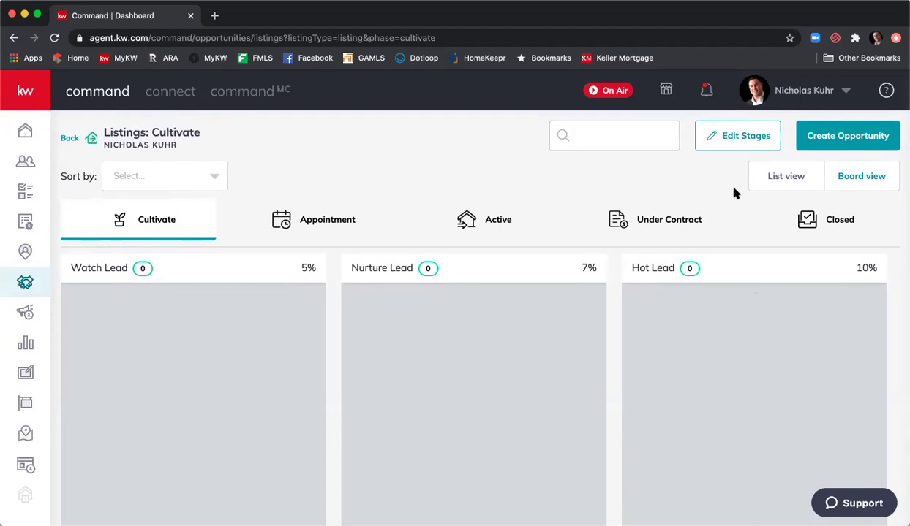
left_click(785, 178)
scroll(629, 219, "down", 1)
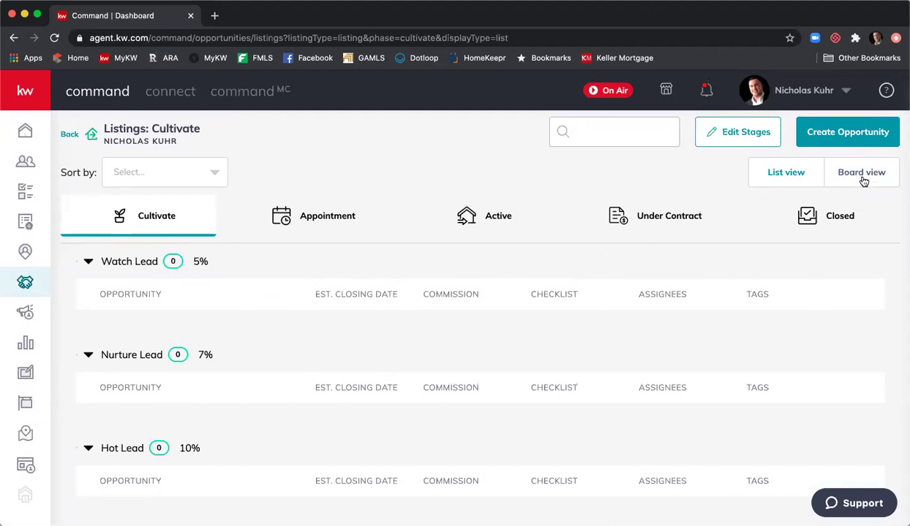
left_click(837, 174)
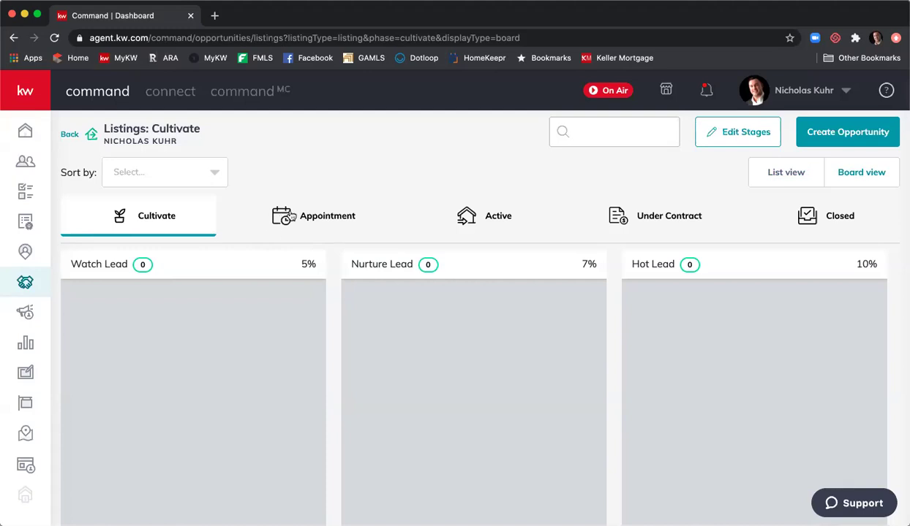
Show the Listings Appointment board and scroll across to the Post Appointment column's single listing
left_click(291, 216)
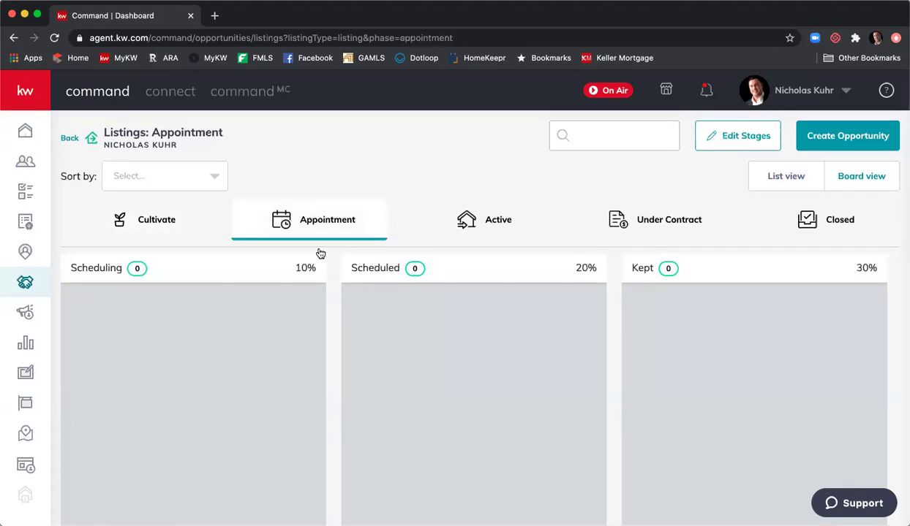
scroll(302, 372, "right", 5)
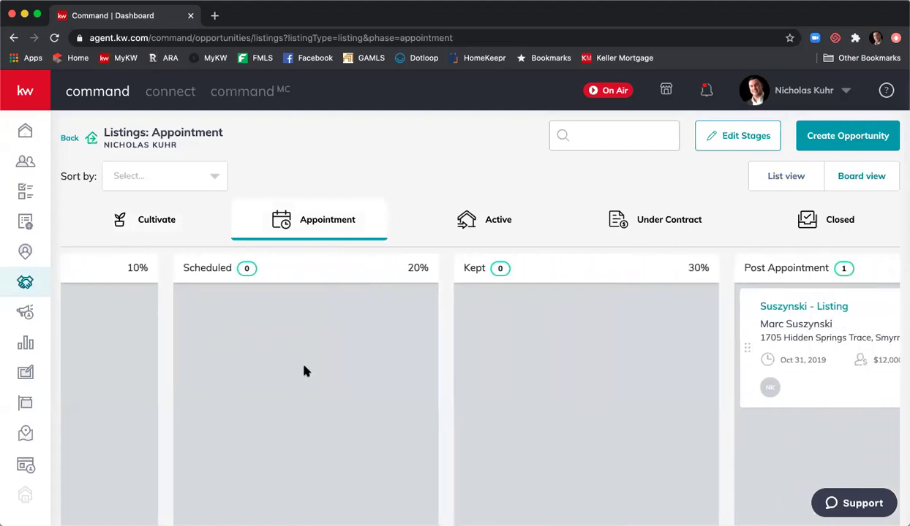
scroll(303, 371, "left", 5)
scroll(303, 371, "left", 1)
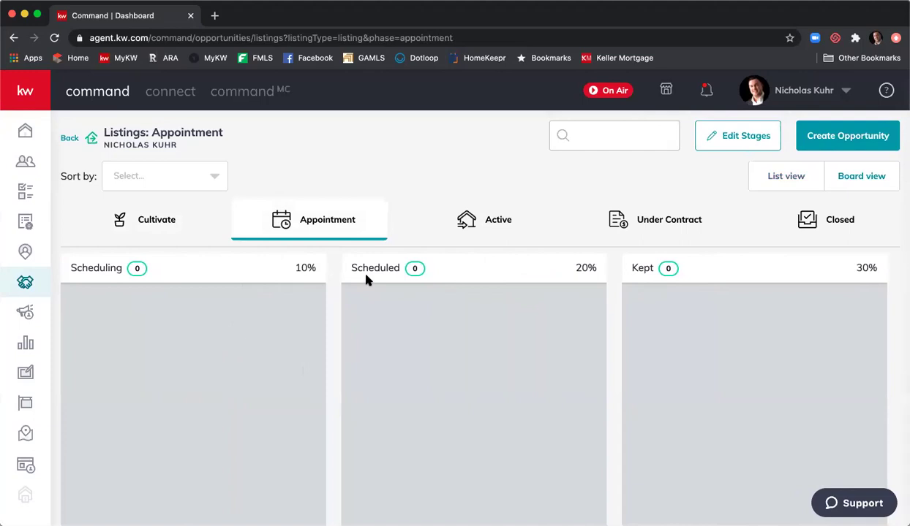
scroll(432, 301, "right", 7)
scroll(572, 287, "right", 10)
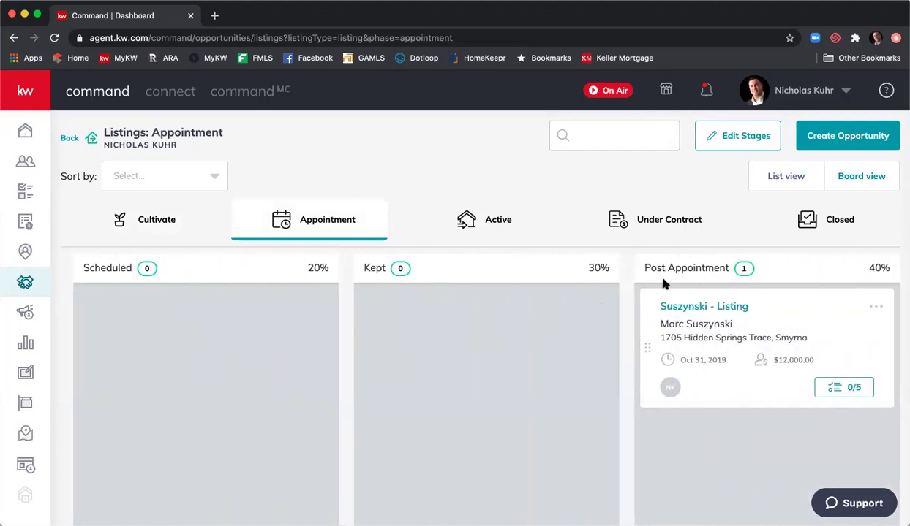
scroll(493, 307, "left", 9)
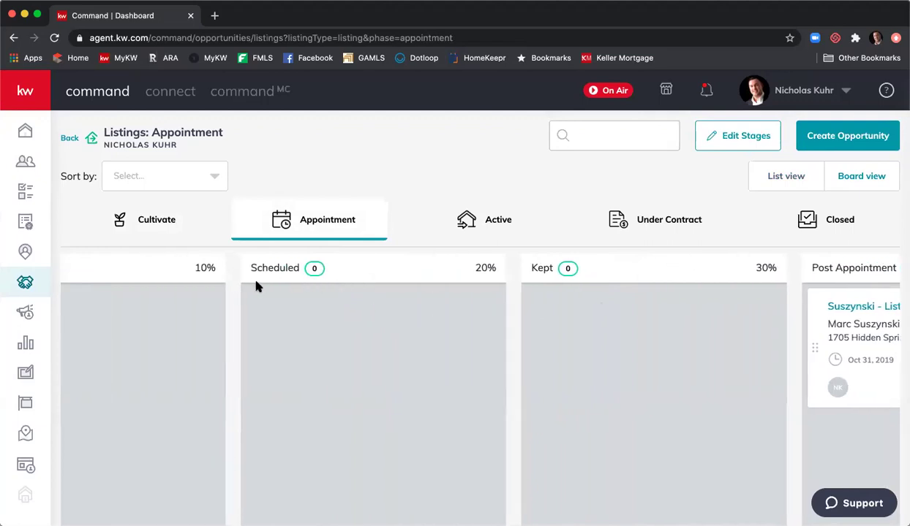
scroll(257, 287, "left", 5)
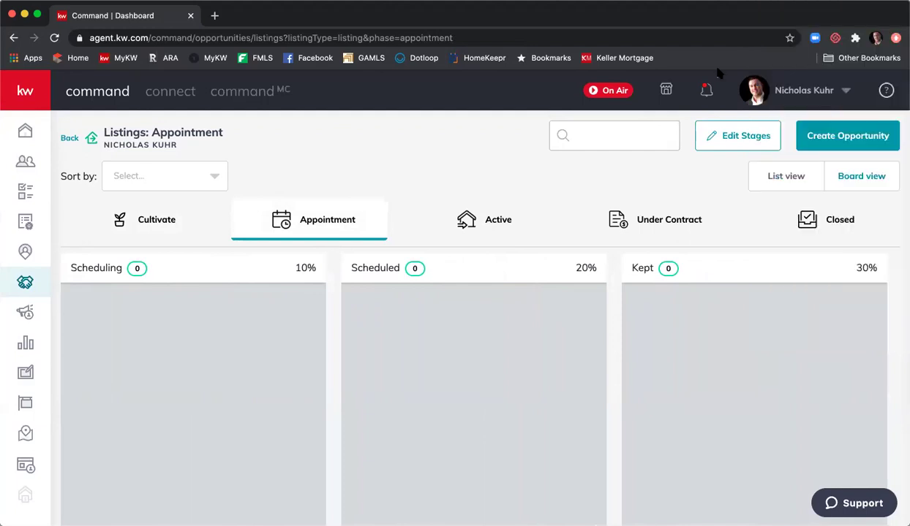
scroll(369, 343, "right", 5)
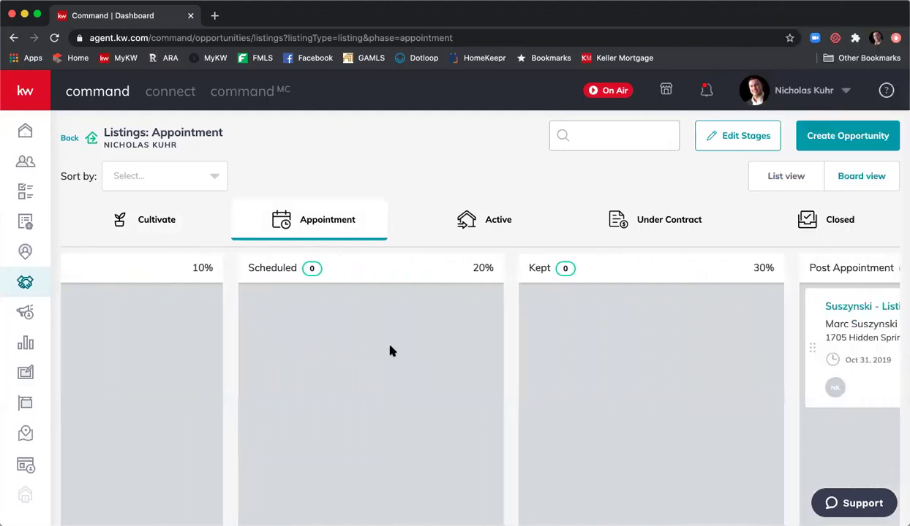
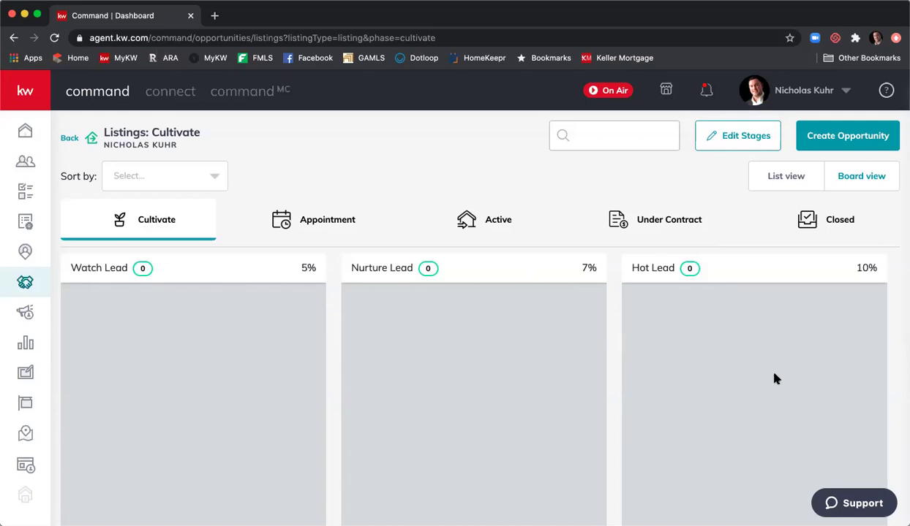
In Edit Stages, add a Cultivate stage named 'Training Stage' with 12 probability
left_click(731, 144)
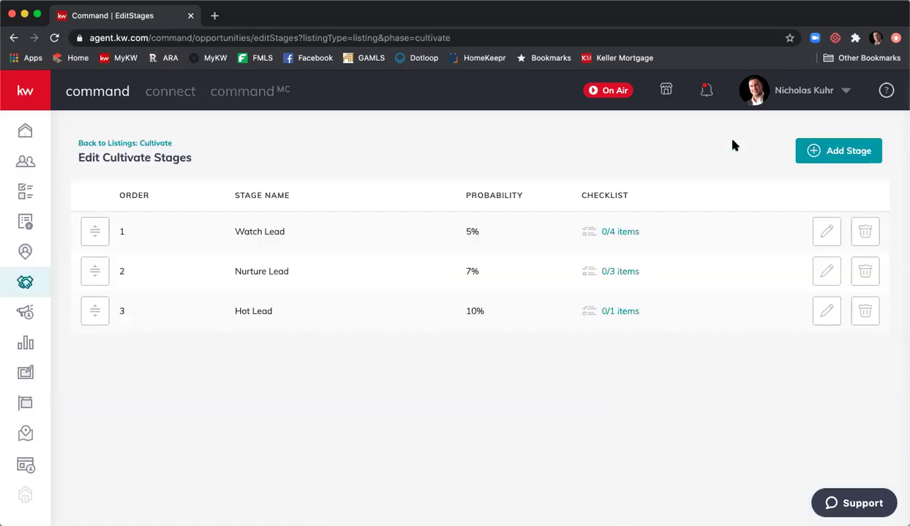
left_click(832, 158)
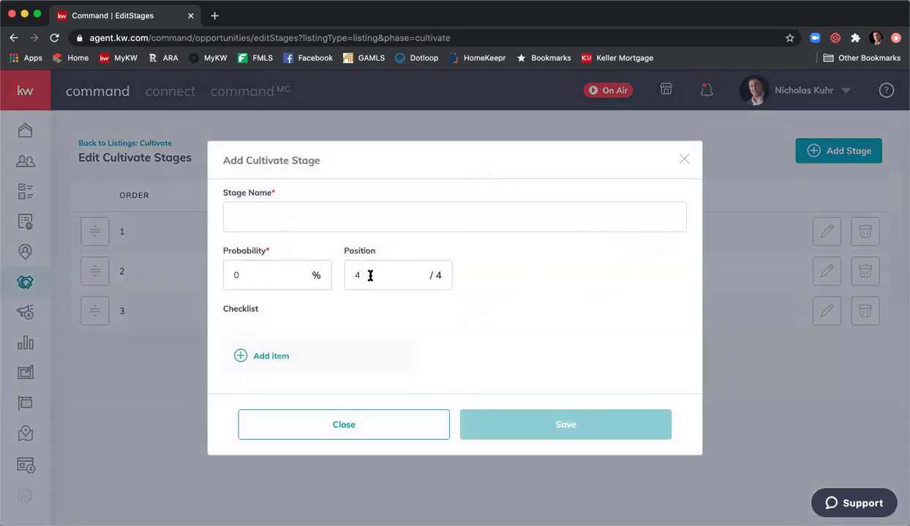
left_click(322, 219)
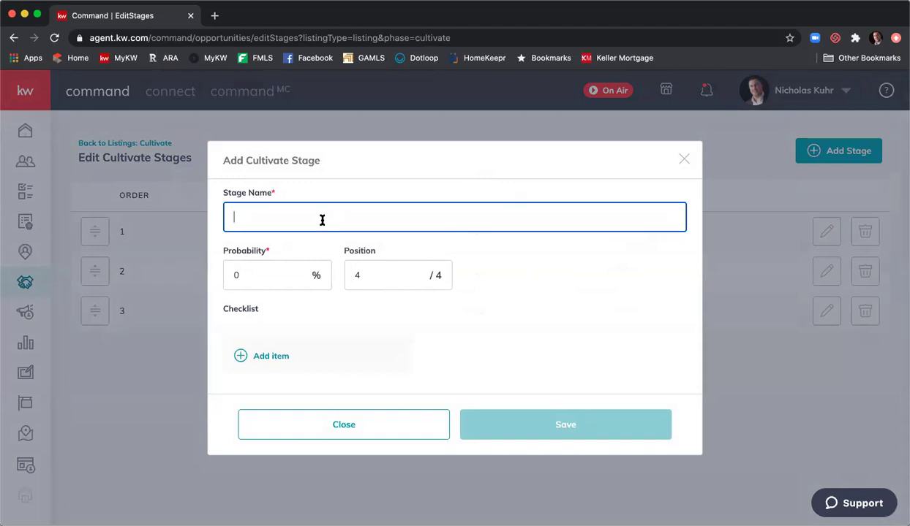
type("Training Stage")
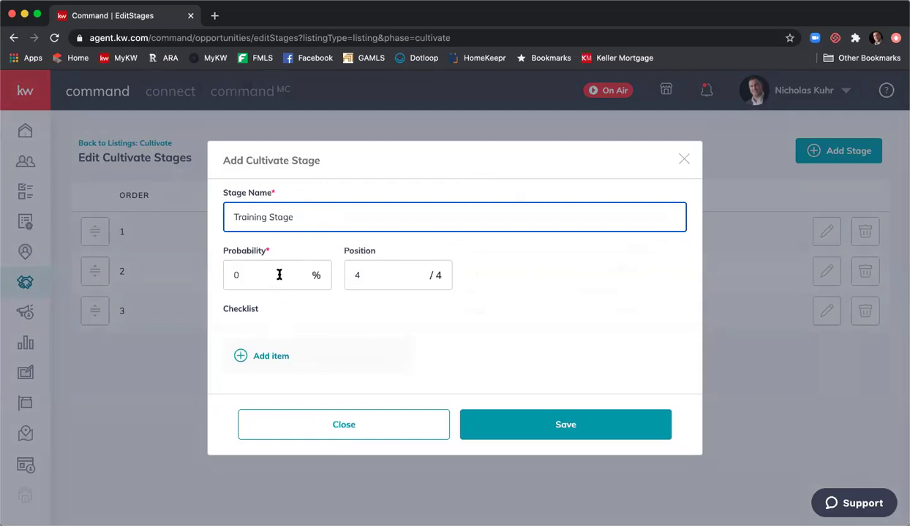
left_click(279, 274)
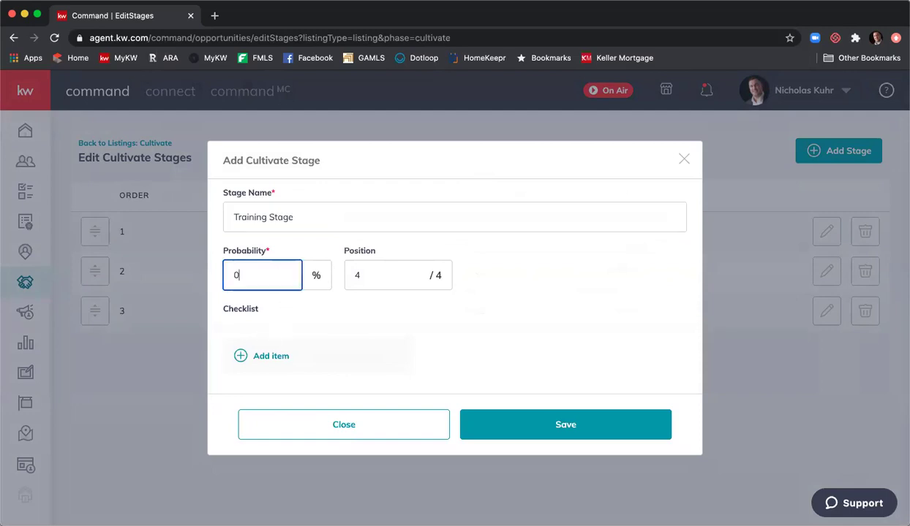
type("12")
left_click(491, 429)
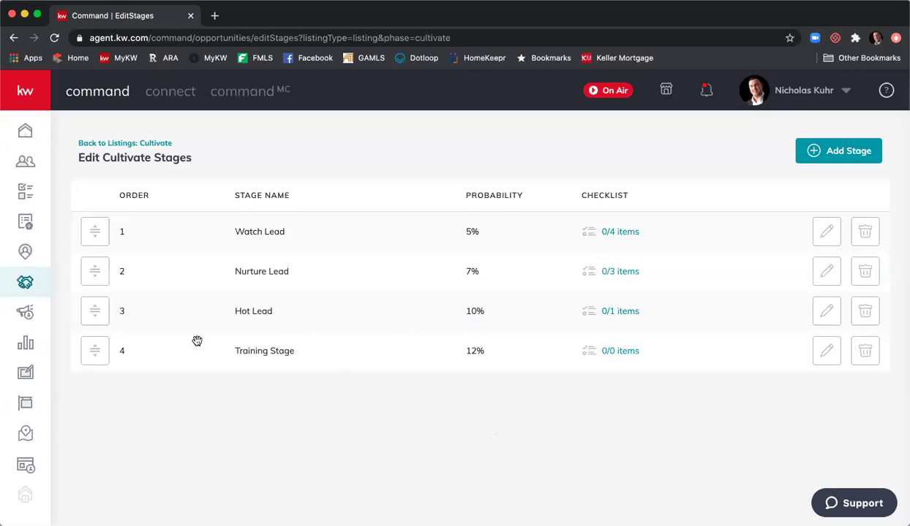
Drag Training Stage above Hot Lead and change its probability from 12 to 9%
left_click_drag(93, 351, 87, 311)
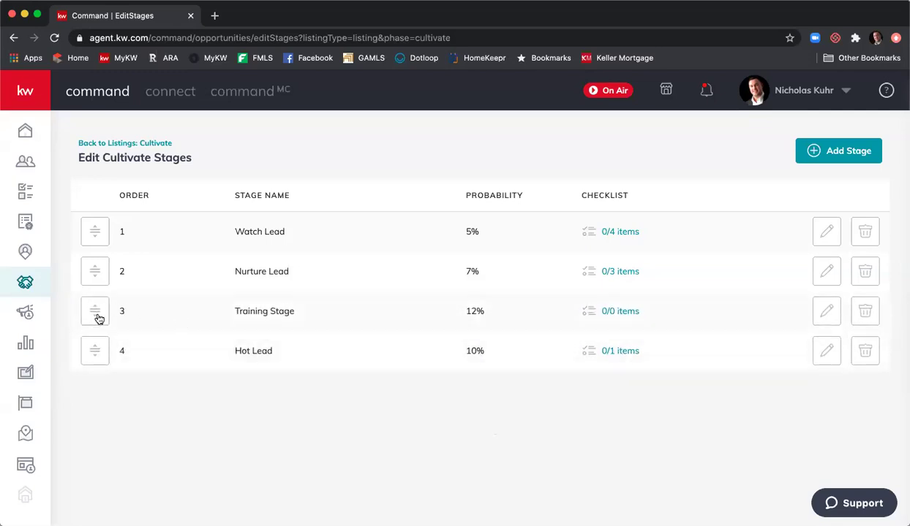
mouse_move(90, 308)
left_mouse_down()
mouse_move(87, 353)
mouse_move(91, 321)
left_mouse_up()
left_click(827, 314)
left_click_drag(255, 320, 220, 322)
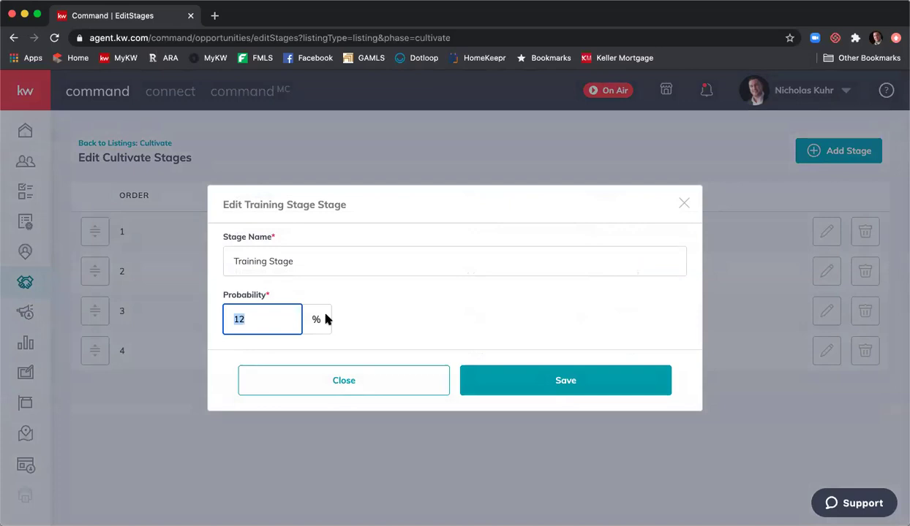
type("9")
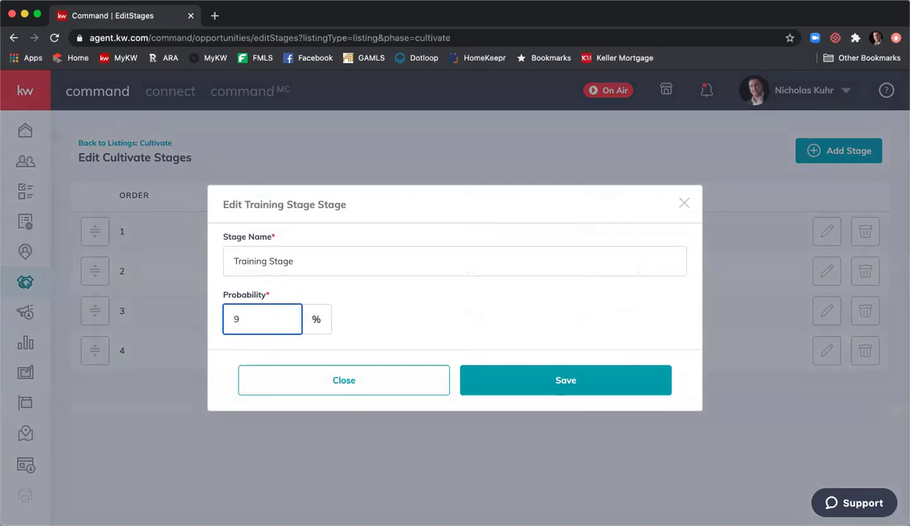
left_click(493, 380)
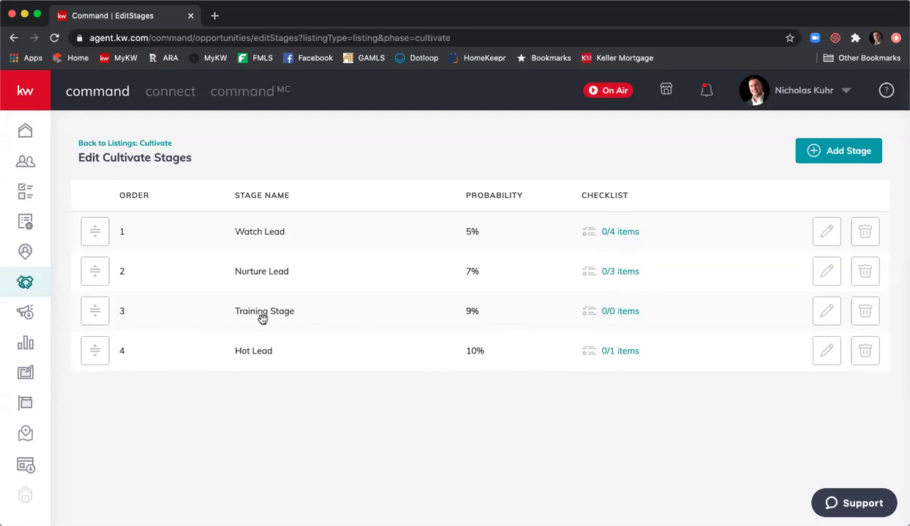
left_click(606, 321)
Open Training Stage's checklist and add an item to call and check in on how family/friends are doing
left_click(626, 313)
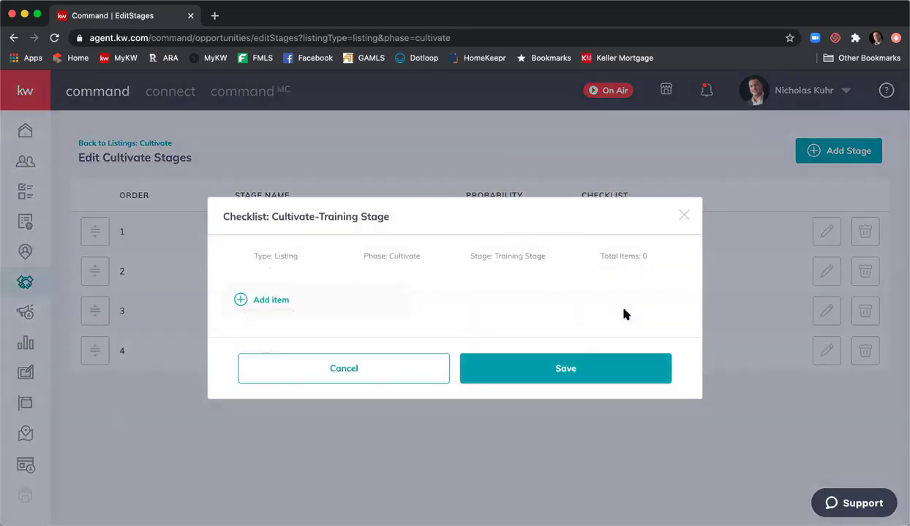
left_click(268, 299)
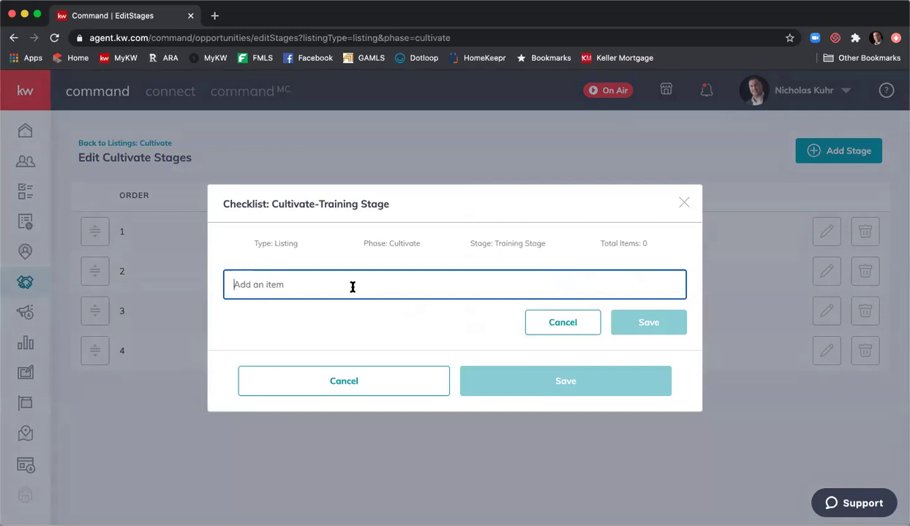
type("Call to ")
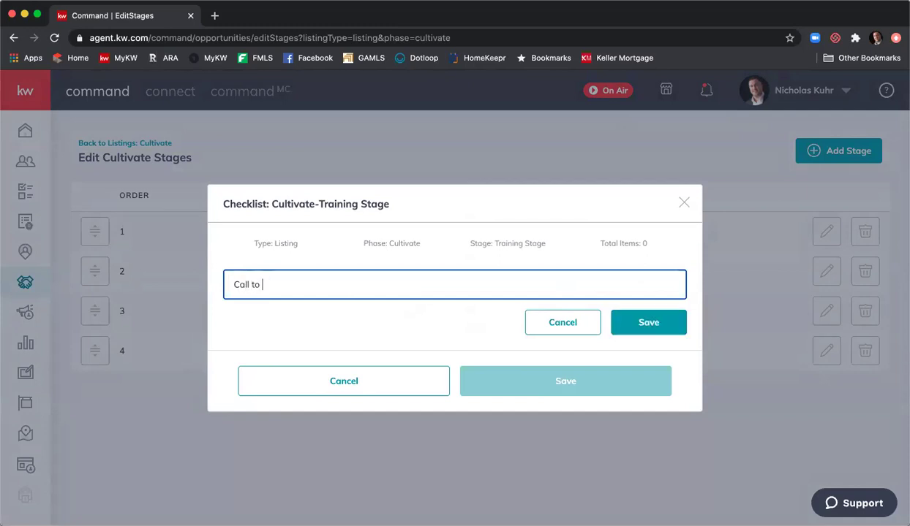
type("check in and see h")
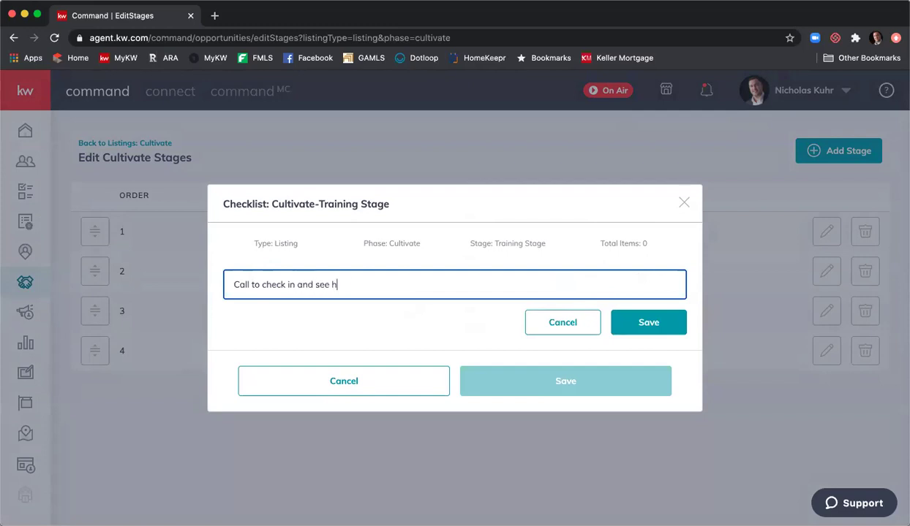
type("ow family/friends are goi")
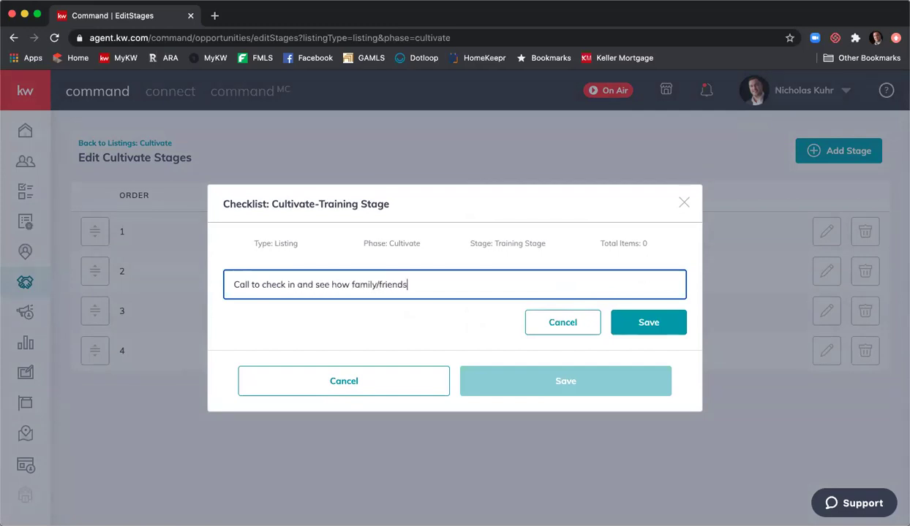
key("BackSpace")
key("BackSpace")
key("BackSpace")
type("doing")
left_click(622, 321)
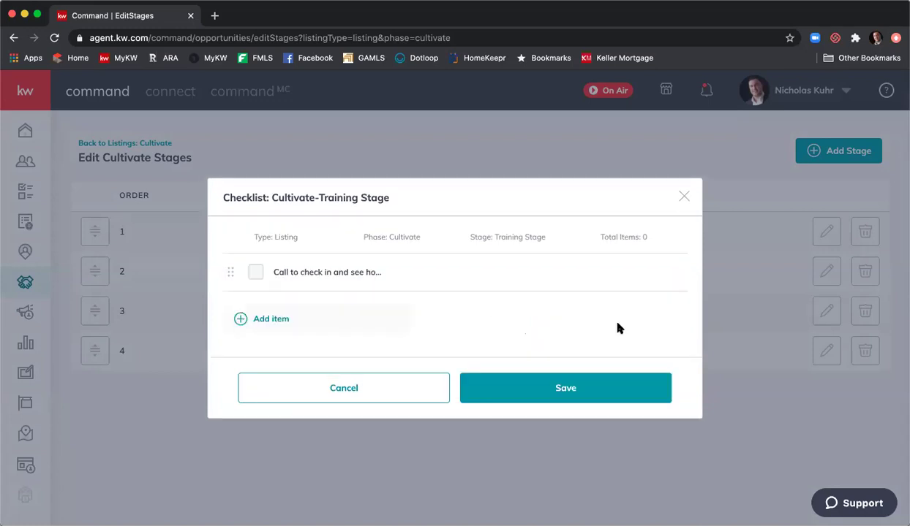
Add a second item, 'Send text message about conversation'
left_click(269, 320)
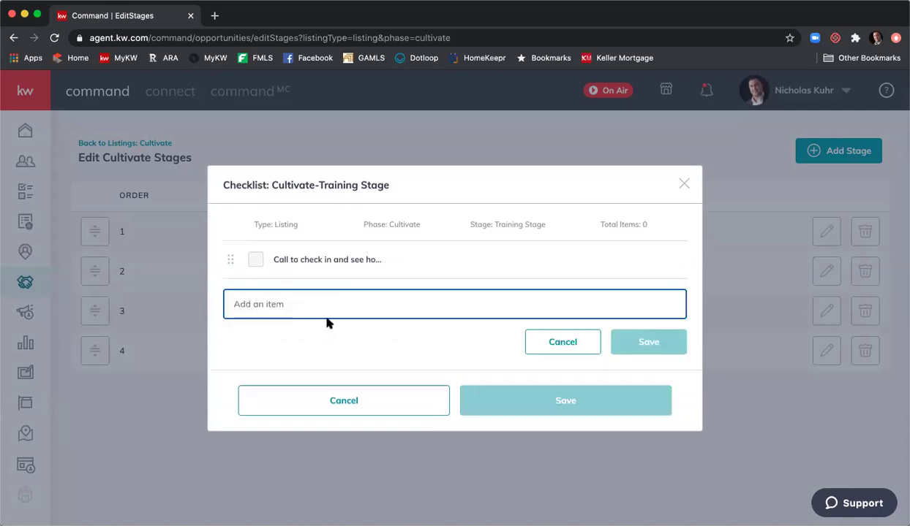
type("Send te")
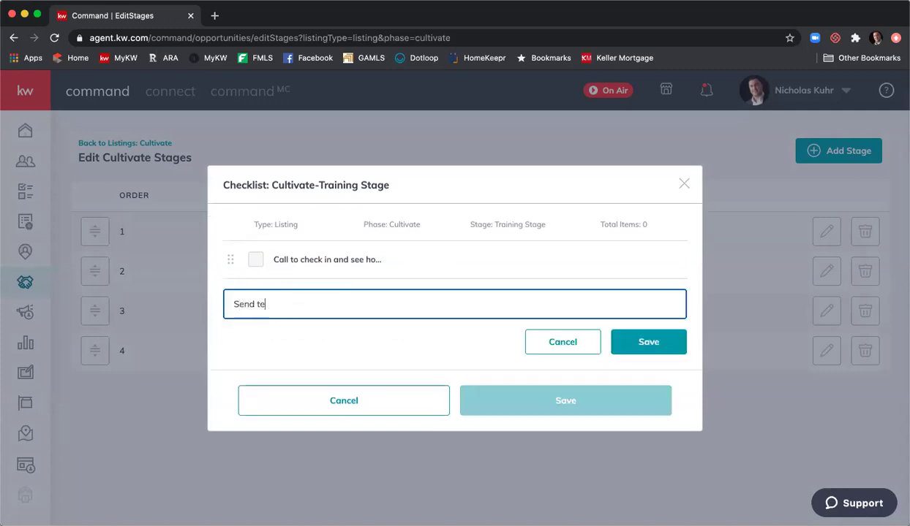
type("xt message about")
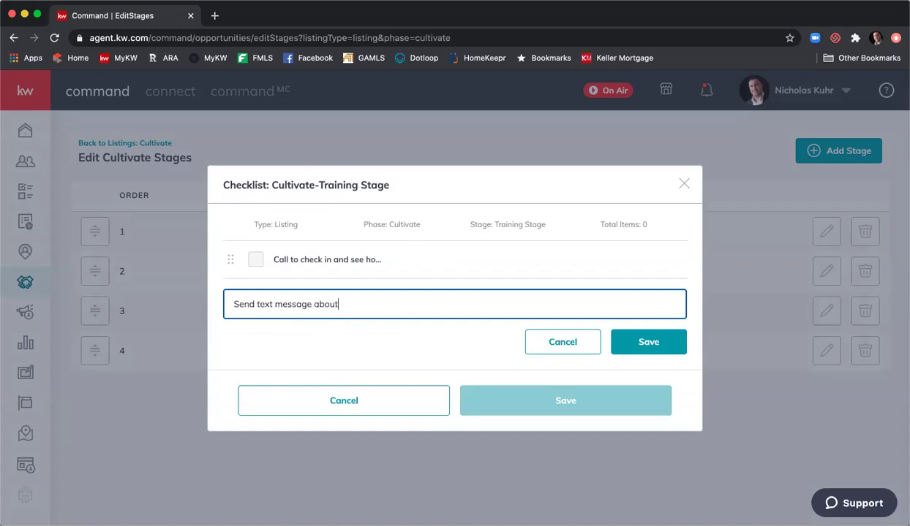
type(" conversation")
left_click(646, 348)
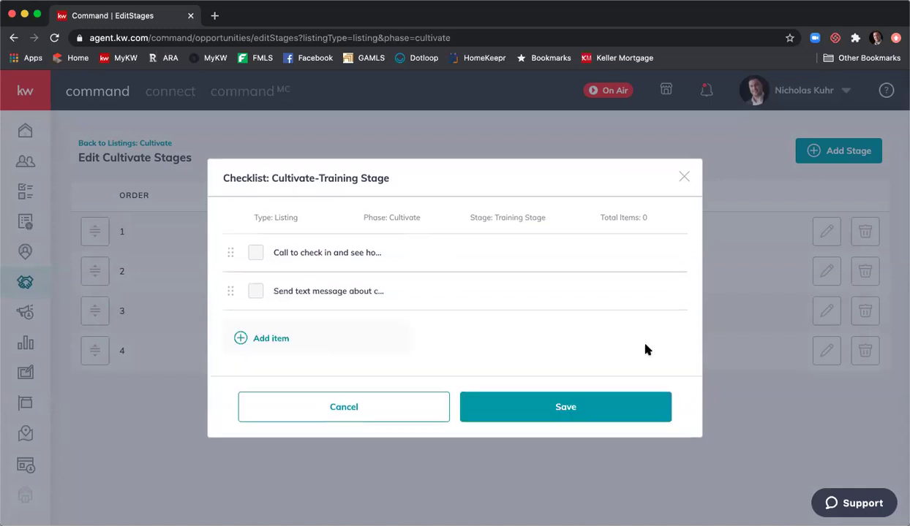
Add a third item, 'Snail mail card'
left_click(268, 337)
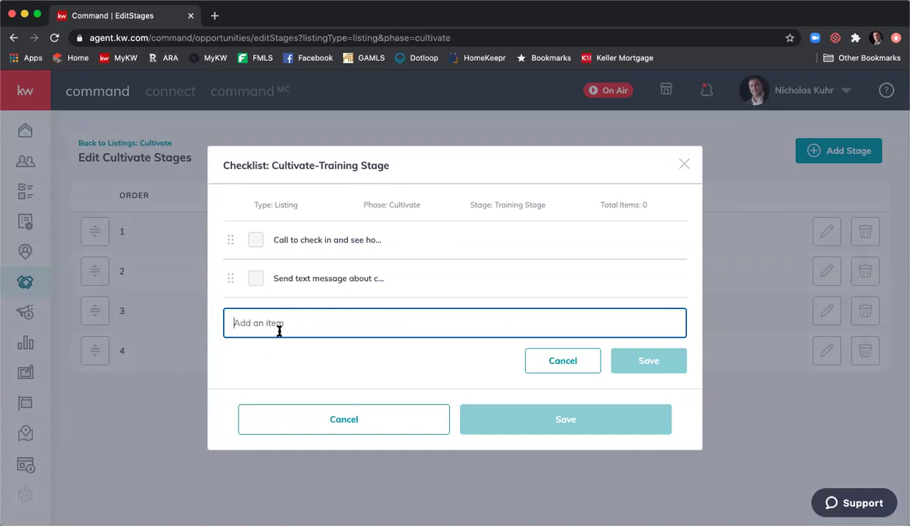
type("Sednd")
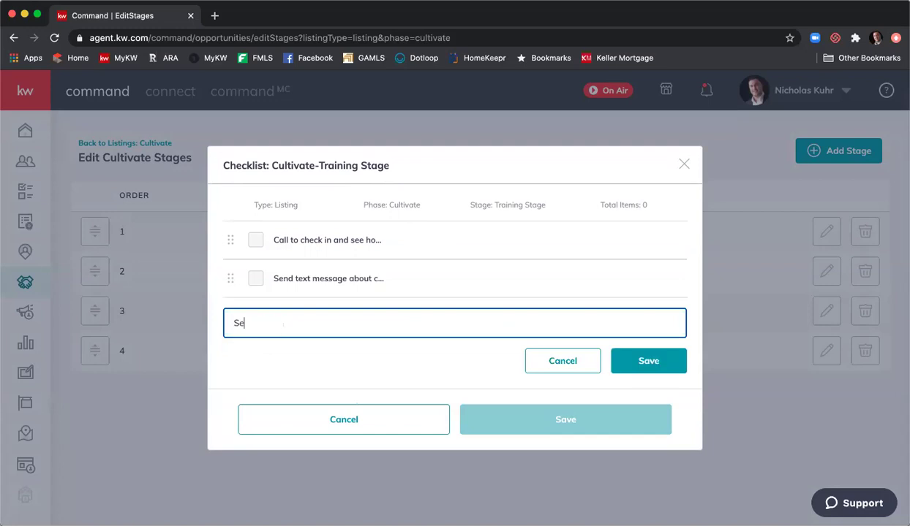
key("BackSpace")
key("BackSpace")
key("BackSpace")
key("BackSpace")
key("BackSpace")
key("BackSpace")
type("Snal")
key("BackSpace")
type("il mail card")
left_click(627, 371)
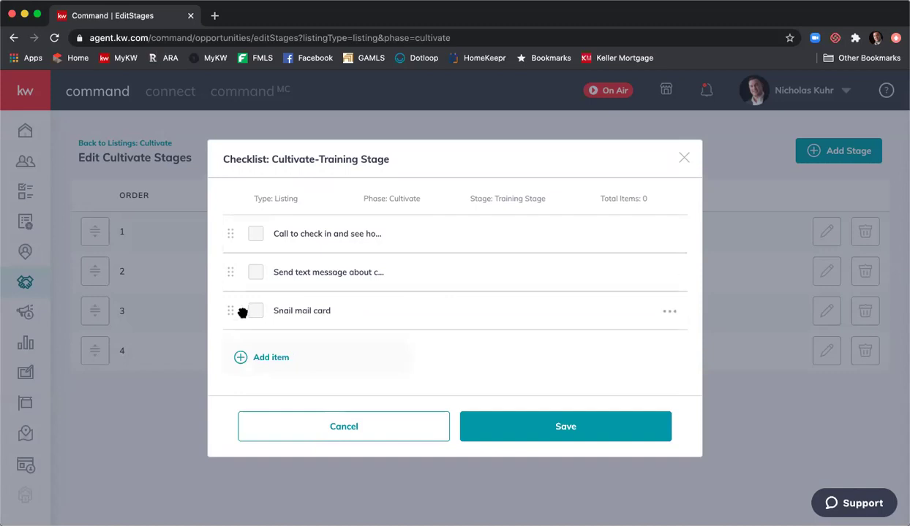
Move the card item above the text message, rename it 'USPS card', and save the checklist
mouse_move(225, 313)
left_mouse_down()
mouse_move(230, 270)
mouse_move(228, 308)
left_mouse_up()
left_click(670, 314)
left_click(628, 327)
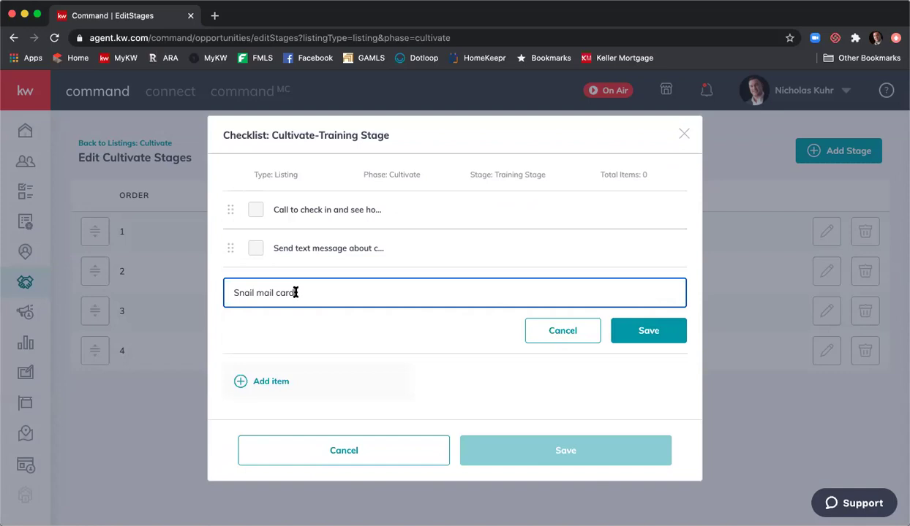
left_click_drag(275, 292, 190, 295)
type("Ma")
key("BackSpace")
key("BackSpace")
type("USPS")
left_click(627, 332)
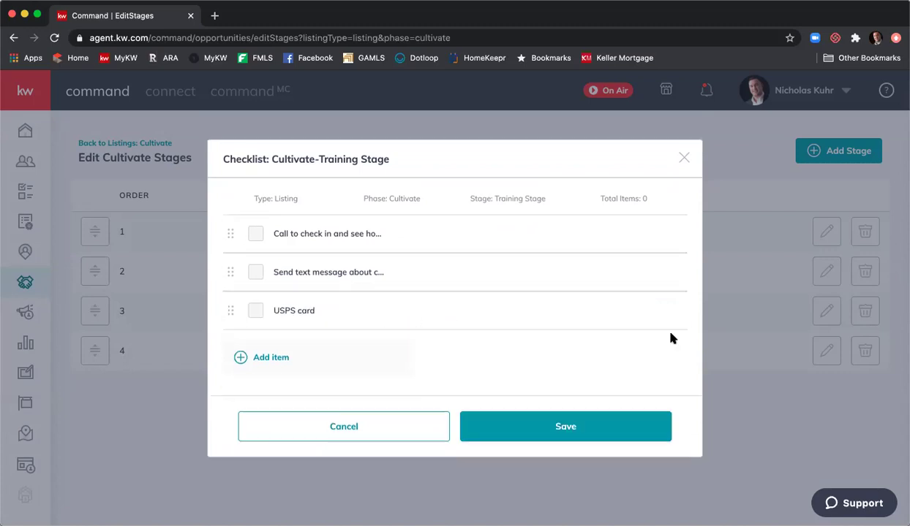
left_click(517, 424)
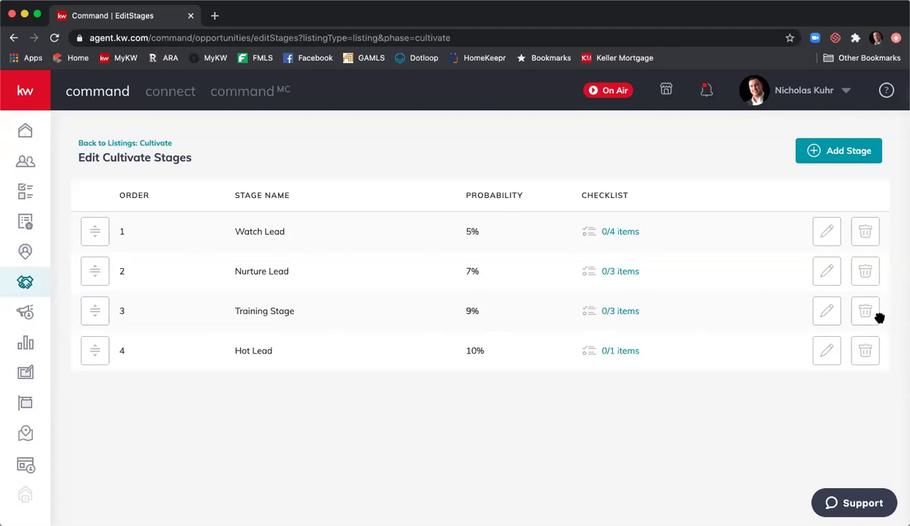
Go back to the Listings: Cultivate board and scroll across to the Training Stage column
left_click(103, 144)
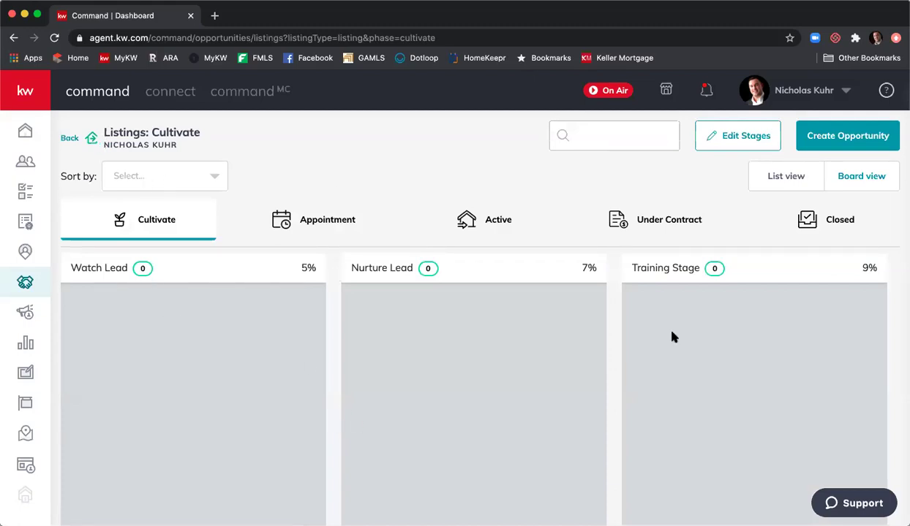
scroll(387, 376, "right", 4)
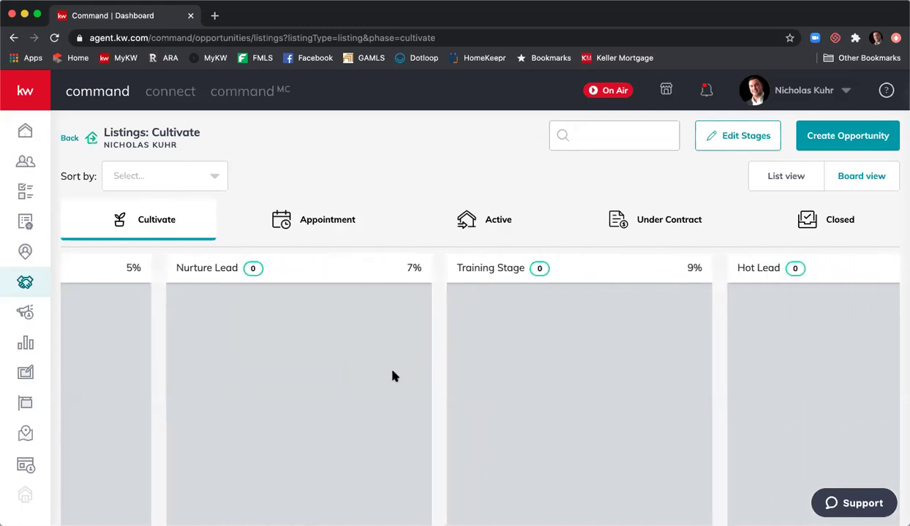
scroll(533, 389, "left", 4)
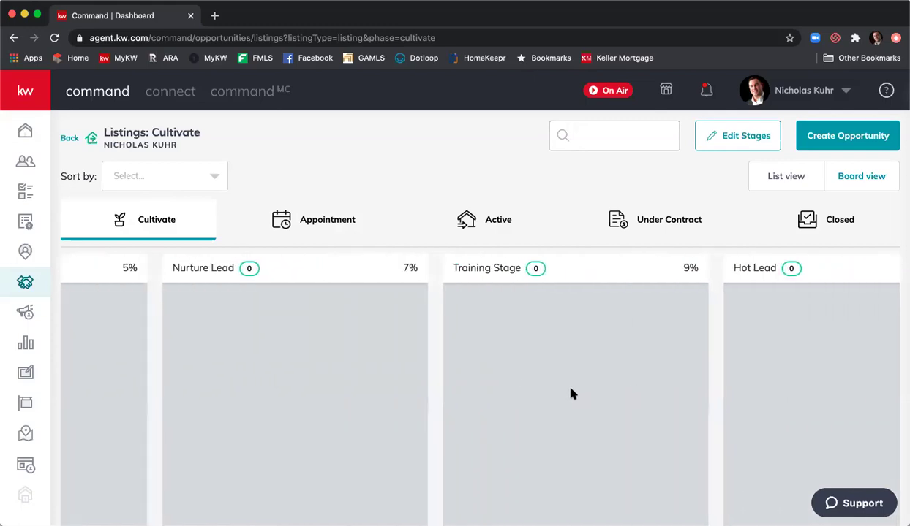
scroll(550, 389, "right", 4)
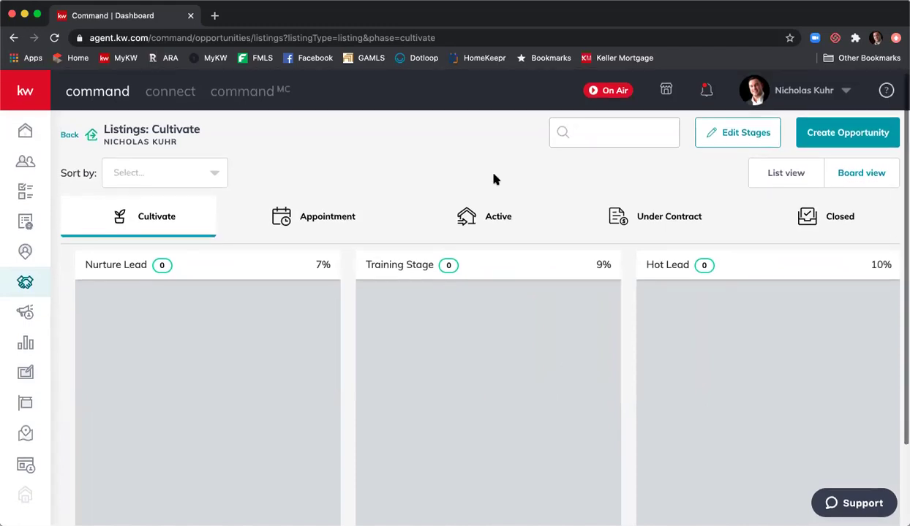
scroll(496, 179, "down", 2)
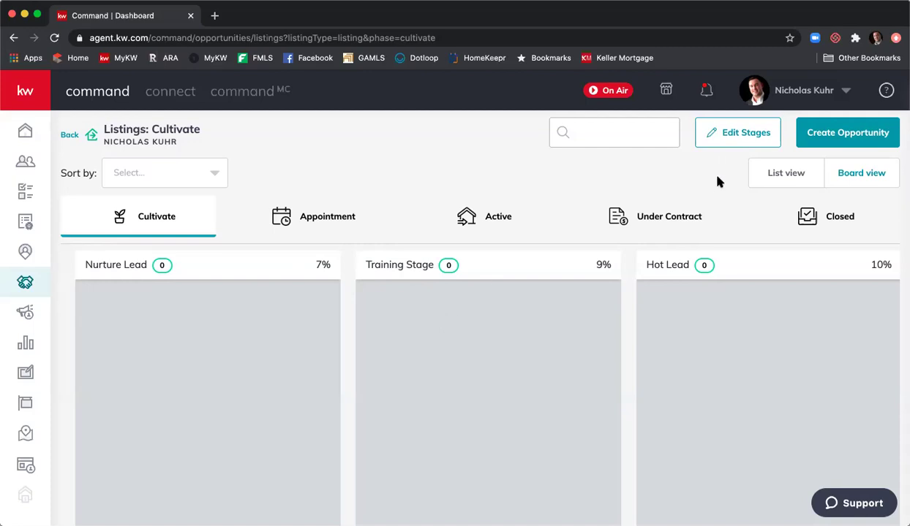
Cancel a Create Opportunity form, go back to the overview, then start a new opportunity
left_click(815, 138)
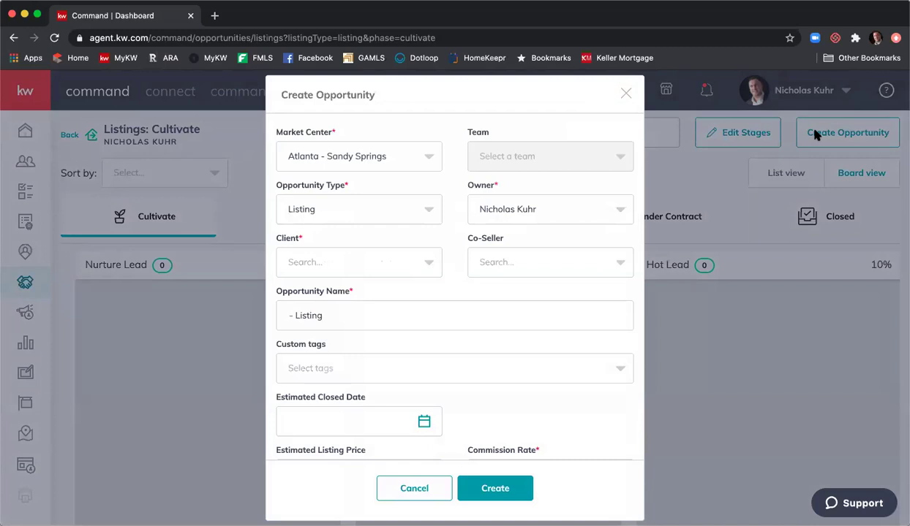
left_click(430, 486)
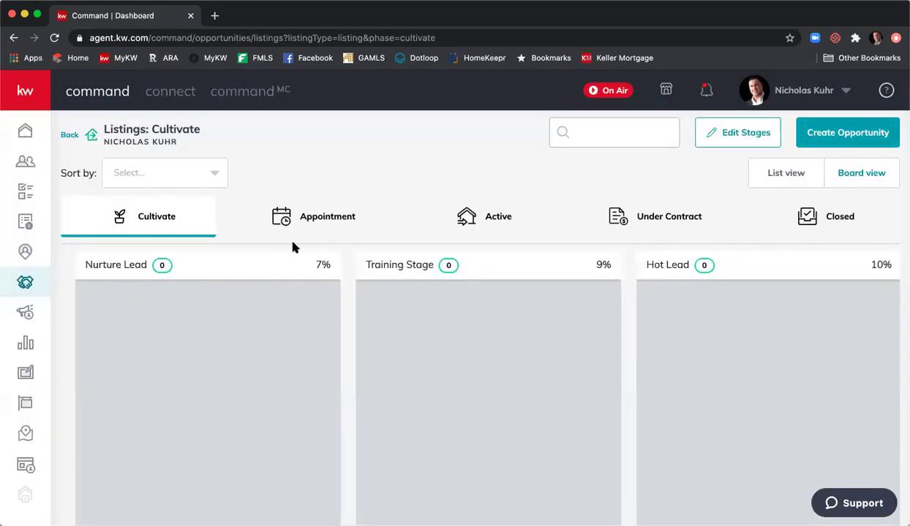
left_click(71, 137)
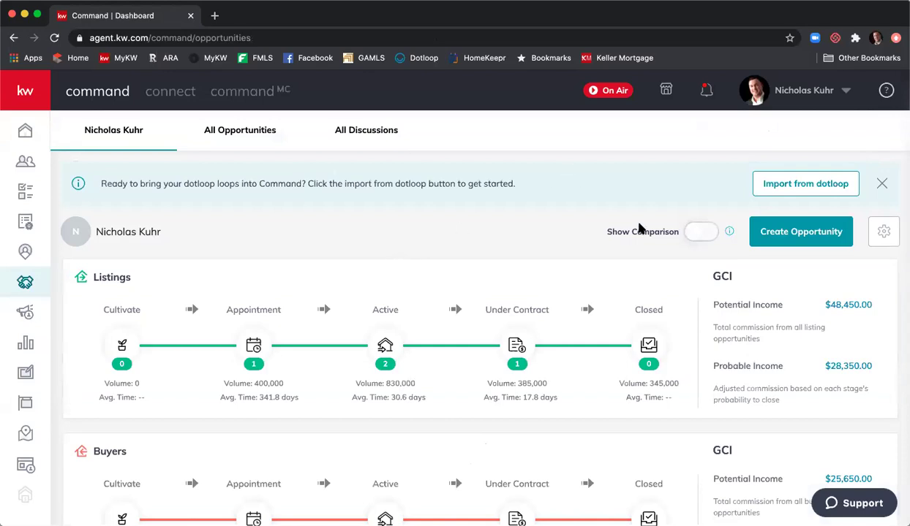
left_click(775, 242)
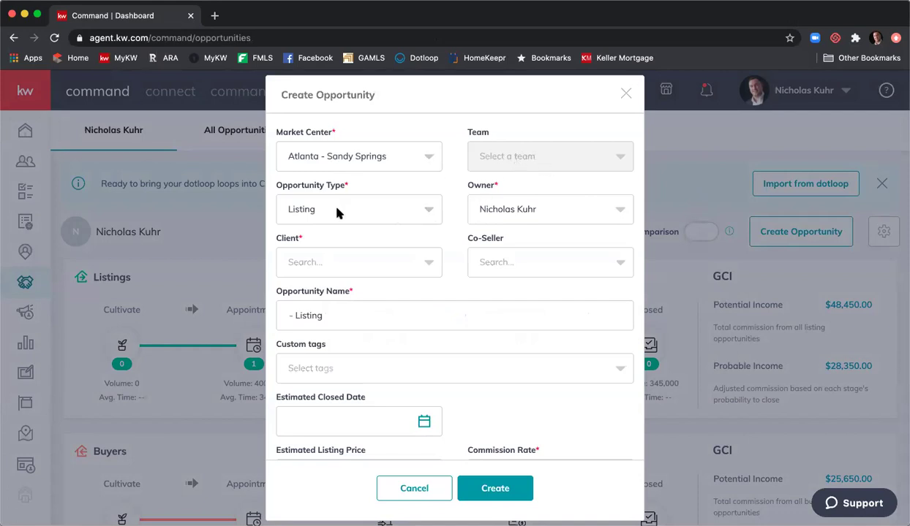
Keep the Listing type and pick the client and co-seller by searching their names
left_click(428, 213)
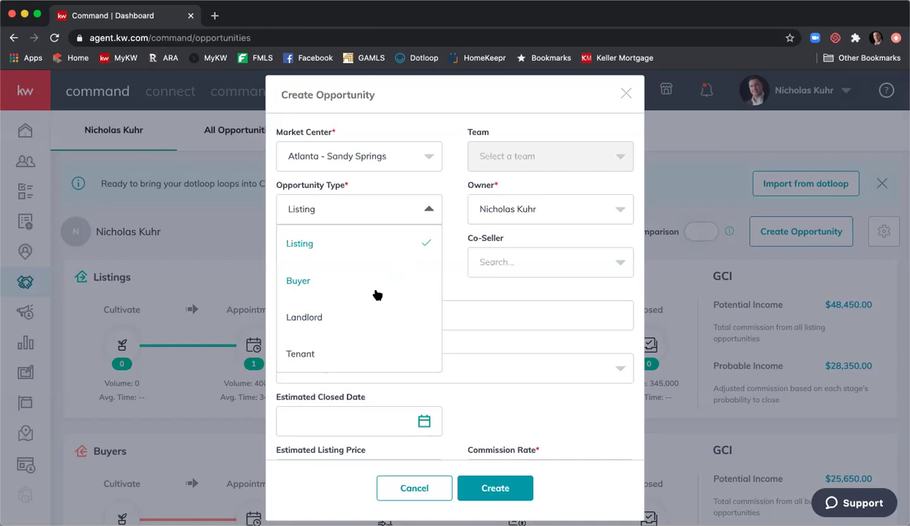
left_click(337, 246)
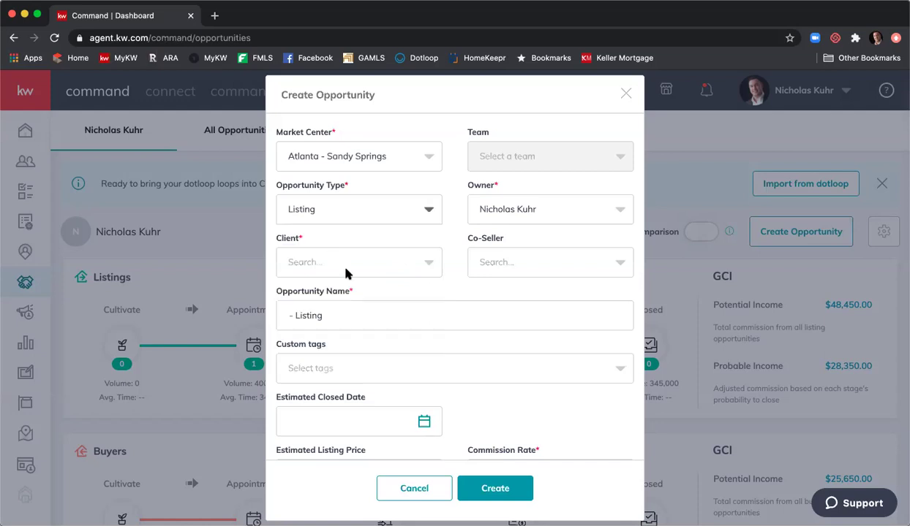
left_click(345, 270)
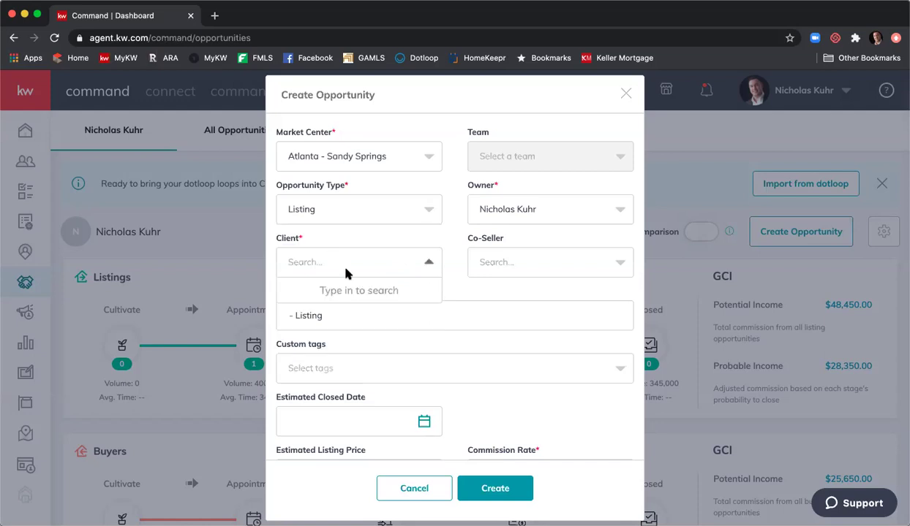
type("Tony")
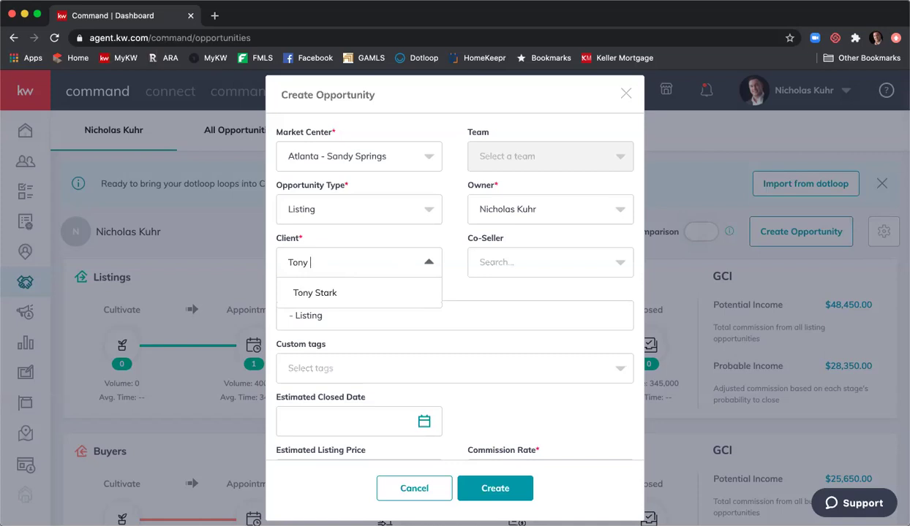
left_click(316, 294)
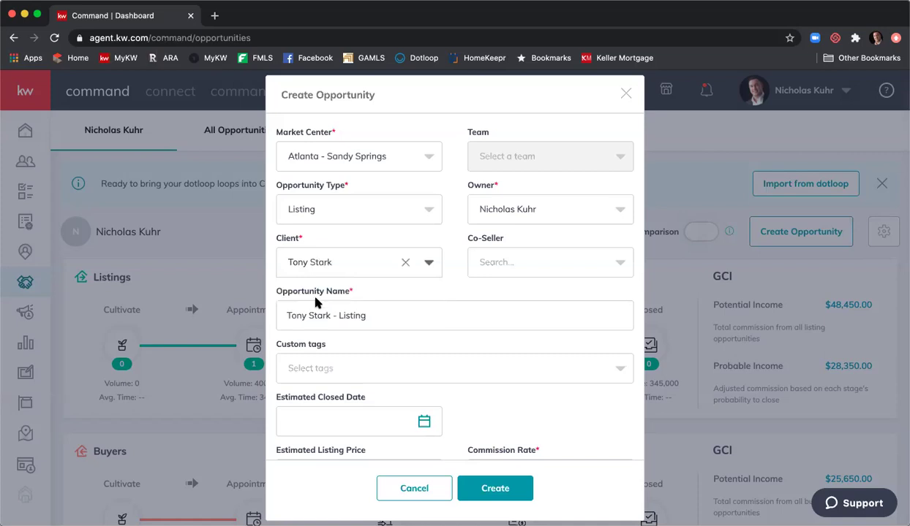
left_click(497, 267)
type("Pepper")
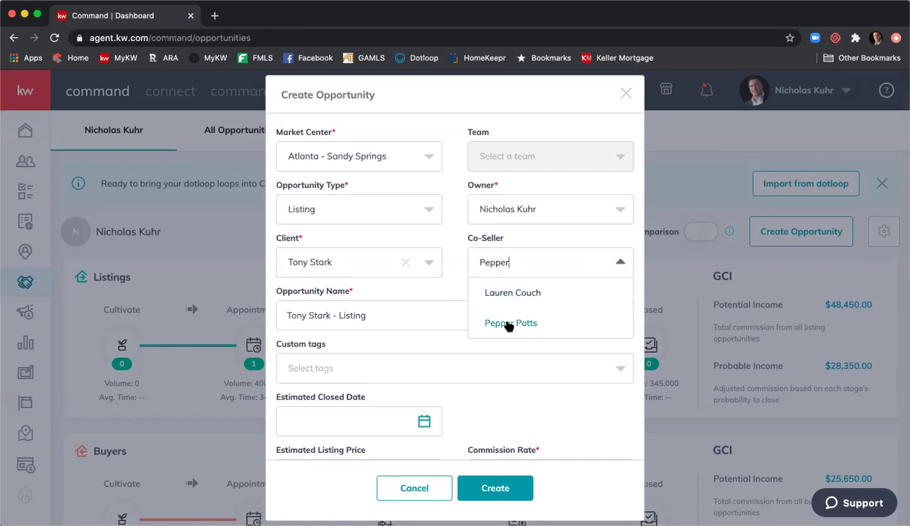
left_click(491, 314)
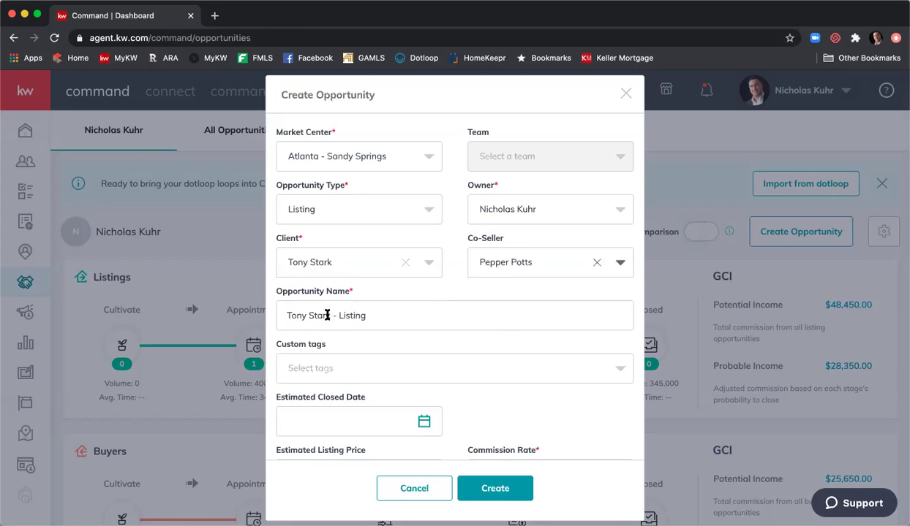
Replace the client's name in the opportunity name with the property address and sellers' surnames
left_click(283, 315)
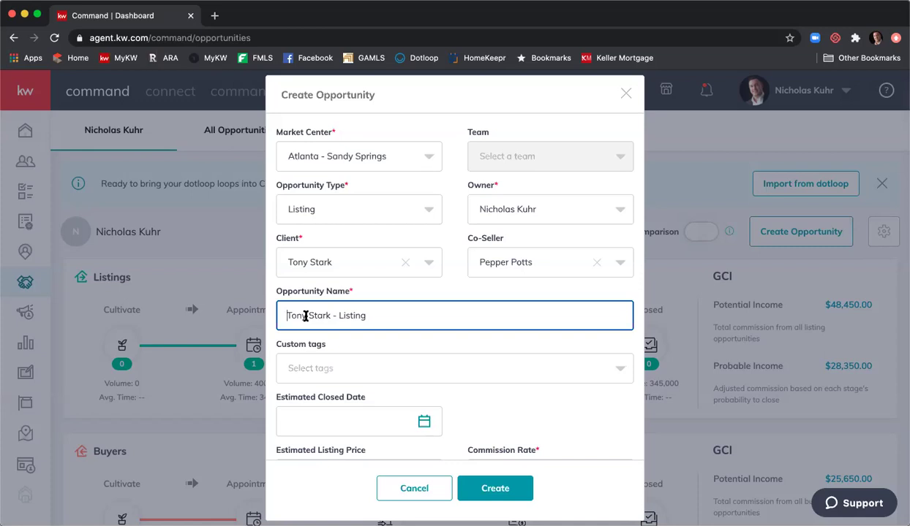
left_click_drag(330, 315, 243, 313)
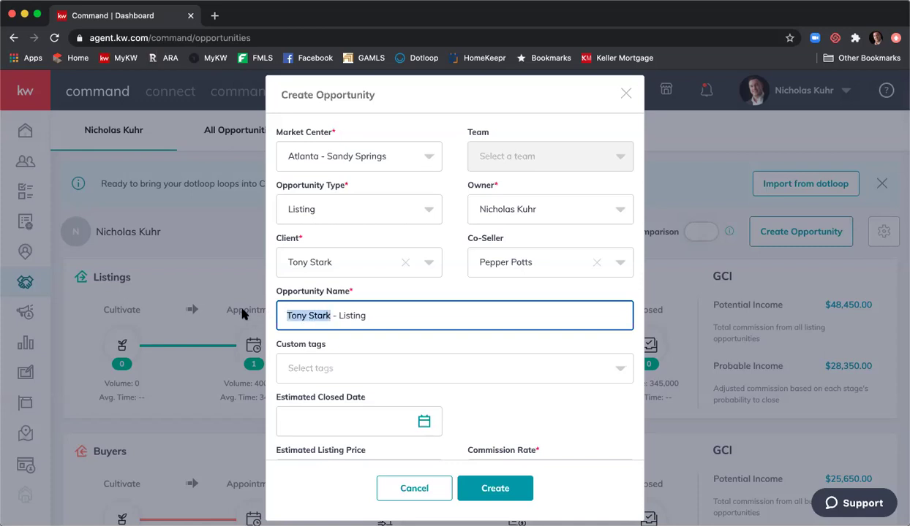
type("1234")
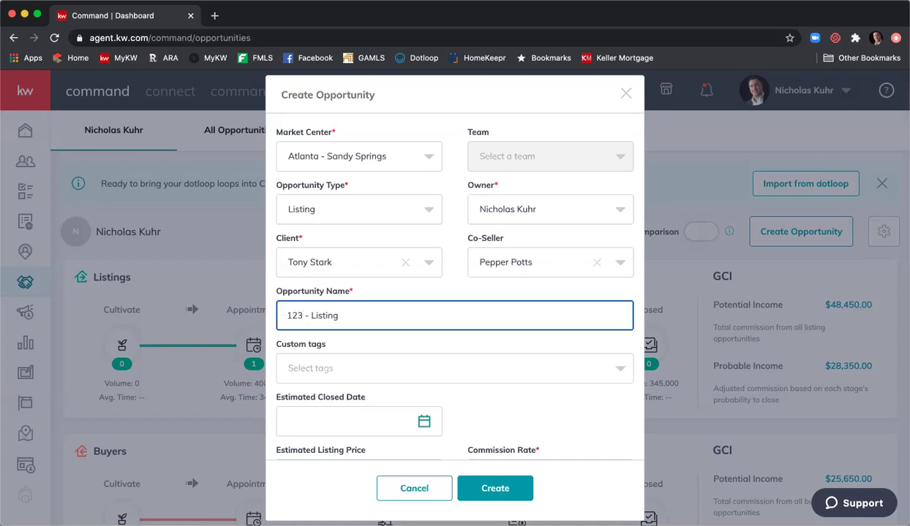
type(" Main St Ne")
type(" - Sta")
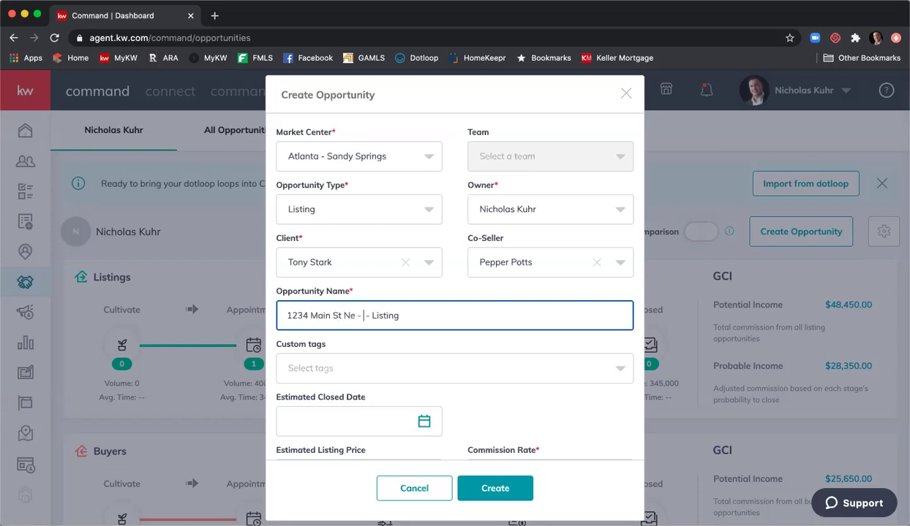
type("rk/Potts")
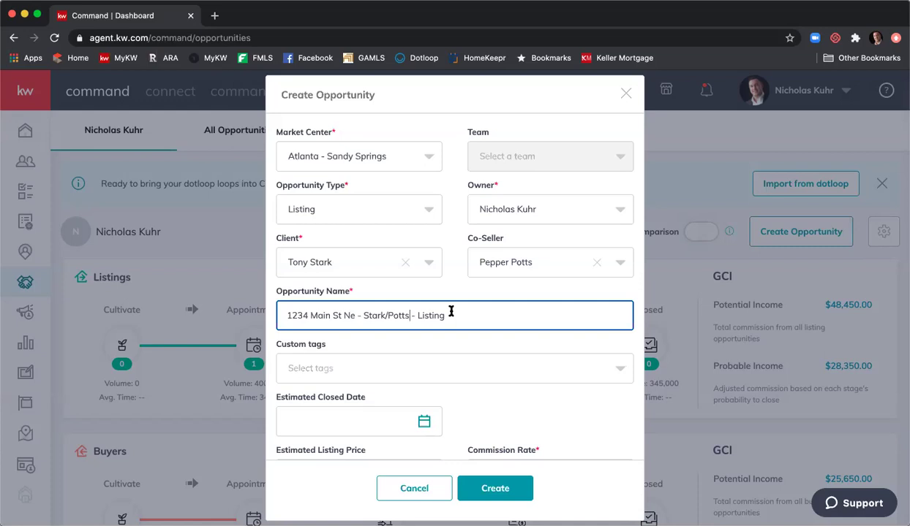
scroll(453, 309, "down", 2)
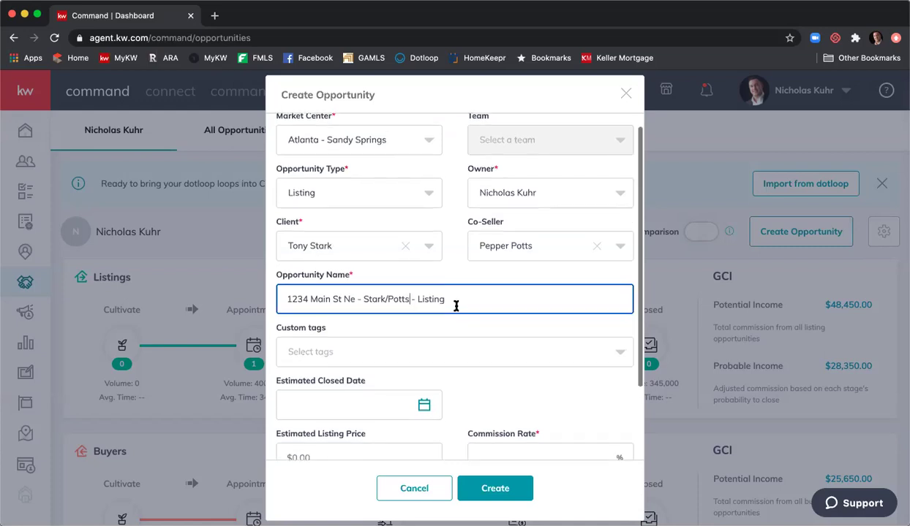
scroll(456, 306, "down", 3)
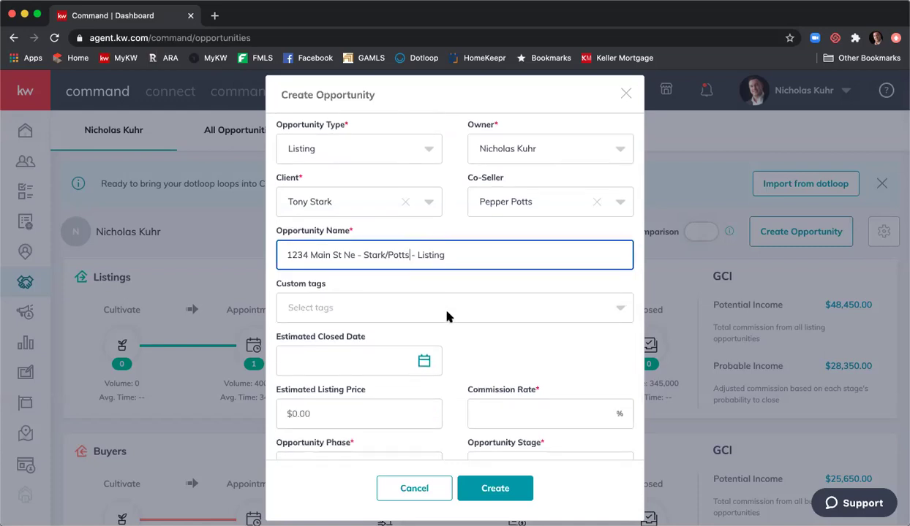
scroll(438, 311, "down", 2)
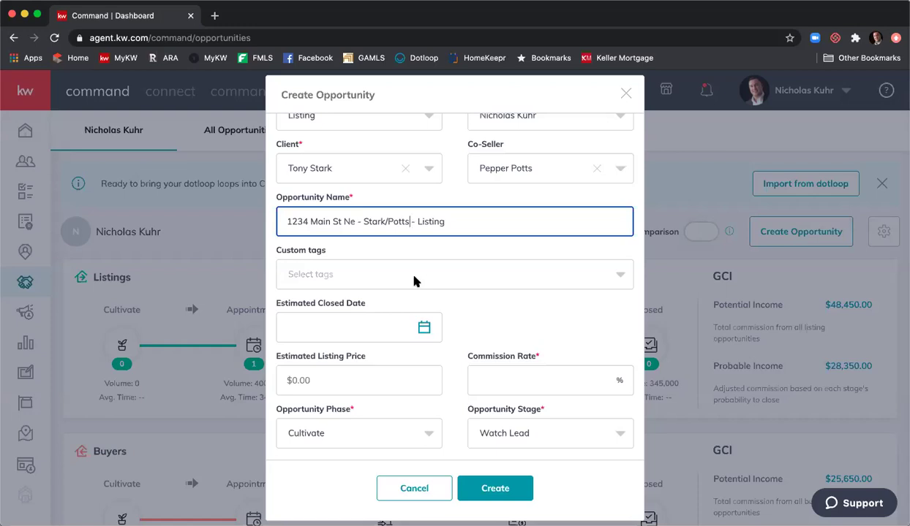
Add the Atlanta and Friends custom tags and create a new '400-500' tag
left_click(414, 281)
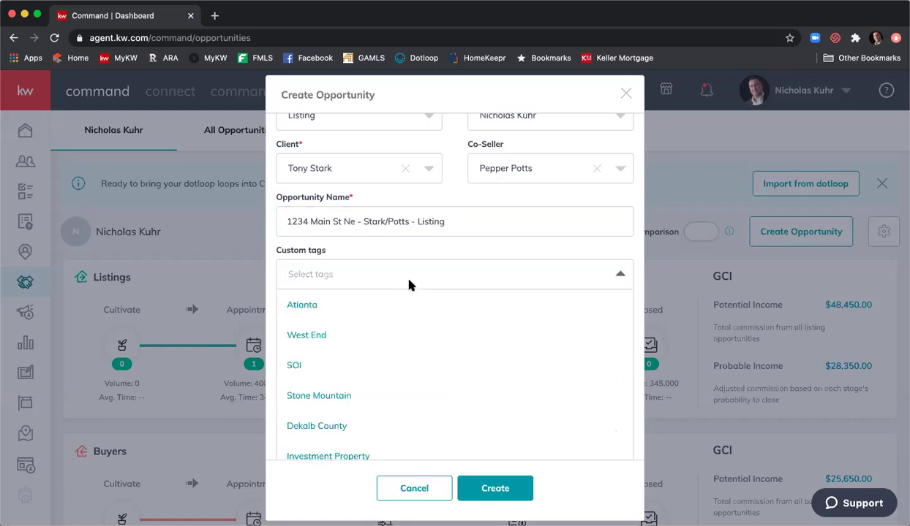
left_click(317, 304)
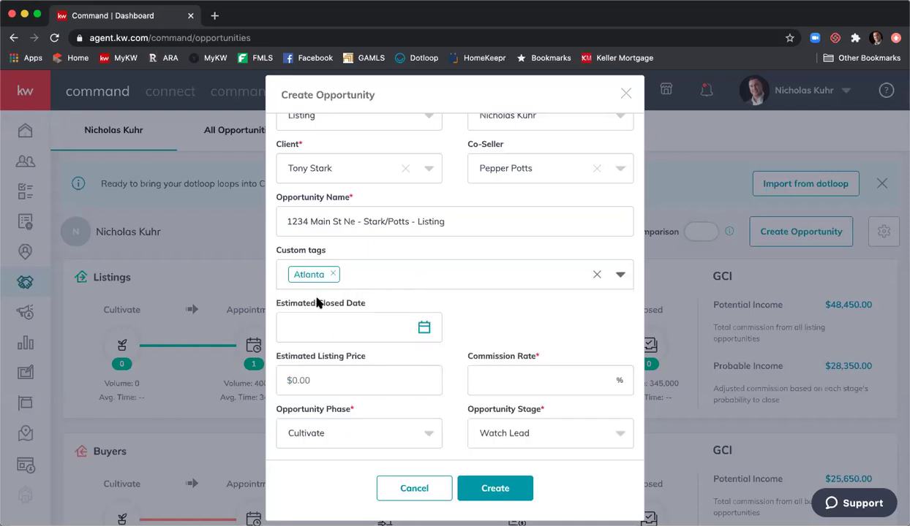
left_click(618, 278)
scroll(527, 322, "down", 2)
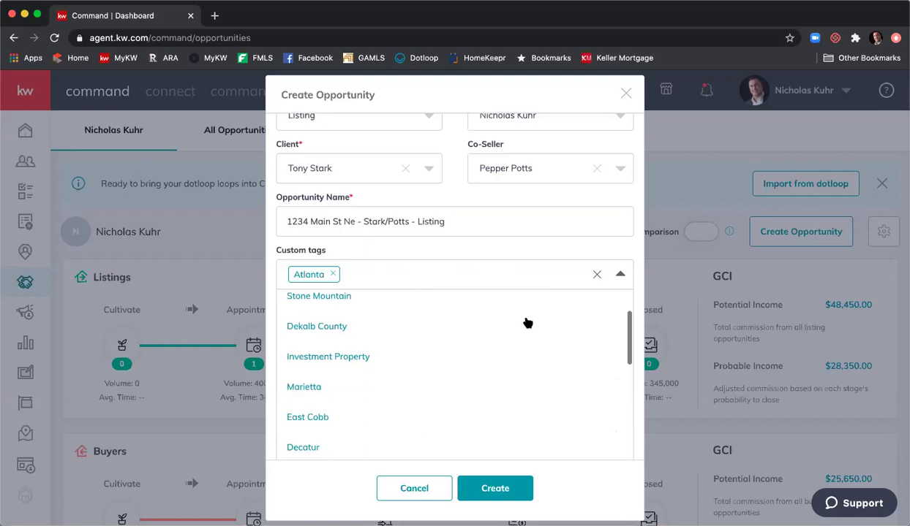
scroll(527, 323, "down", 2)
left_click(325, 376)
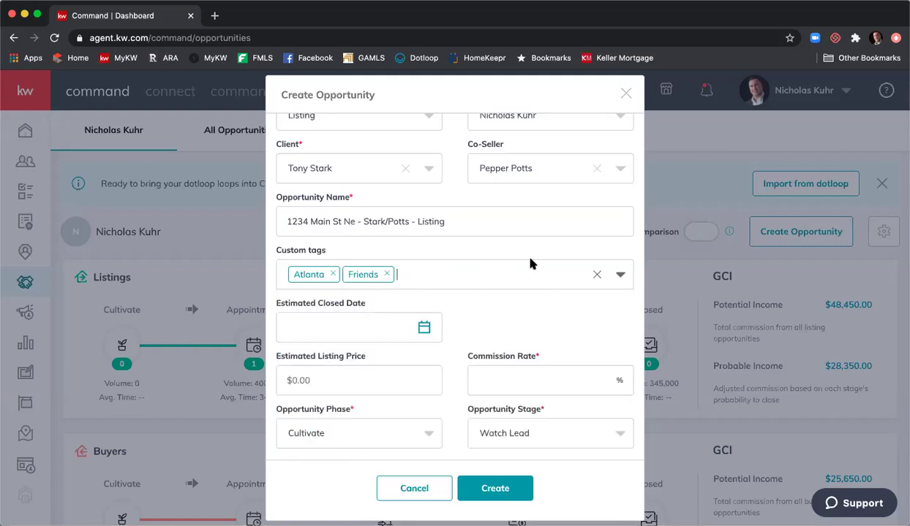
type("4-")
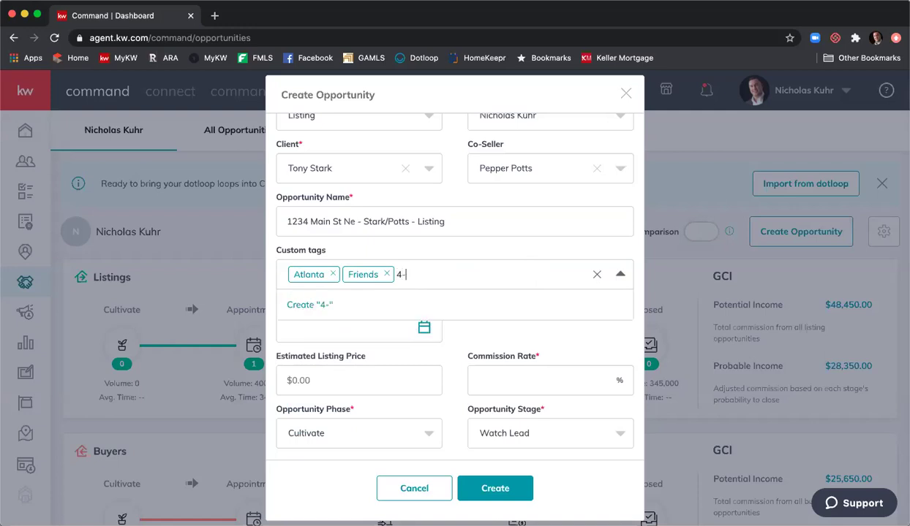
key("BackSpace")
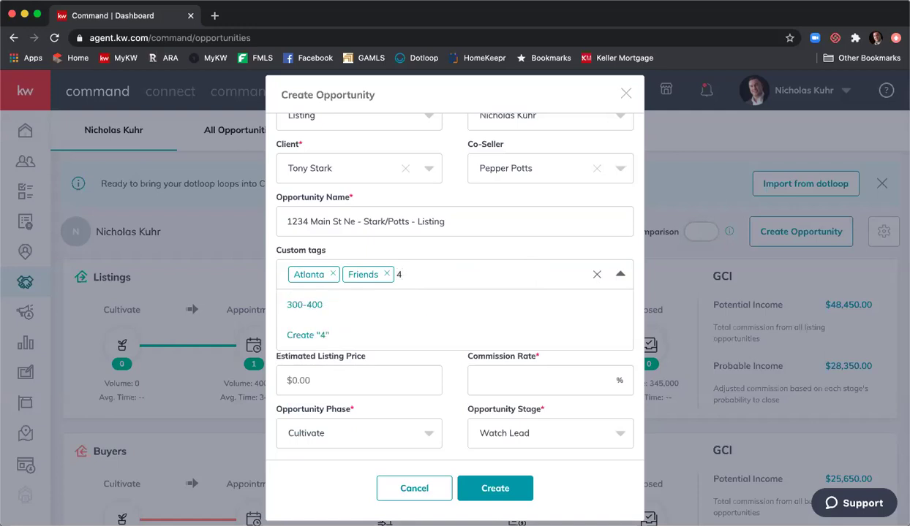
type("00-500")
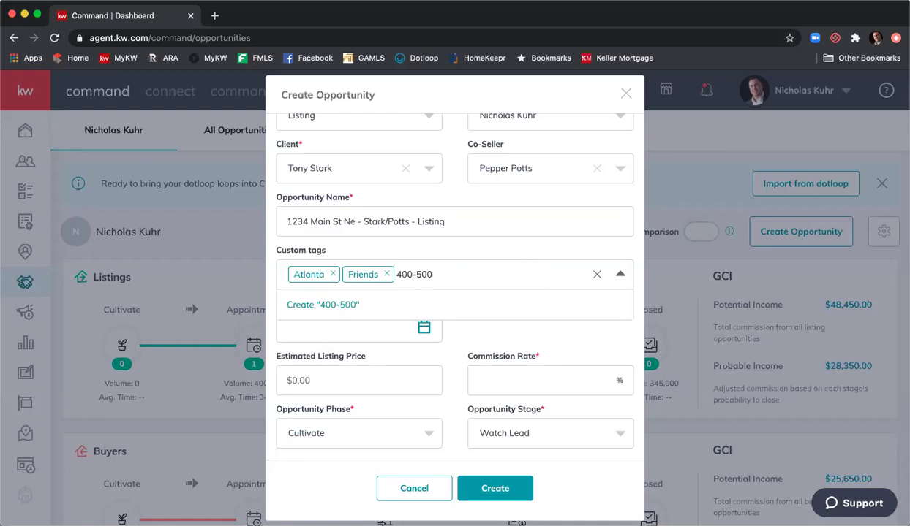
left_click(351, 311)
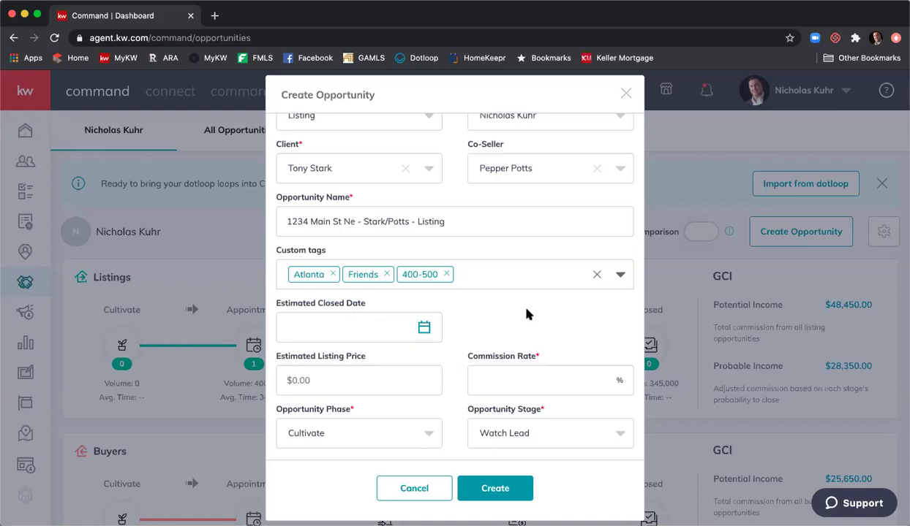
Set the estimated closed date to 8/31/2020, listing price to 425000, and commission rate to 3%
left_click(433, 328)
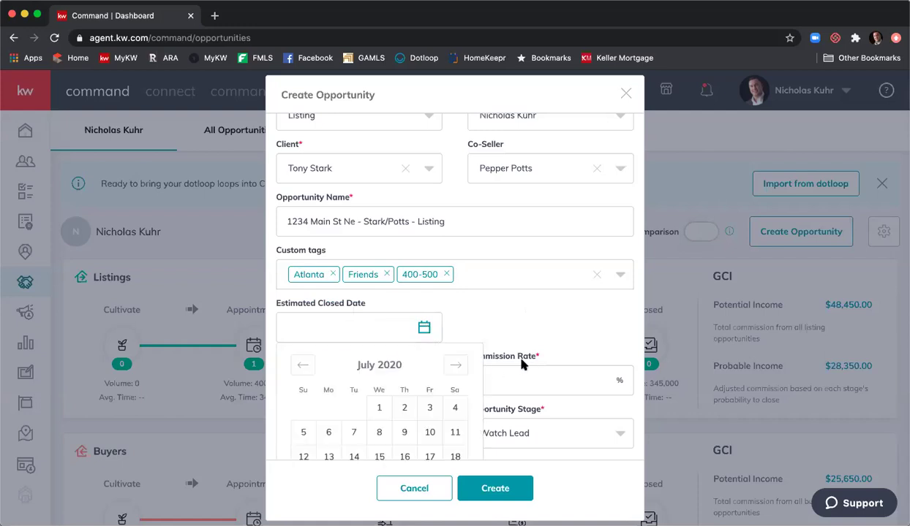
scroll(483, 351, "down", 2)
left_click(454, 286)
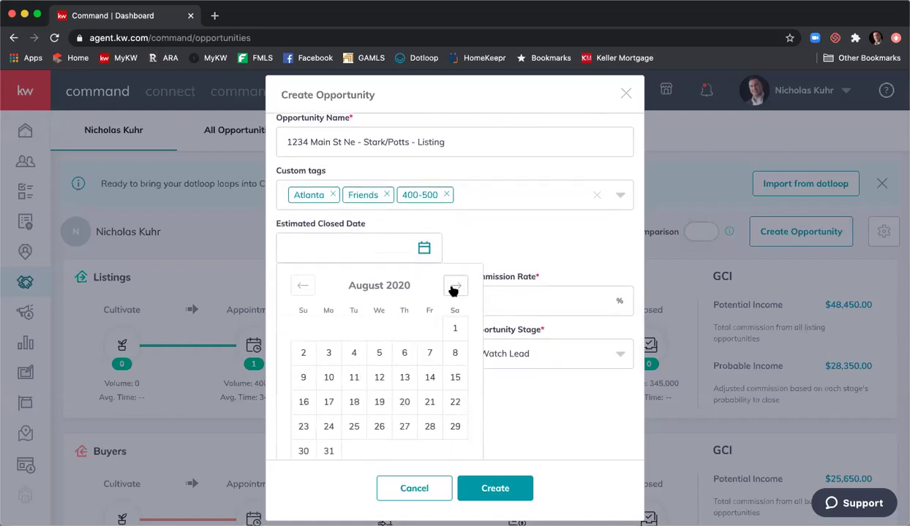
left_click(327, 449)
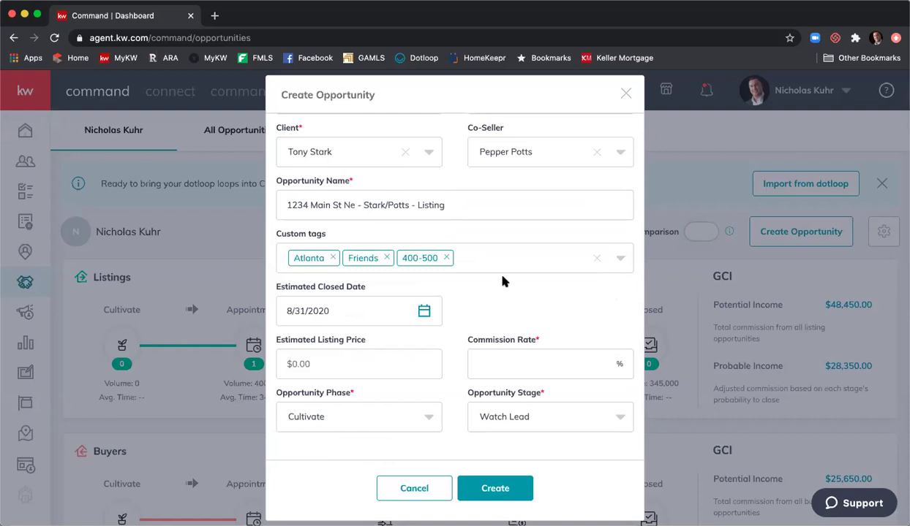
left_click(370, 363)
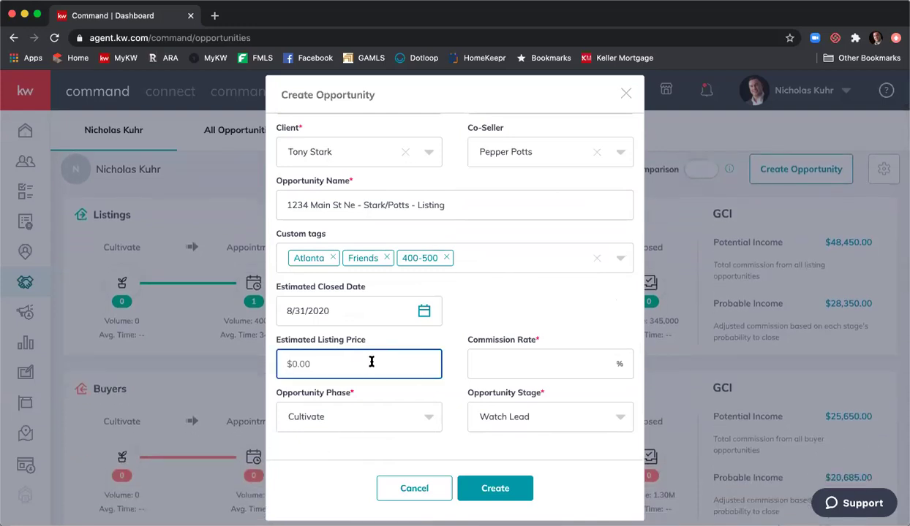
type("4250000")
left_click(531, 363)
type("3")
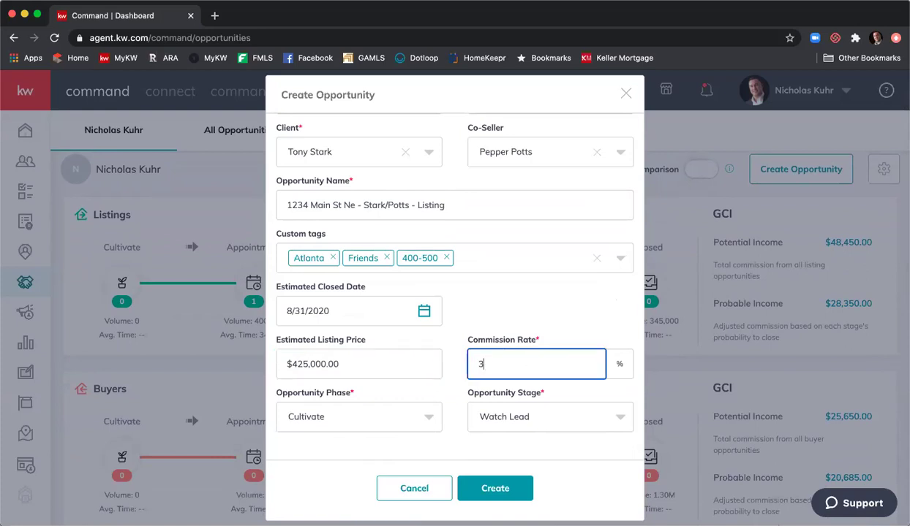
Keep the opportunity phase on Cultivate and set the stage to Nurture Lead
scroll(454, 366, "down", 1)
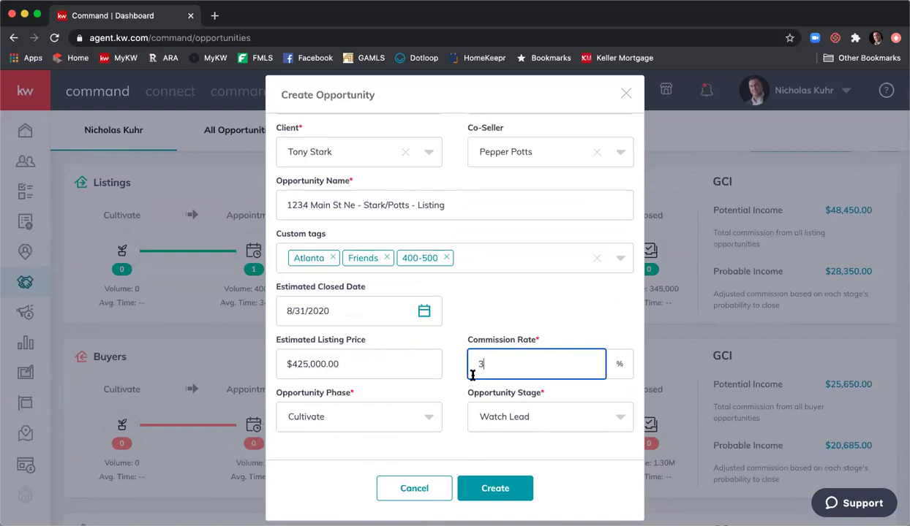
scroll(459, 338, "down", 1)
scroll(439, 351, "down", 1)
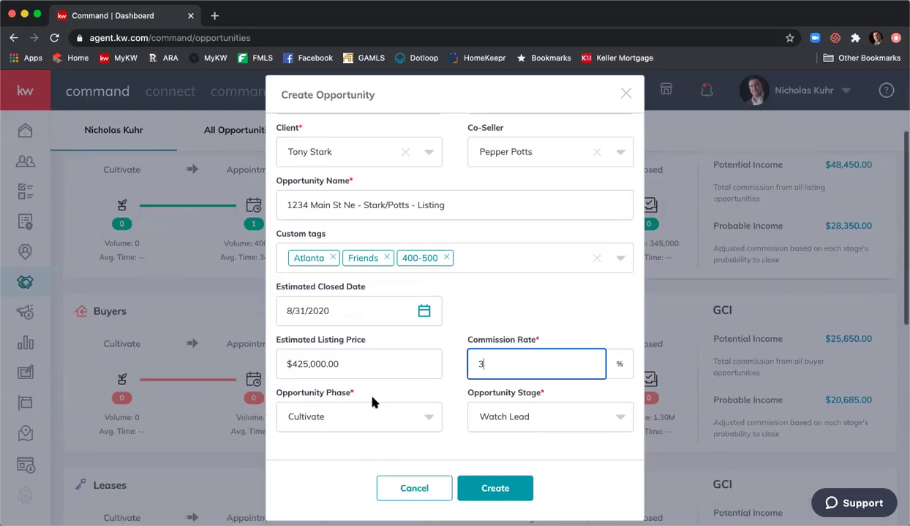
left_click(430, 417)
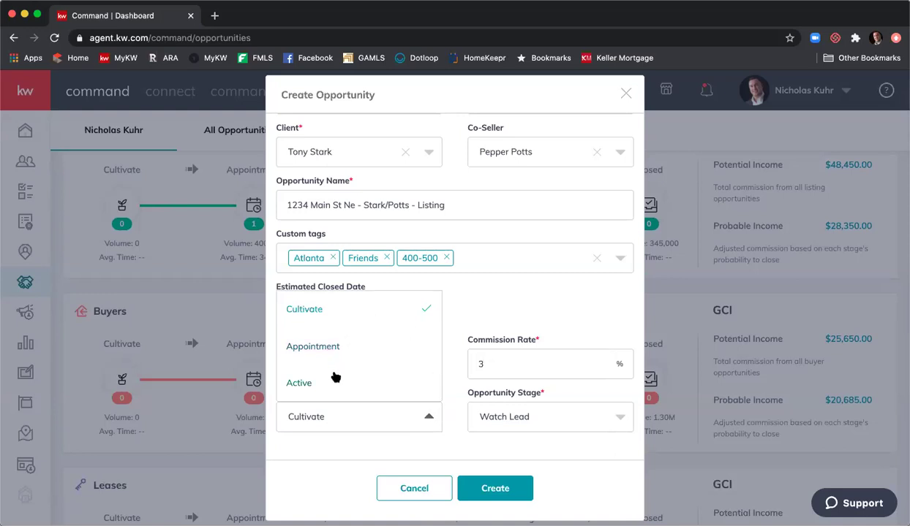
left_click(320, 310)
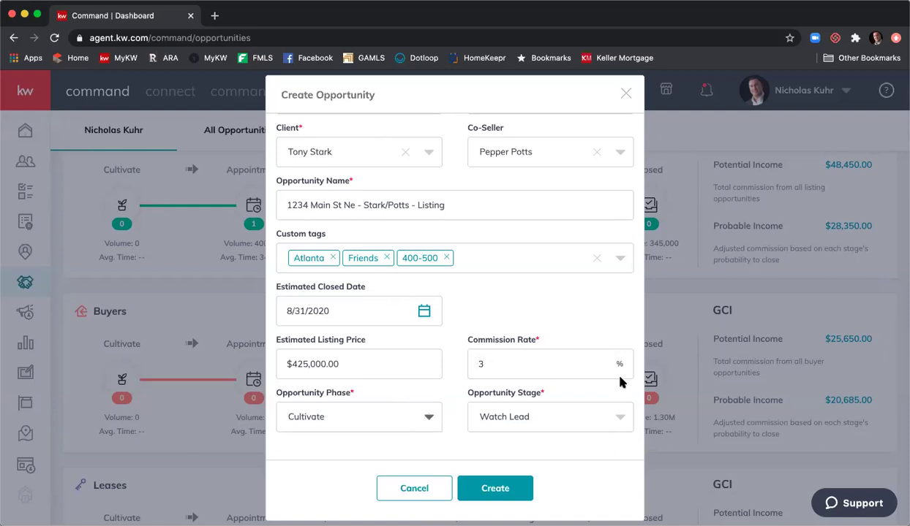
left_click(579, 417)
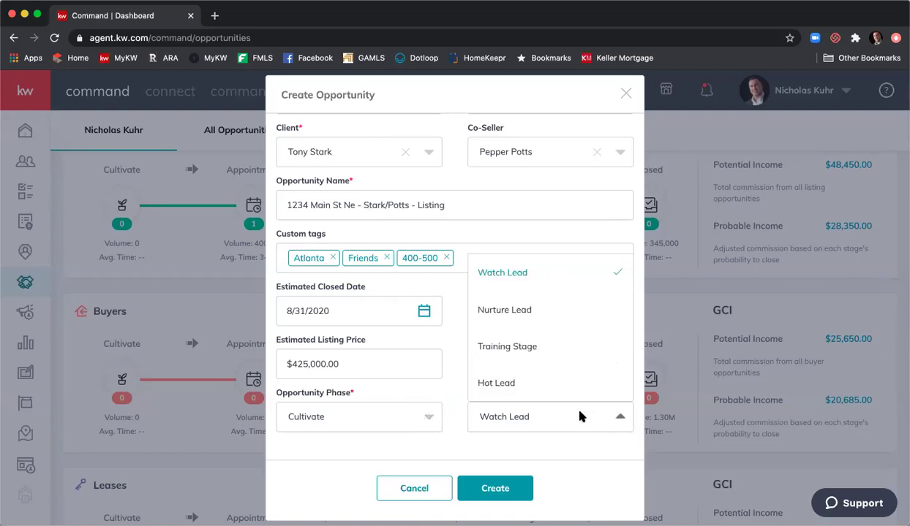
left_click(524, 313)
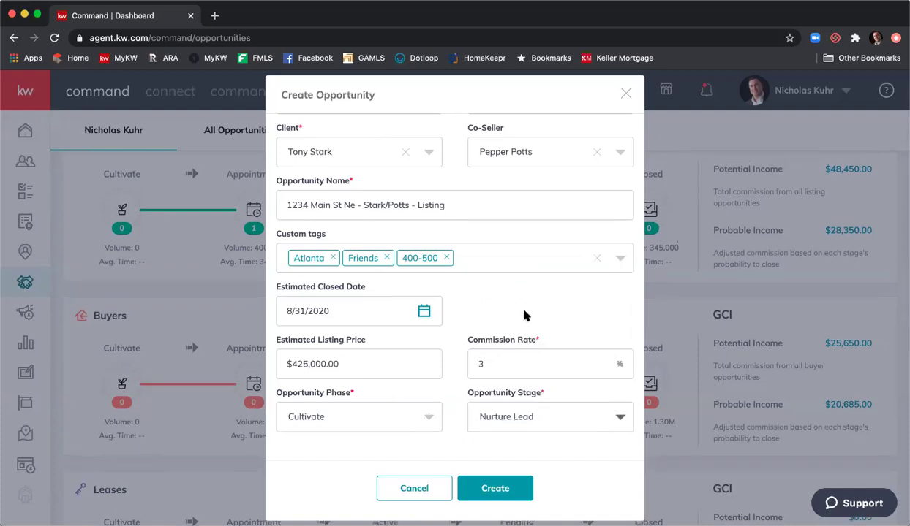
Create the listing opportunity, then open the Listings Cultivate board from the Sales Pipeline overview
left_click(510, 489)
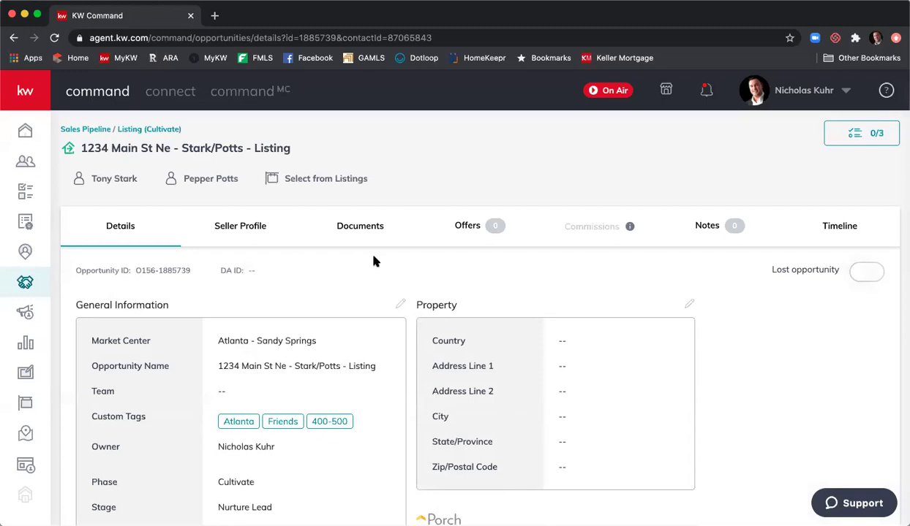
left_click(80, 128)
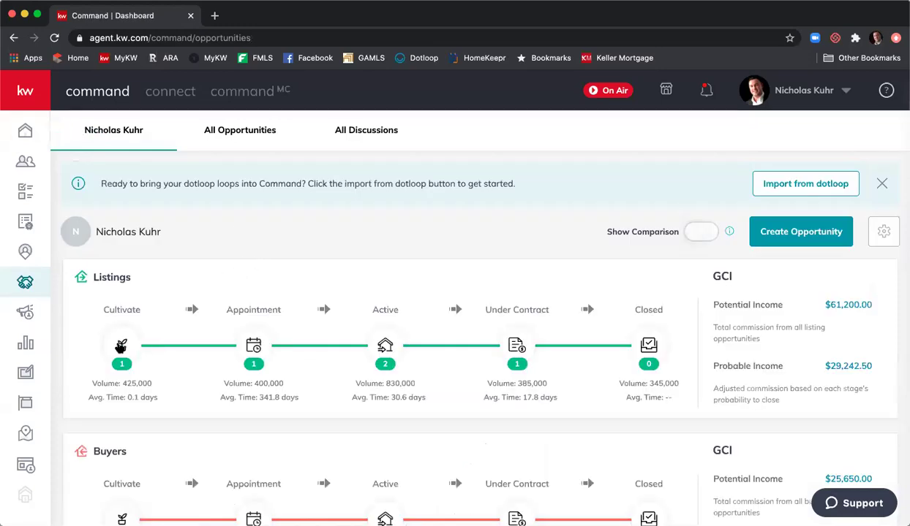
left_click(118, 344)
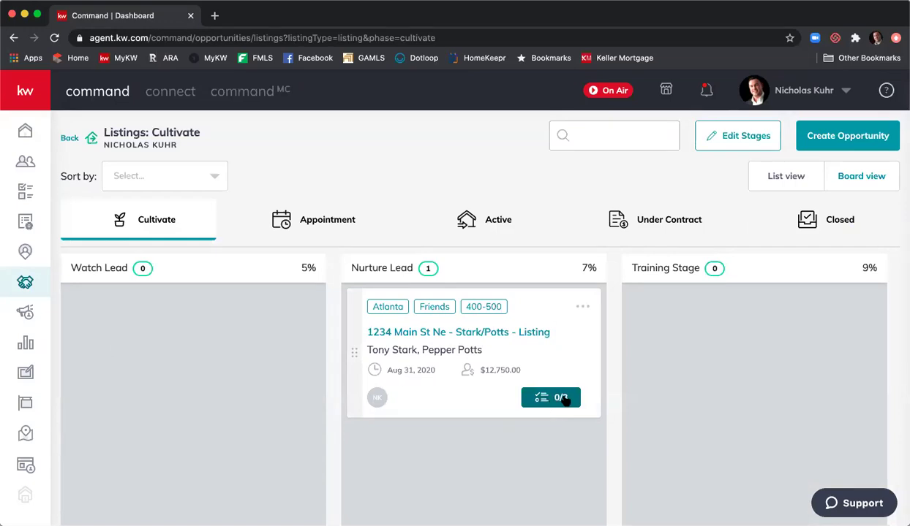
In the listing's checklist, set Follow-Up Call due Jul 15 at 10:45 AM
left_click(567, 399)
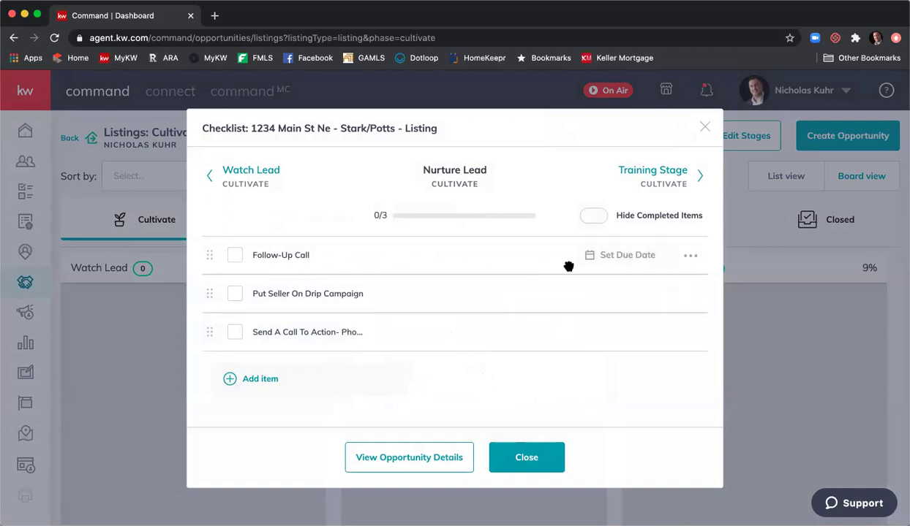
left_click(609, 258)
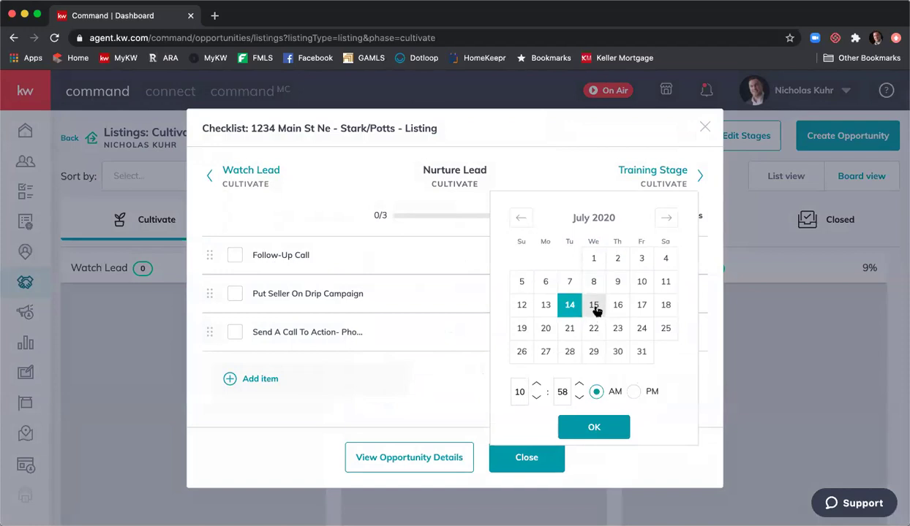
left_click(594, 307)
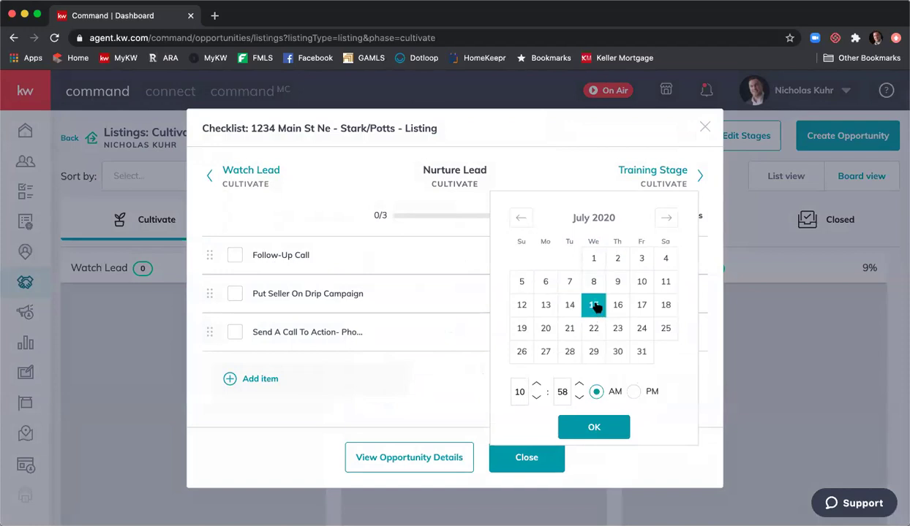
double_click(555, 388)
type("45")
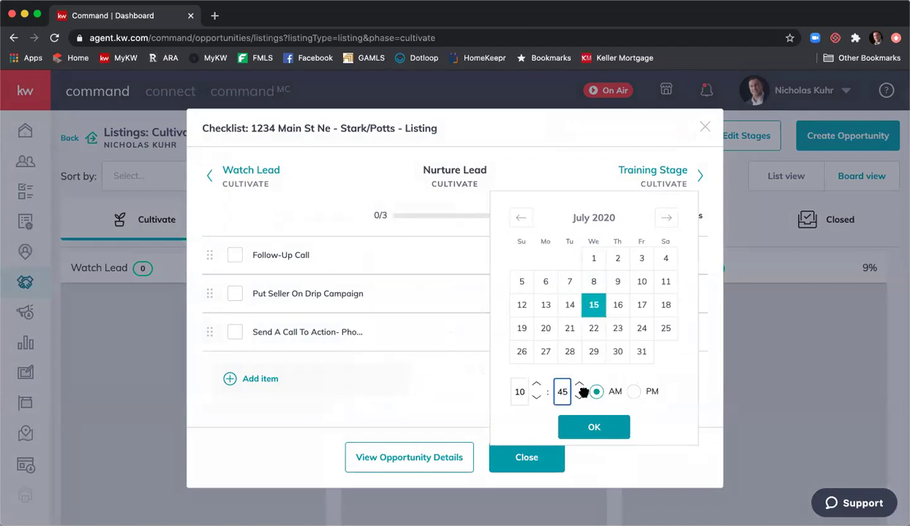
left_click(595, 426)
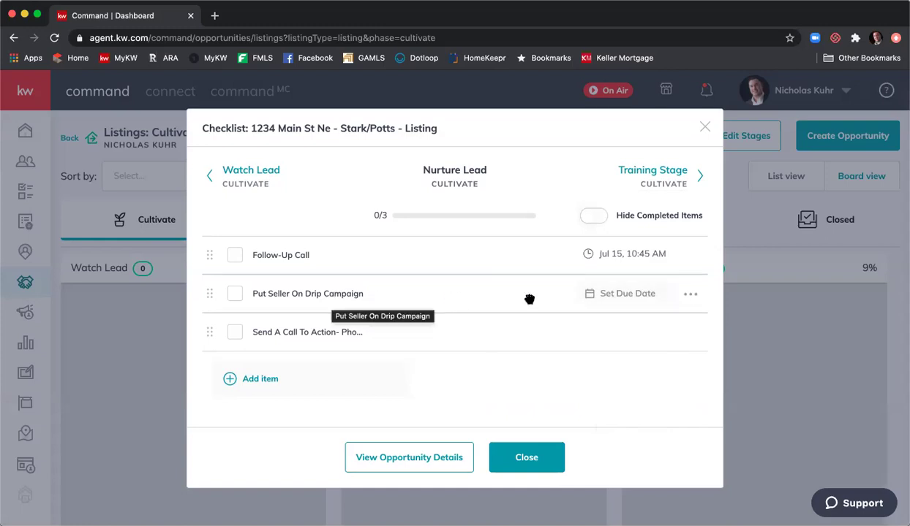
Set Put Seller On Drip Campaign due Jul 17 at 12:00 PM
left_click(628, 293)
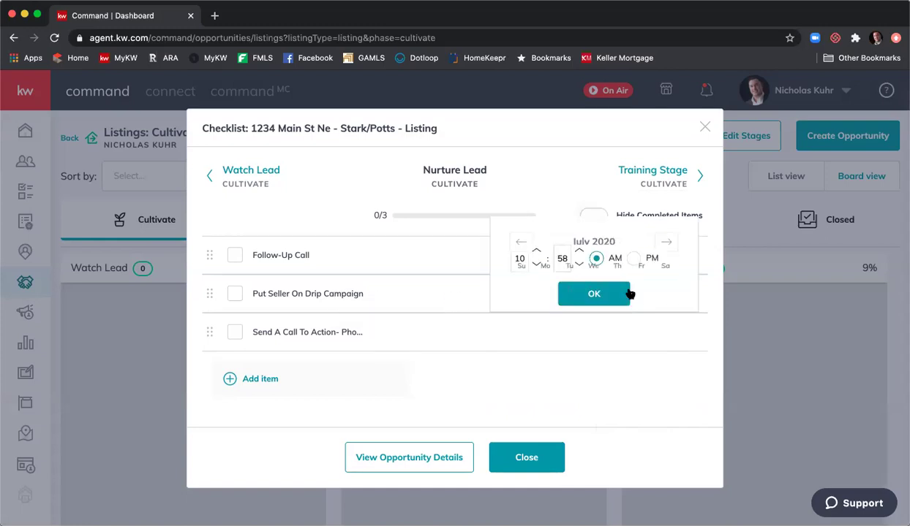
left_click(635, 307)
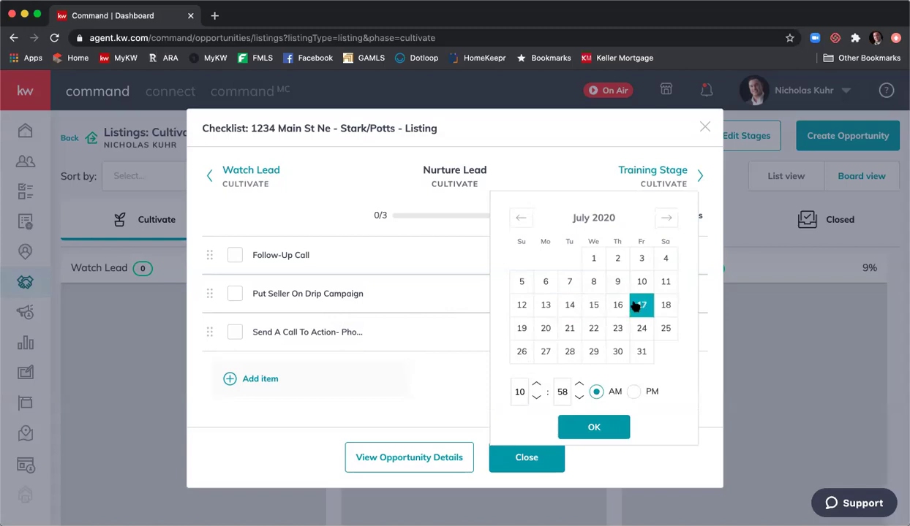
left_click(594, 427)
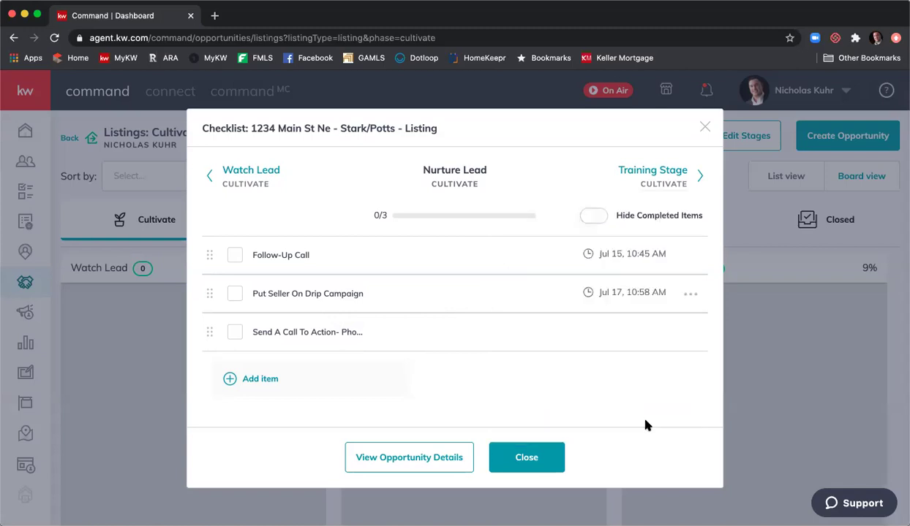
left_click(635, 292)
double_click(518, 388)
left_click(536, 385)
left_click(536, 384)
double_click(563, 392)
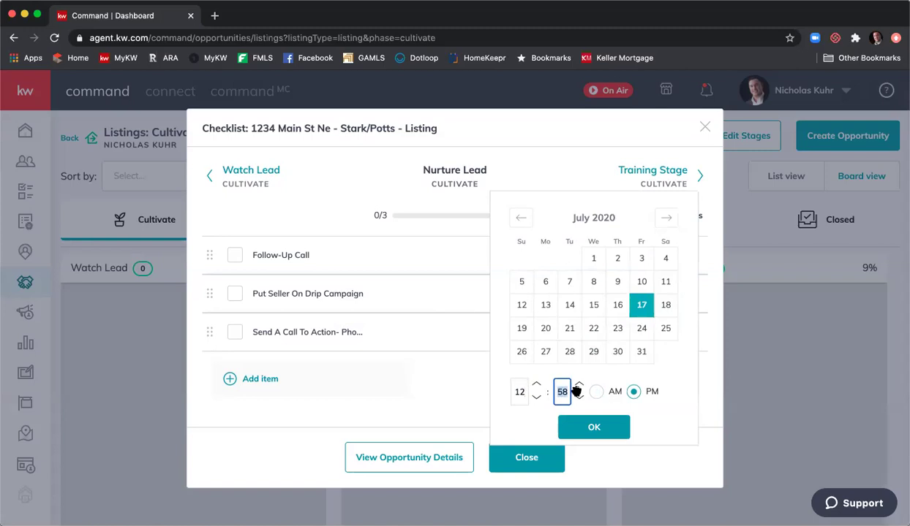
type("0")
left_click(593, 427)
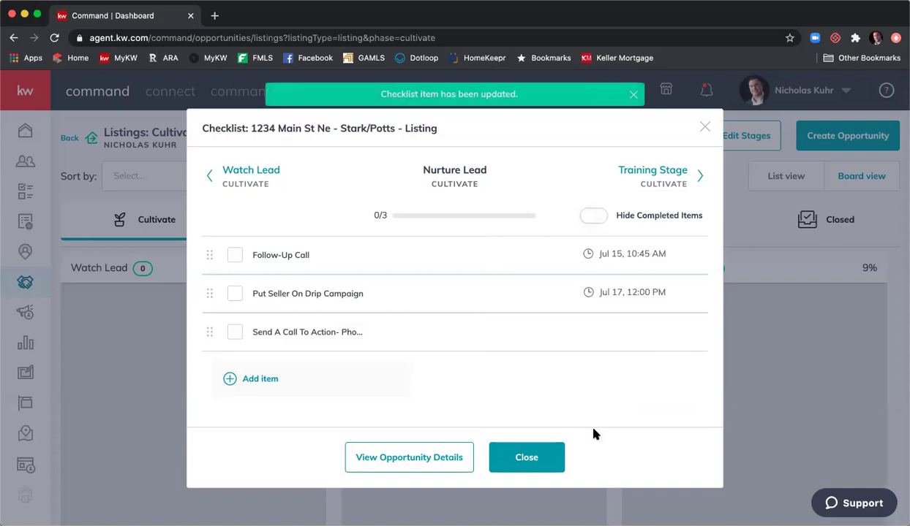
mouse_move(361, 323)
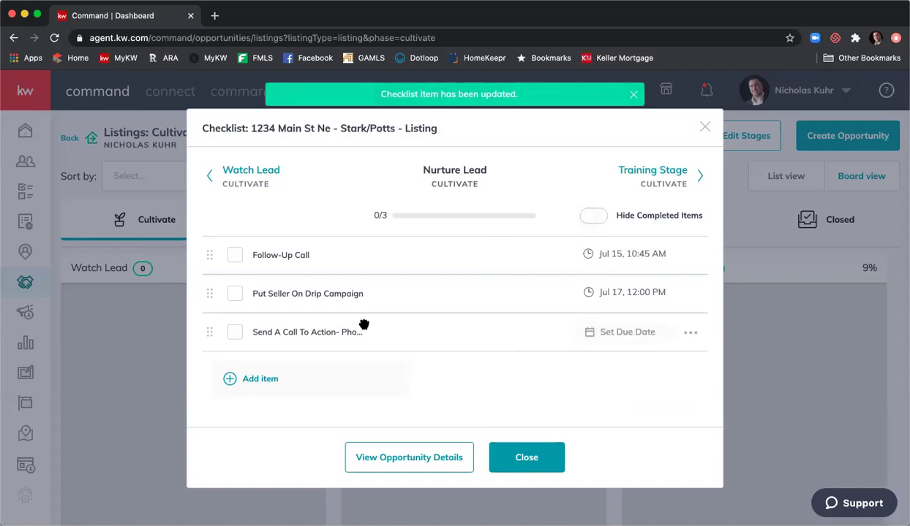
Add a checklist item named 'Send text message with gif'
left_click(262, 378)
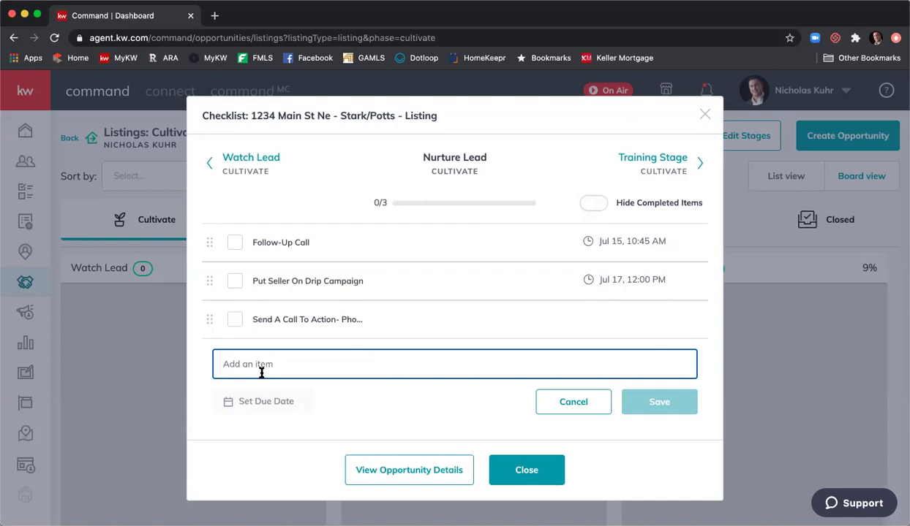
type("Send text m")
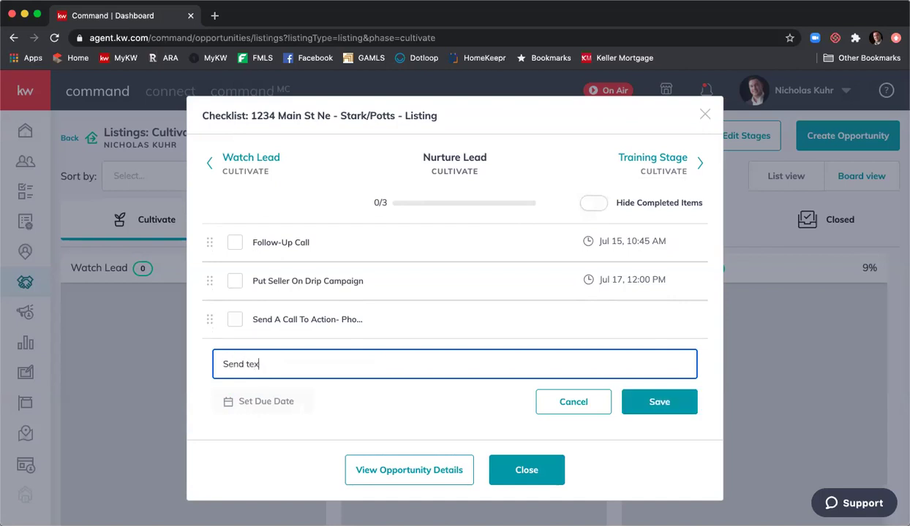
key("BackSpace")
key("BackSpace")
key("BackSpace")
type("t messag")
type("e with ")
type("fiug")
key("BackSpace")
key("BackSpace")
type("iug")
key("BackSpace")
key("BackSpace")
key("BackSpace")
key("BackSpace")
type("gif")
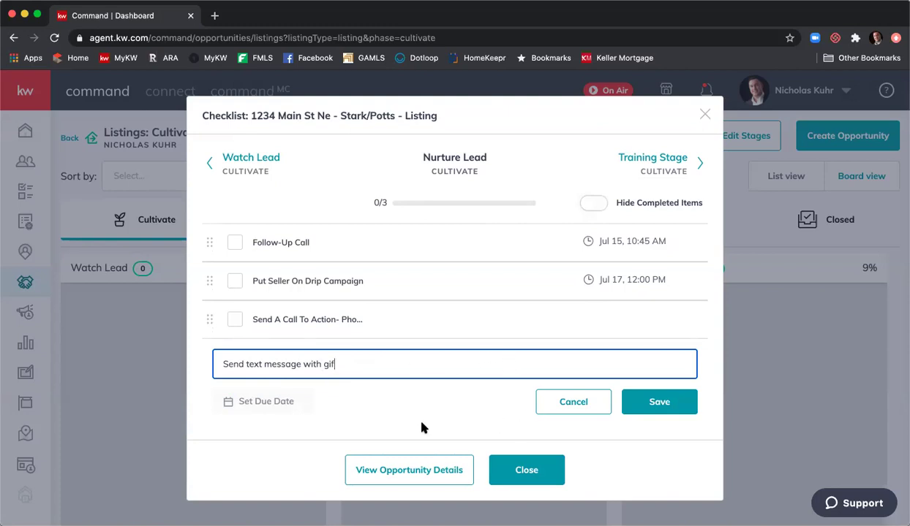
left_click(650, 401)
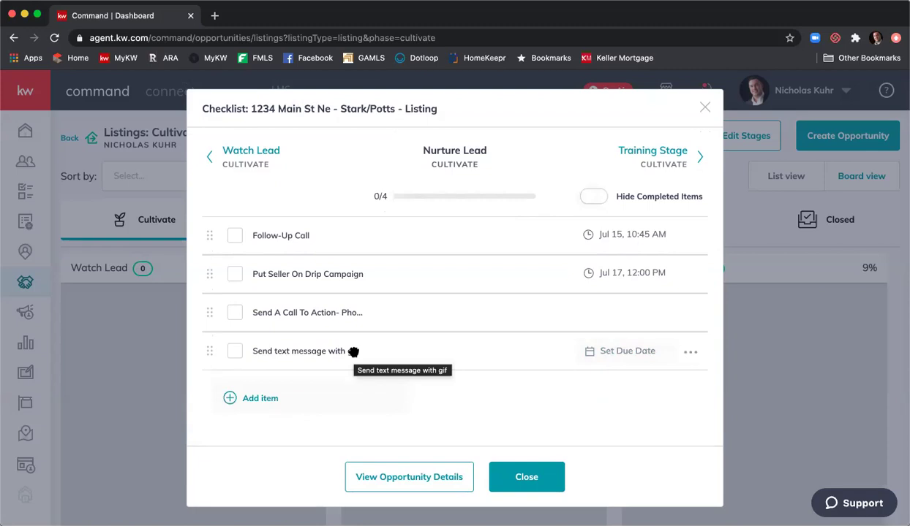
Give the new item a due date of July 18 at 09:45 AM
left_click(642, 351)
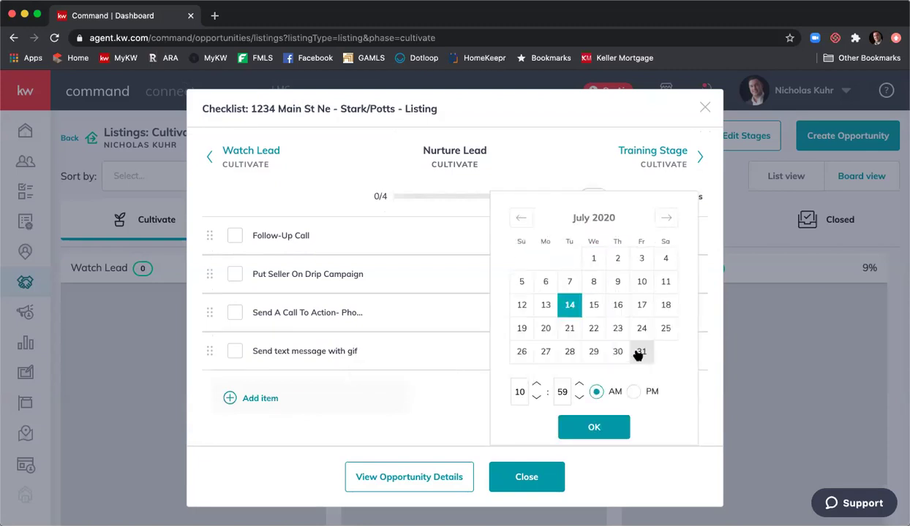
left_click(664, 307)
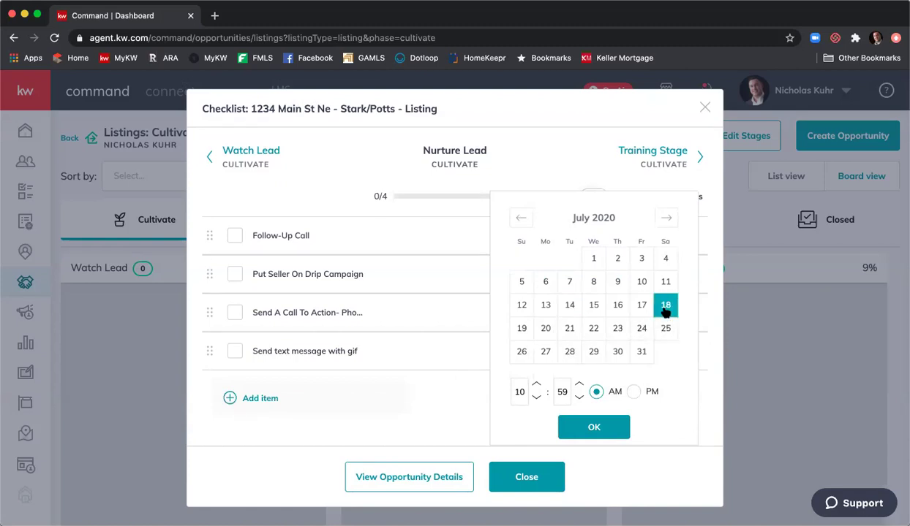
double_click(520, 393)
type("9")
key("Tab")
type("45")
left_click(587, 437)
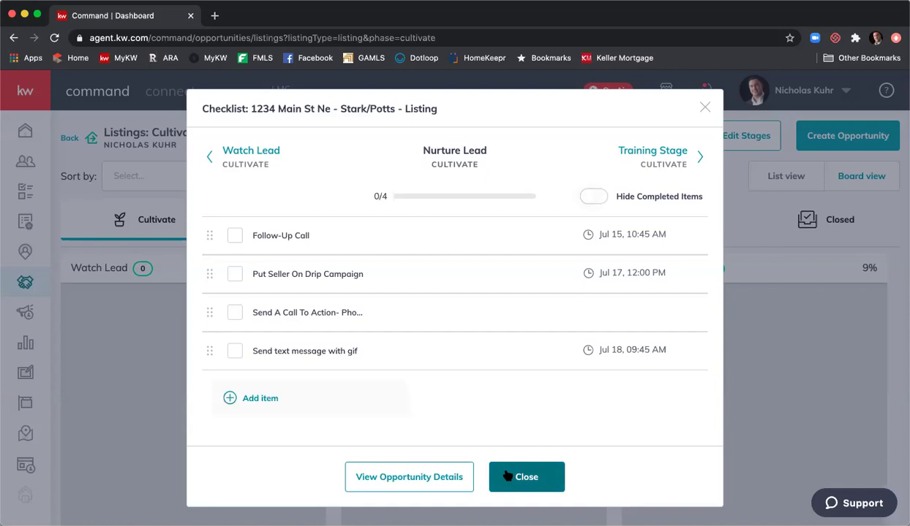
Check off Follow-Up Call and Put Seller On Drip Campaign in the listing's checklist
left_click(508, 476)
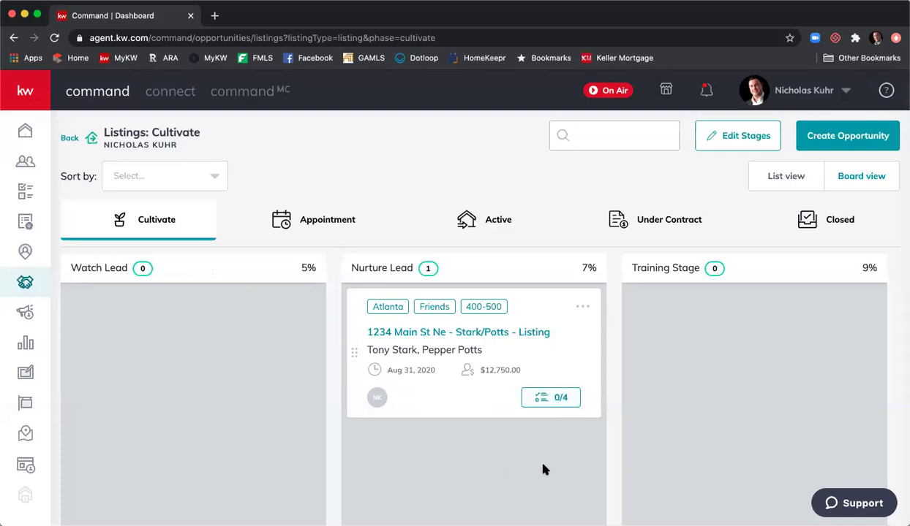
left_click(544, 400)
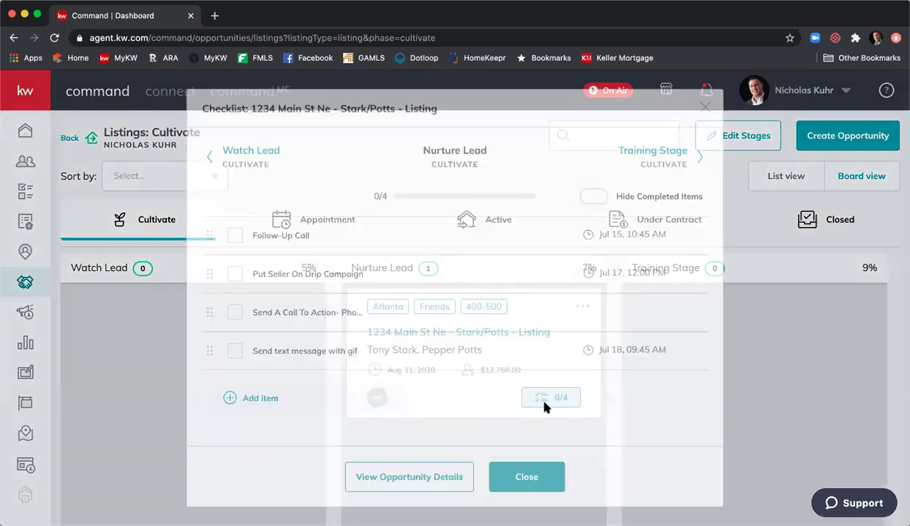
left_click(235, 236)
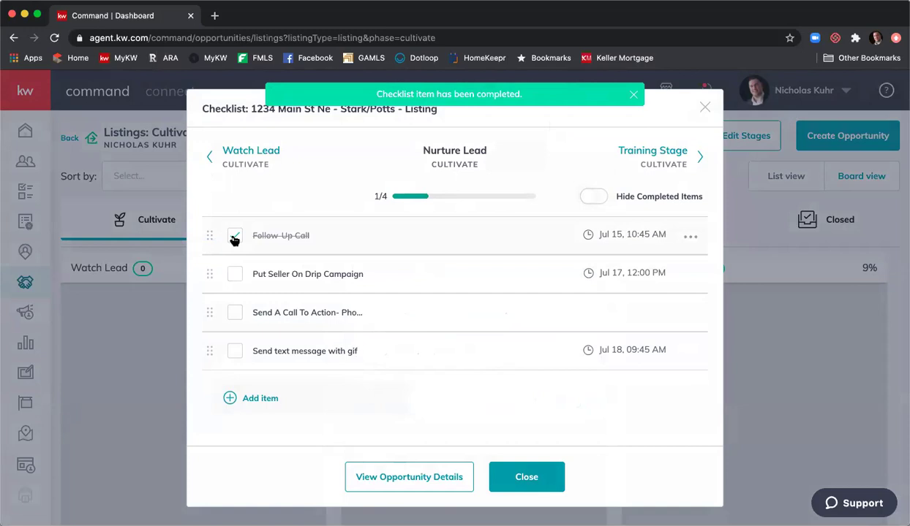
left_click(235, 273)
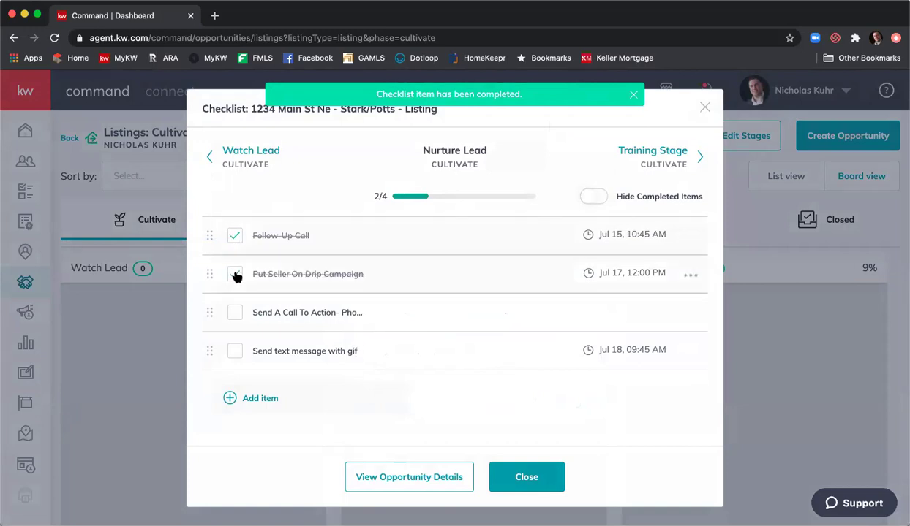
left_click(545, 468)
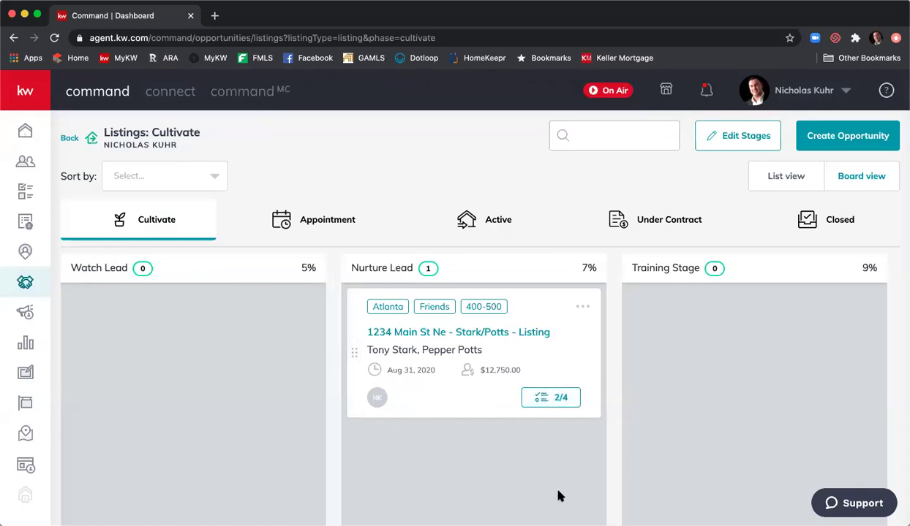
View the listing's full opportunity details from its checklist, then return to the Cultivate board
left_click(556, 402)
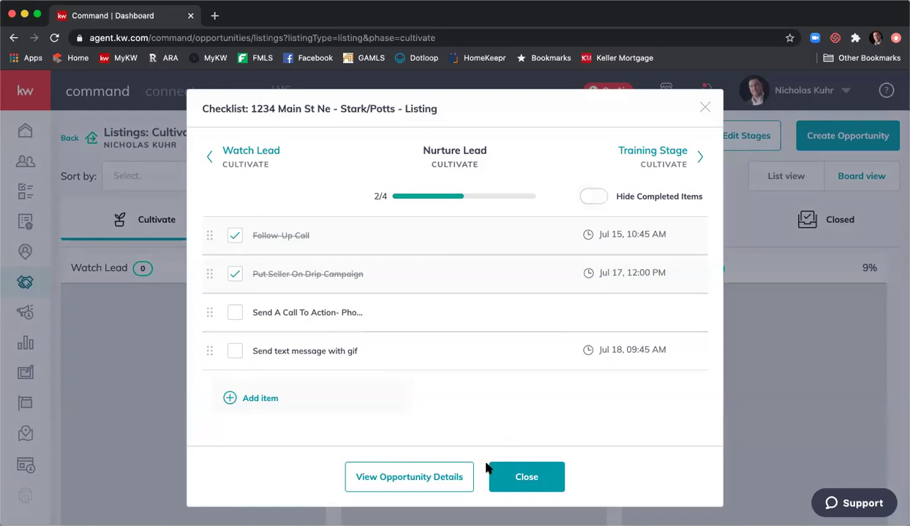
left_click(437, 480)
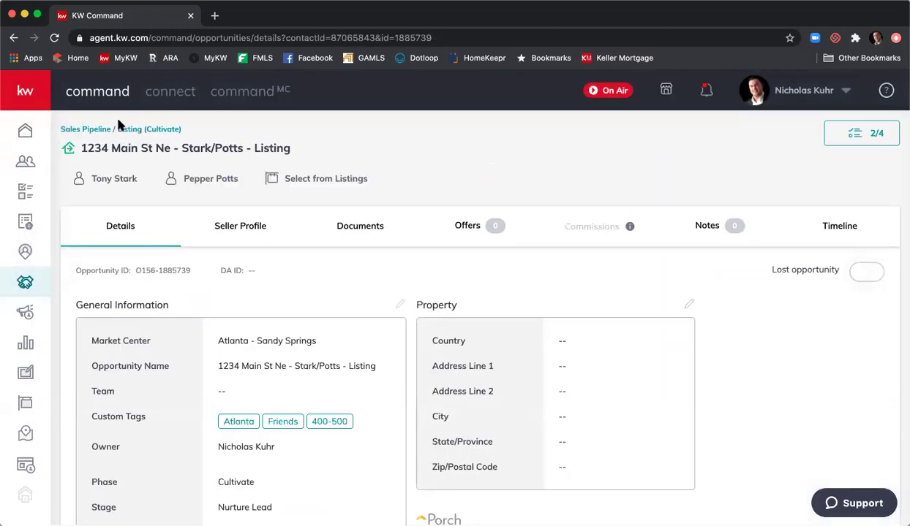
left_click(13, 37)
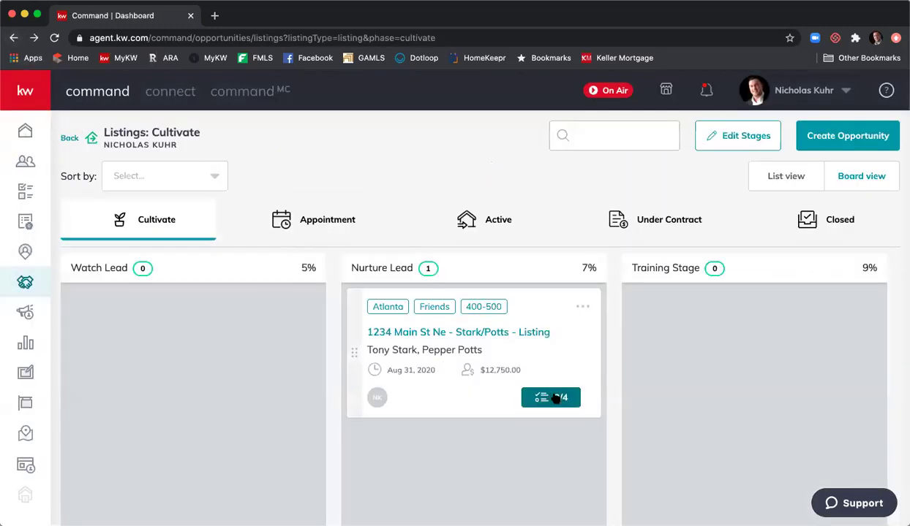
Hide and then show the completed checklist tasks, and close the checklist
left_click(555, 400)
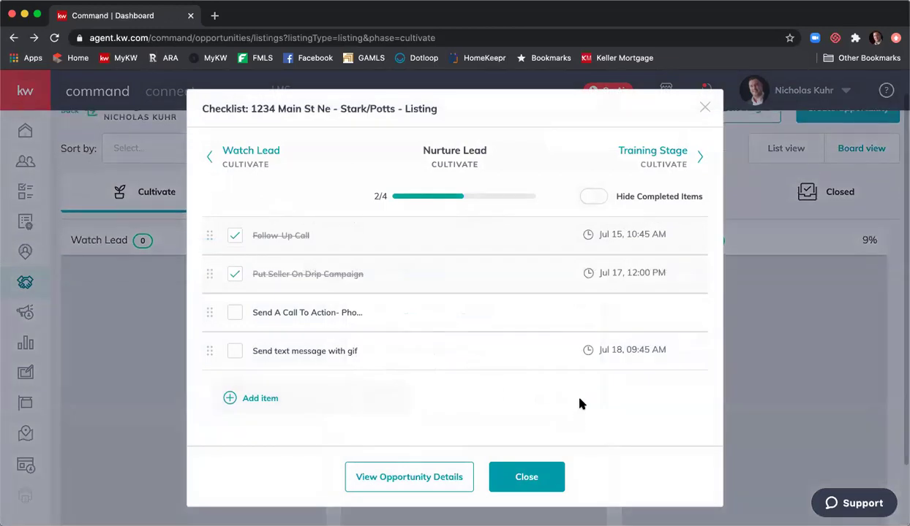
left_click(593, 194)
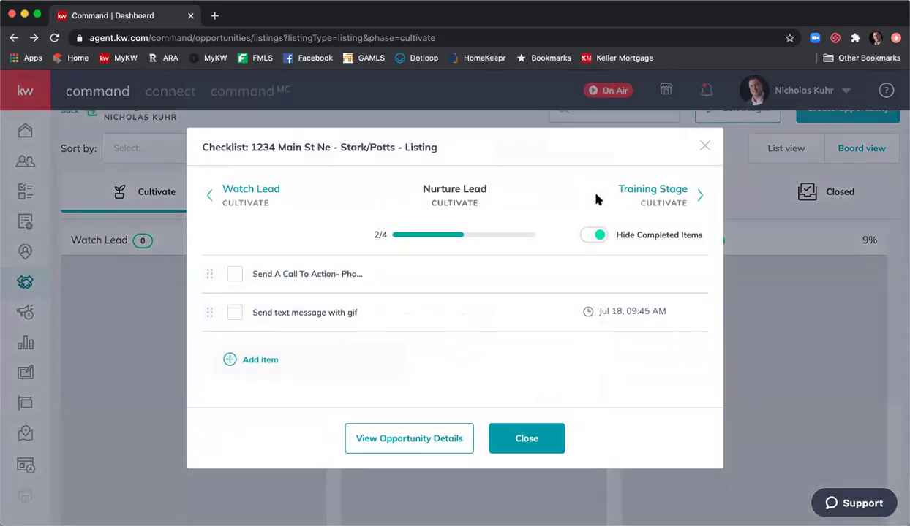
left_click(594, 235)
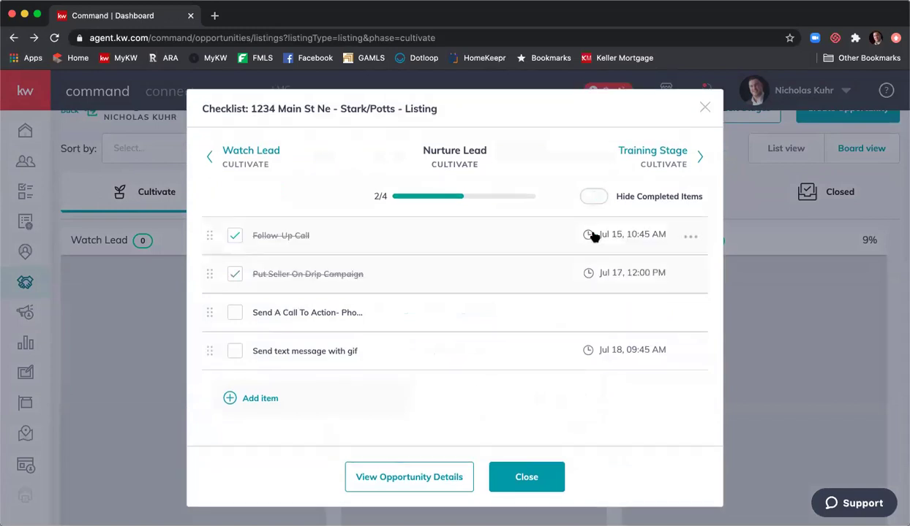
left_click(525, 479)
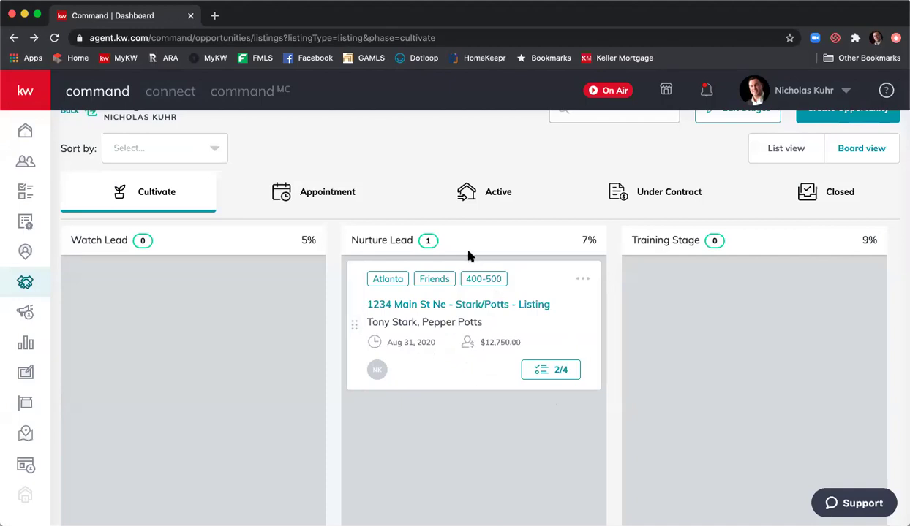
Move the listing card through the Training Stage and Hot Lead columns
left_click_drag(526, 278, 802, 304)
scroll(768, 301, "right", 2)
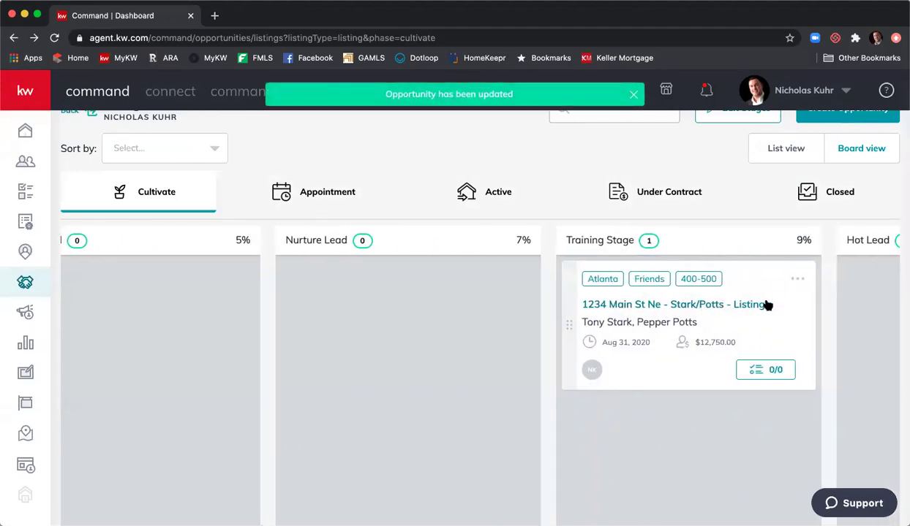
scroll(761, 301, "right", 3)
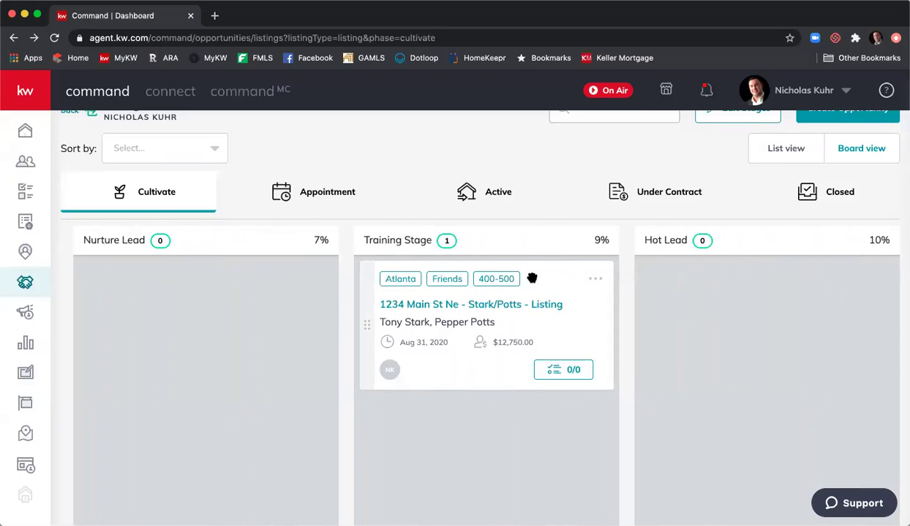
left_click_drag(534, 277, 780, 297)
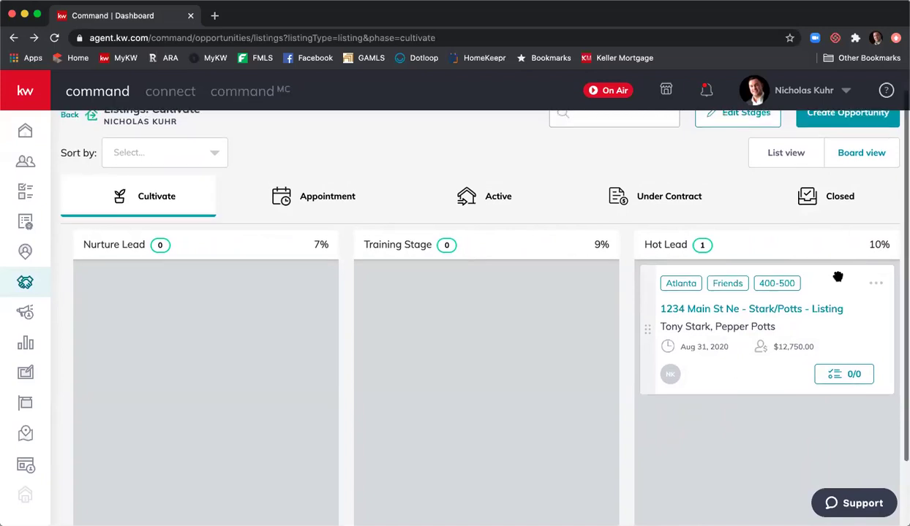
Drag the listing into the Appointment phase and switch to the Appointment board
scroll(837, 292, "down", 1)
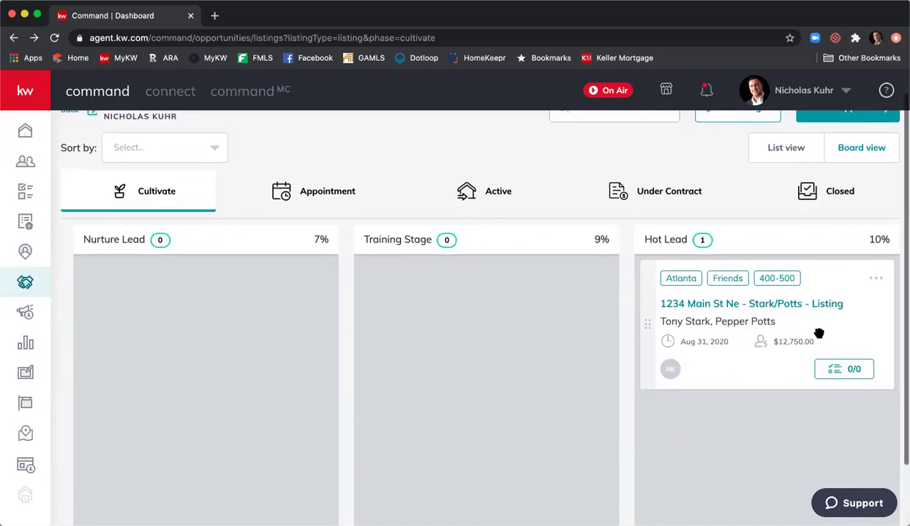
left_click_drag(834, 270, 341, 177)
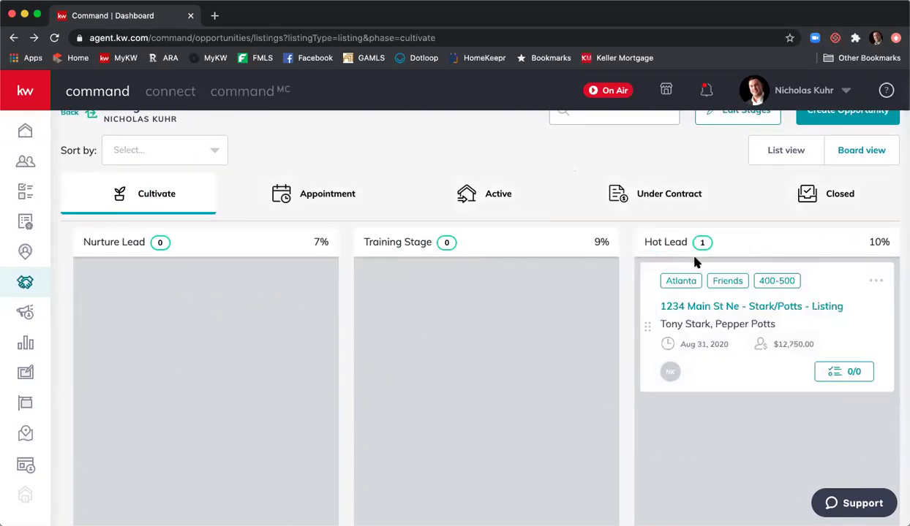
left_click_drag(640, 291, 278, 187)
left_click_drag(761, 366, 358, 228)
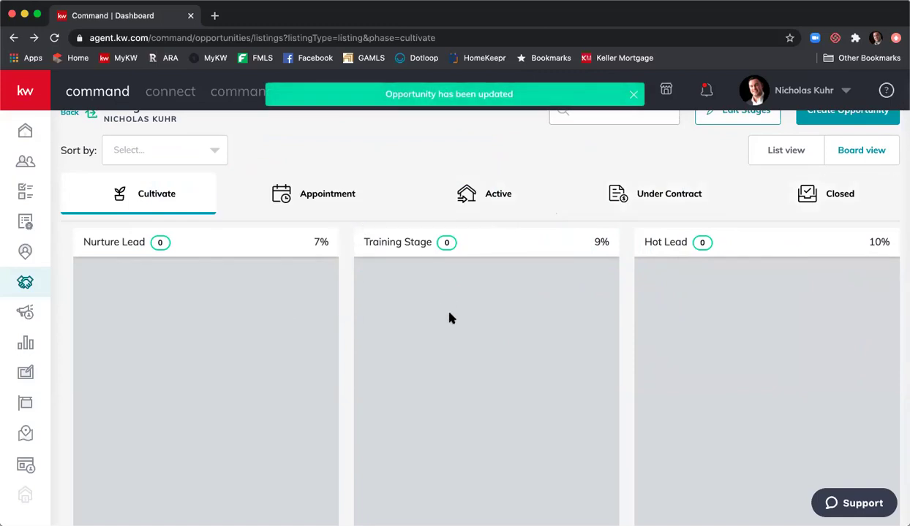
scroll(441, 311, "left", 3)
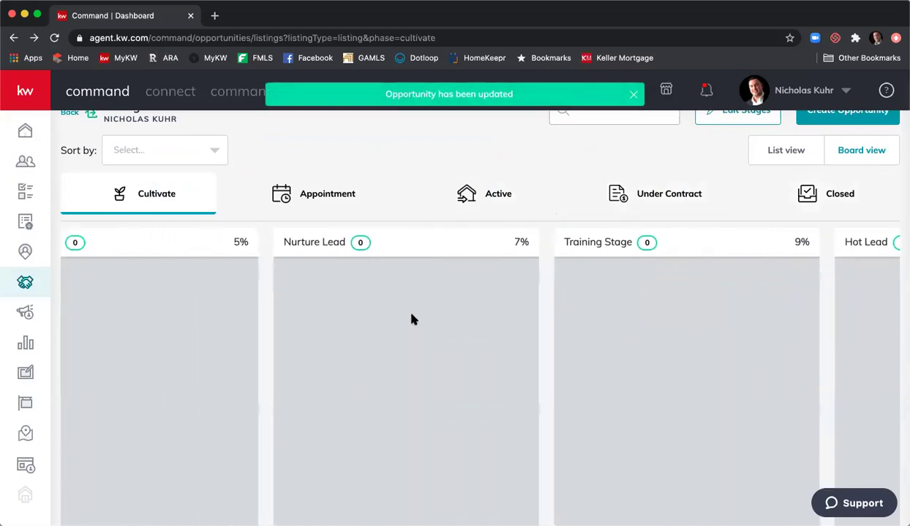
left_click(313, 183)
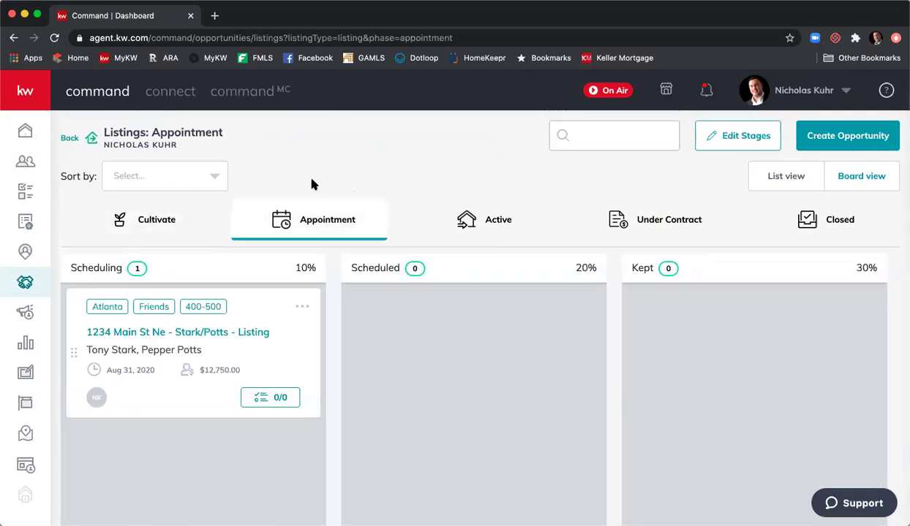
Create the Scheduling checklist from its template and check off its first four tasks
left_click(297, 398)
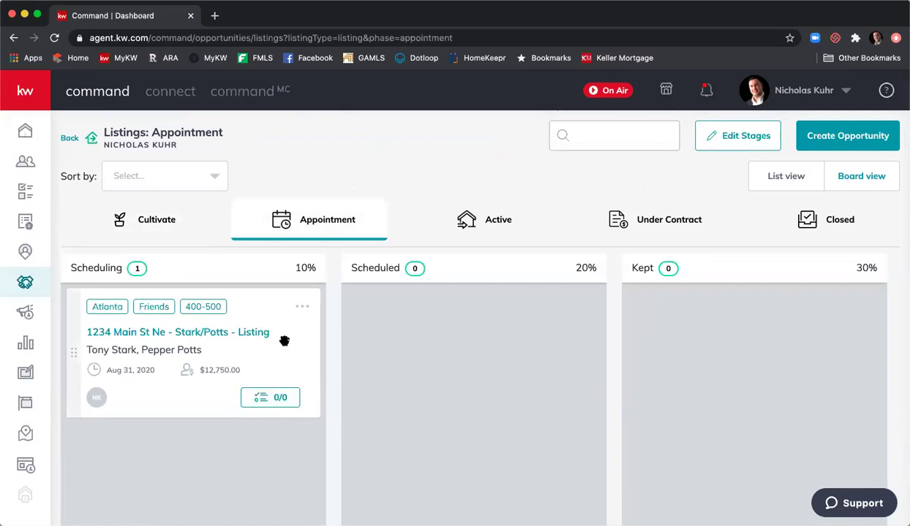
left_click(252, 400)
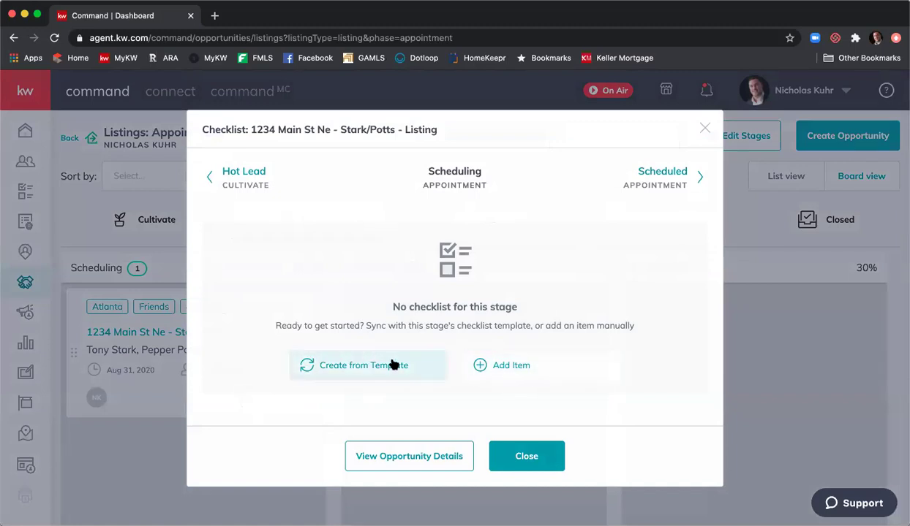
left_click(340, 369)
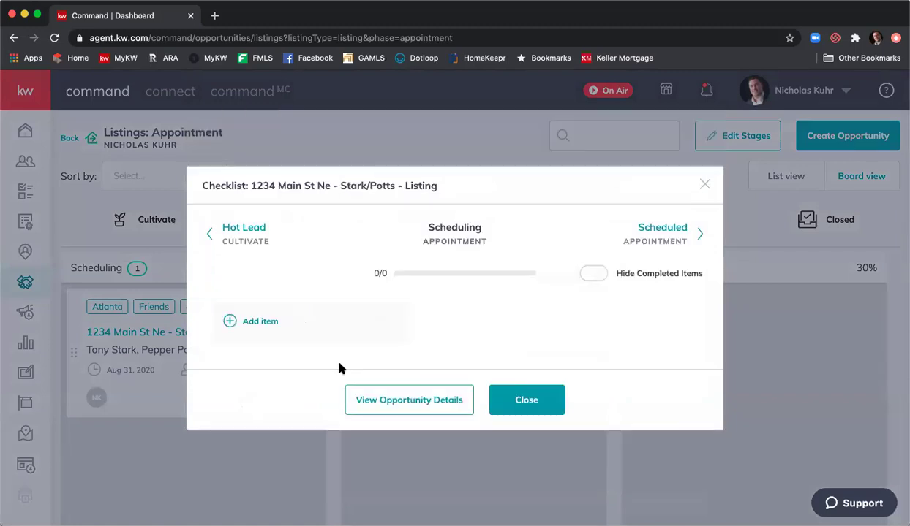
left_click(232, 222)
left_click(233, 258)
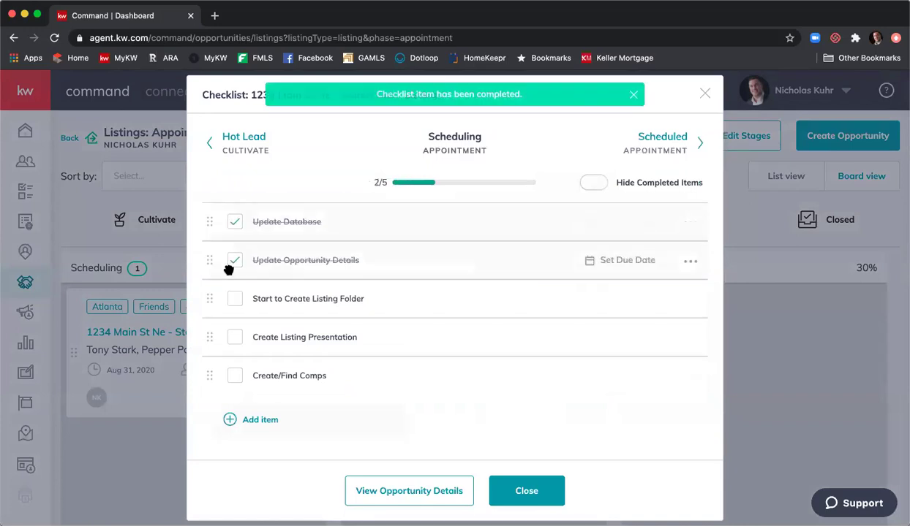
left_click(233, 298)
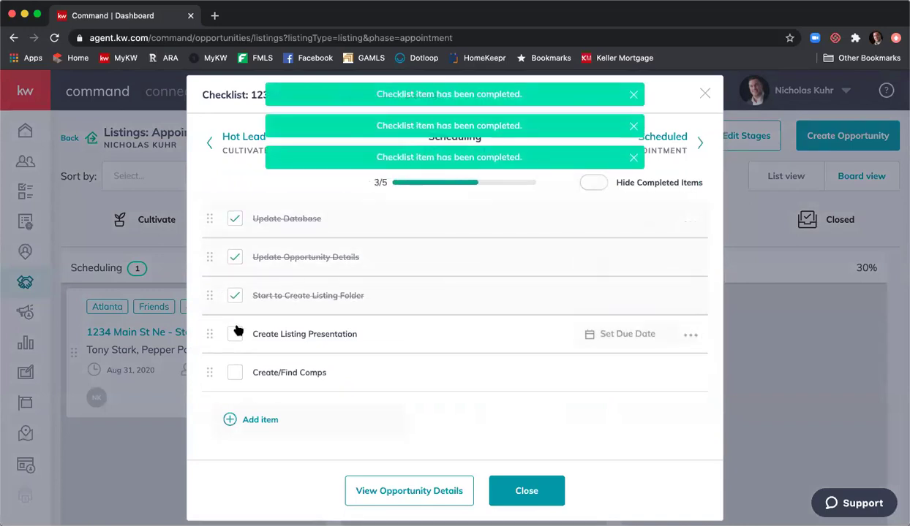
left_click(236, 333)
left_click(517, 492)
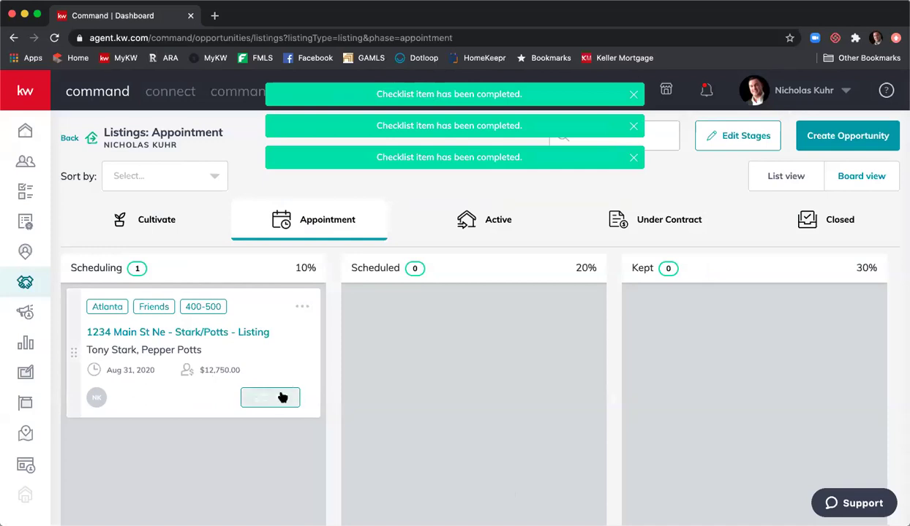
Add an 'Adding Specific Tasks' checklist item due July 31
left_click(278, 397)
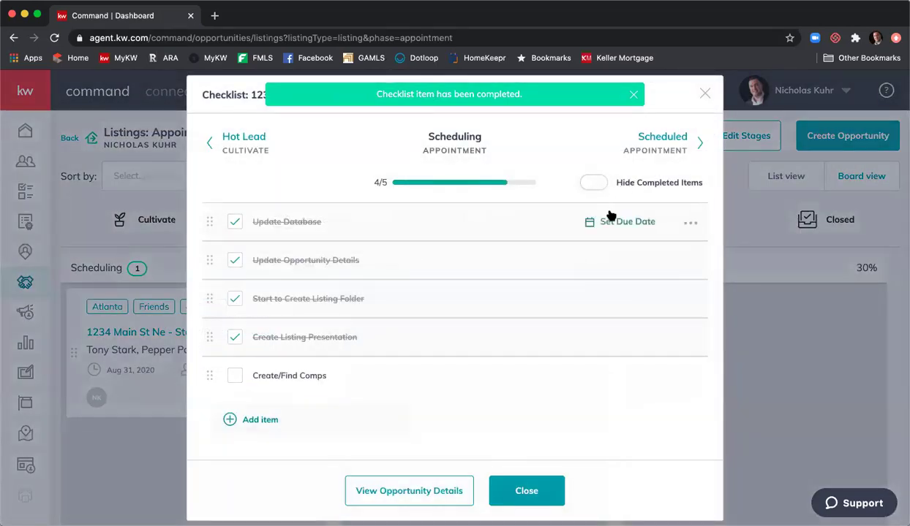
left_click(272, 416)
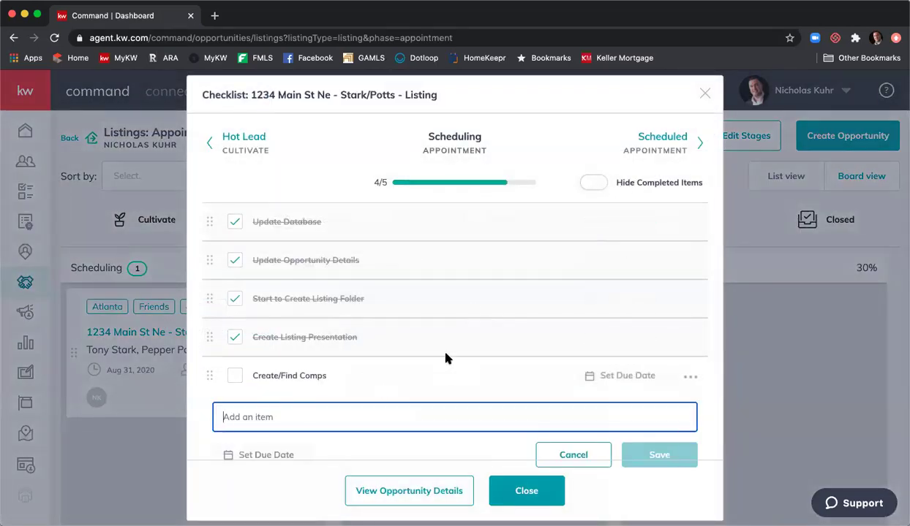
type("Adding Specigi")
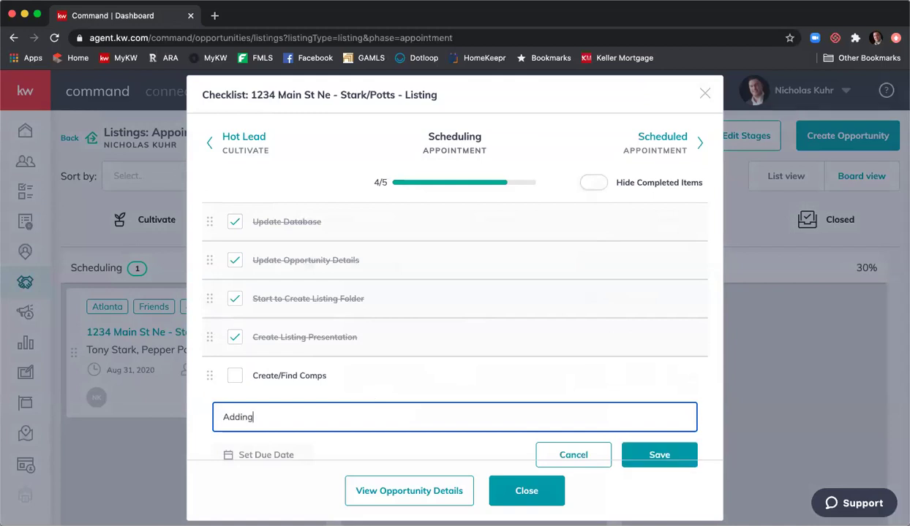
key("BackSpace")
key("BackSpace")
type("fic Tasks")
scroll(623, 320, "down", 1)
left_click(259, 455)
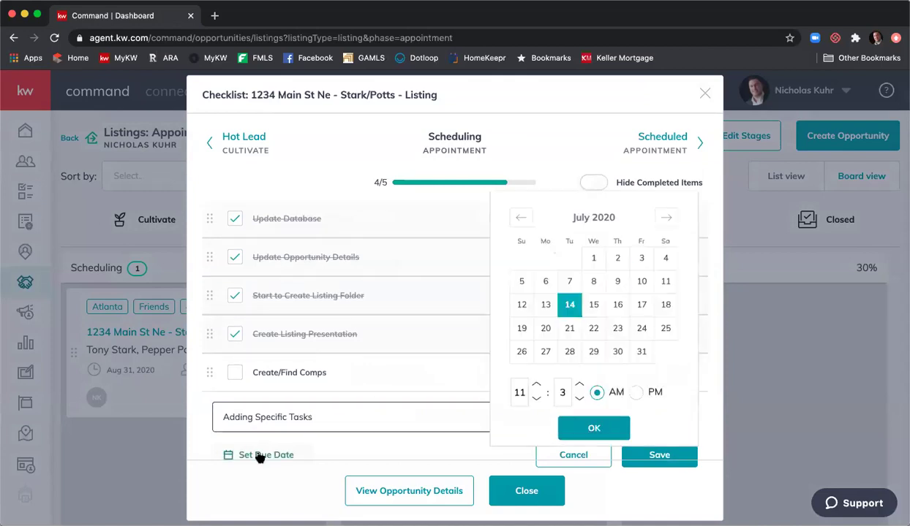
left_click(641, 353)
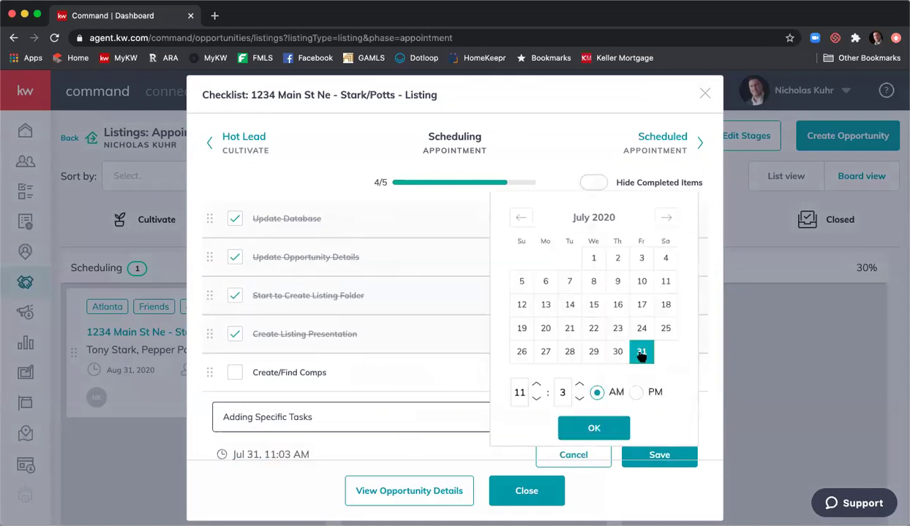
left_click(589, 427)
left_click(648, 456)
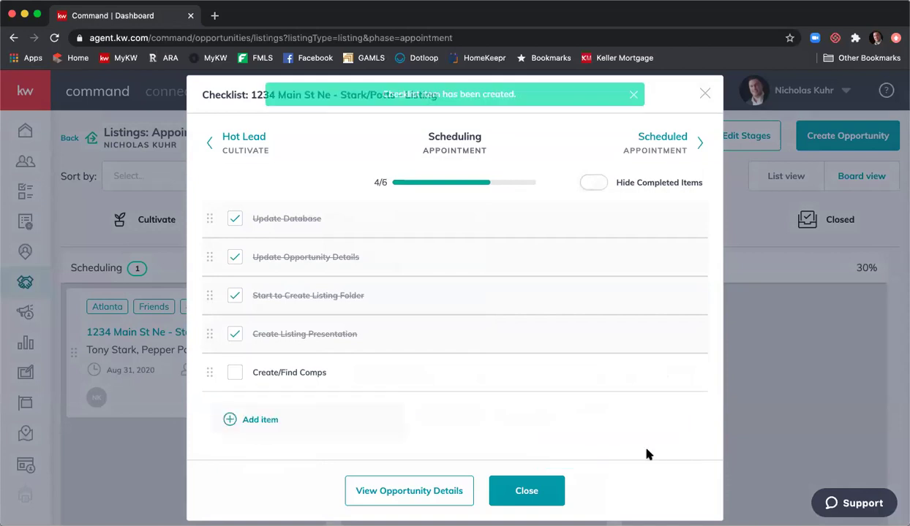
left_click(511, 493)
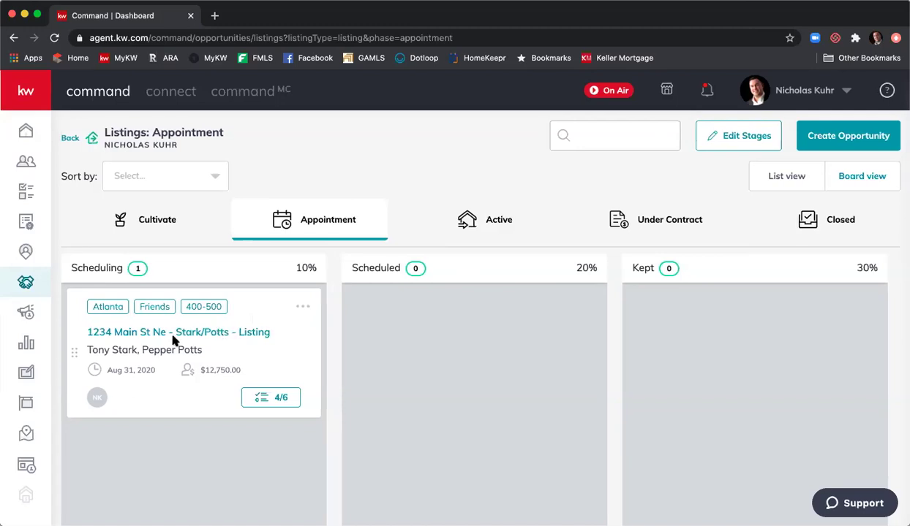
Open the listing opportunity's details page from its Appointment board card
left_click(142, 333)
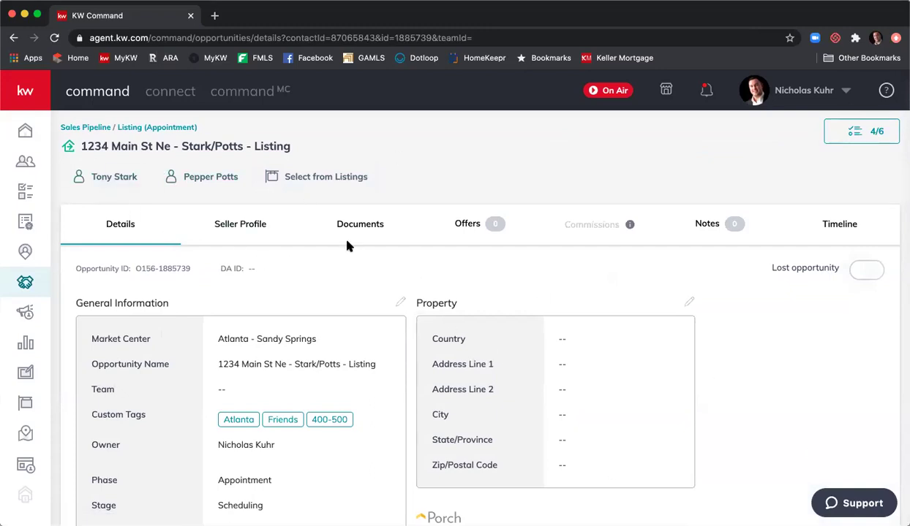
Switch from the pipeline overview to the All Opportunities table of 7 active opportunities
left_click(100, 128)
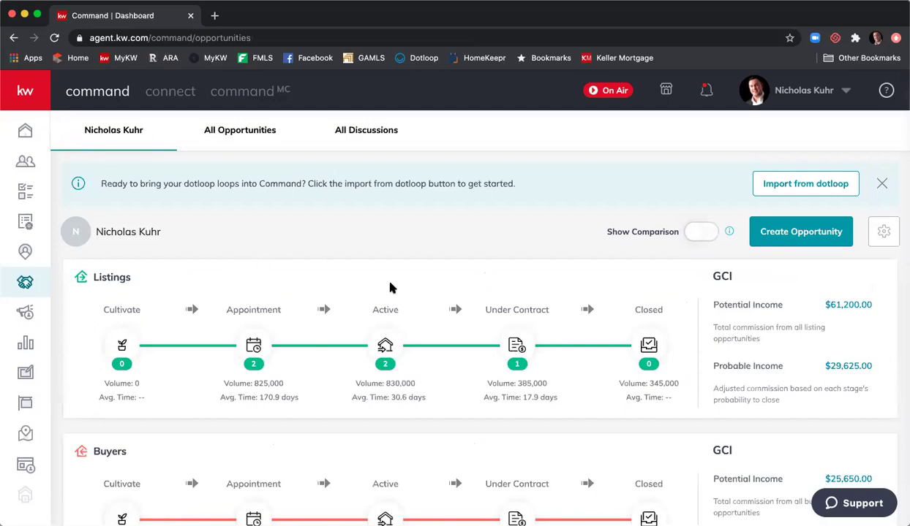
scroll(329, 315, "down", 1)
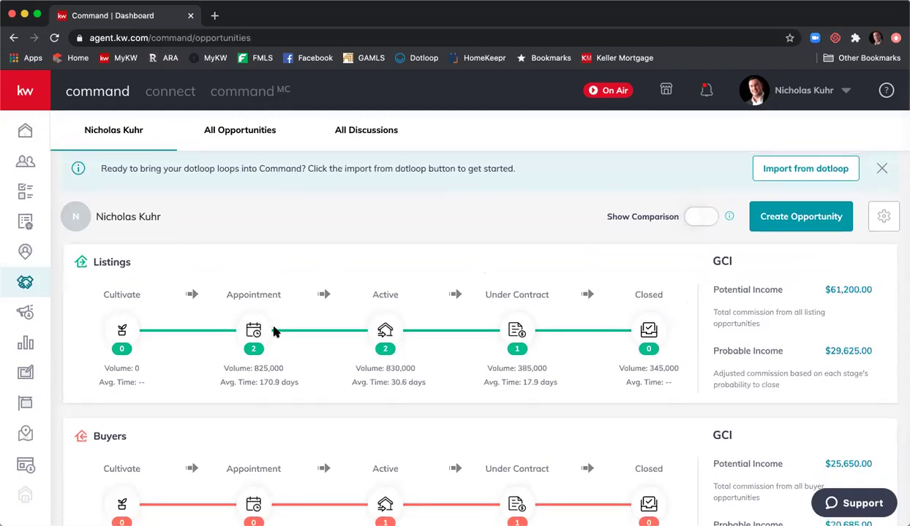
scroll(269, 338, "up", 1)
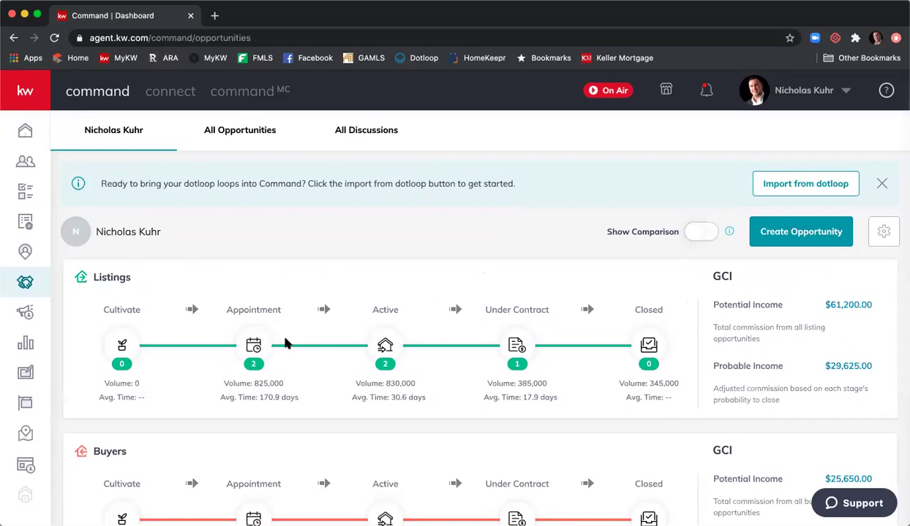
left_click(223, 130)
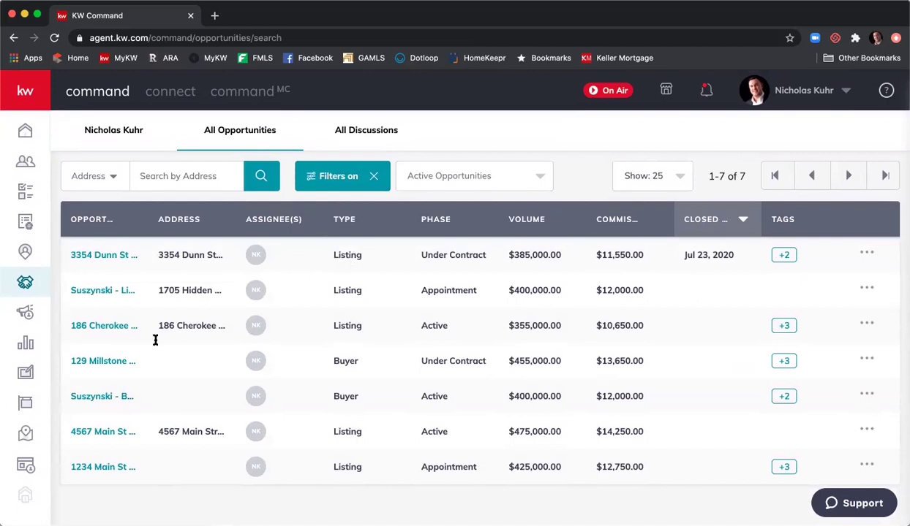
Open the listing from the opportunities table and scroll through its Details tab
left_click(100, 470)
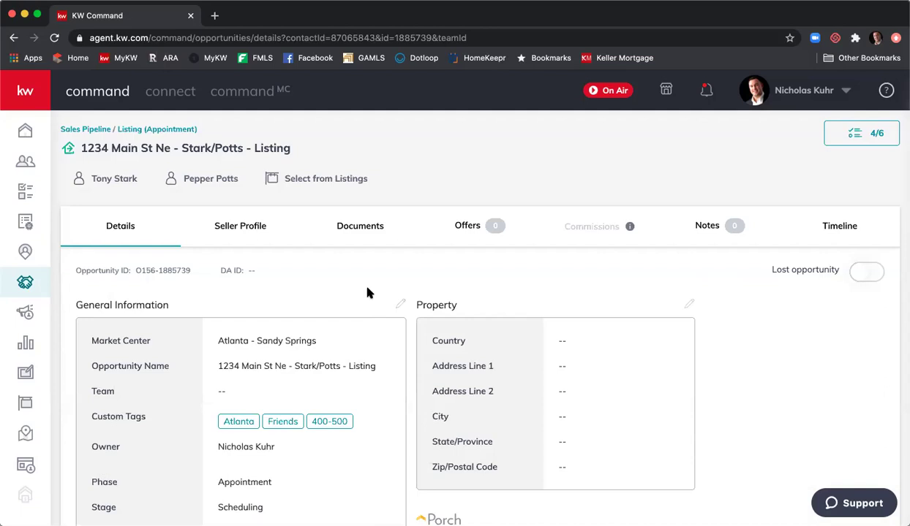
scroll(358, 291, "down", 3)
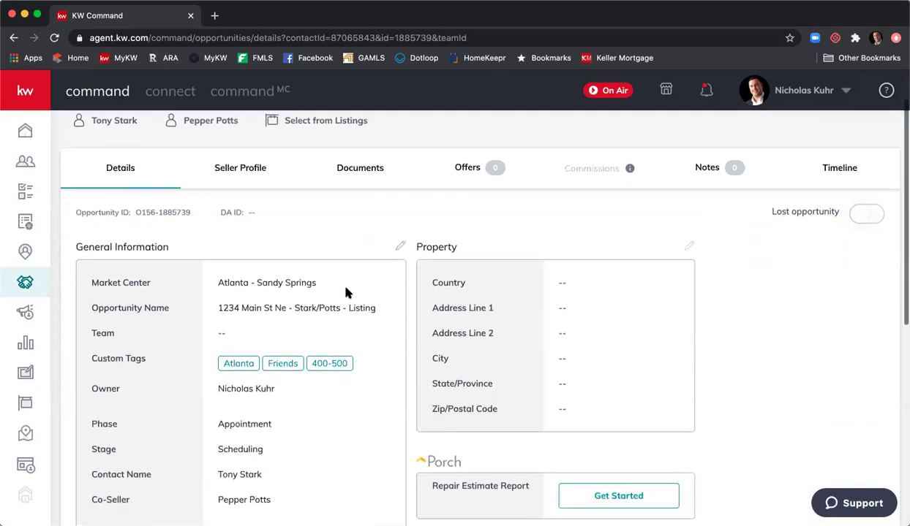
scroll(272, 284, "down", 2)
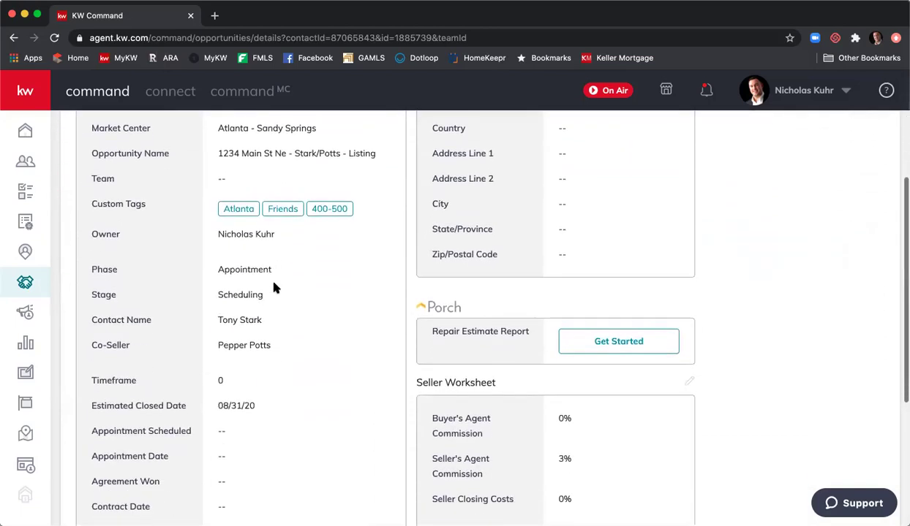
scroll(276, 268, "down", 3)
scroll(258, 300, "up", 3)
scroll(257, 309, "down", 1)
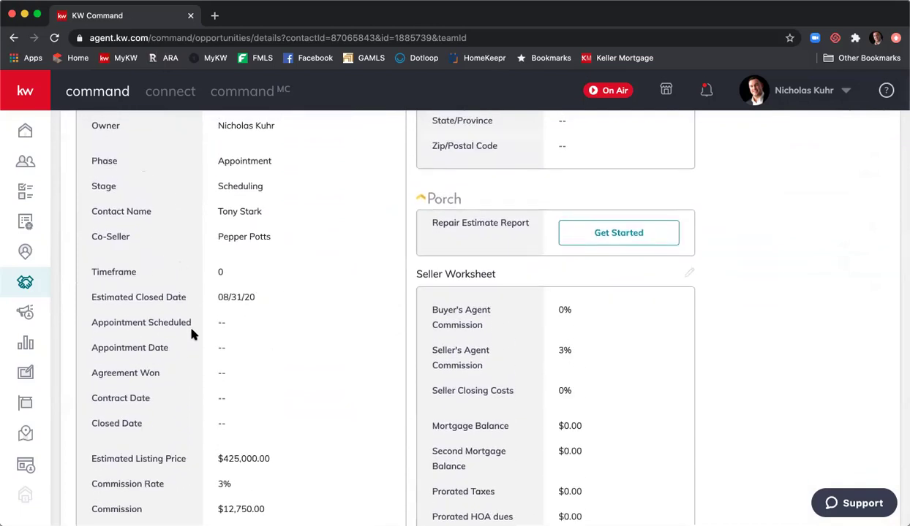
scroll(250, 339, "down", 3)
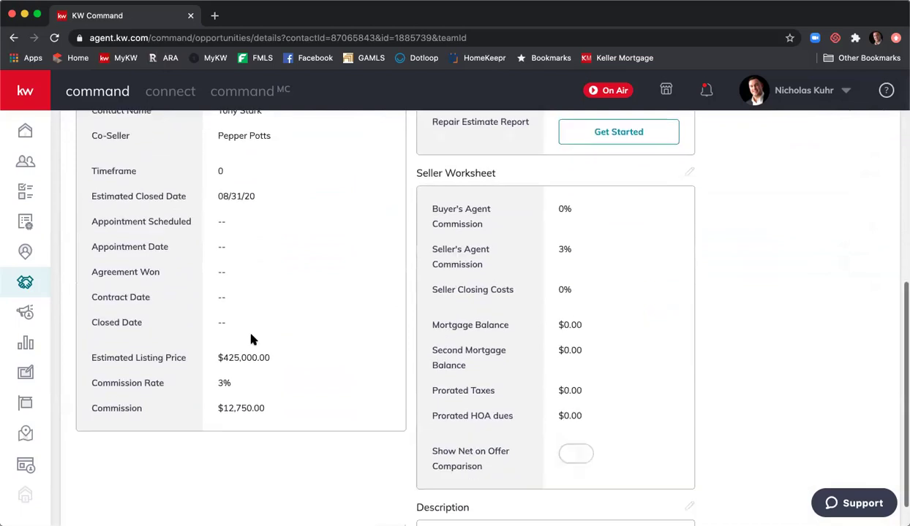
scroll(250, 338, "up", 10)
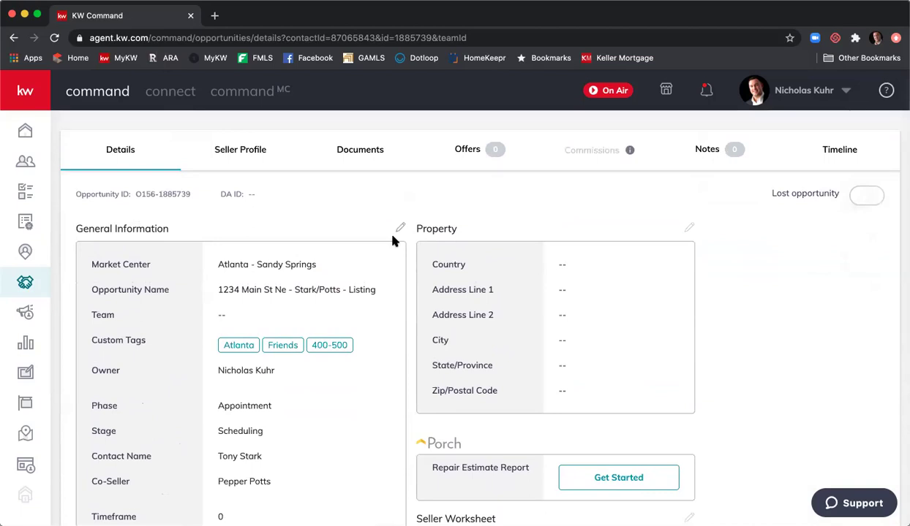
Edit General Information, keeping the Appointment phase and setting Time Frame Months to 3 months
left_click(400, 229)
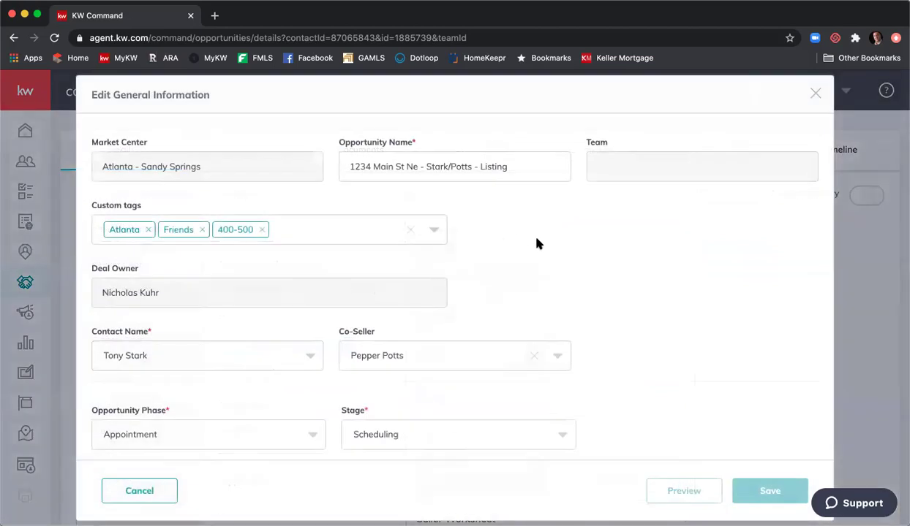
scroll(544, 248, "down", 3)
scroll(294, 231, "down", 2)
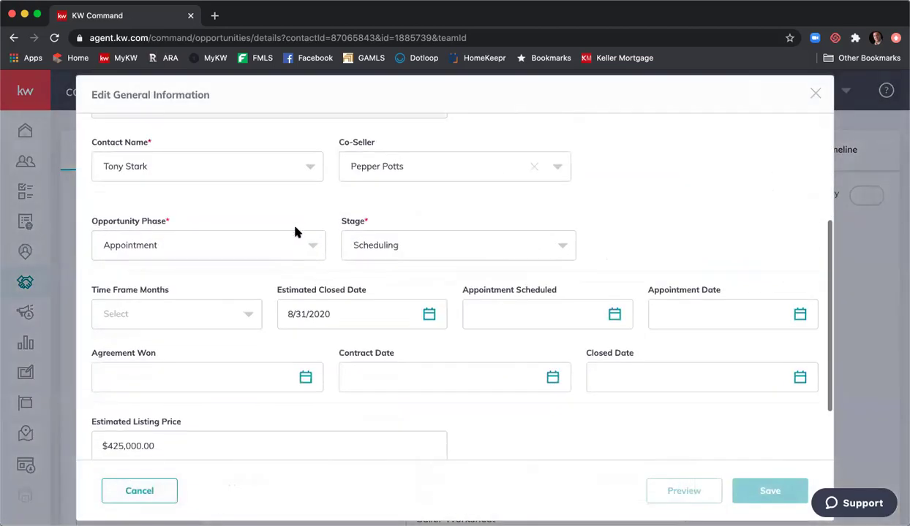
left_click(256, 245)
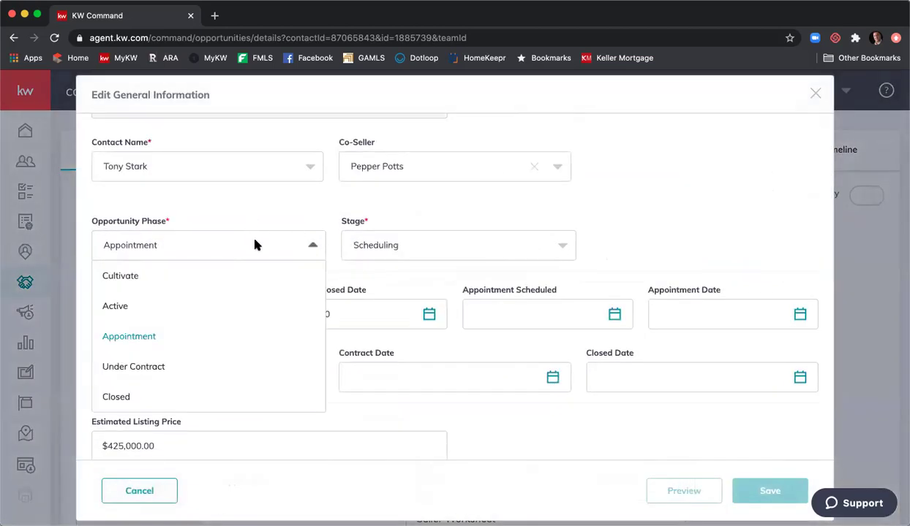
left_click(367, 223)
scroll(326, 256, "down", 1)
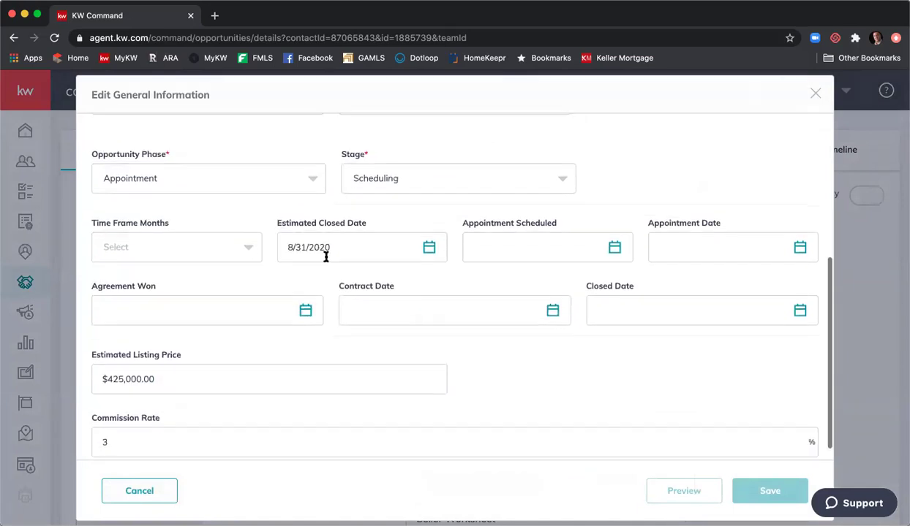
left_click(240, 256)
left_click(213, 308)
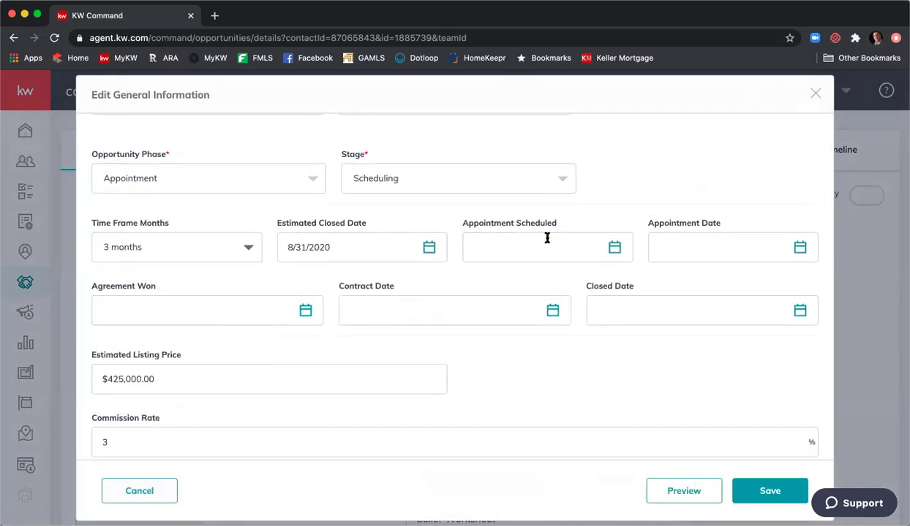
Set appointment scheduled to 7/23/2020 and appointment date to 7/30/2020, then save
left_click(613, 247)
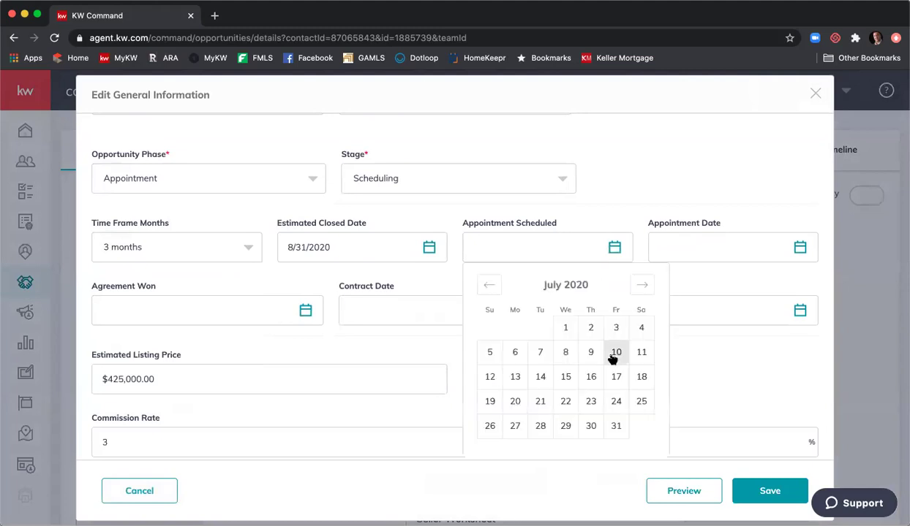
left_click(590, 426)
scroll(579, 415, "down", 1)
left_click(528, 244)
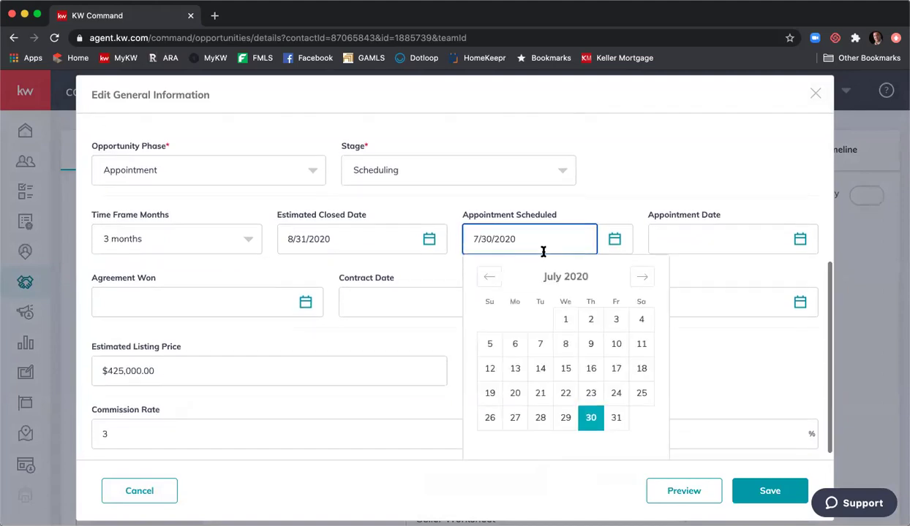
left_click(591, 396)
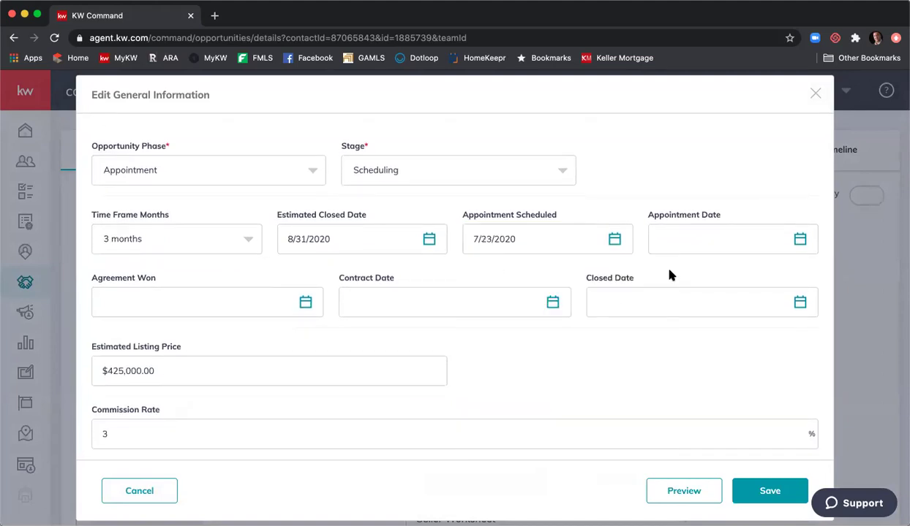
left_click(684, 240)
left_click(776, 417)
scroll(505, 337, "down", 1)
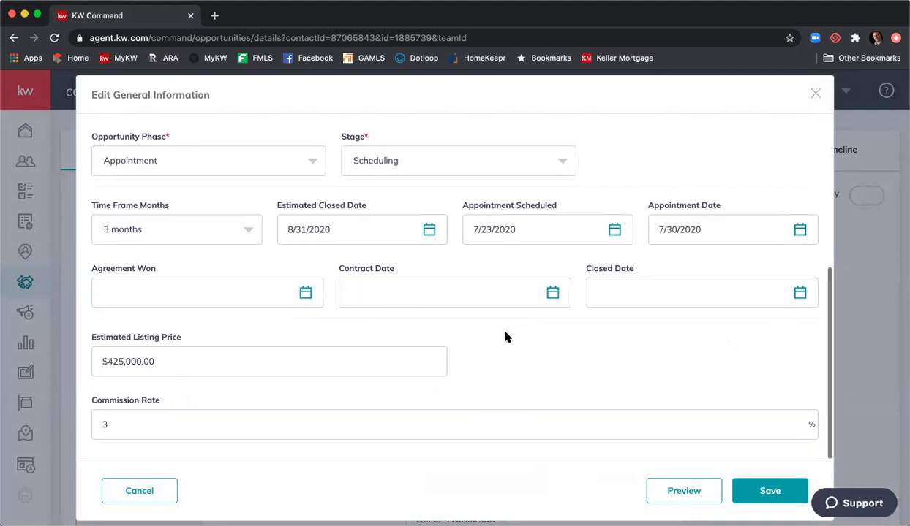
left_click(769, 495)
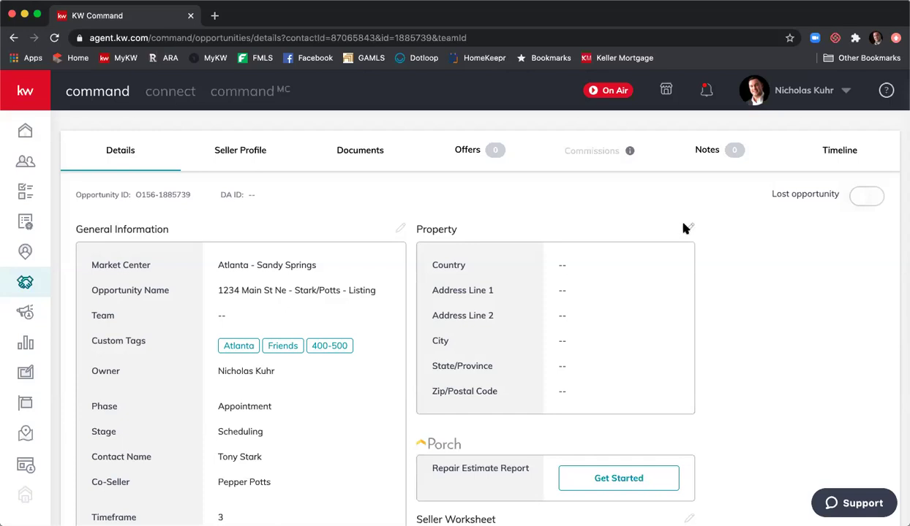
Enter the listing's street address, pick the Atlanta, Georgia suggestion, and save the property
left_click(687, 229)
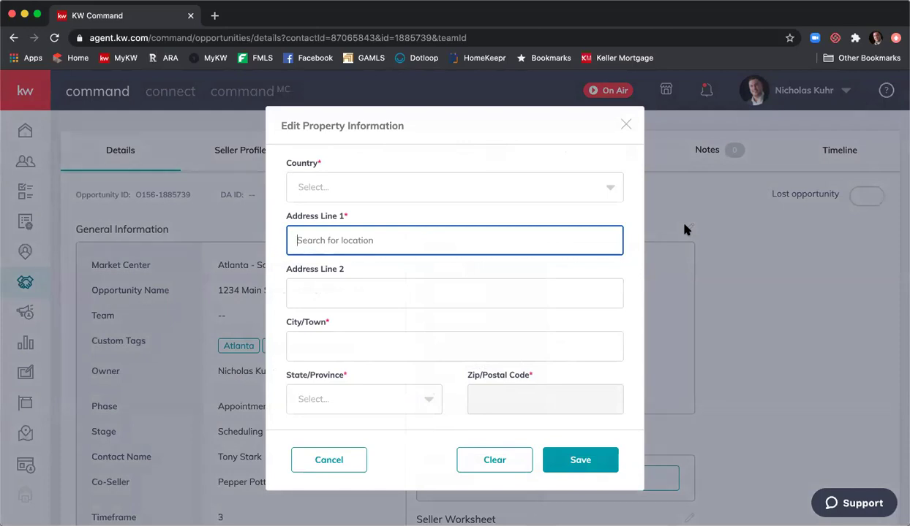
type("1234 Mqin")
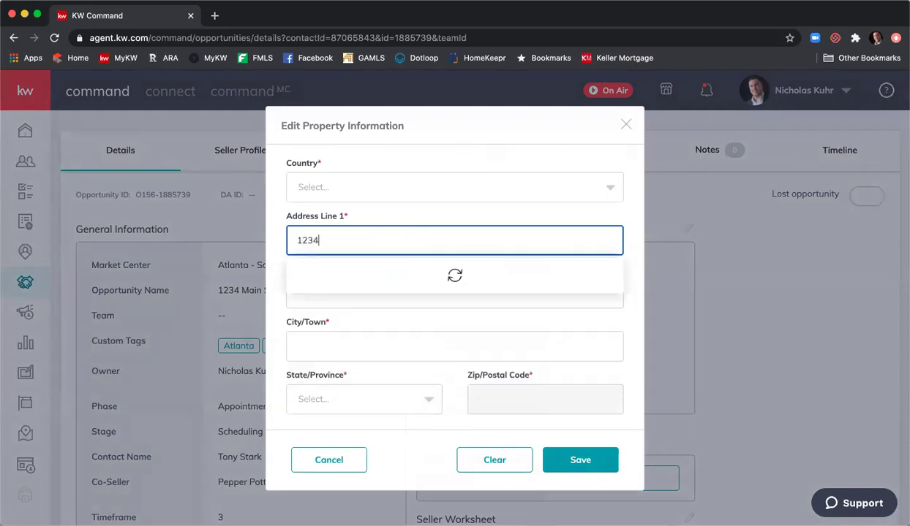
key("BackSpace")
key("BackSpace")
key("BackSpace")
type("ain St")
scroll(558, 306, "down", 2)
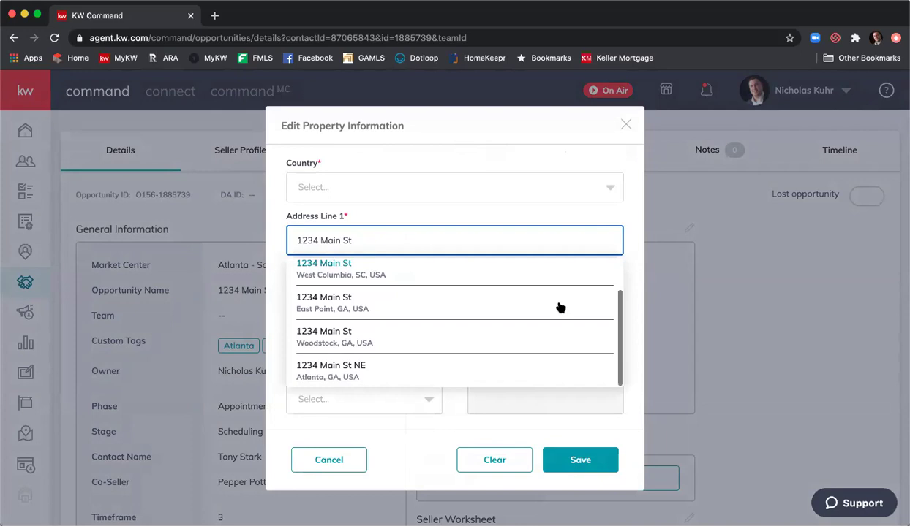
left_click(409, 367)
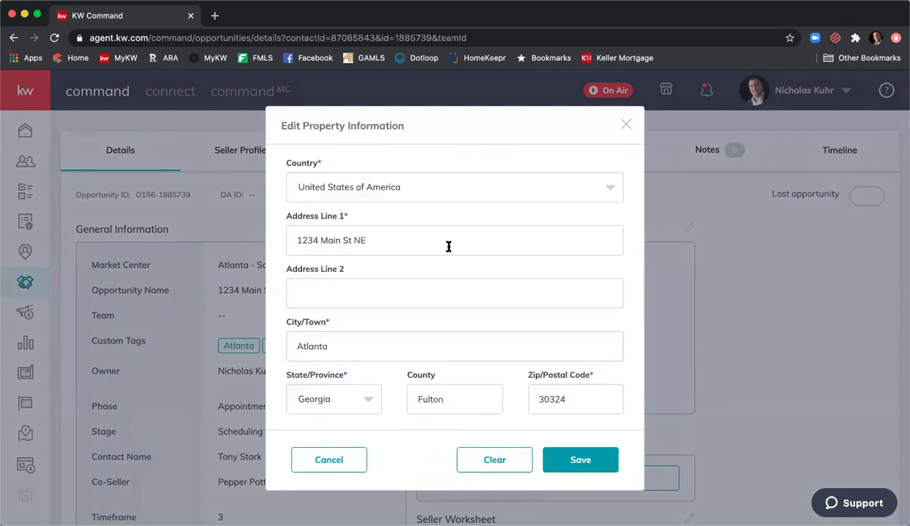
left_click(573, 458)
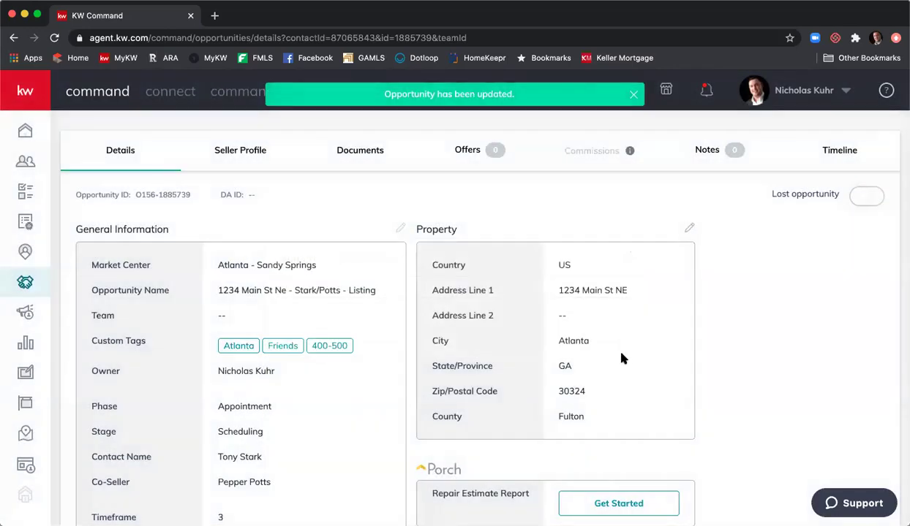
scroll(622, 358, "down", 5)
scroll(748, 365, "down", 1)
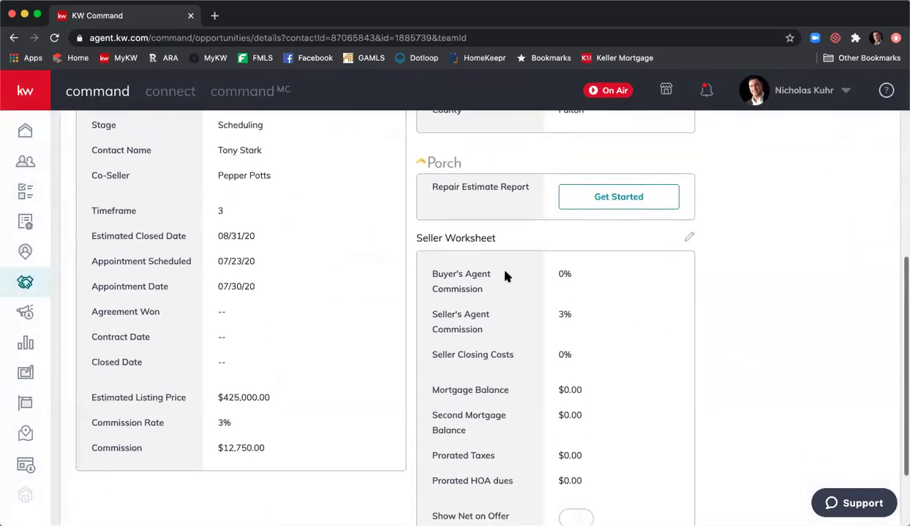
Set Buyer's Agent Commission to 3%, enable Show Net on Offer Comparison, and save
left_click(686, 236)
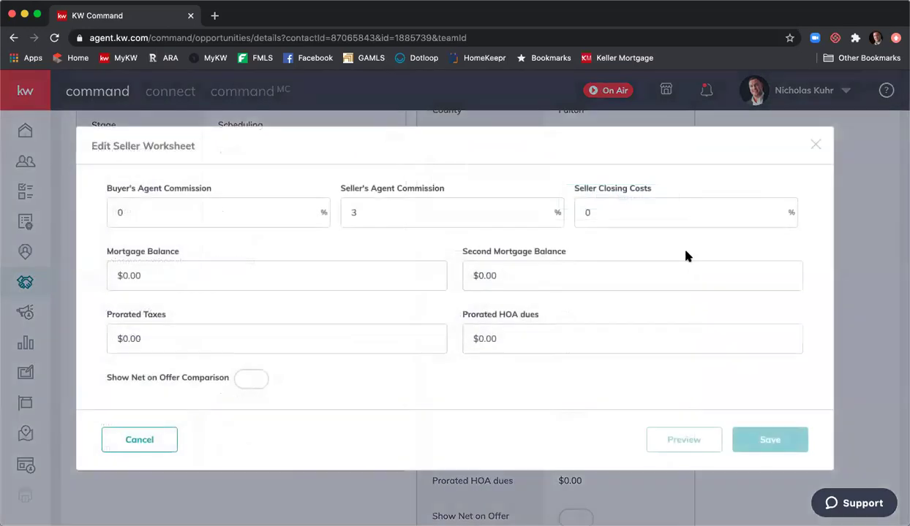
left_click(109, 212)
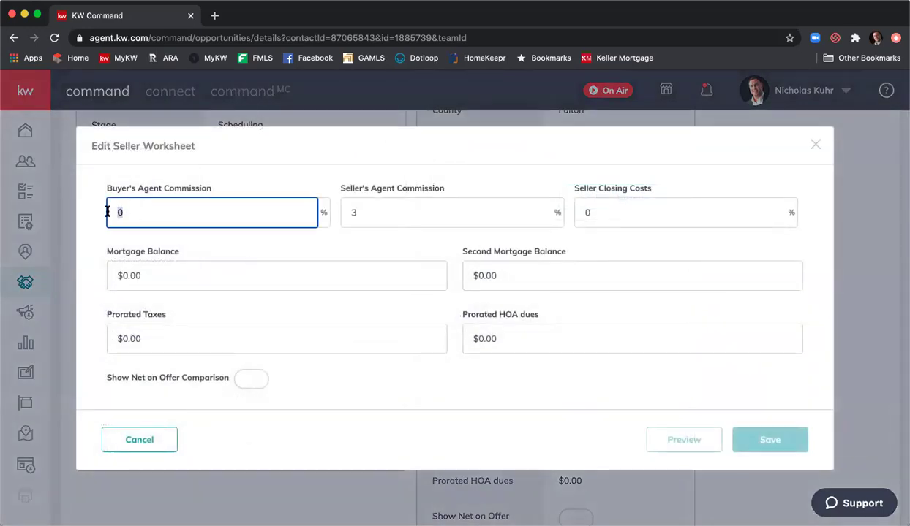
type("3")
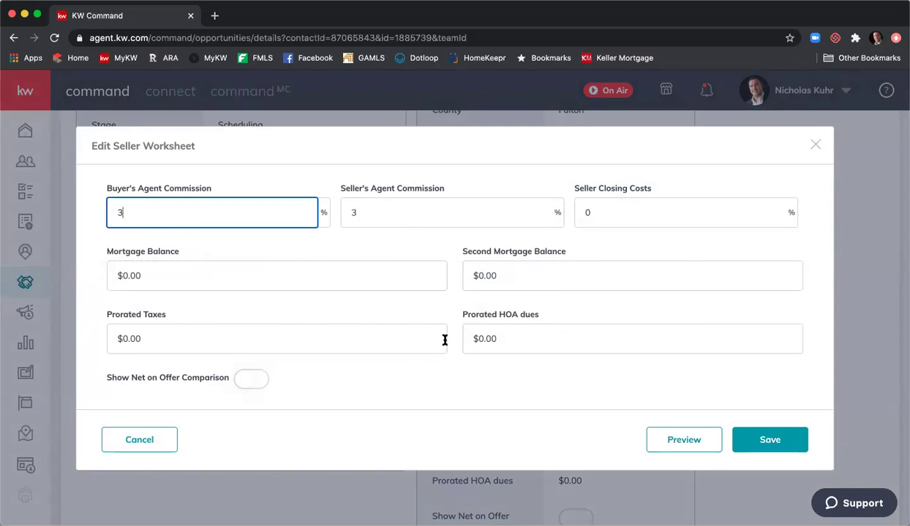
left_click(251, 380)
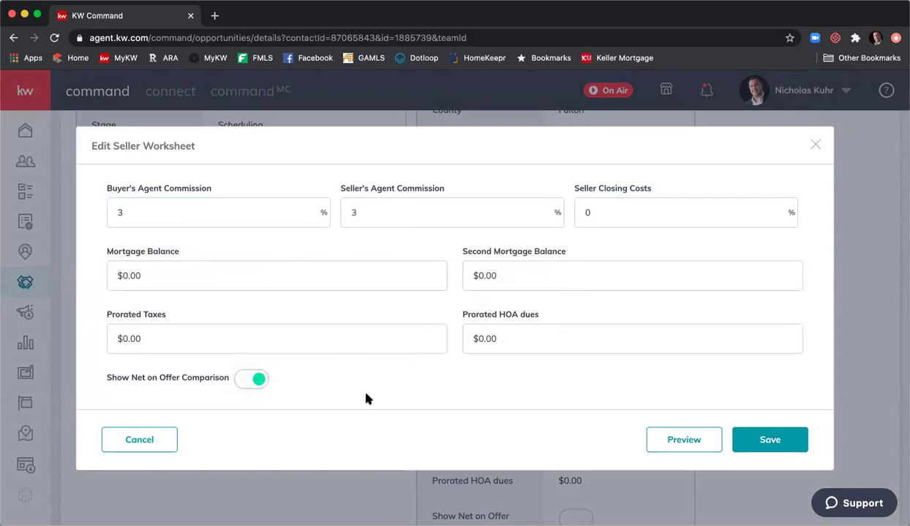
left_click(769, 440)
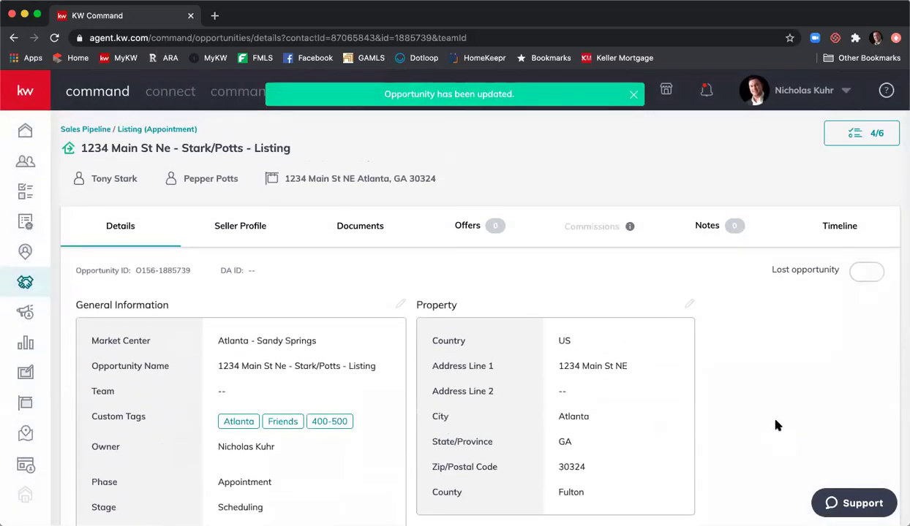
scroll(774, 423, "down", 3)
scroll(775, 429, "down", 4)
scroll(775, 429, "up", 5)
scroll(775, 428, "up", 3)
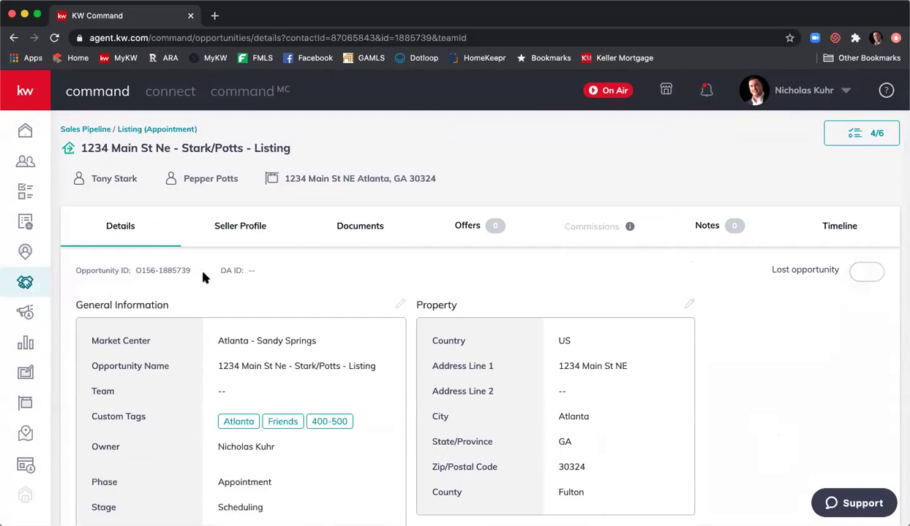
View the listing's Seller Profile: both sellers are unregistered and no guide is assigned
left_click(239, 232)
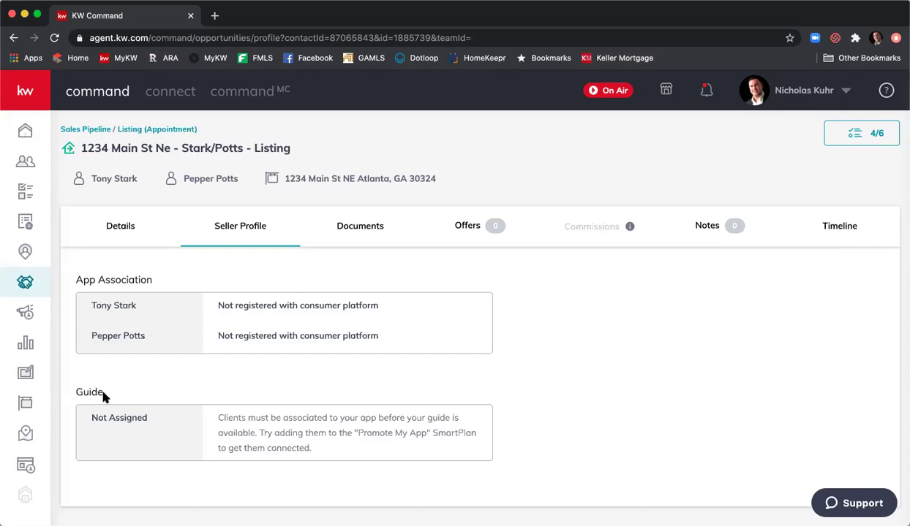
Go to the Consumer Guide Builder list (9-step Buyer's, 6-step Seller's Guide) and open the Seller's Guide
left_click(30, 469)
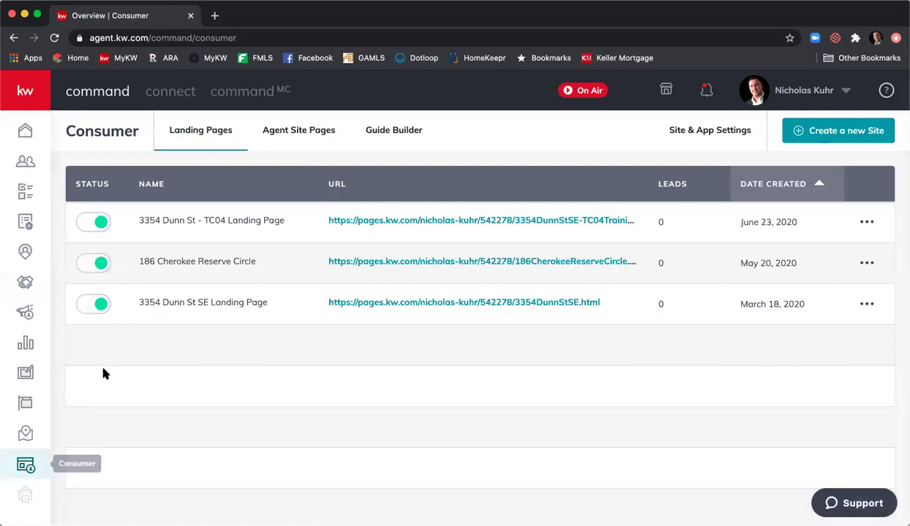
left_click(393, 130)
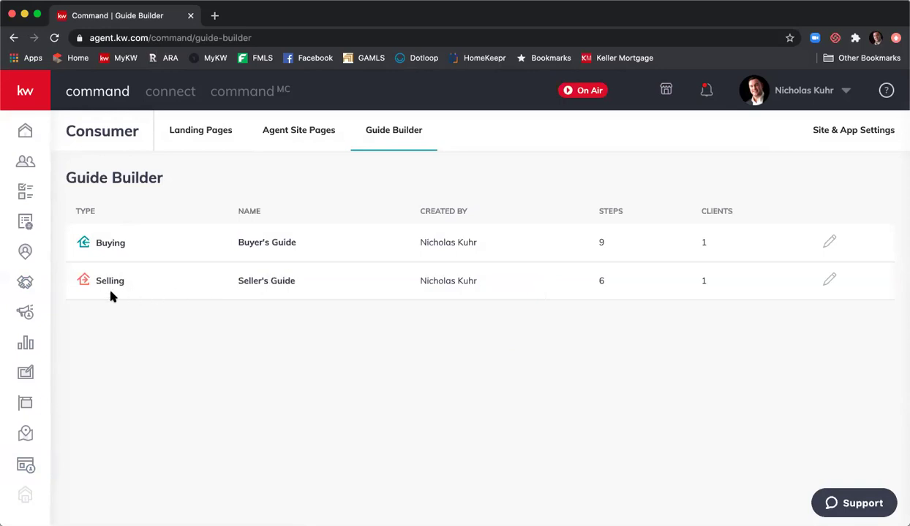
left_click(830, 280)
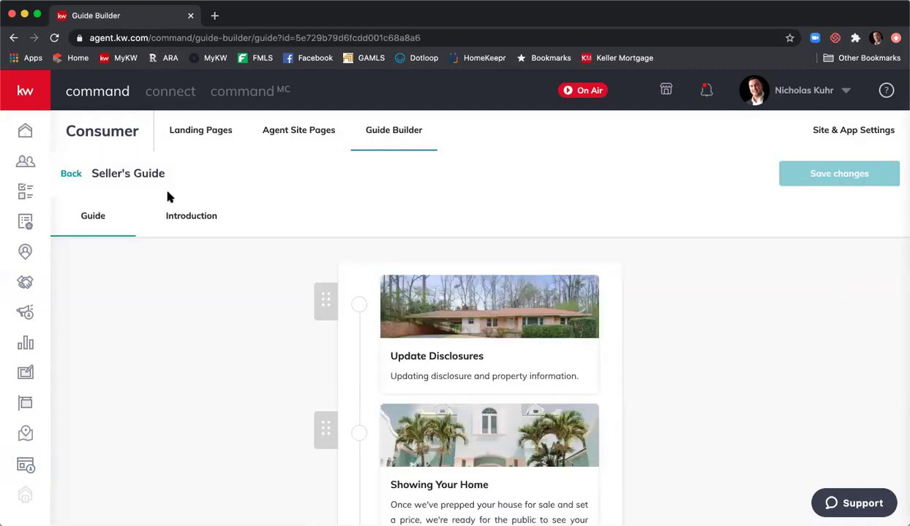
Change the Seller's Guide introduction title to 'Your Selling Timeline Guide'
left_click(201, 212)
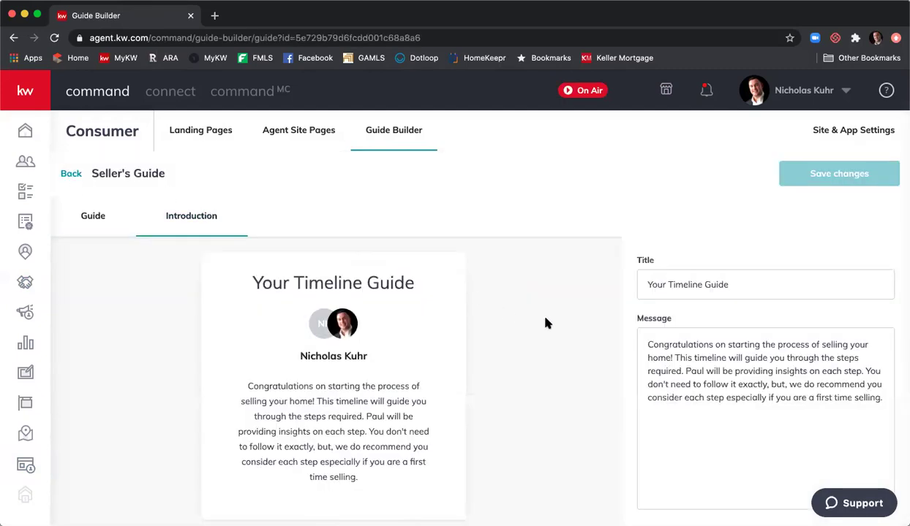
scroll(545, 323, "down", 1)
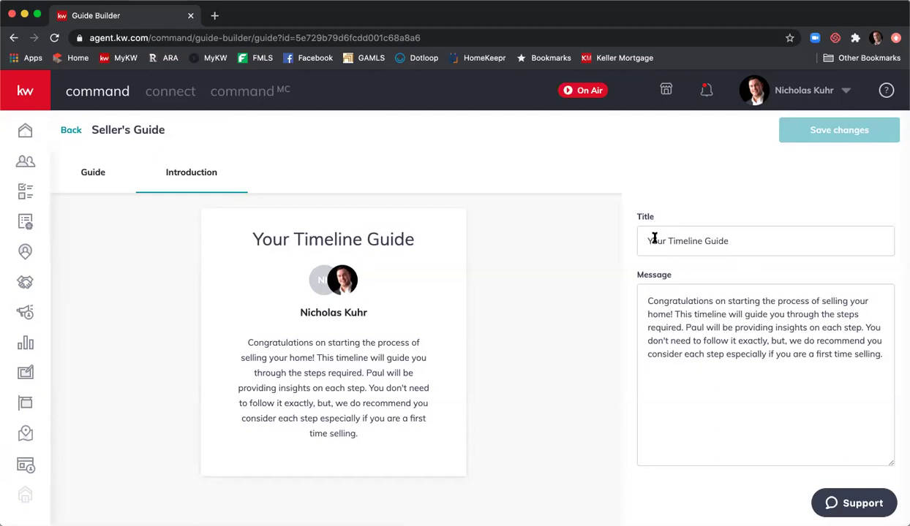
left_click_drag(670, 241, 750, 239)
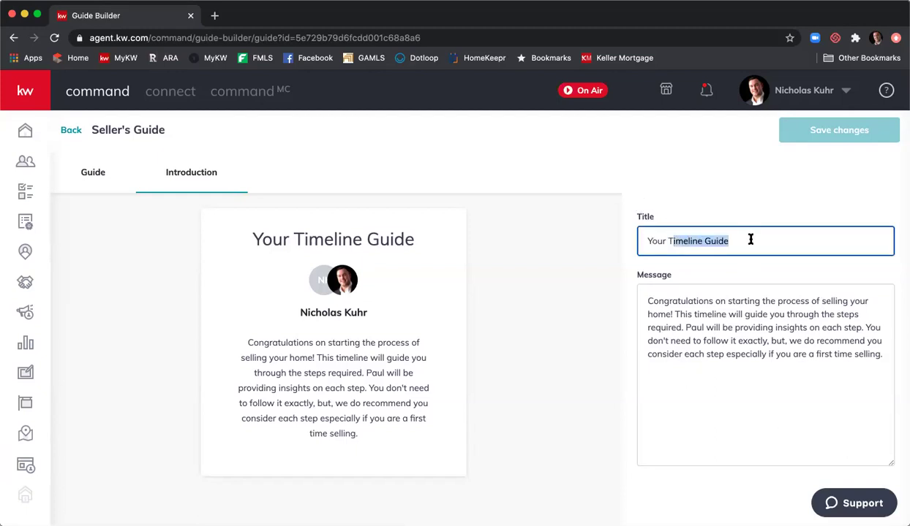
key("BackSpace")
key("BackSpace")
type("Selling Timel")
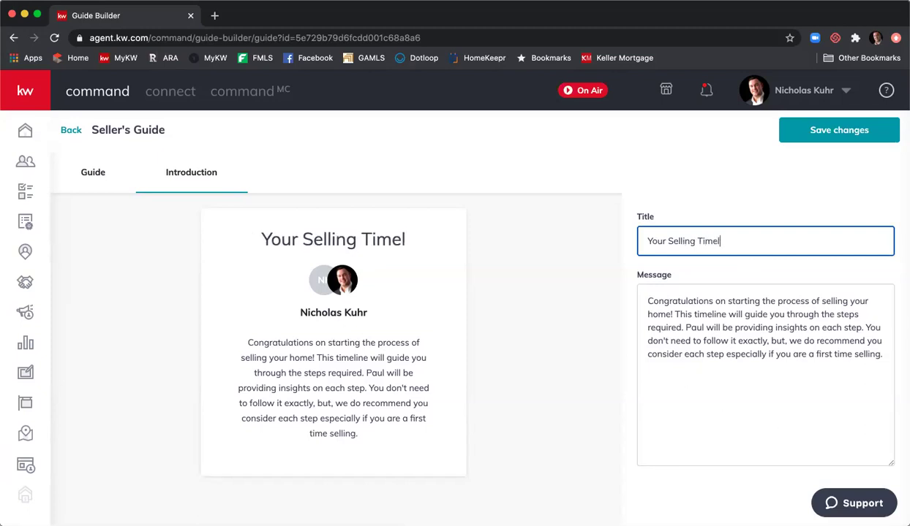
type("ing Guide")
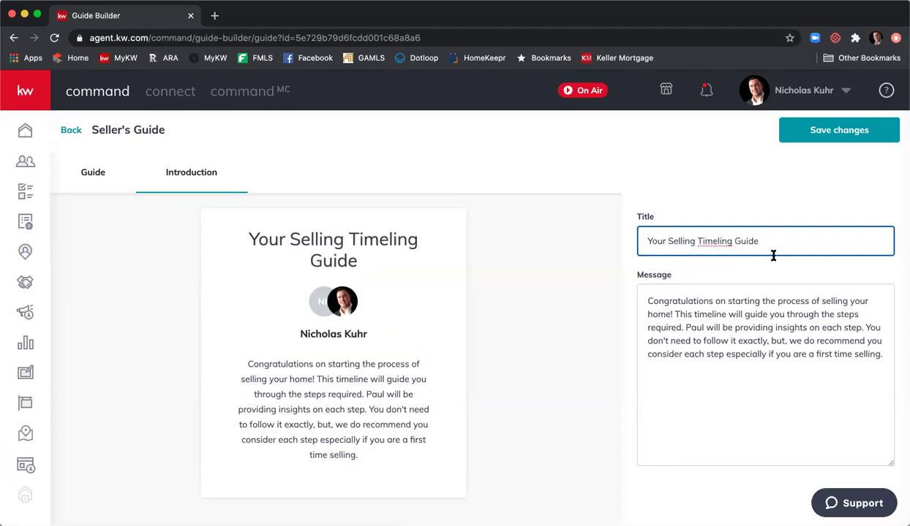
key("BackSpace")
key("BackSpace")
key("BackSpace")
key("BackSpace")
key("BackSpace")
key("BackSpace")
key("BackSpace")
type("e Guide")
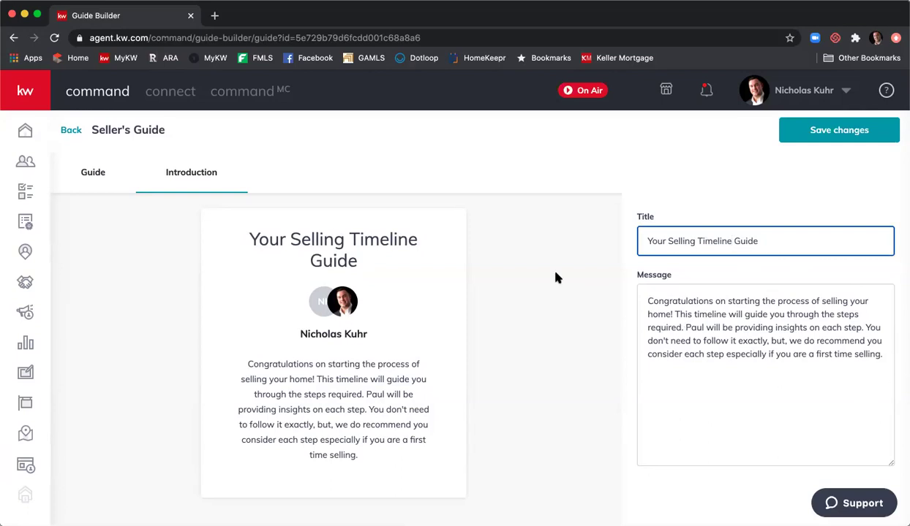
Reword the introduction message to use 'I' instead of the agent's name, and save
scroll(556, 278, "down", 2)
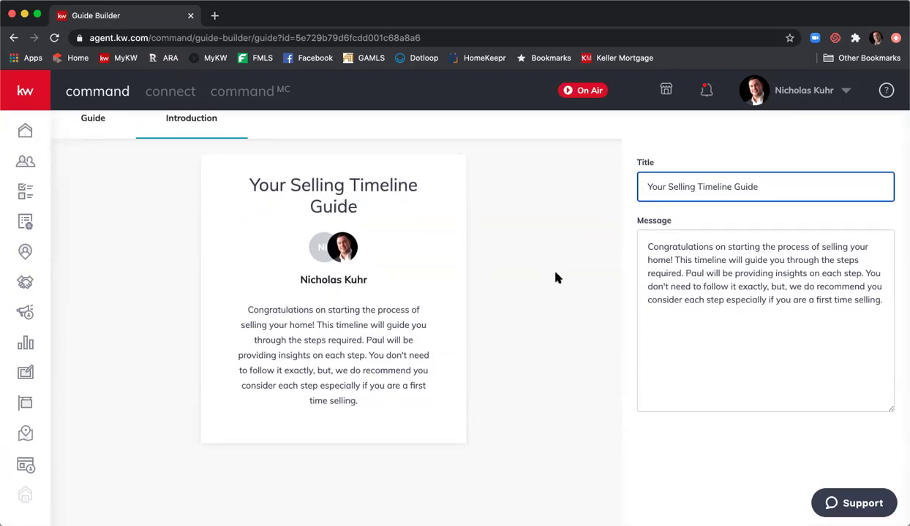
scroll(555, 278, "up", 1)
scroll(555, 278, "up", 1)
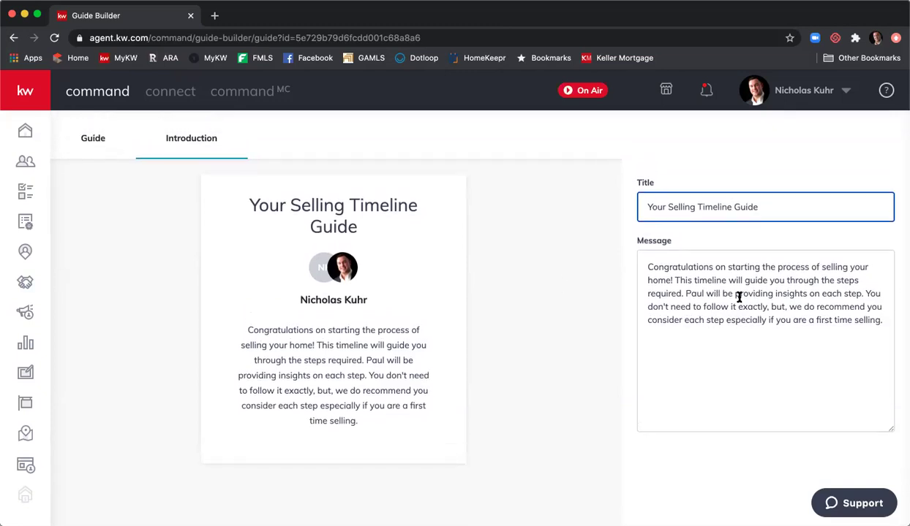
double_click(692, 292)
type("Nick")
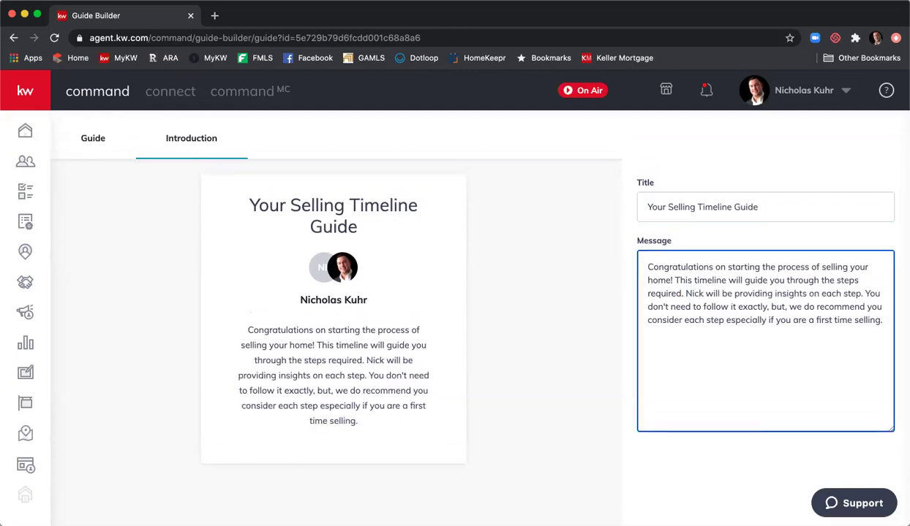
key("BackSpace")
key("BackSpace")
key("BackSpace")
key("BackSpace")
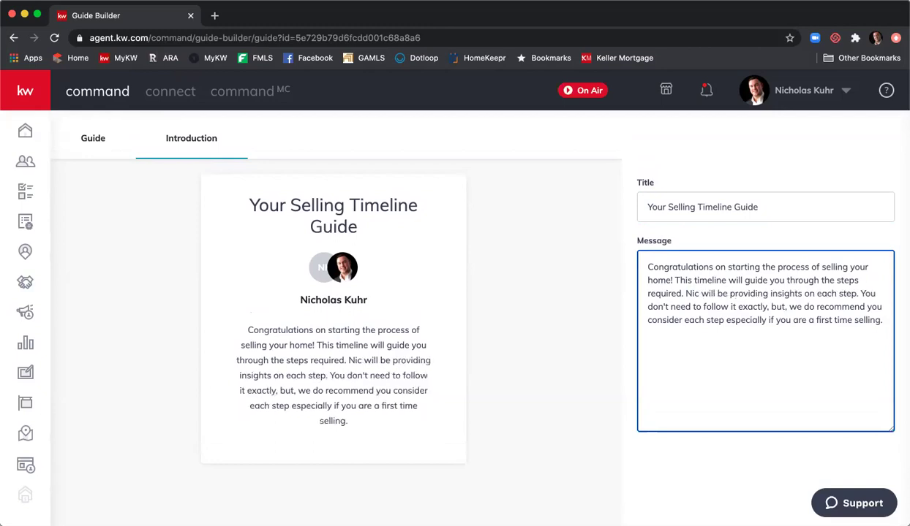
type("I")
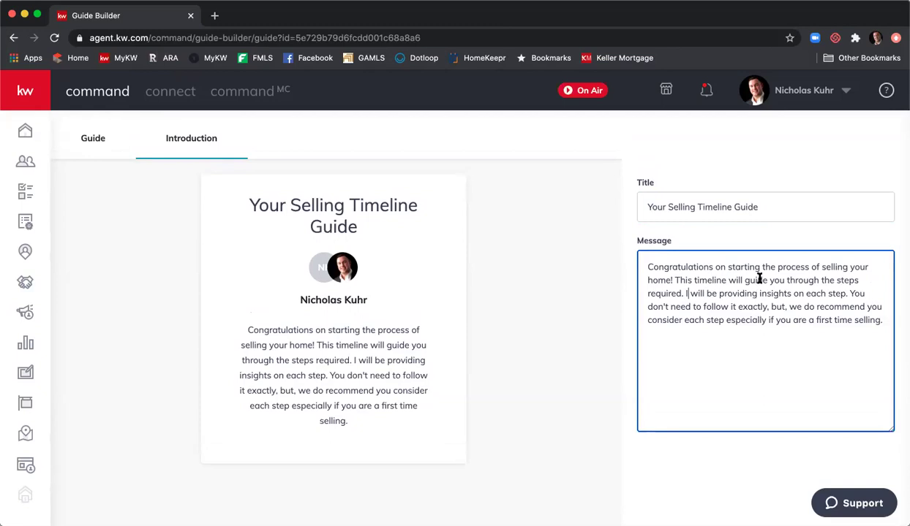
scroll(771, 299, "up", 2)
left_click(824, 177)
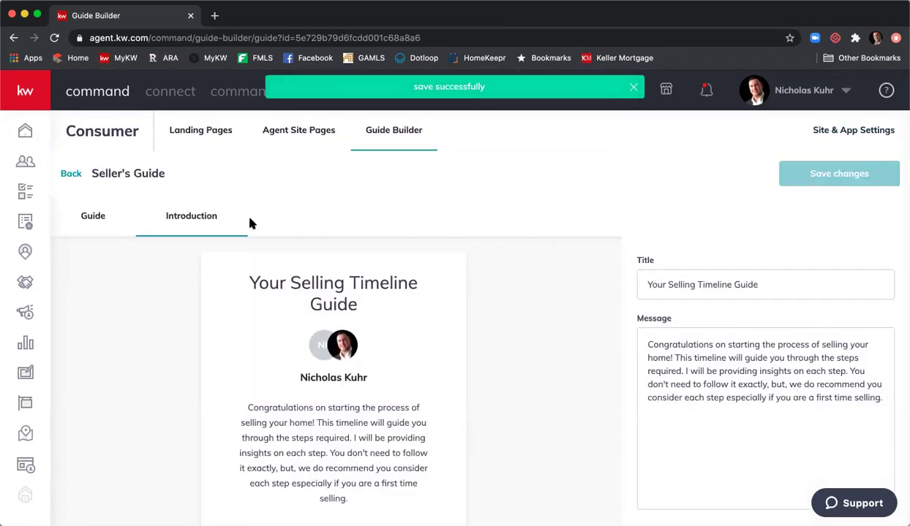
Return to the guide's step cards and scroll from Update Disclosures through Appraisal
left_click(103, 218)
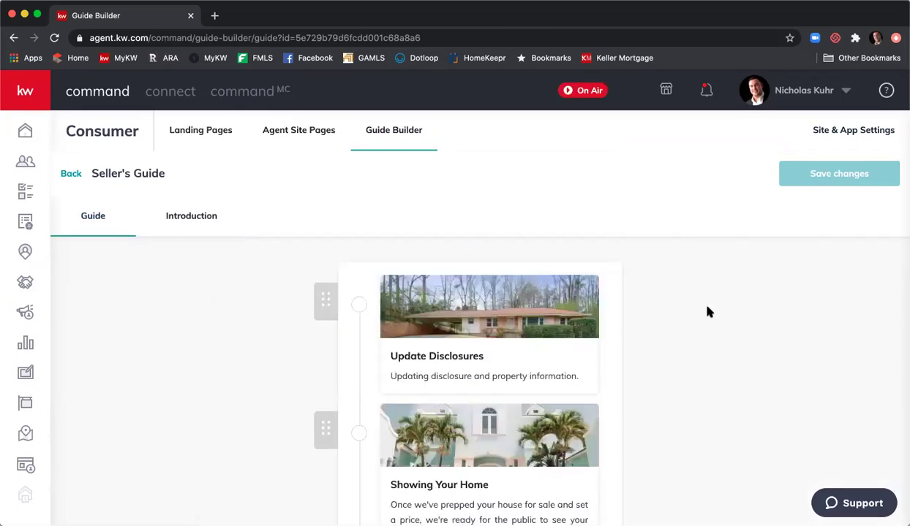
scroll(697, 312, "down", 2)
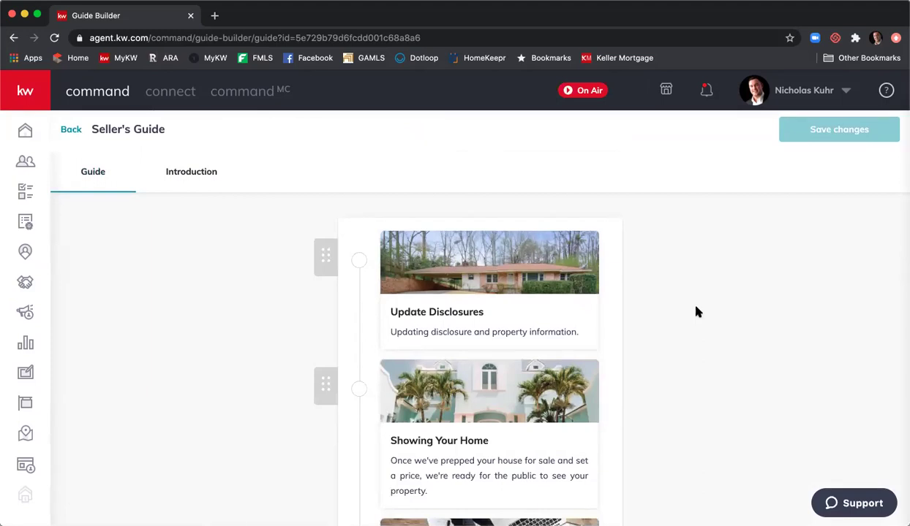
scroll(696, 311, "down", 1)
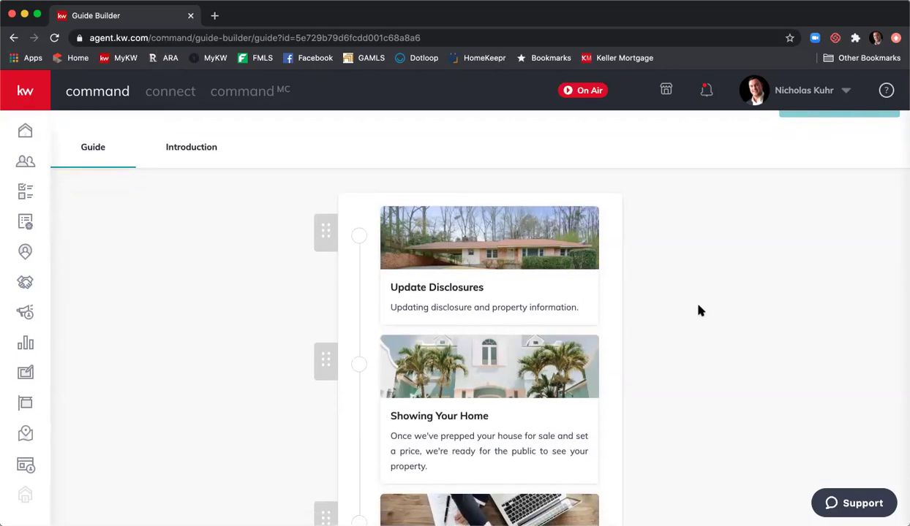
scroll(699, 310, "down", 3)
scroll(698, 311, "down", 1)
scroll(698, 311, "up", 3)
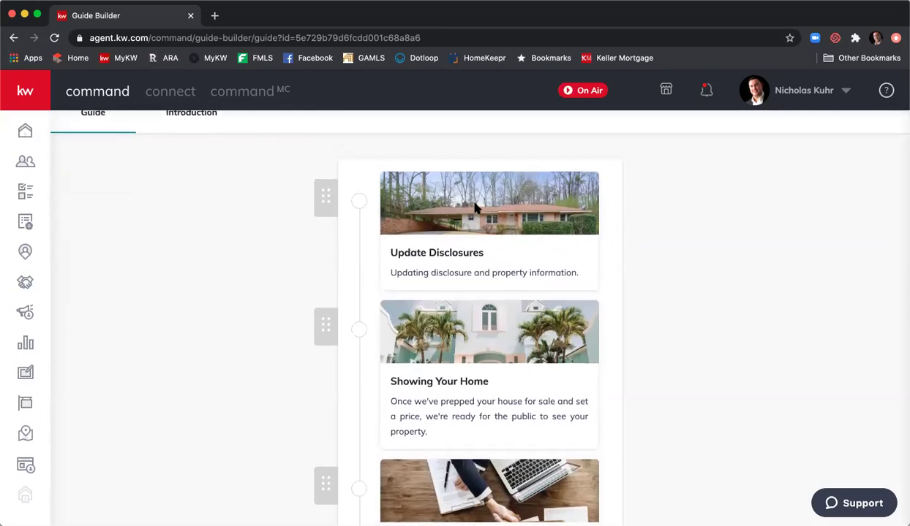
scroll(475, 209, "down", 2)
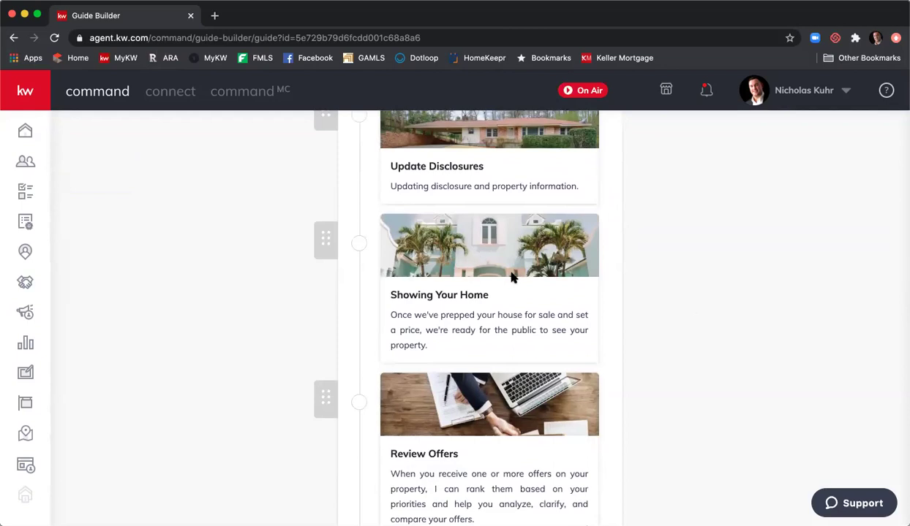
scroll(486, 253, "down", 2)
scroll(488, 255, "down", 4)
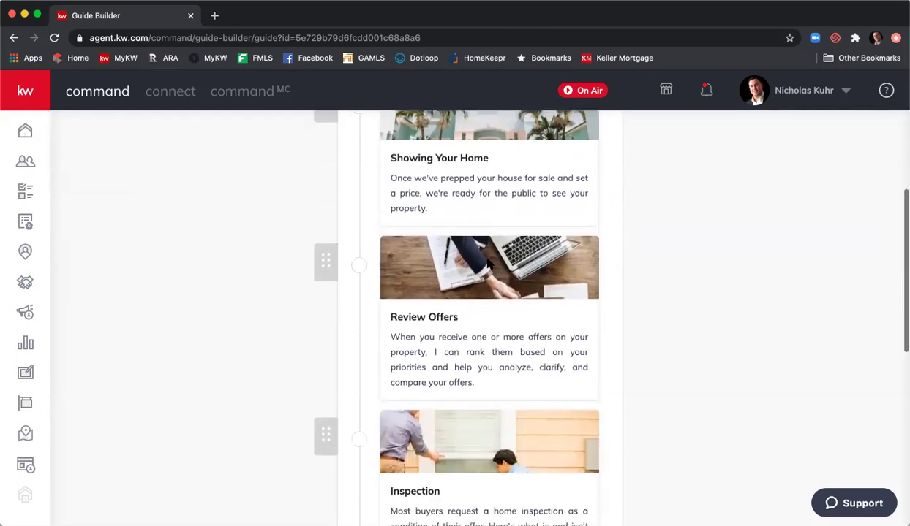
scroll(489, 271, "down", 2)
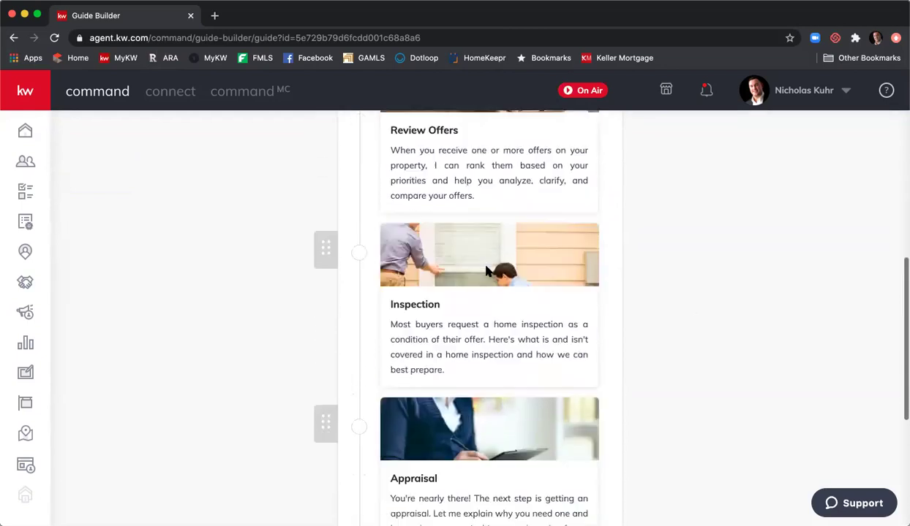
scroll(491, 313, "up", 7)
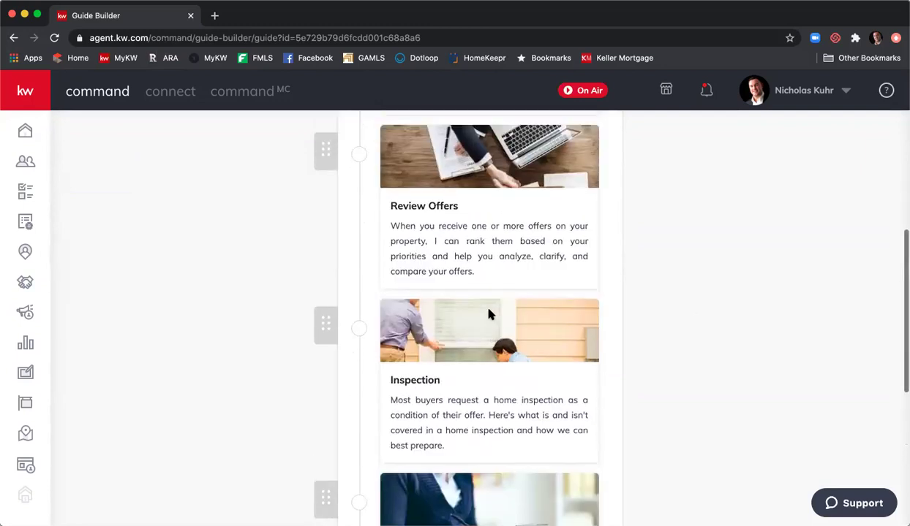
scroll(555, 278, "up", 3)
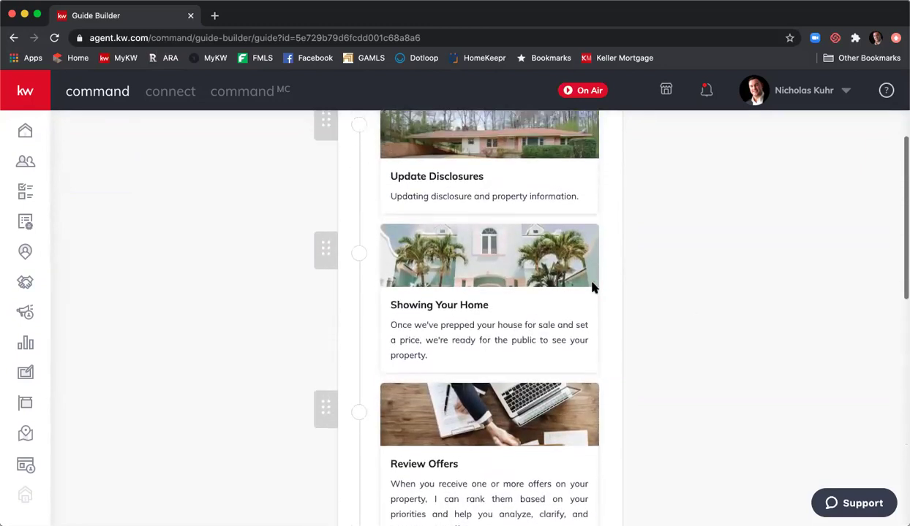
Open the Showing Your Home step settings and replace its card image with a dog picture
left_click(495, 352)
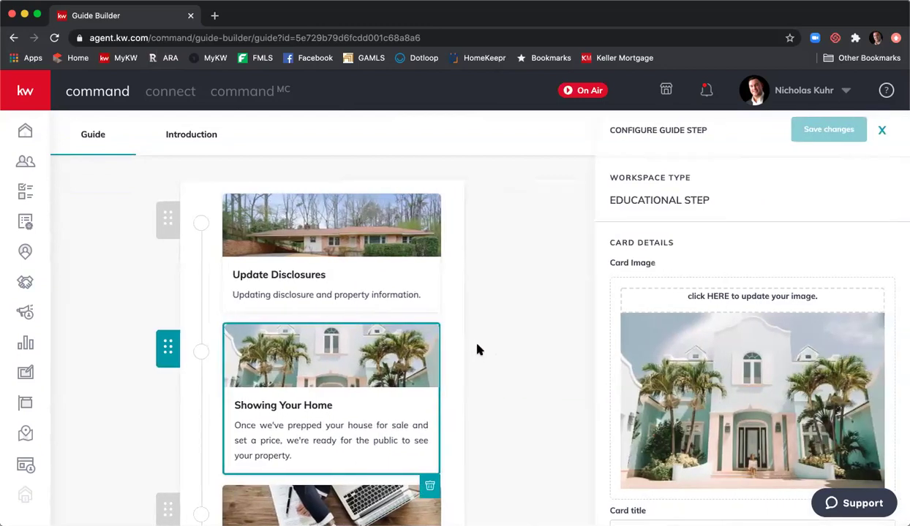
scroll(761, 214, "down", 3)
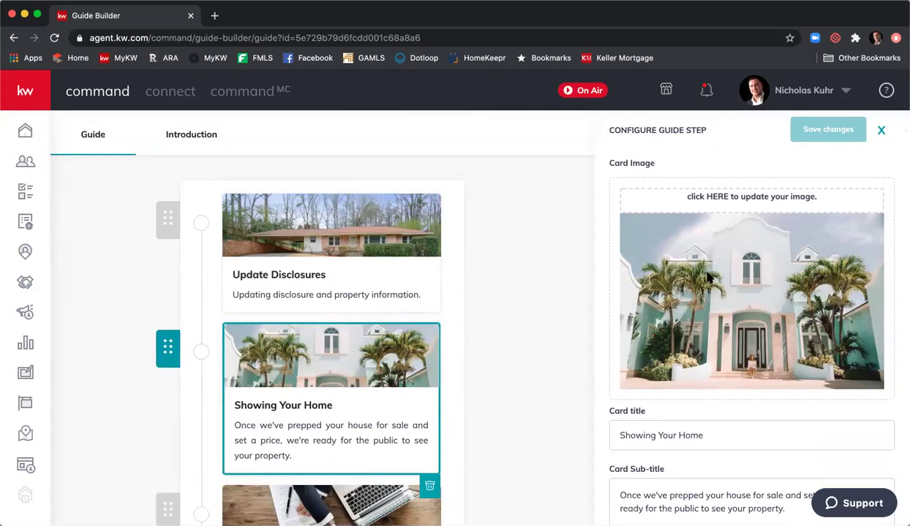
left_click(720, 199)
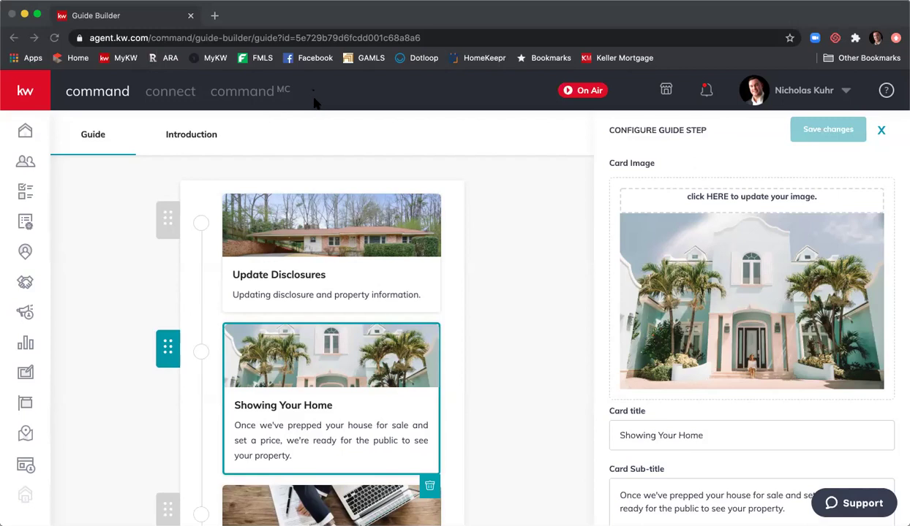
left_click_drag(496, 173, 836, 328)
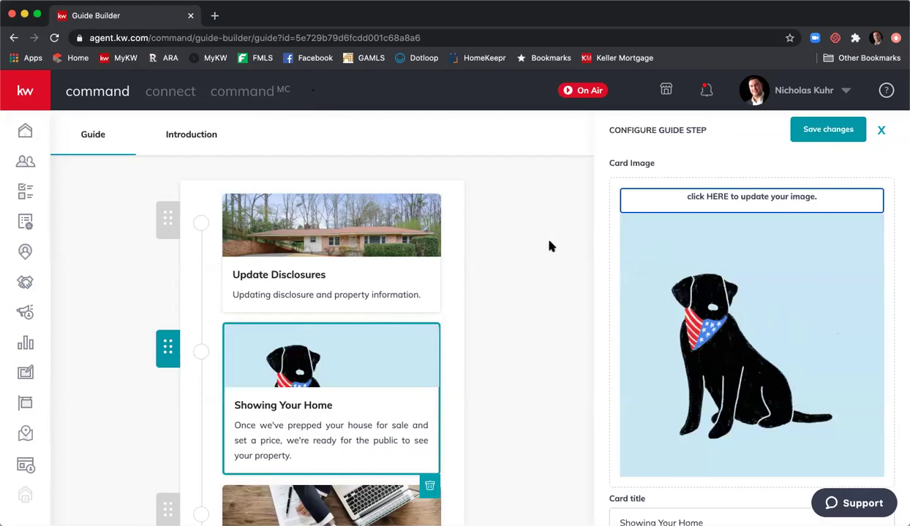
Read through the step's showing-prep workspace text and close its settings
scroll(687, 318, "down", 5)
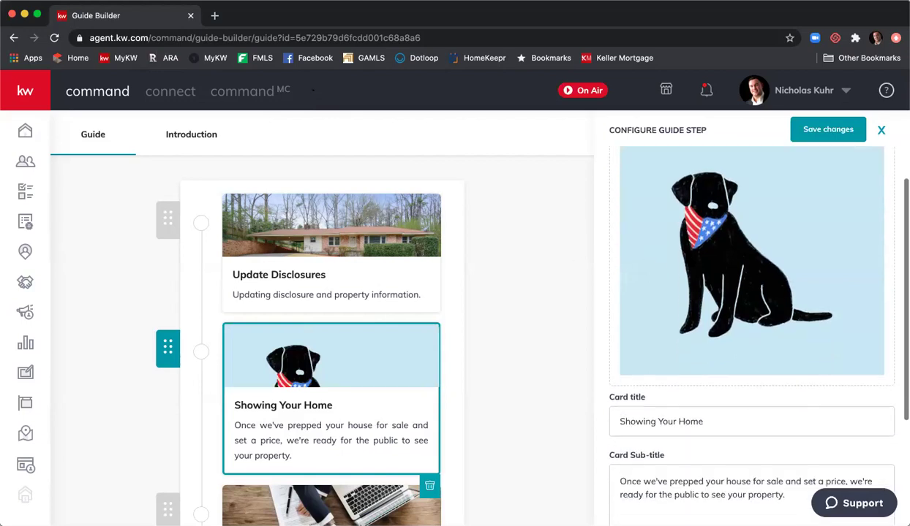
scroll(777, 348, "down", 2)
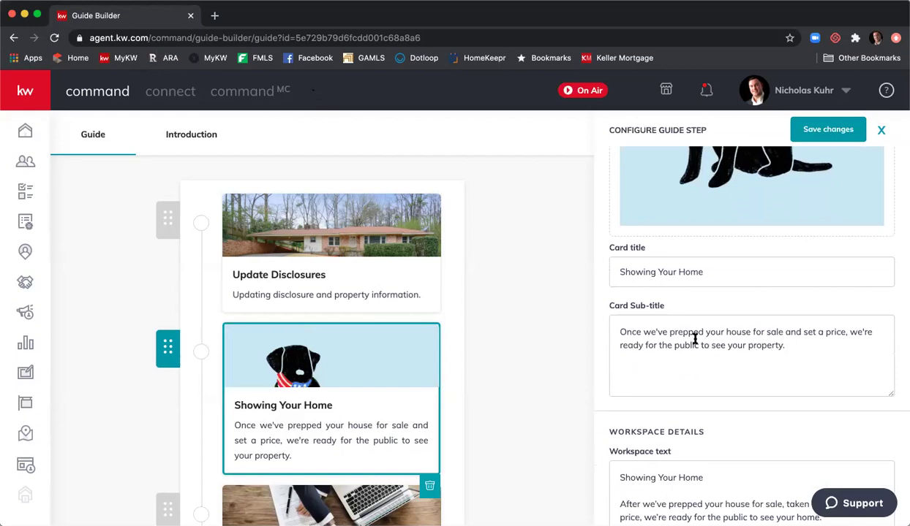
scroll(691, 340, "down", 1)
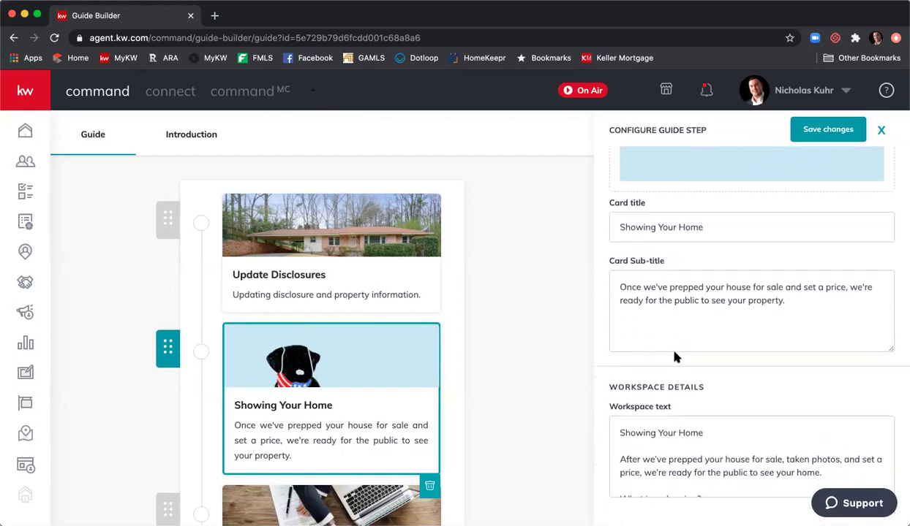
scroll(722, 418, "down", 2)
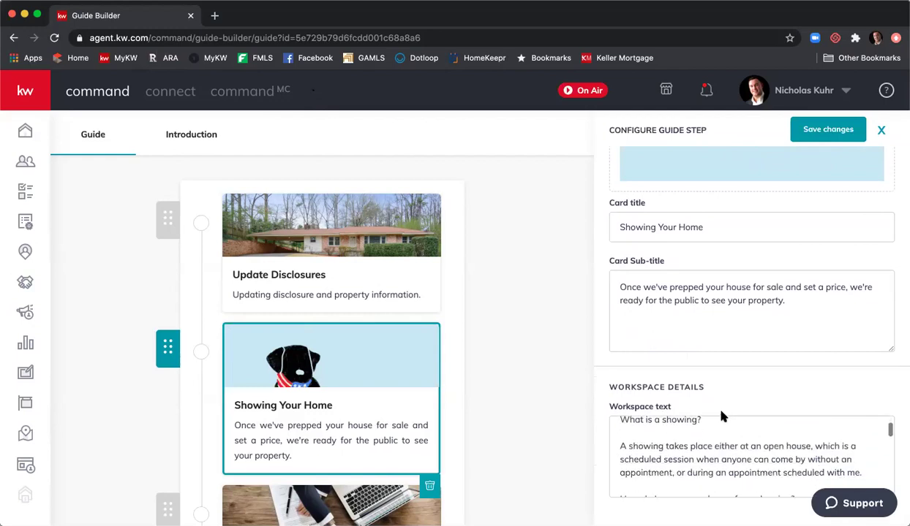
scroll(714, 410, "up", 1)
scroll(726, 437, "down", 1)
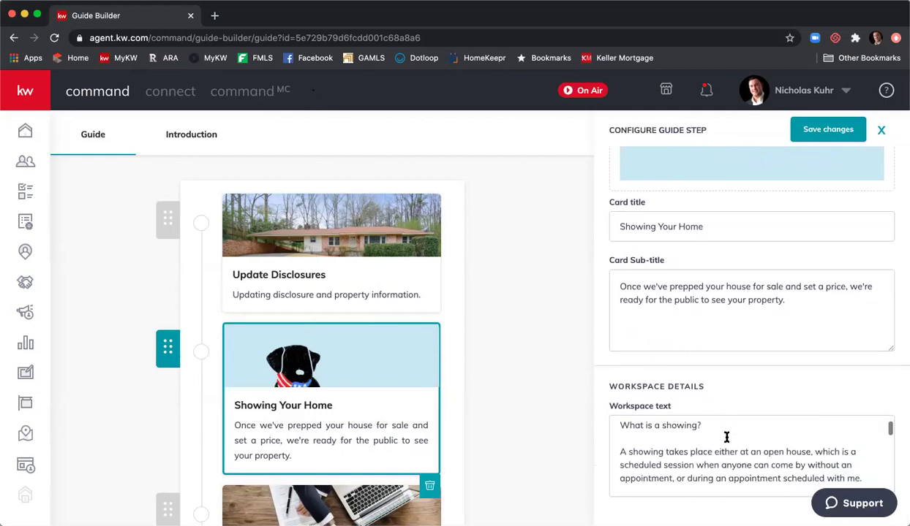
scroll(723, 442, "down", 3)
scroll(727, 442, "down", 6)
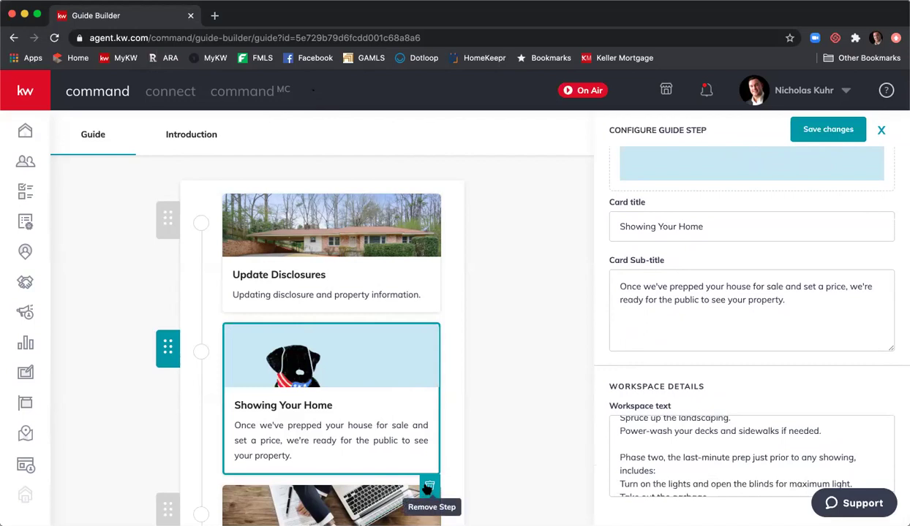
left_click(528, 418)
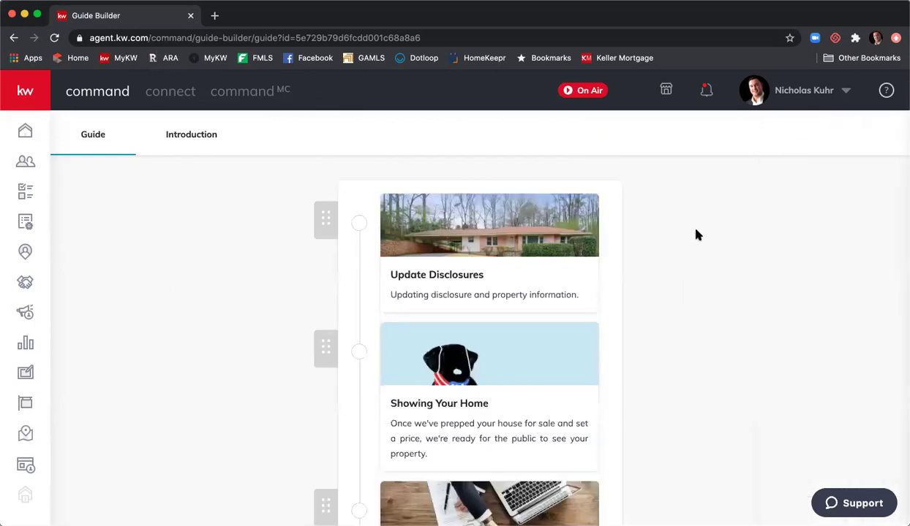
Drag Showing Your Home above Update Disclosures to make it the first step
scroll(693, 290, "down", 3)
scroll(695, 292, "up", 2)
scroll(695, 292, "down", 3)
scroll(691, 291, "up", 4)
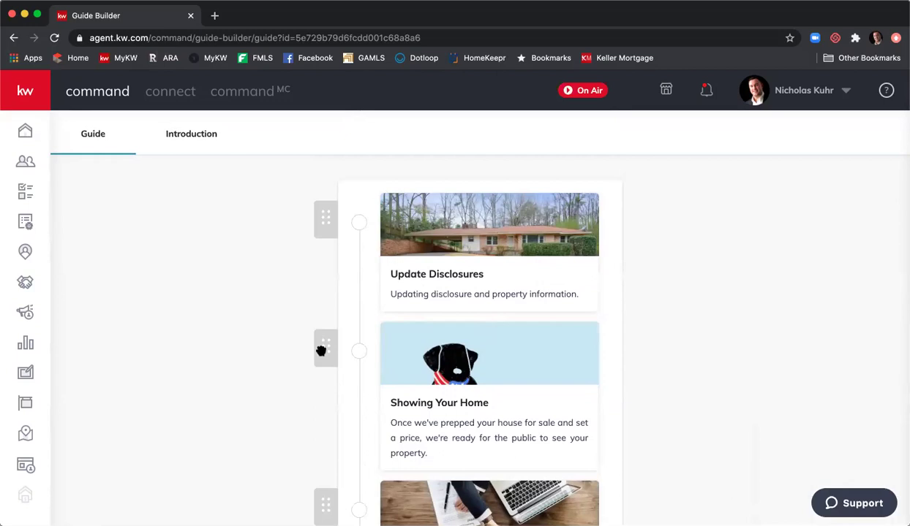
left_click_drag(329, 351, 320, 215)
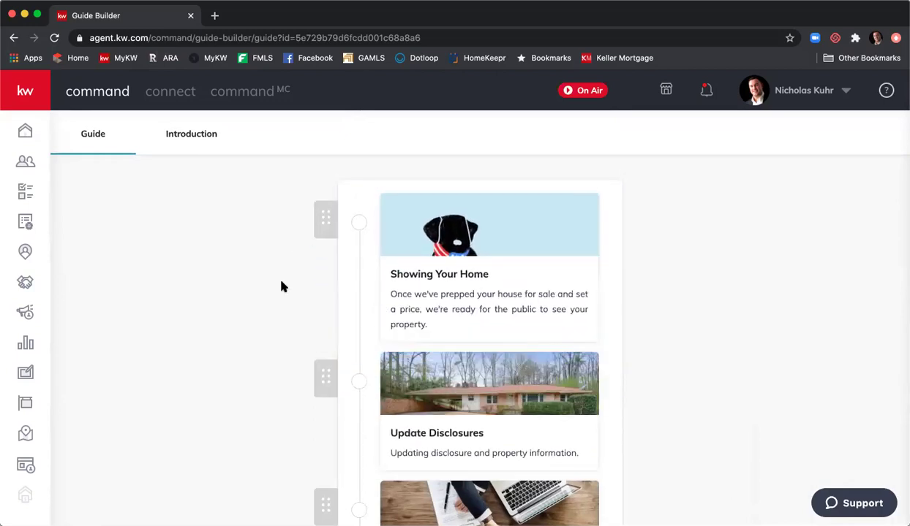
Reposition the Inspection step below Close so it becomes the guide's final step
scroll(307, 360, "down", 5)
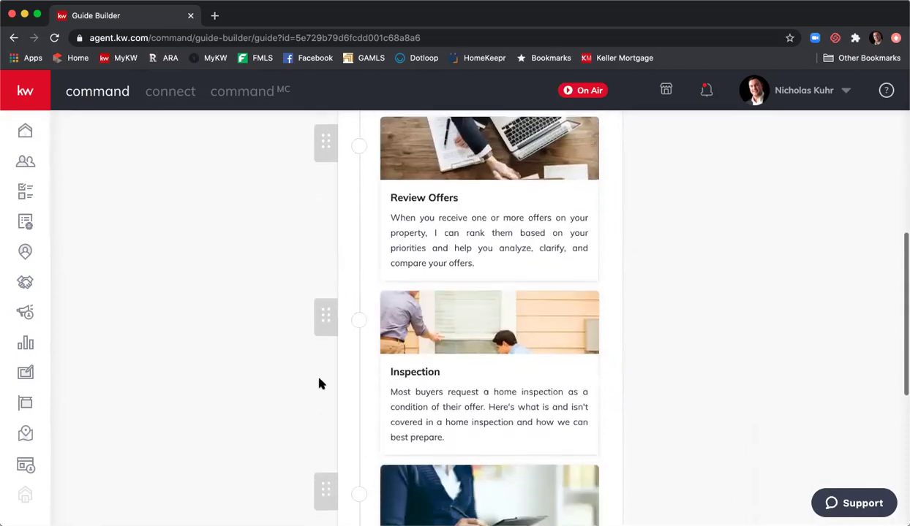
left_click_drag(319, 309, 314, 269)
scroll(391, 283, "up", 2)
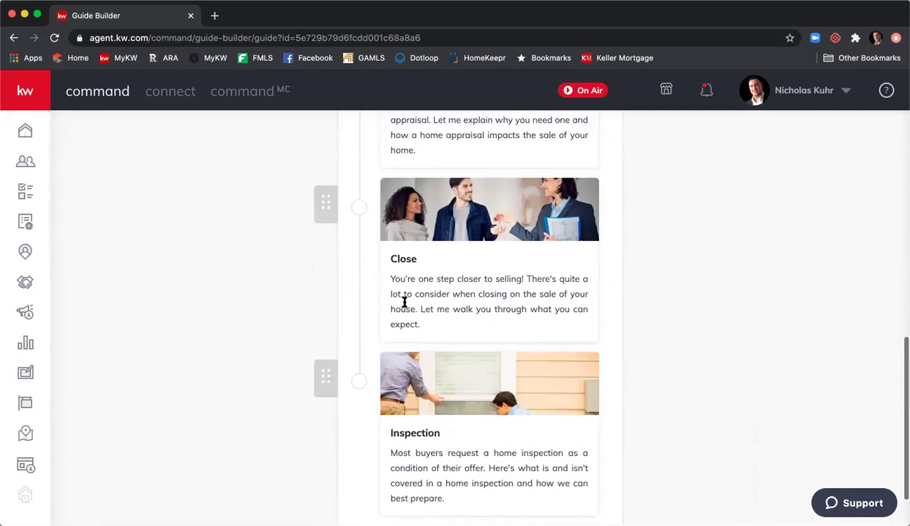
scroll(600, 320, "up", 10)
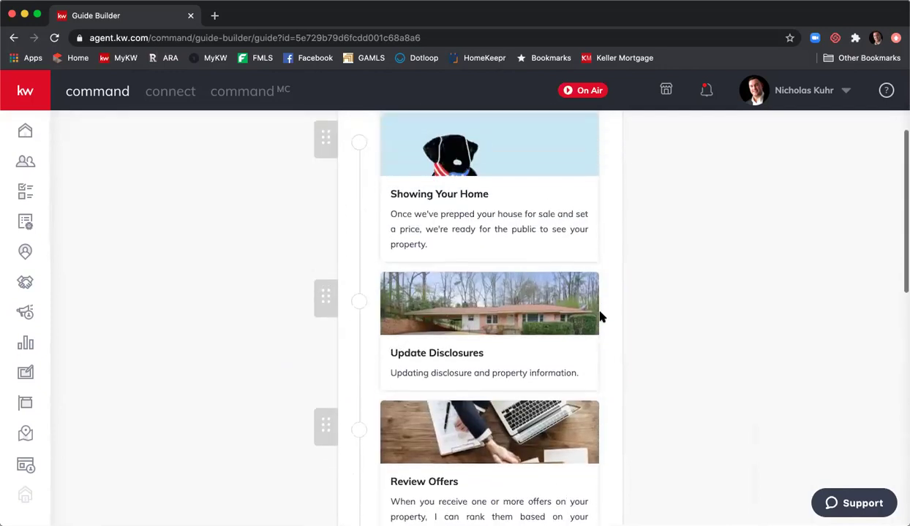
scroll(619, 305, "down", 5)
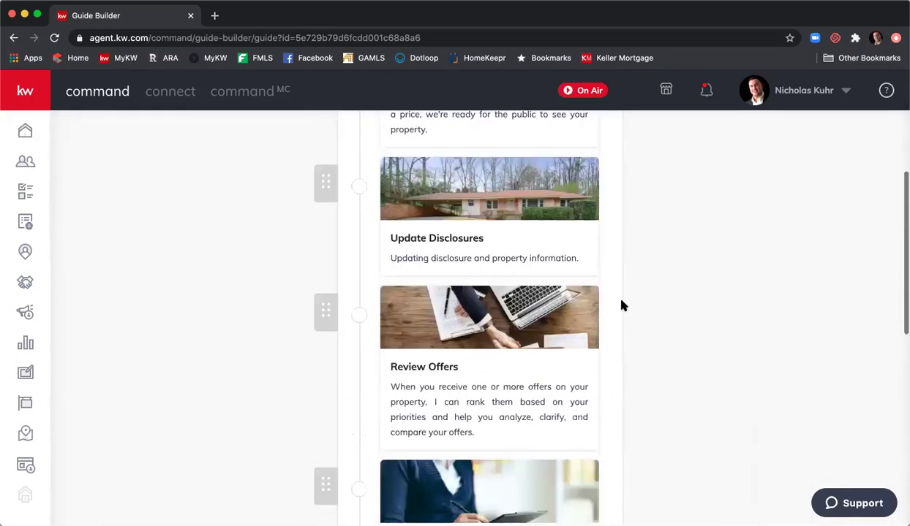
scroll(622, 305, "down", 9)
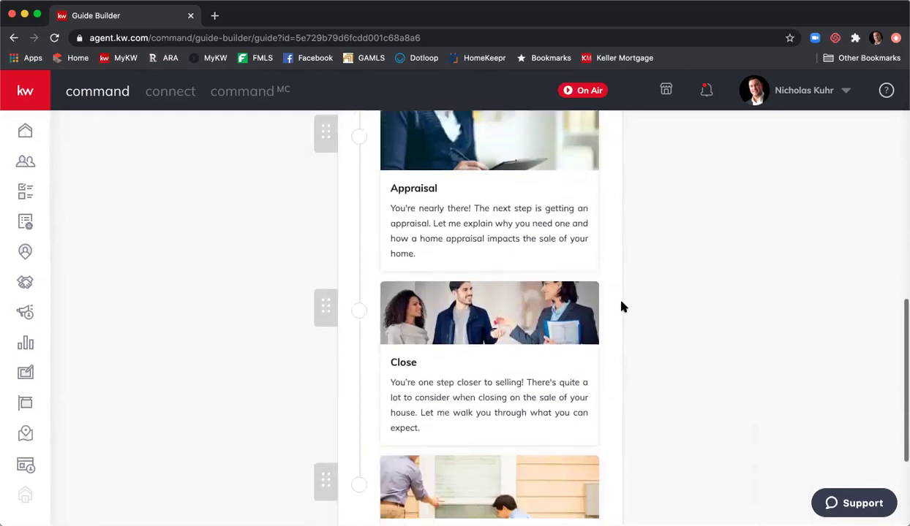
scroll(622, 307, "down", 1)
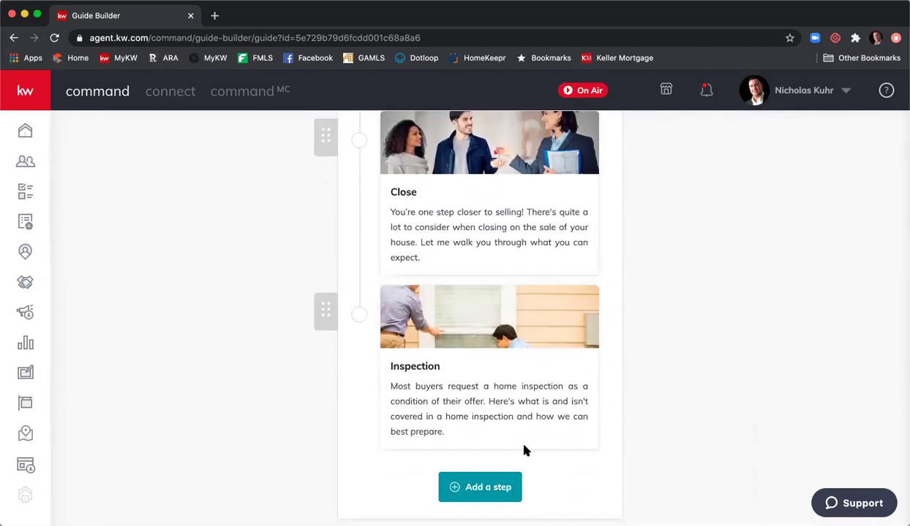
left_click(497, 490)
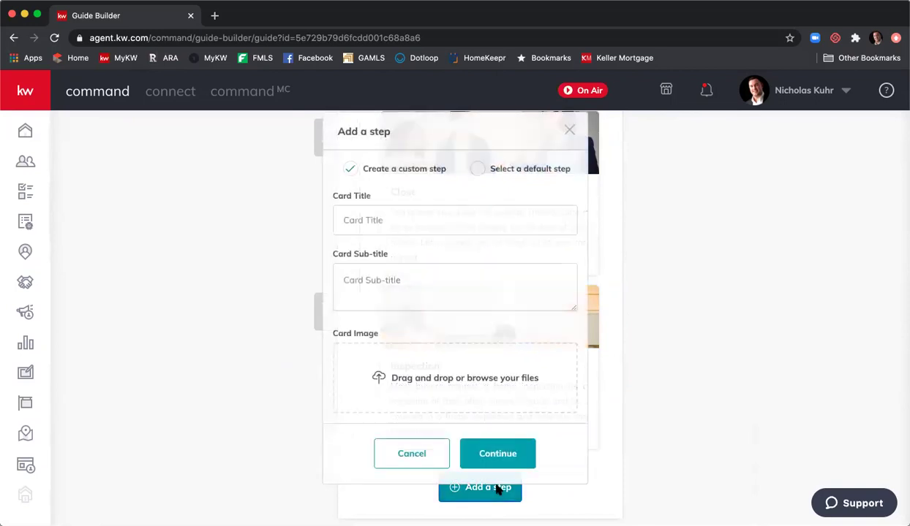
Start a custom guide step titled 'Pre-Listing Staging'
left_click(476, 171)
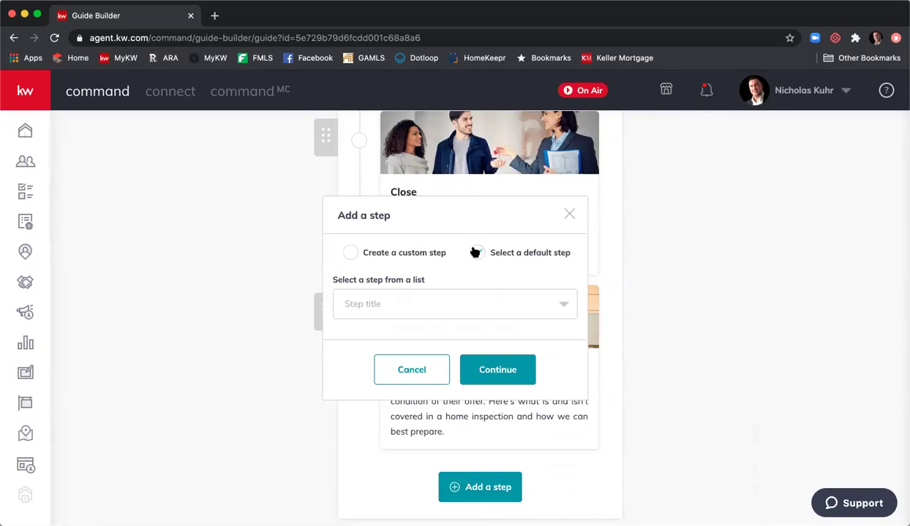
left_click(460, 302)
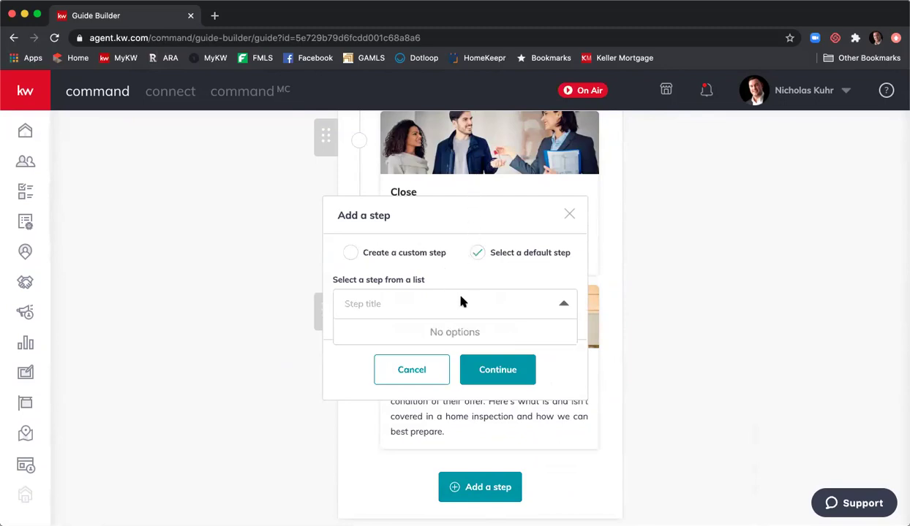
left_click(350, 252)
left_click(441, 212)
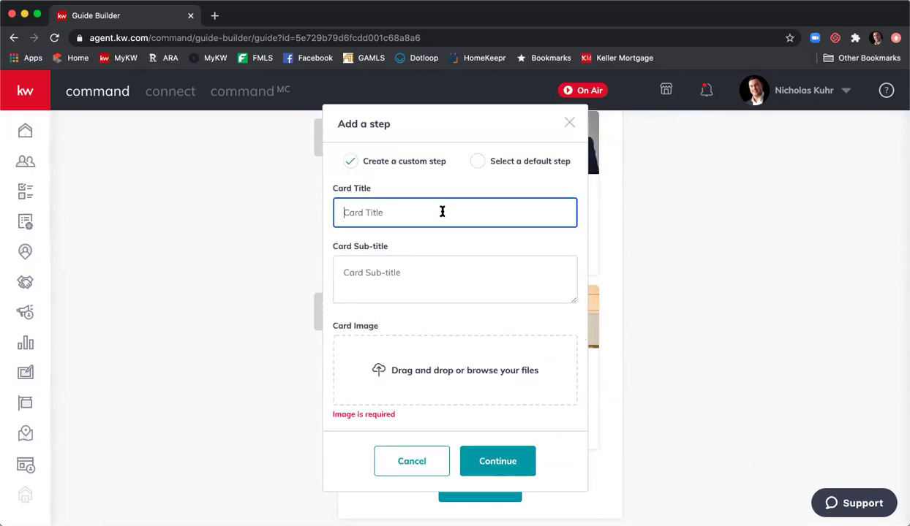
type("Pre-Listing Staging")
Add a subtitle about preparing the home for photos and showings, a house photo, and create it
left_click(454, 279)
type("Prep")
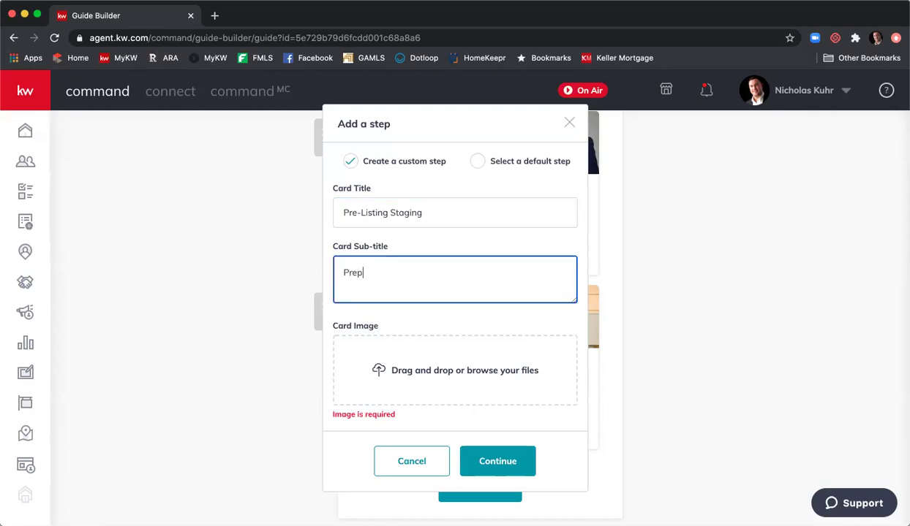
type("aring your home for p")
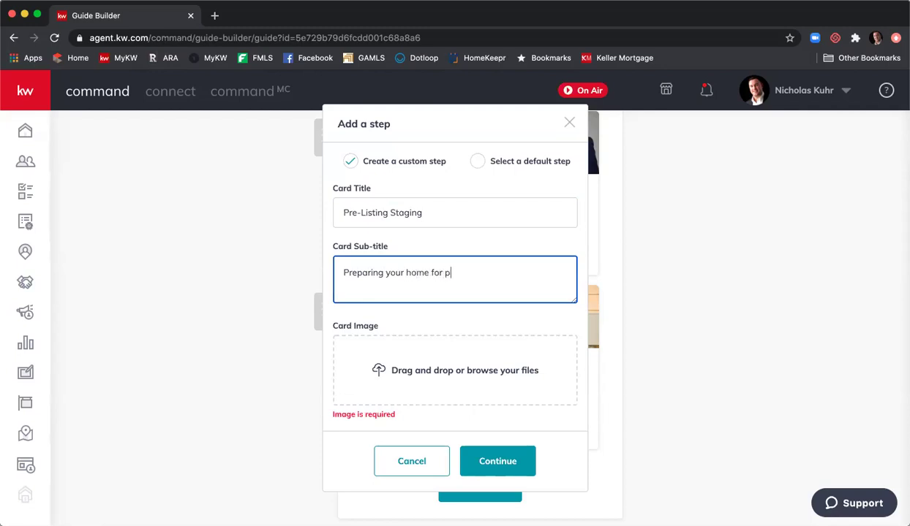
type("hotos and showi")
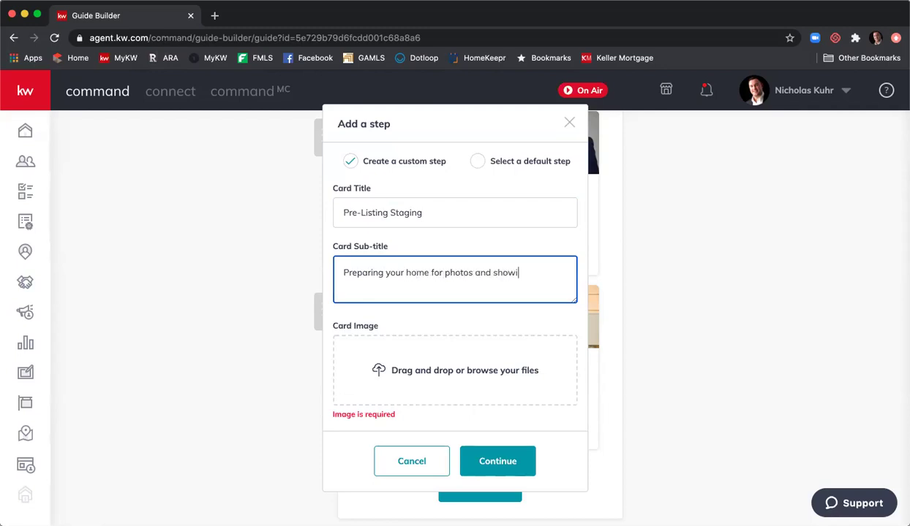
type("ngs it on")
key("BackSpace")
type("very 8impor")
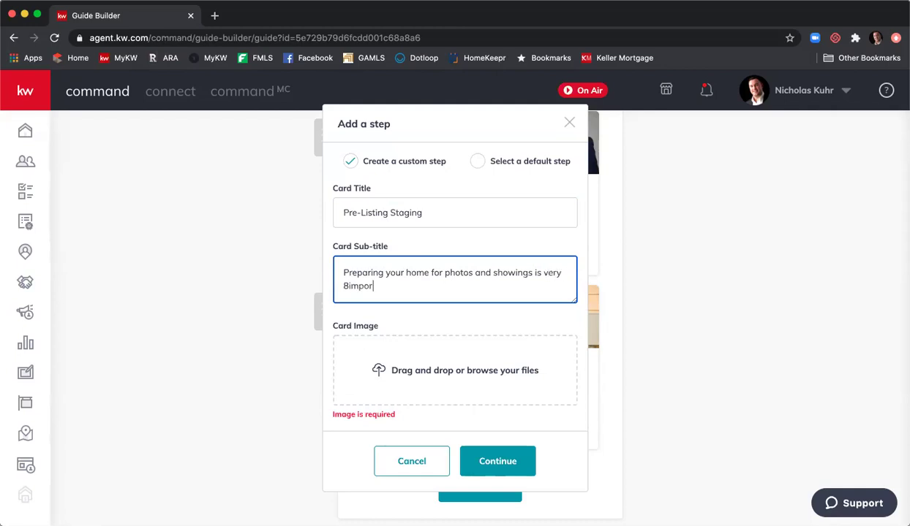
key("BackSpace")
key("BackSpace")
key("BackSpace")
key("BackSpace")
type("inmp")
key("BackSpace")
key("BackSpace")
type("mportanta")
left_click(450, 370)
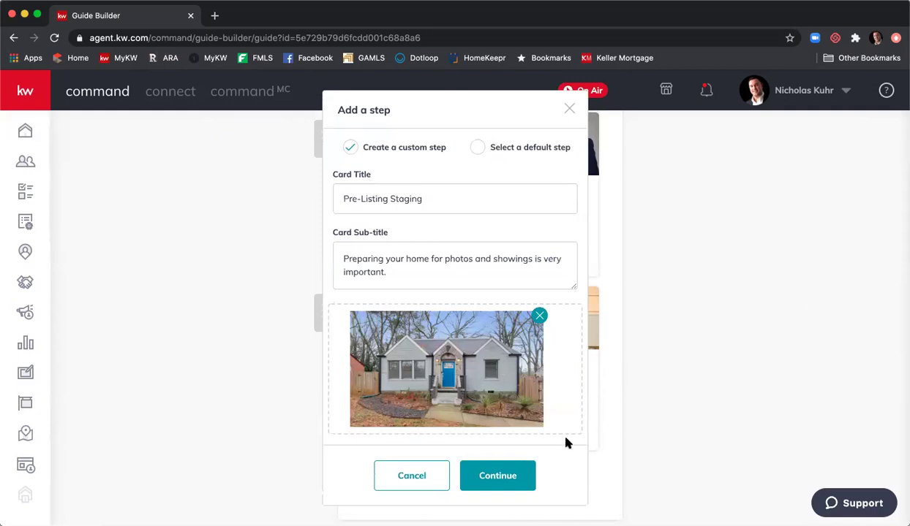
left_click(523, 474)
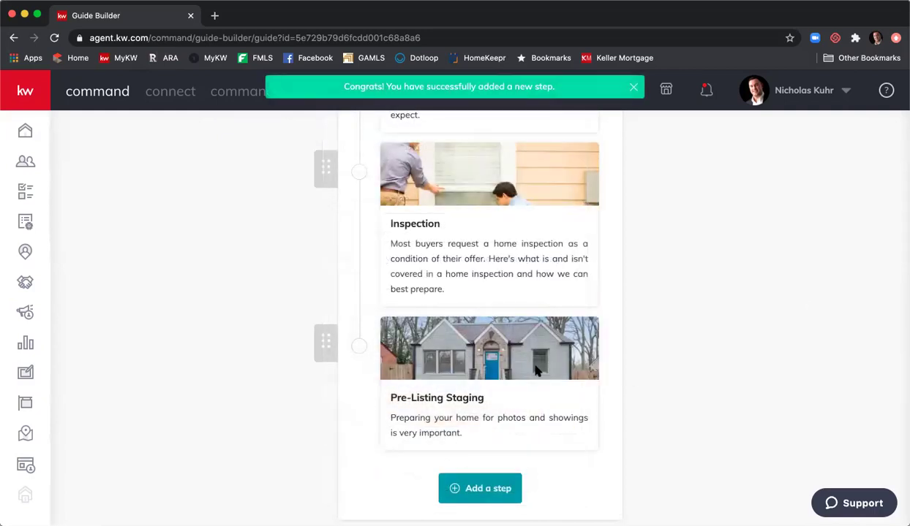
left_click(443, 344)
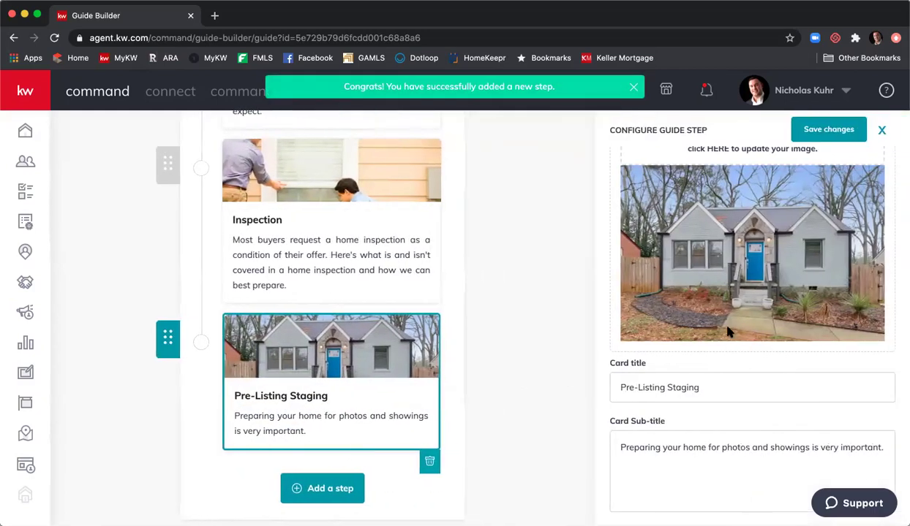
Replace the placeholder workspace text with staging notes and a 'Stager #1' line
scroll(727, 329, "down", 3)
left_click_drag(687, 437, 568, 421)
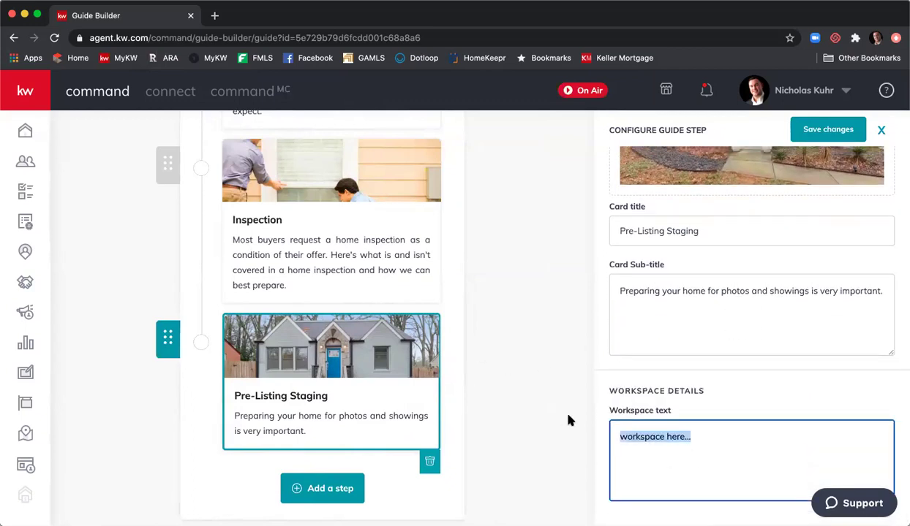
type("Staging stage")
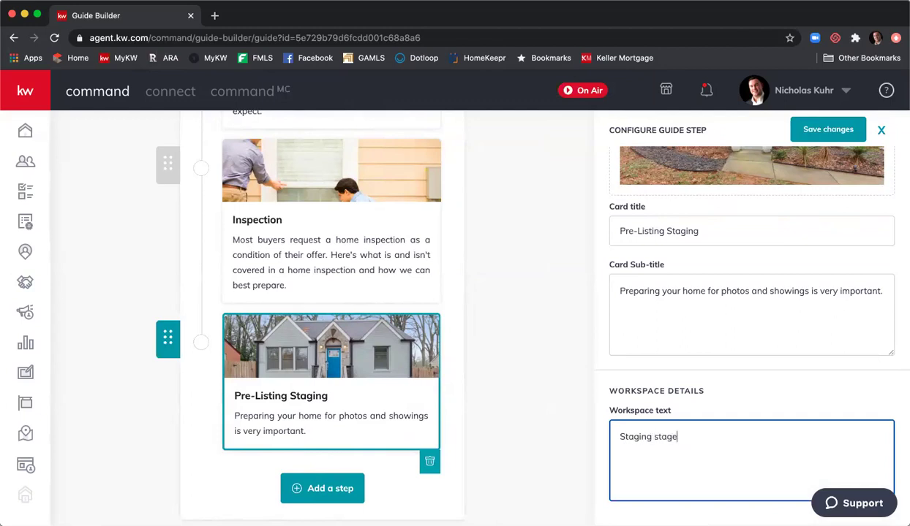
key("BackSpace")
type("ing staging")
type("Star")
key("BackSpace")
type("ger #1")
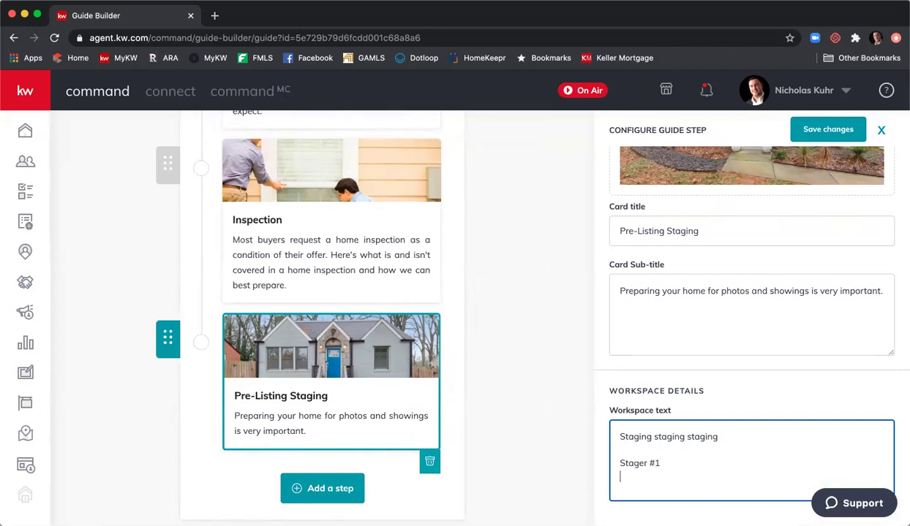
Add phone and email placeholder lines for Stager #1 and Stager #2, then save the step
key("Return")
type("hg")
type("hone")
key("Return")
type("email")
key("Return")
key("Return")
type("Stager")
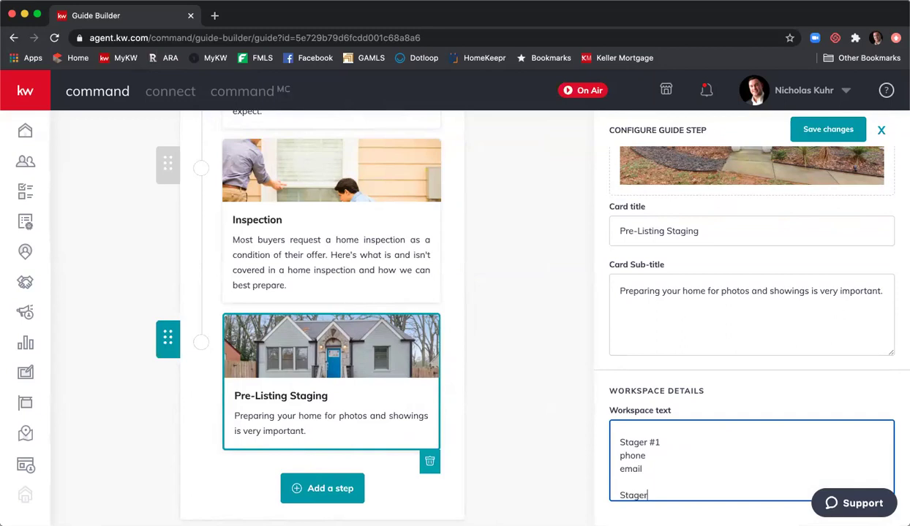
type(" #2")
key("Return")
type("phone")
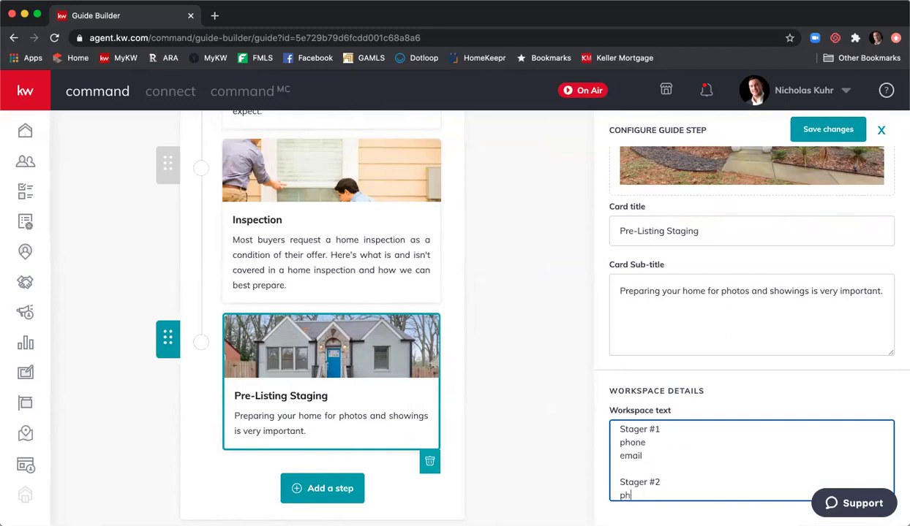
key("Return")
type("email")
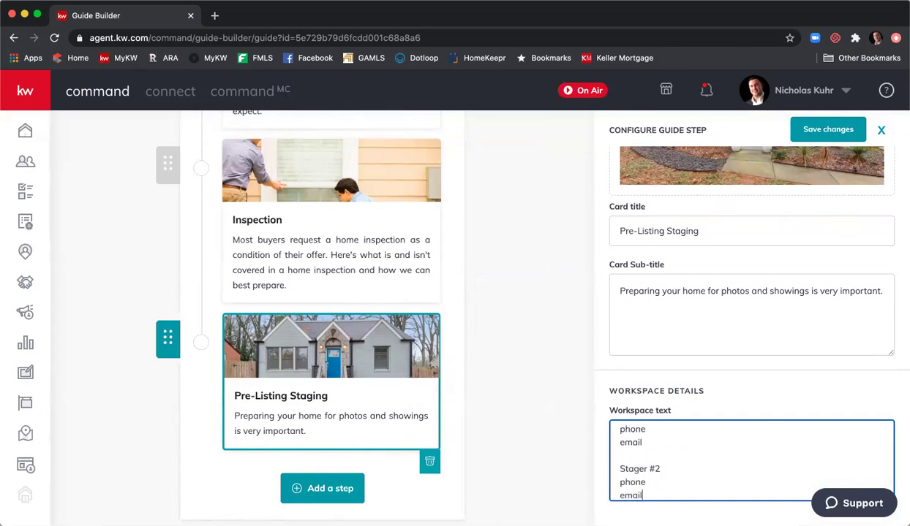
scroll(645, 441, "up", 5)
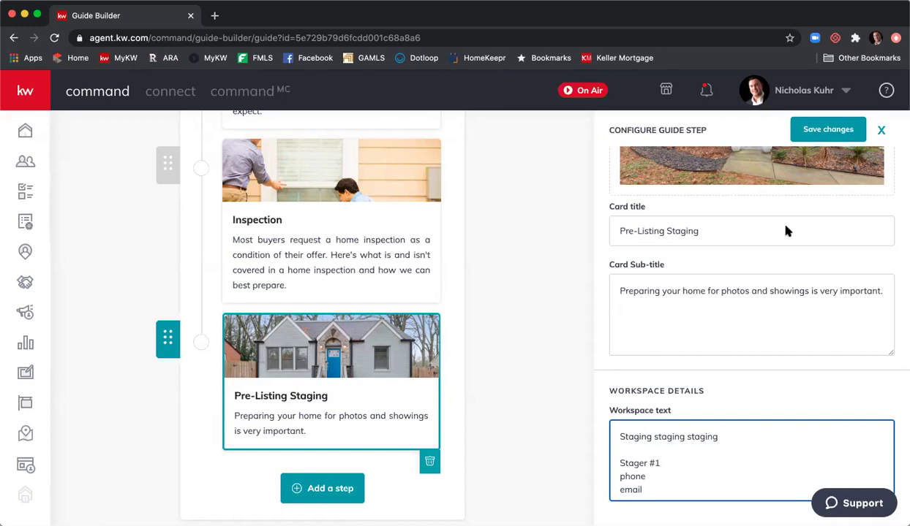
left_click(831, 133)
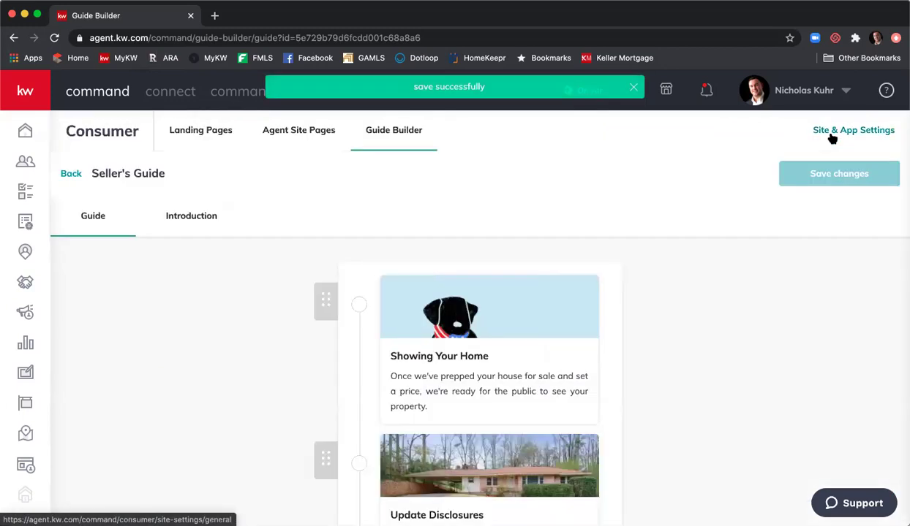
Move Pre-Listing Staging to the top, save the Seller's Guide, and return to the guides list
scroll(653, 262, "down", 5)
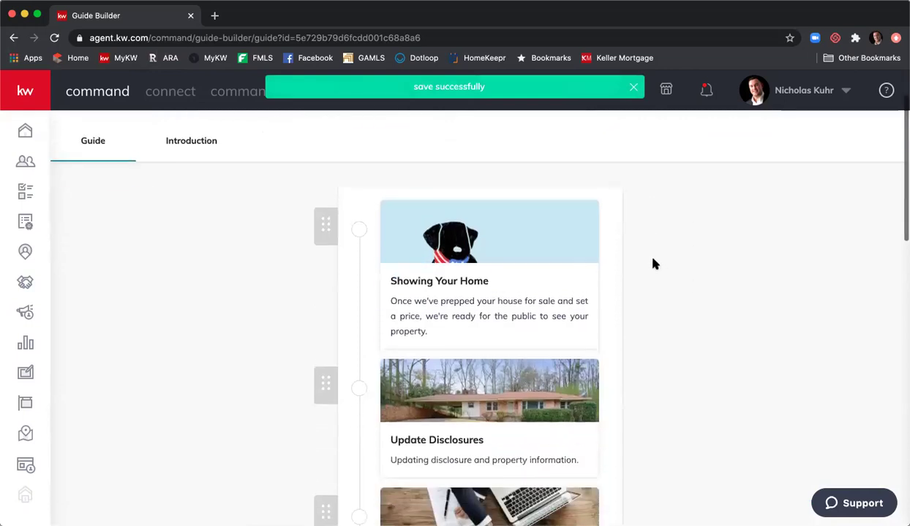
scroll(654, 263, "down", 8)
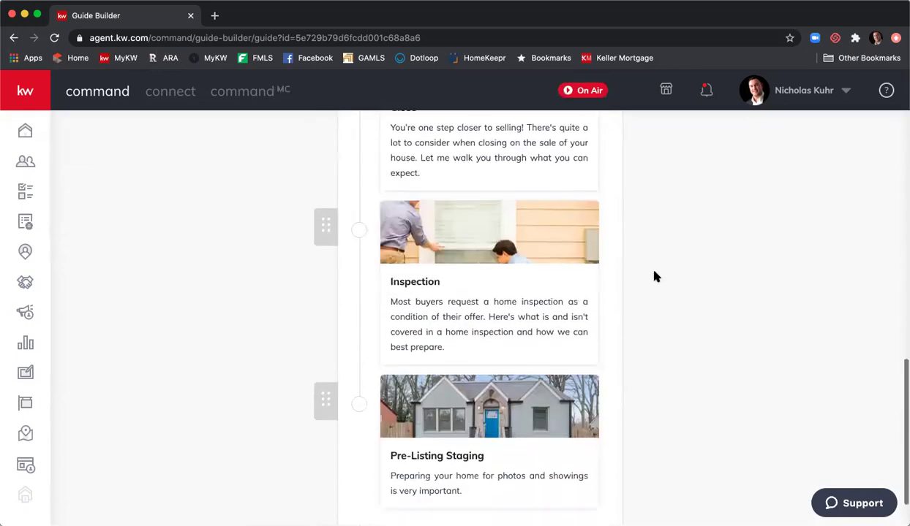
left_click_drag(329, 350, 321, 277)
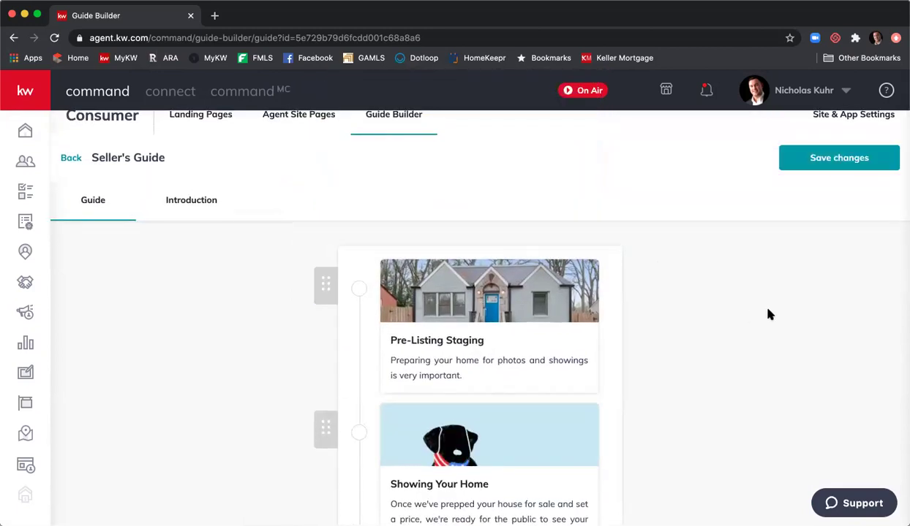
left_click(809, 166)
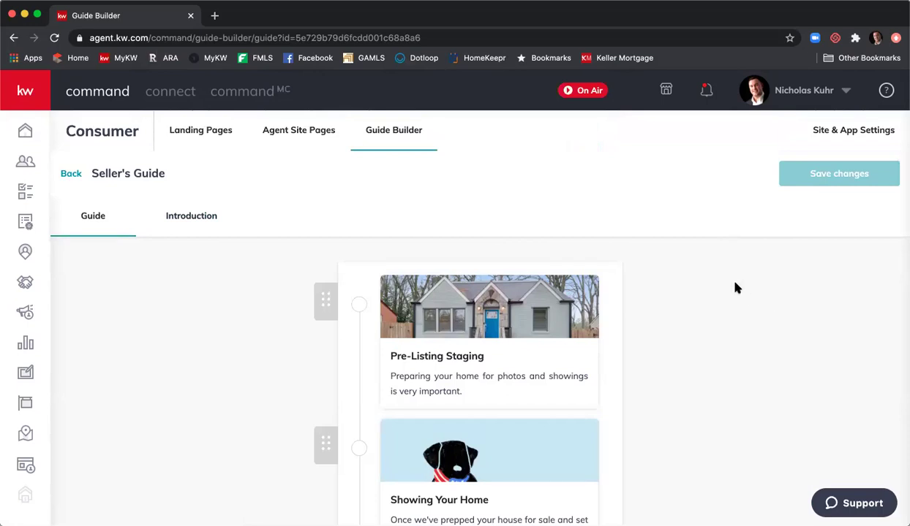
left_click(76, 174)
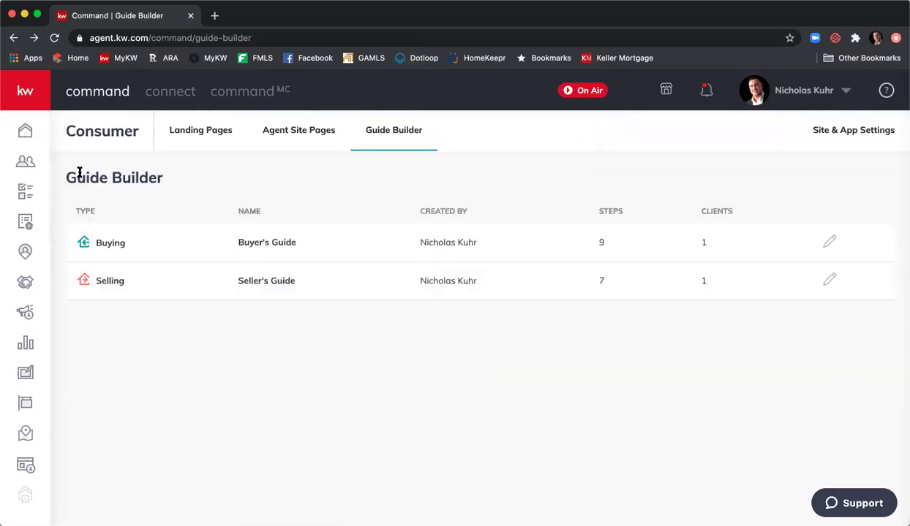
Open the Buyer's Guide and review the Get Pre-Approved step's sub-title settings
left_click(832, 244)
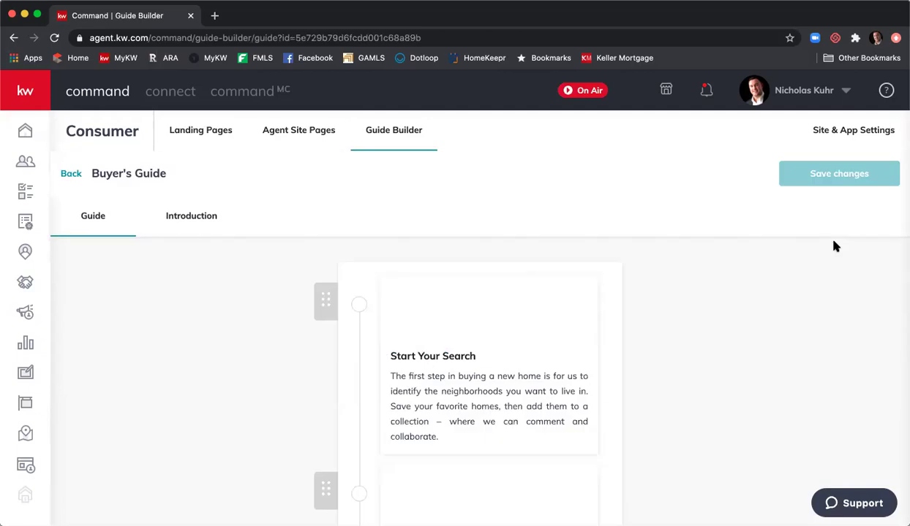
scroll(690, 239, "down", 3)
scroll(691, 239, "down", 3)
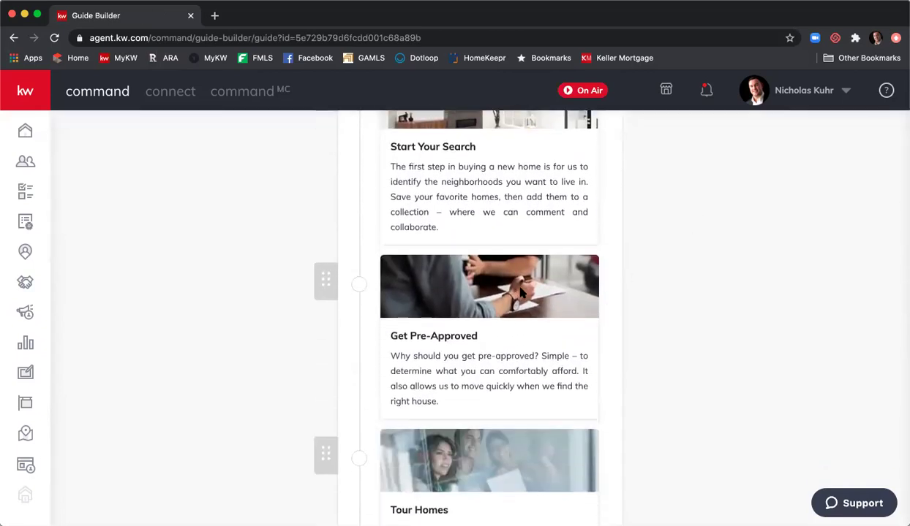
left_click(478, 294)
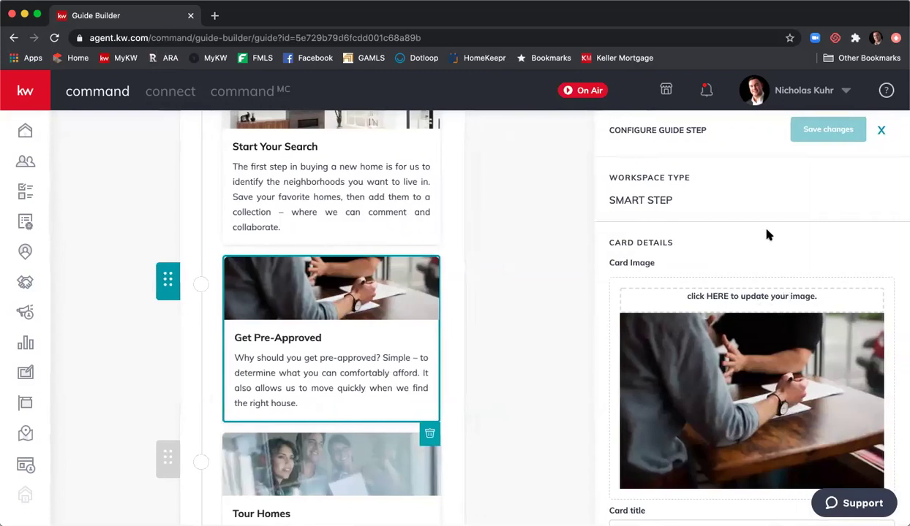
scroll(767, 234, "down", 5)
left_click(738, 423)
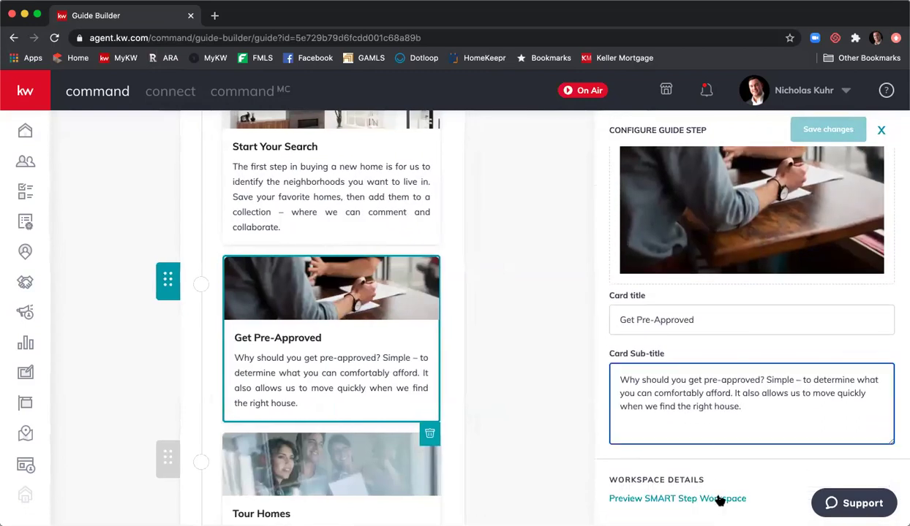
left_click(523, 366)
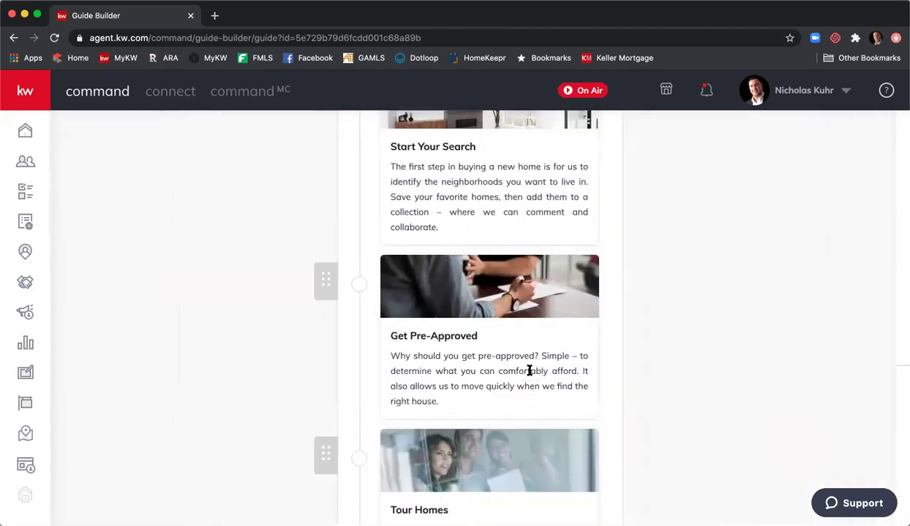
Read the Home Inspection step's workspace text, then close its settings unchanged
scroll(578, 366, "down", 9)
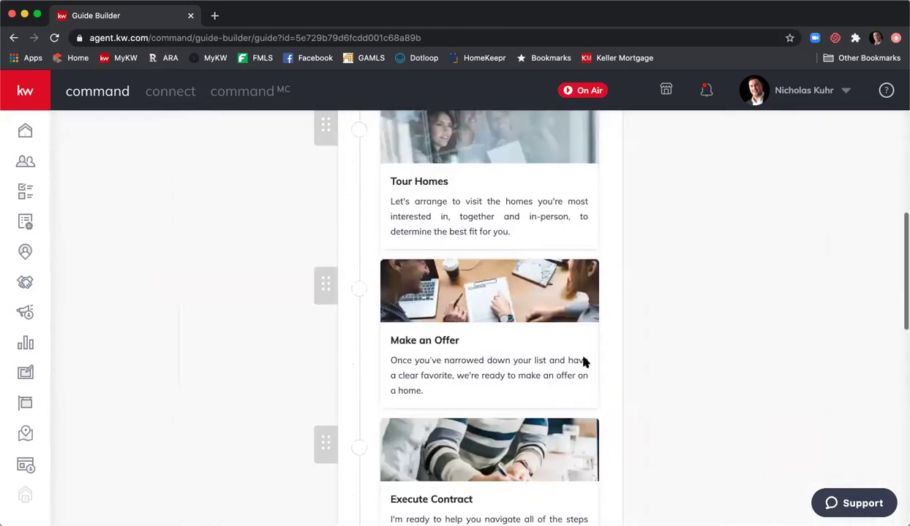
scroll(585, 362, "down", 8)
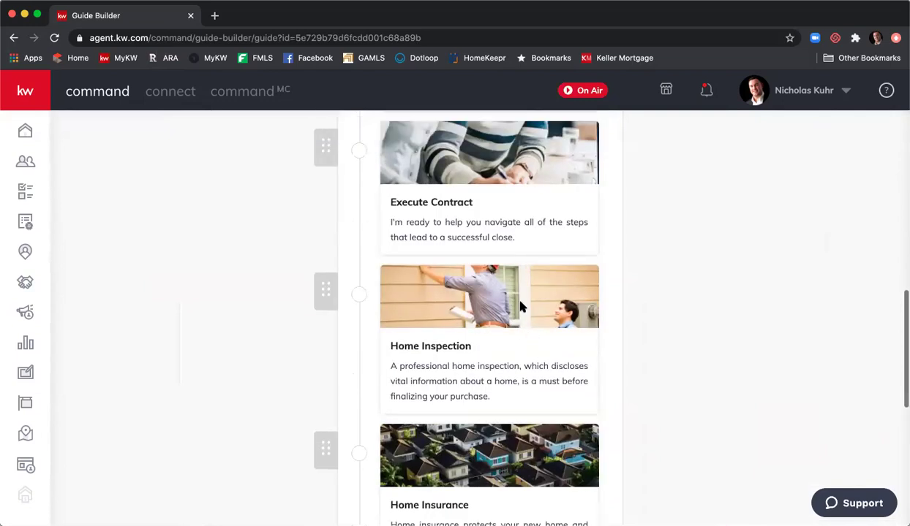
left_click(522, 307)
scroll(692, 336, "down", 2)
left_click(680, 486)
scroll(670, 455, "down", 5)
scroll(670, 456, "up", 5)
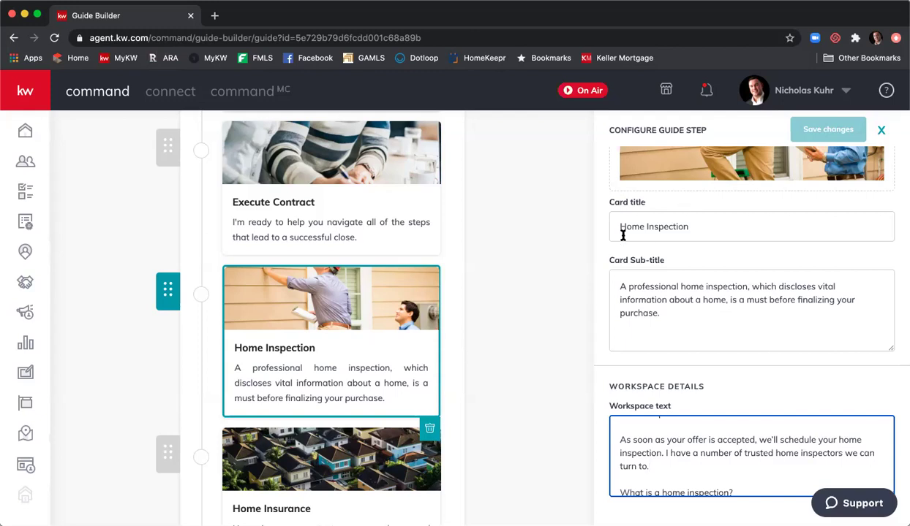
scroll(604, 220, "up", 3)
scroll(596, 223, "up", 2)
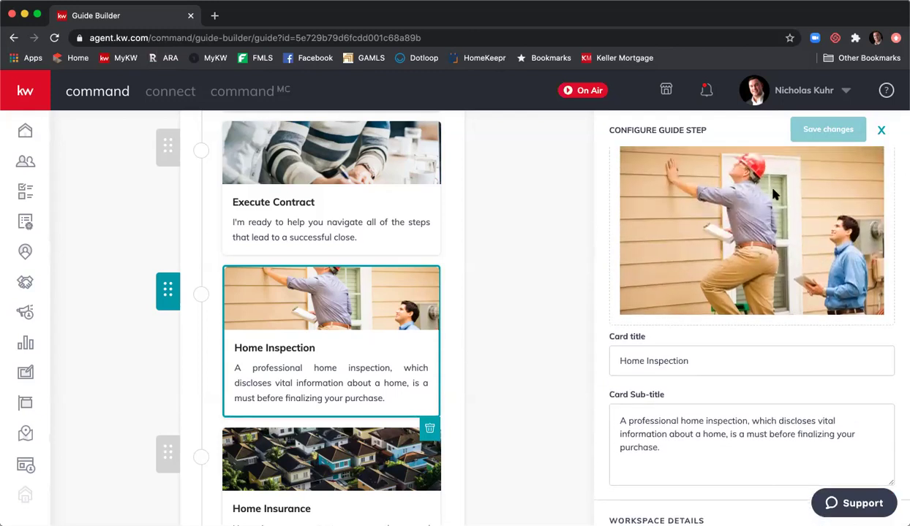
left_click(881, 131)
scroll(410, 256, "up", 10)
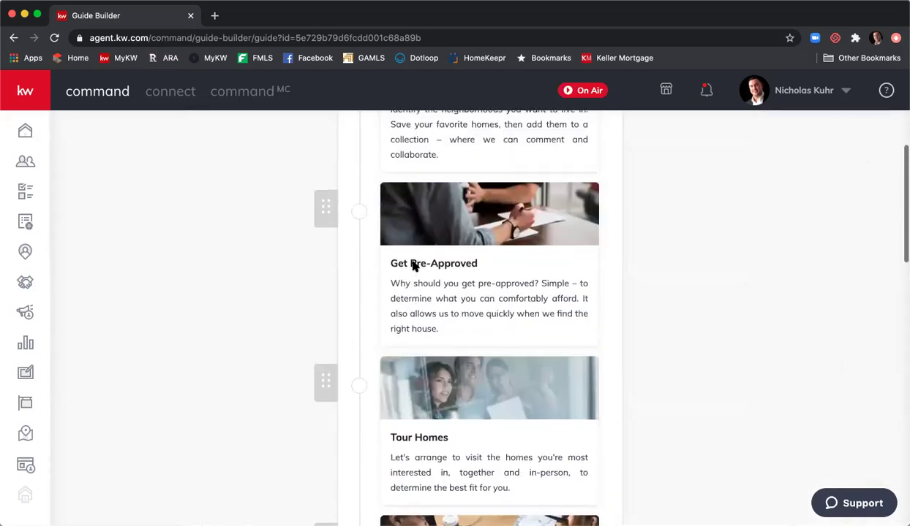
scroll(413, 268, "up", 5)
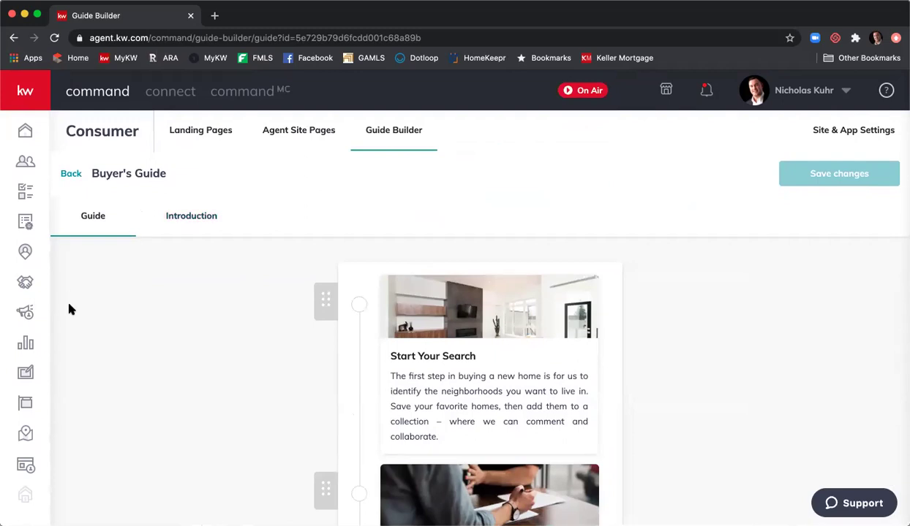
From All Opportunities, open the $425,000 1234 Main St listing's Seller Profile, then its documents
left_click(29, 289)
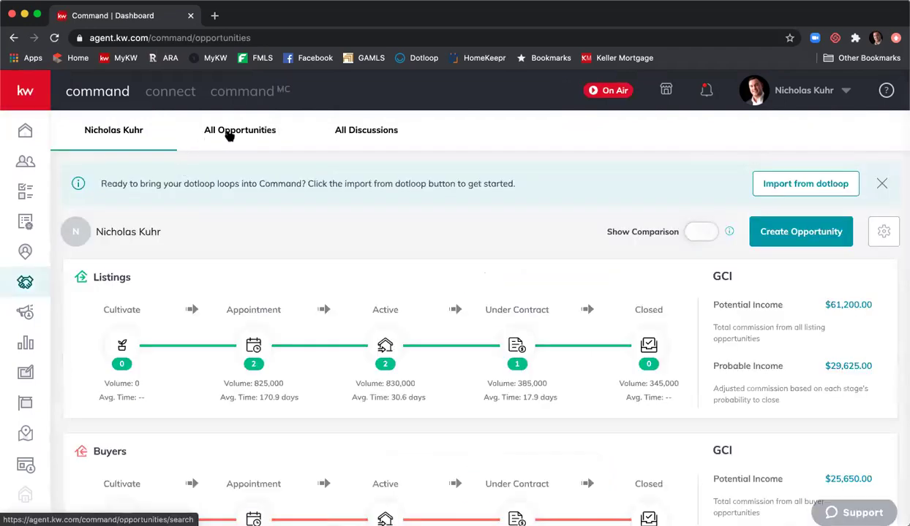
left_click(231, 134)
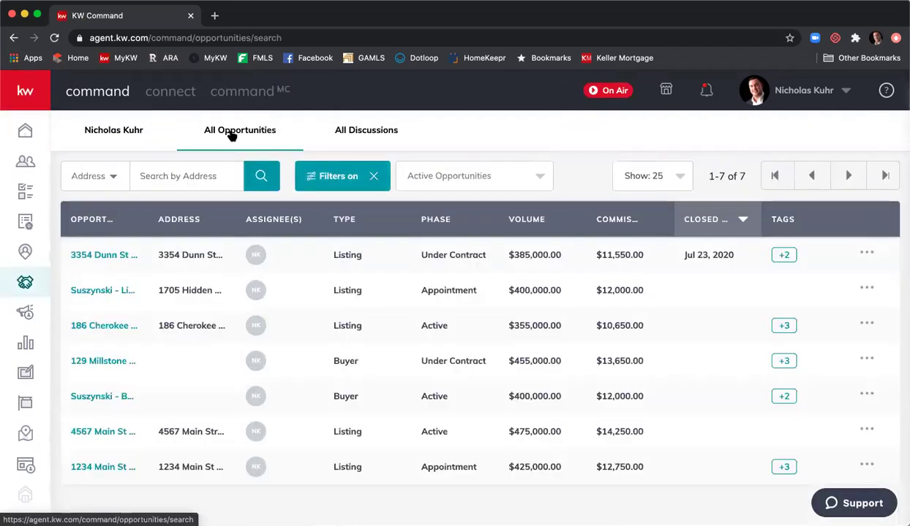
left_click(106, 468)
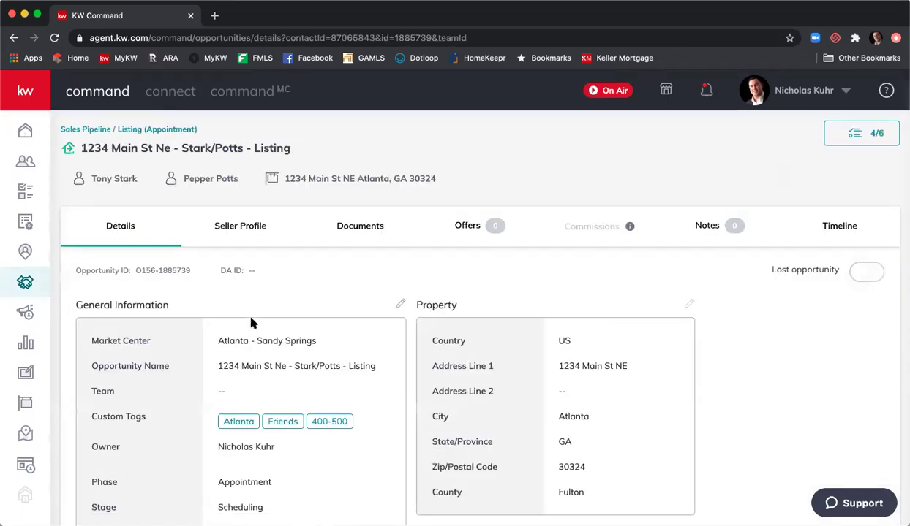
left_click(258, 227)
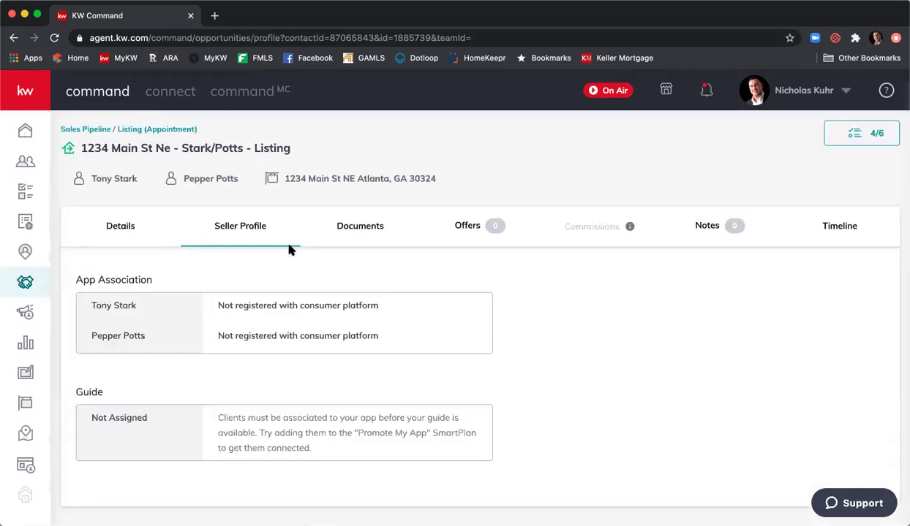
left_click(358, 231)
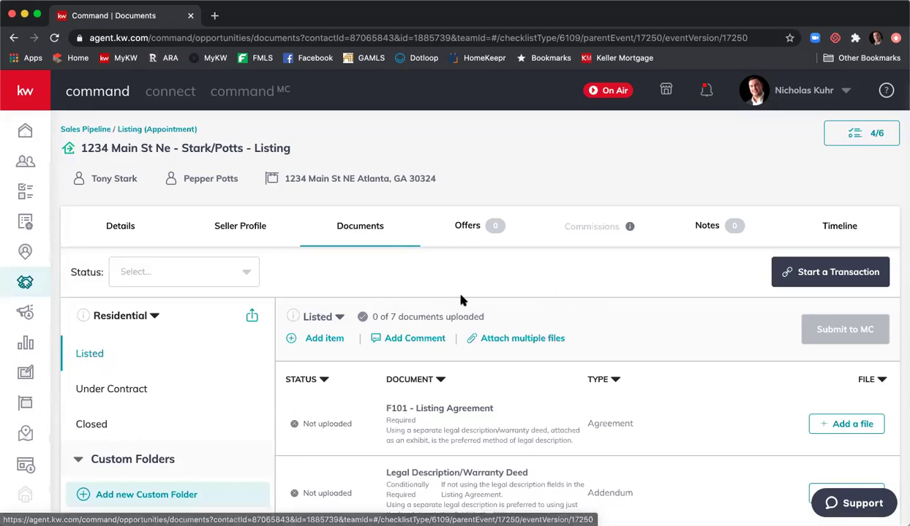
Scroll through the Residential Listed checklist, showing 0 of 7 documents uploaded
scroll(461, 300, "down", 2)
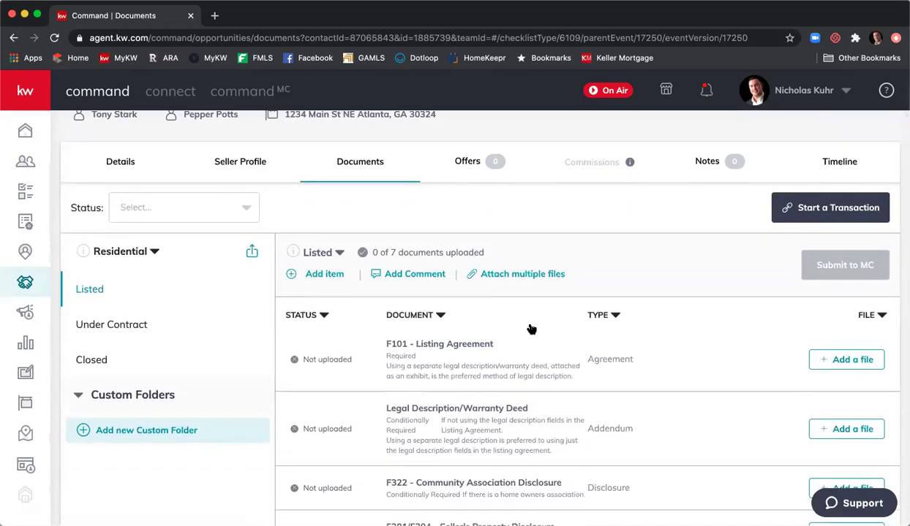
scroll(530, 329, "down", 5)
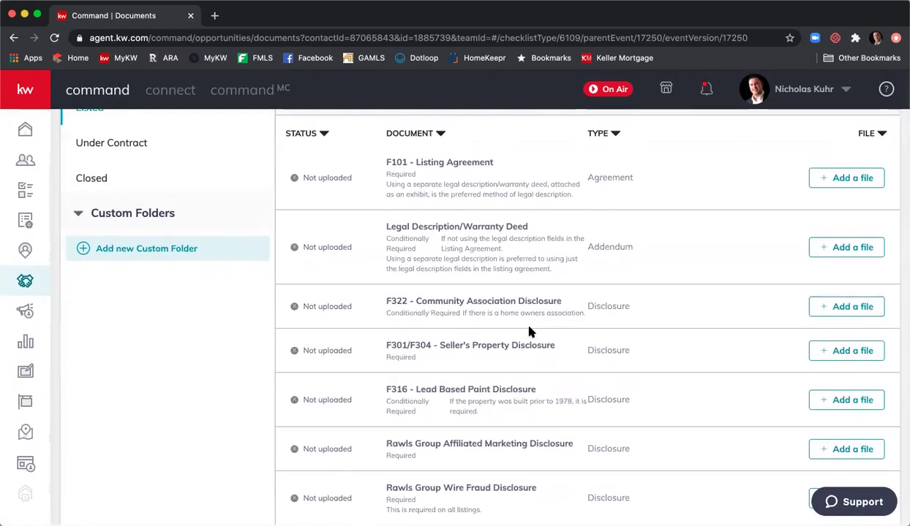
scroll(531, 331, "up", 4)
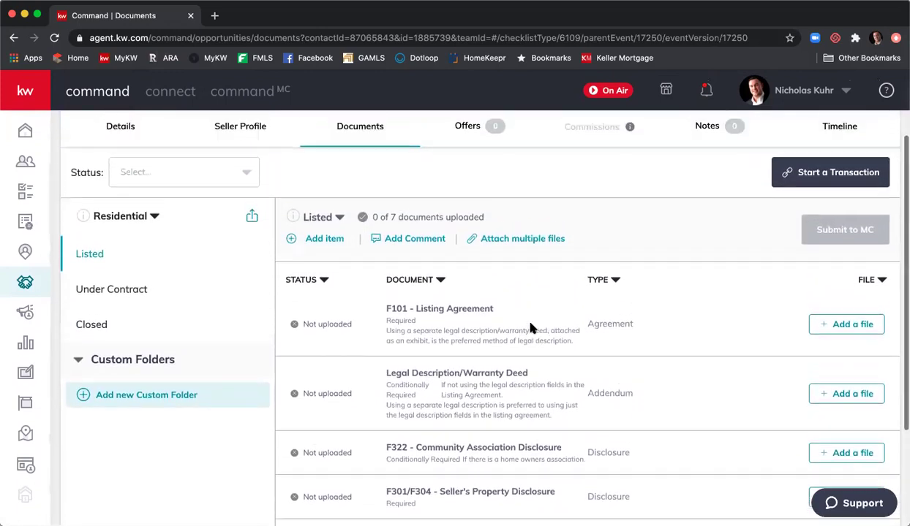
scroll(531, 329, "up", 1)
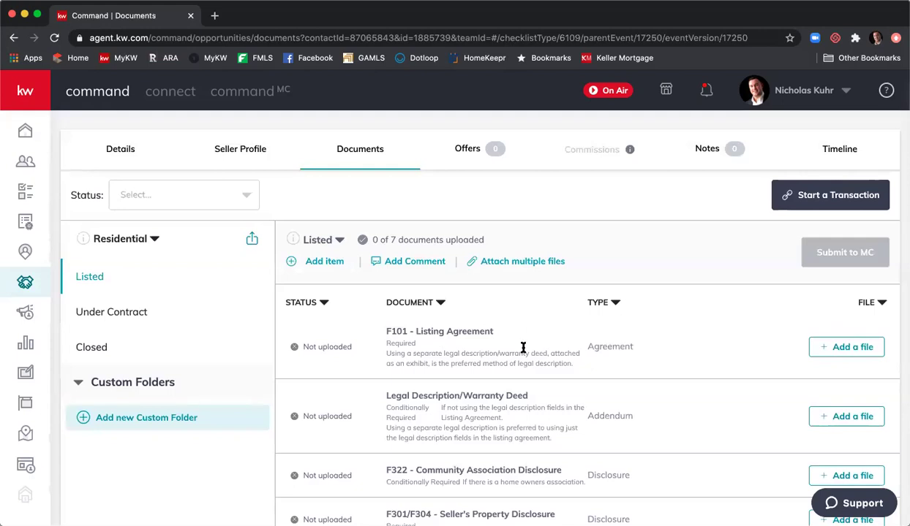
scroll(523, 351, "down", 5)
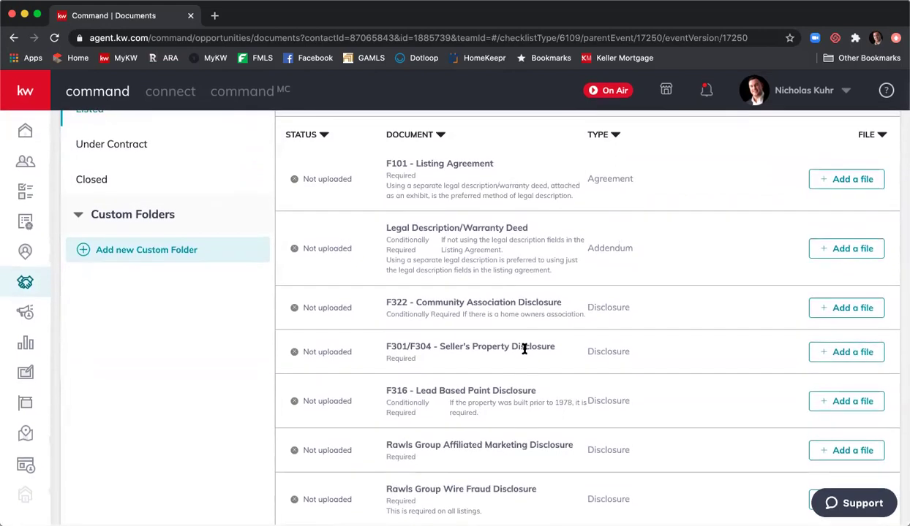
scroll(523, 350, "up", 4)
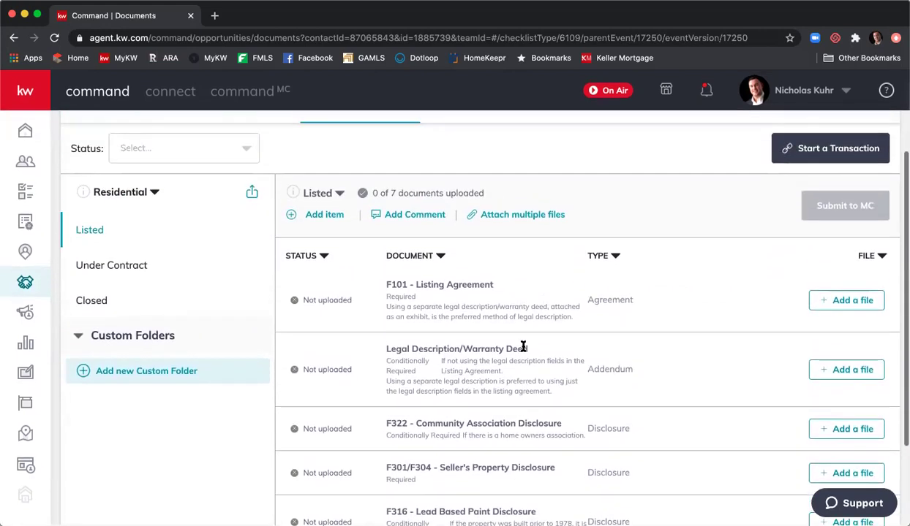
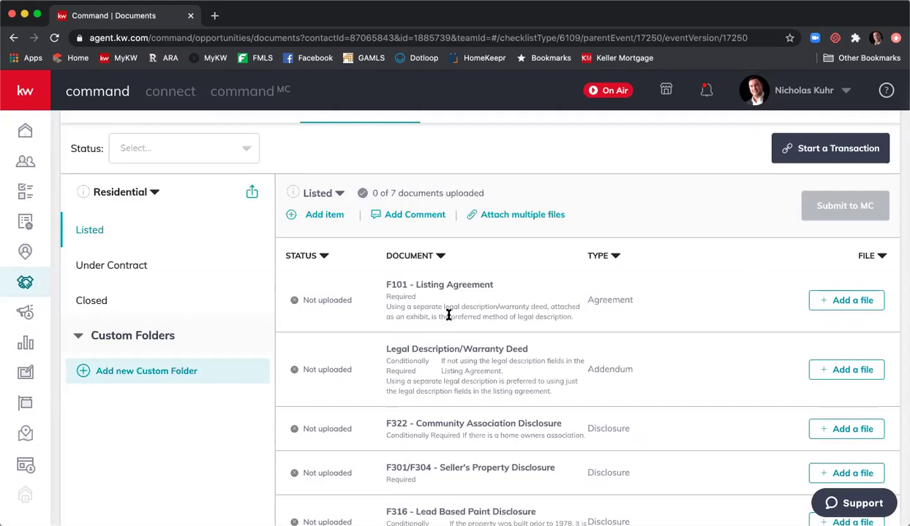
Review the Residential Under Contract checklist's documents, then switch to the Closed checklist
left_click(131, 267)
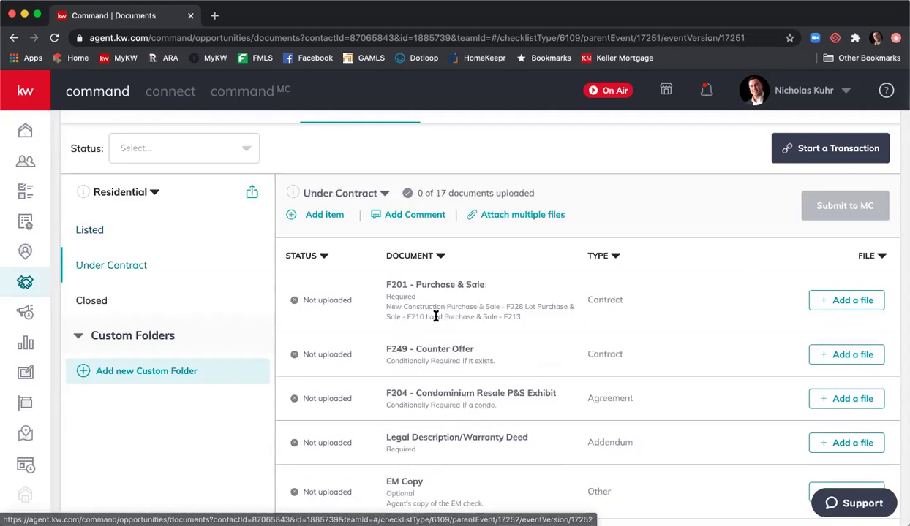
scroll(599, 294, "down", 2)
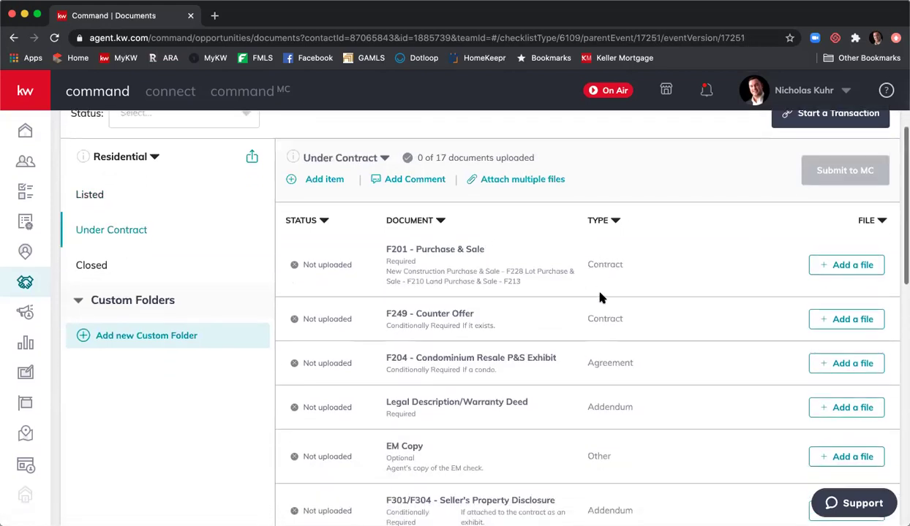
scroll(579, 342, "down", 3)
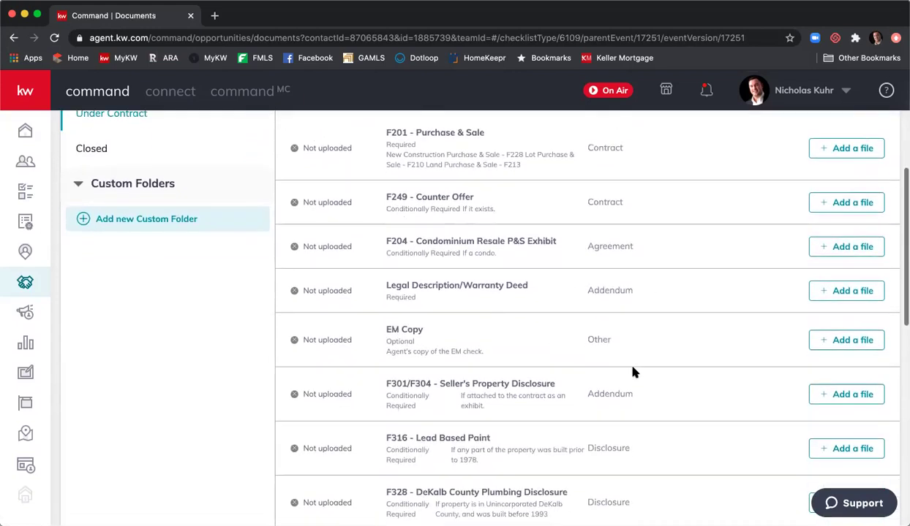
scroll(633, 370, "up", 5)
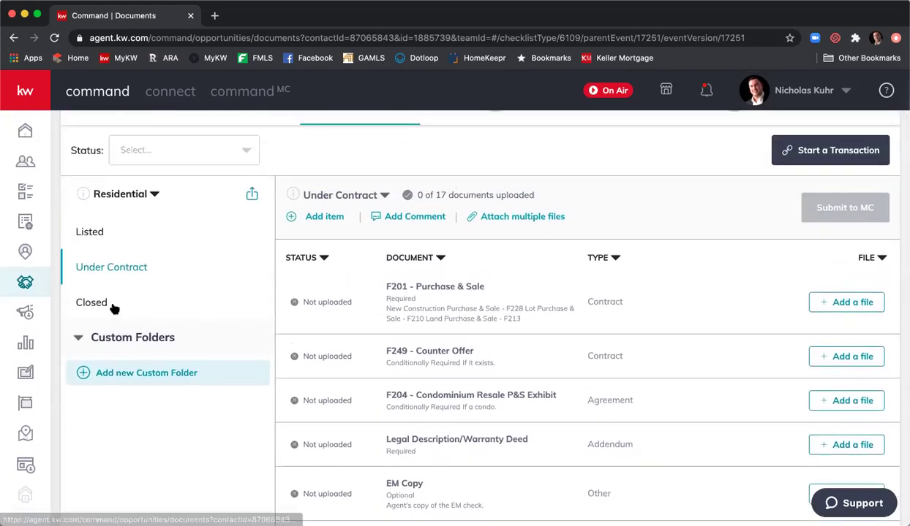
left_click(114, 305)
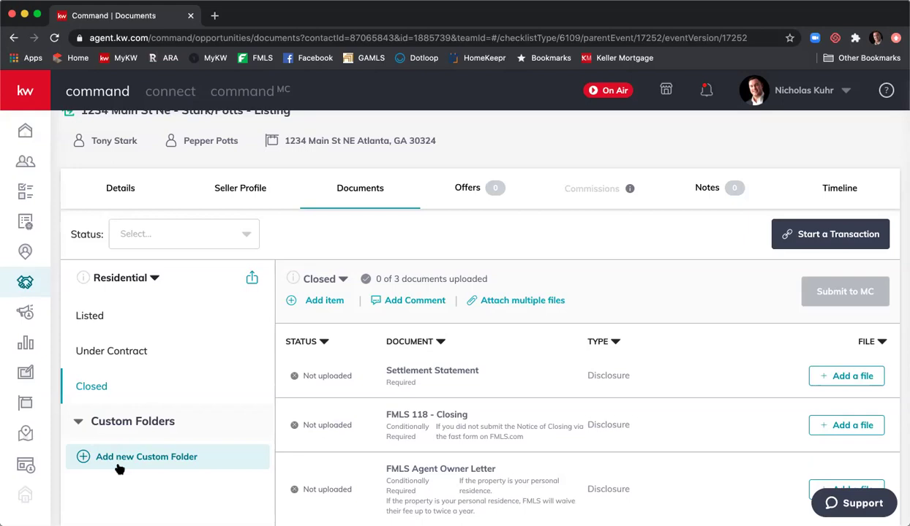
Create a custom folder named 'Inspection Report'
left_click(121, 459)
left_click(435, 290)
type("Inspection ")
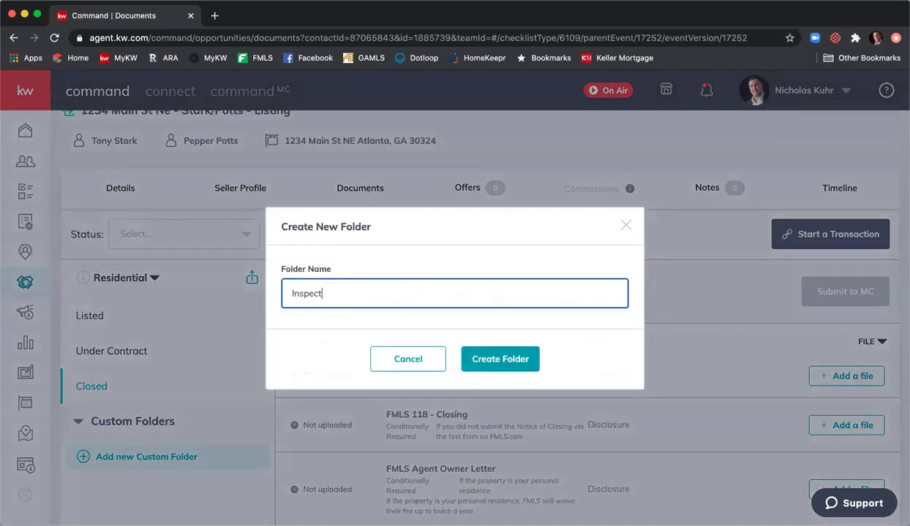
type("Report")
left_click(515, 370)
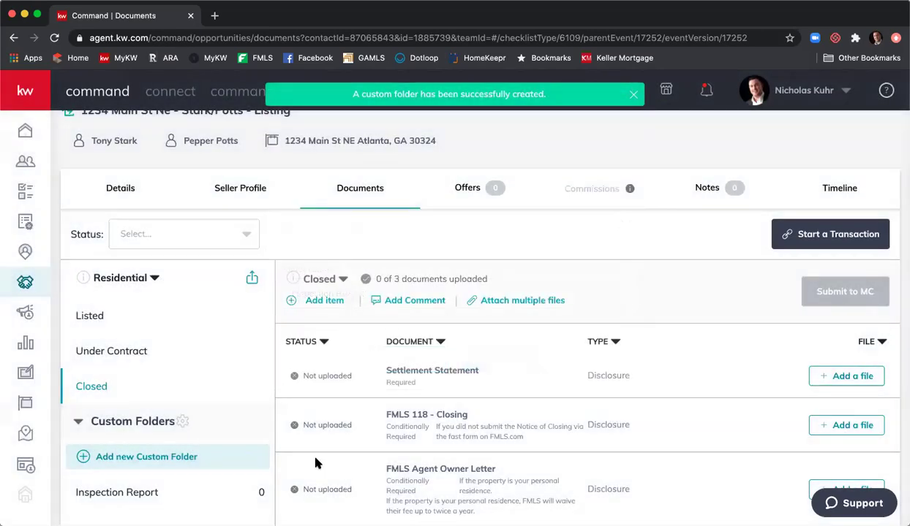
Start an Inspection document with note '1234 Main St NE Inspection Report' in the folder, then cancel it
left_click(201, 489)
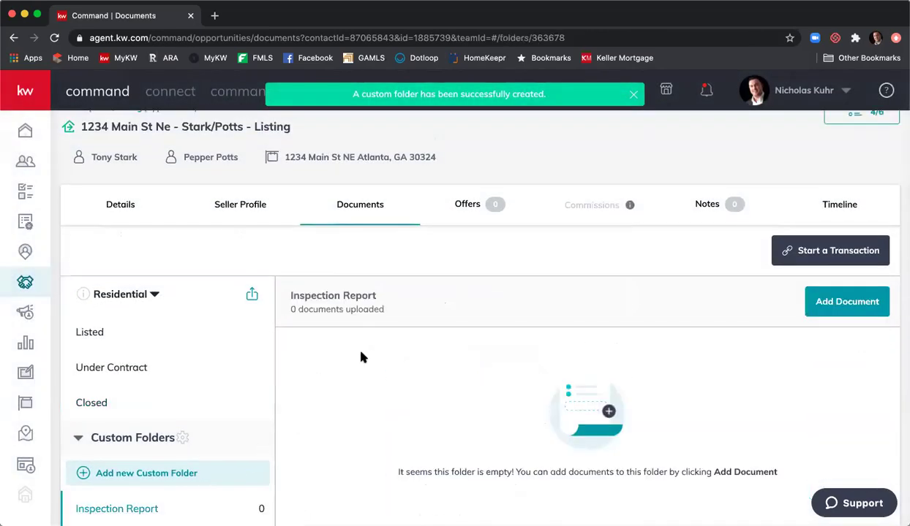
left_click(808, 301)
left_click(434, 264)
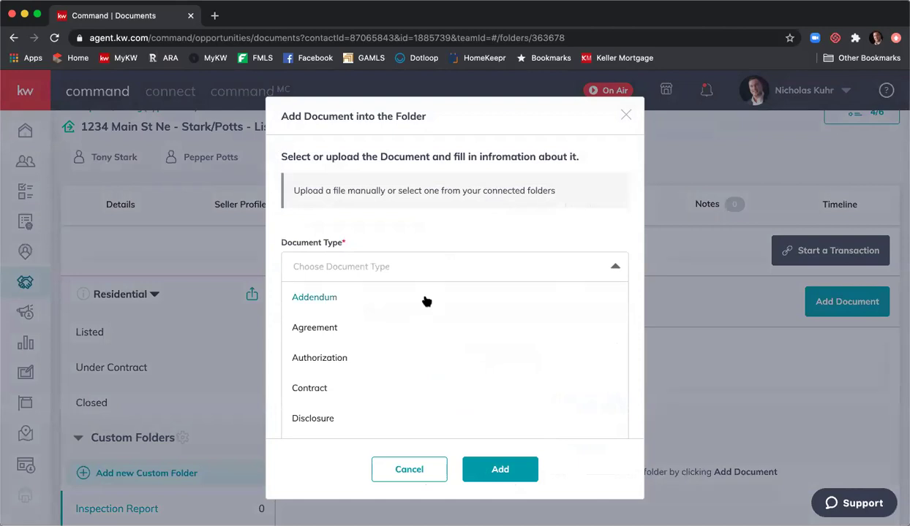
scroll(424, 301, "down", 2)
left_click(381, 395)
left_click(383, 313)
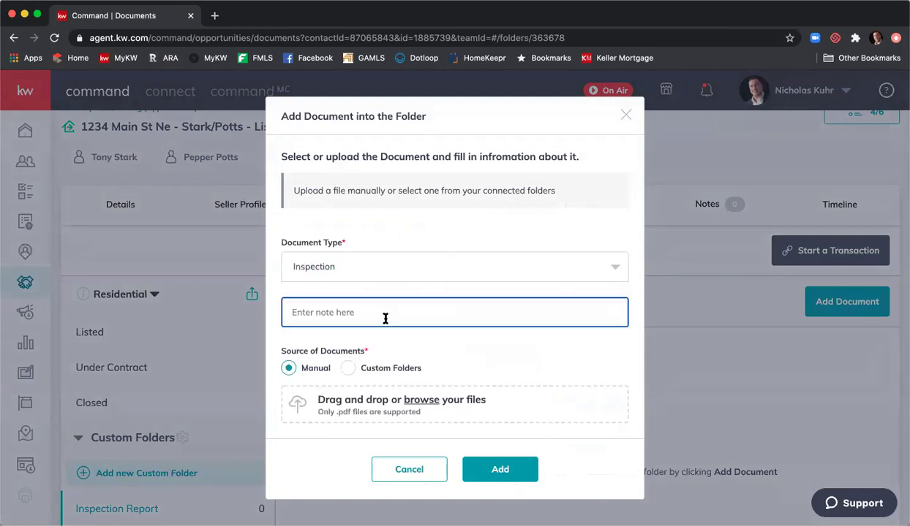
type("1234 Main St NE Ins")
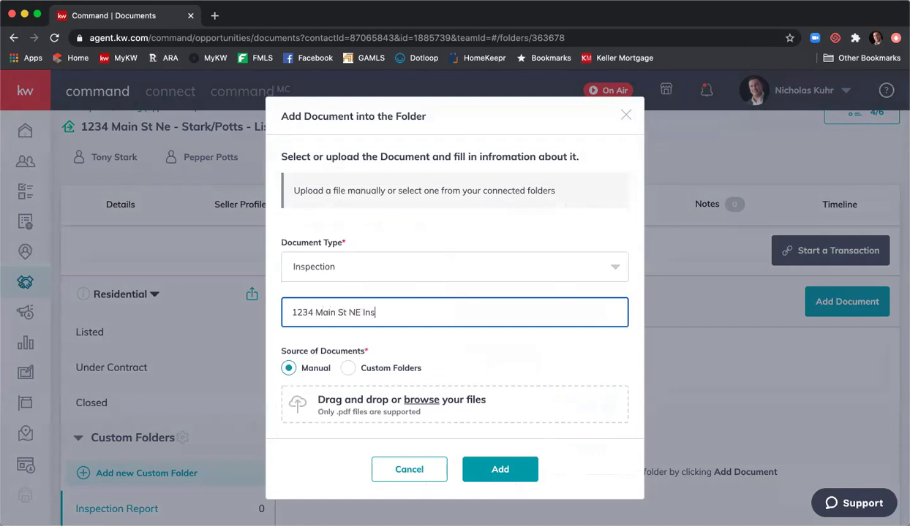
type("pet Re")
key("BackSpace")
key("BackSpace")
key("BackSpace")
key("BackSpace")
type("ction Report")
left_click(405, 472)
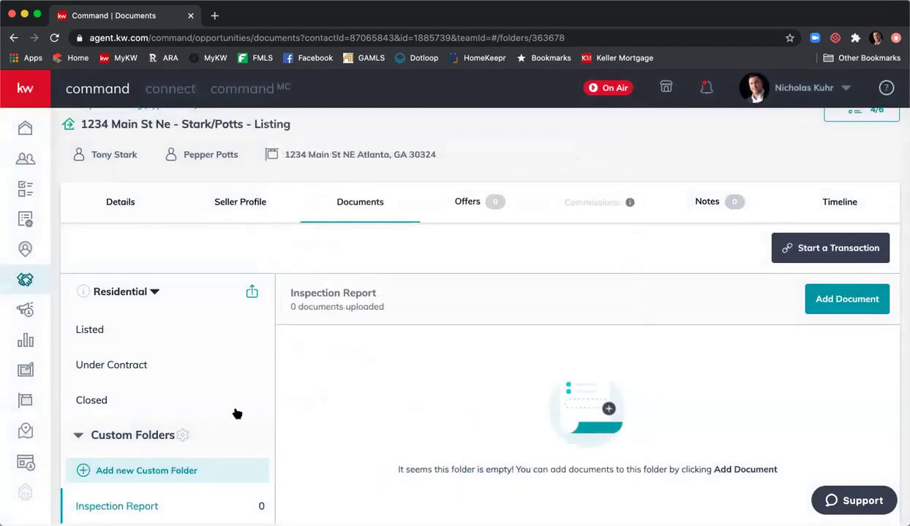
Create a second custom folder named 'Appraisal'
left_click(117, 474)
left_click(390, 295)
type("Apprai")
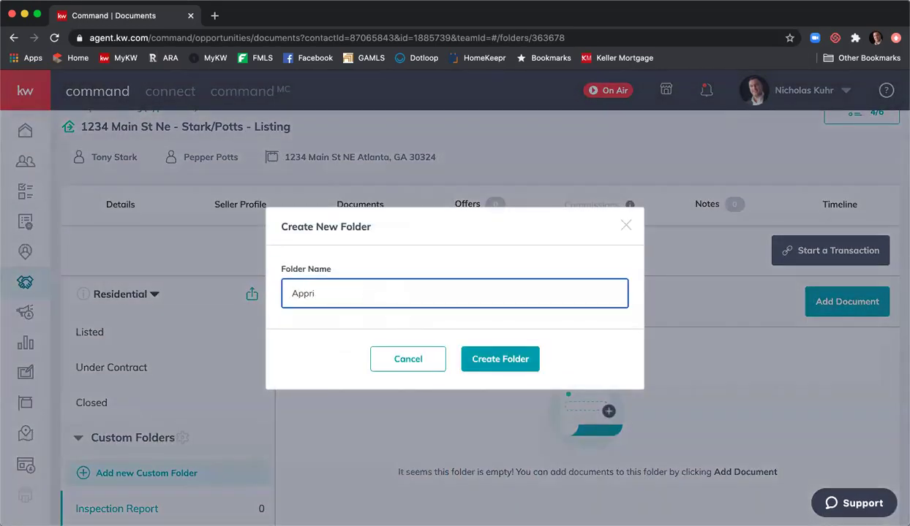
type("sal")
left_click(503, 358)
scroll(354, 335, "down", 1)
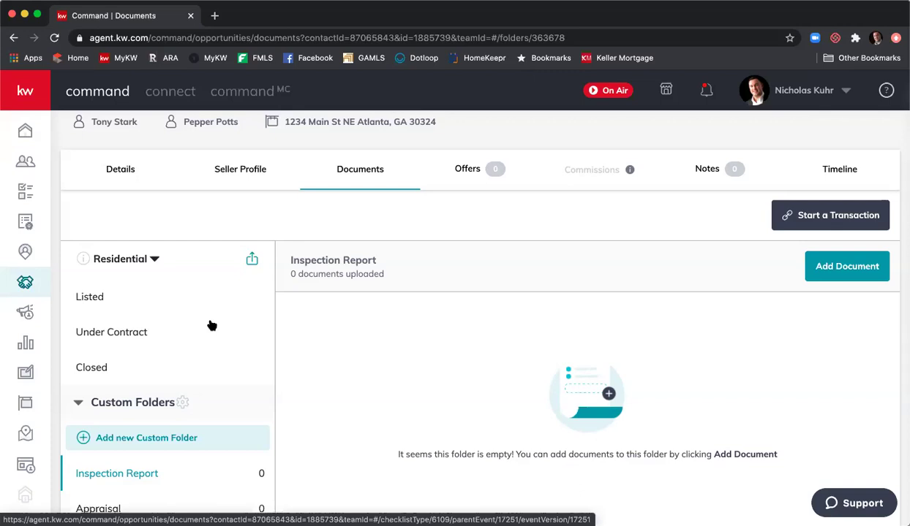
Show the Residential Listed checklist, with 0 of 7 documents uploaded
left_click(109, 298)
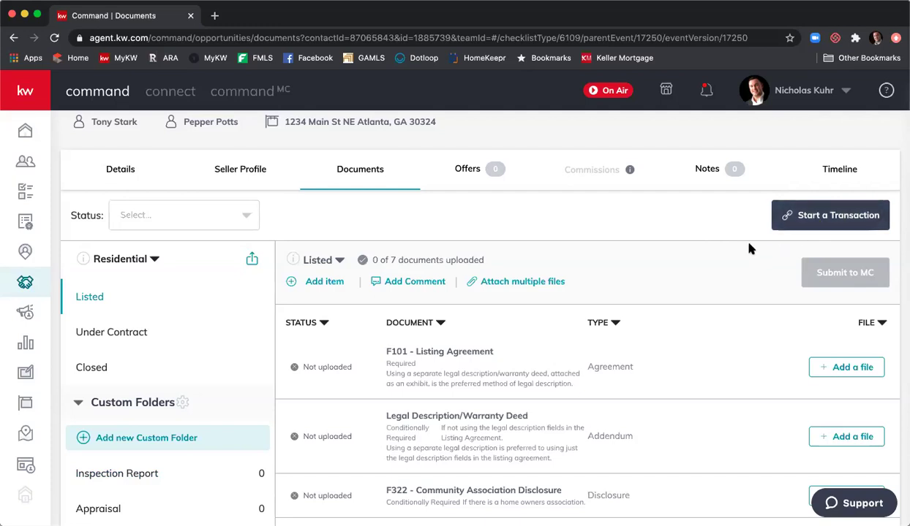
Start a DocuSign Rooms transaction for 1234 Main St NE, then return to the Command documents page
left_click(816, 212)
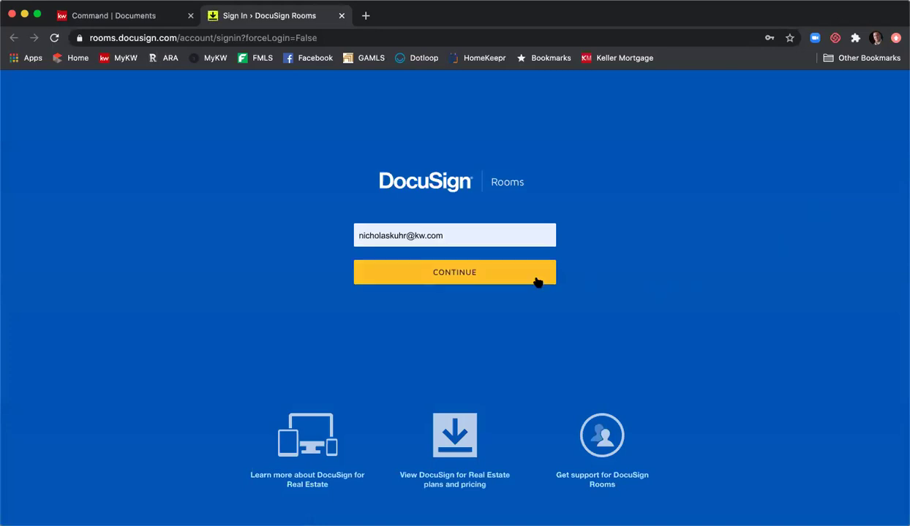
left_click(536, 283)
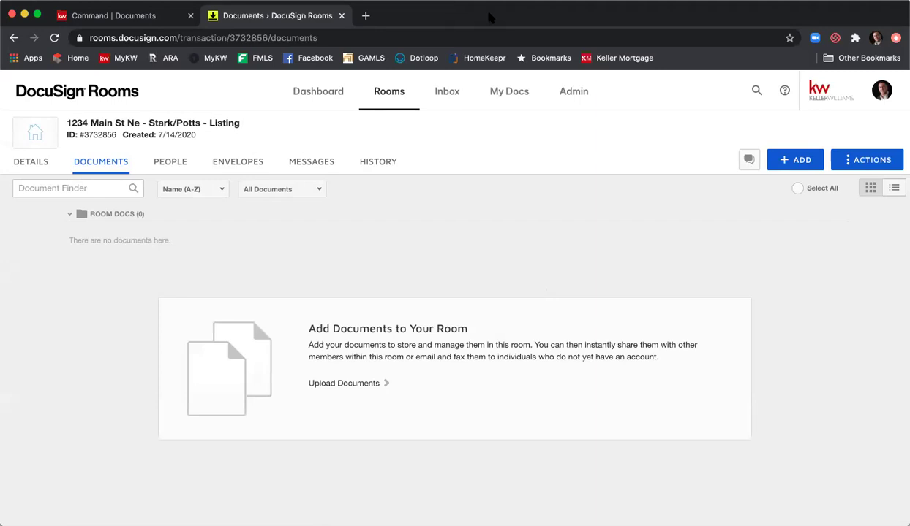
key("ctrl+shift+Tab")
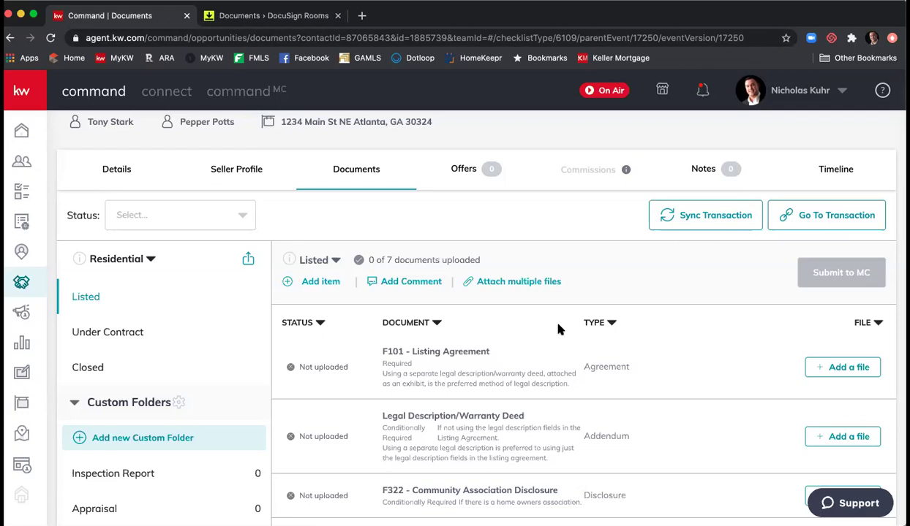
Show the listing's Offers tab, which has no offers yet
scroll(562, 325, "down", 2)
scroll(569, 331, "up", 3)
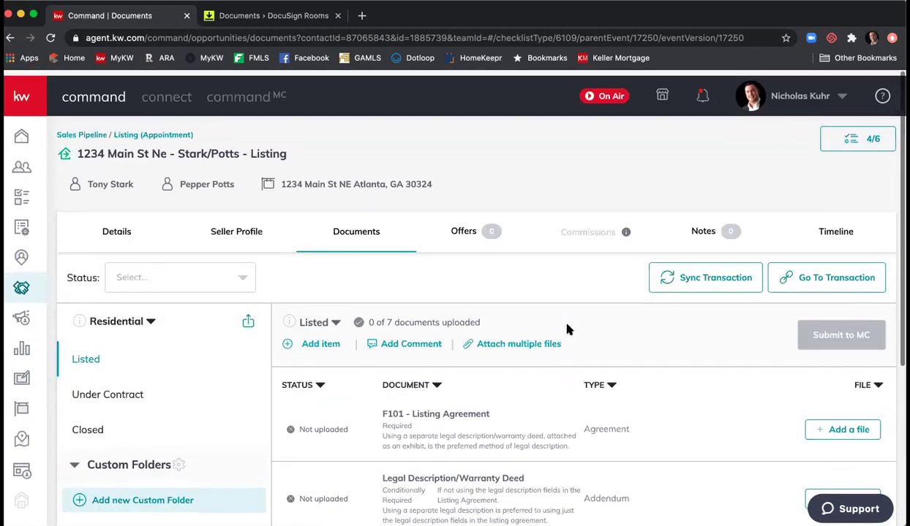
scroll(569, 331, "down", 1)
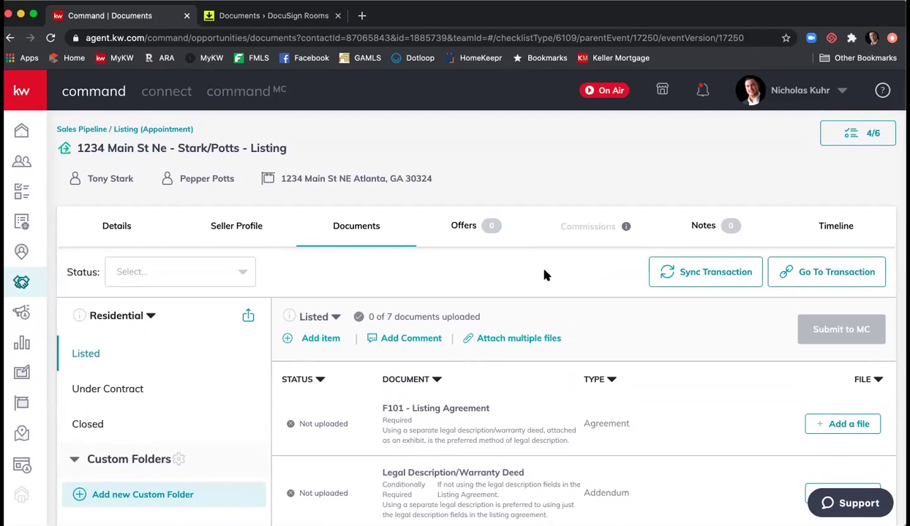
left_click(464, 227)
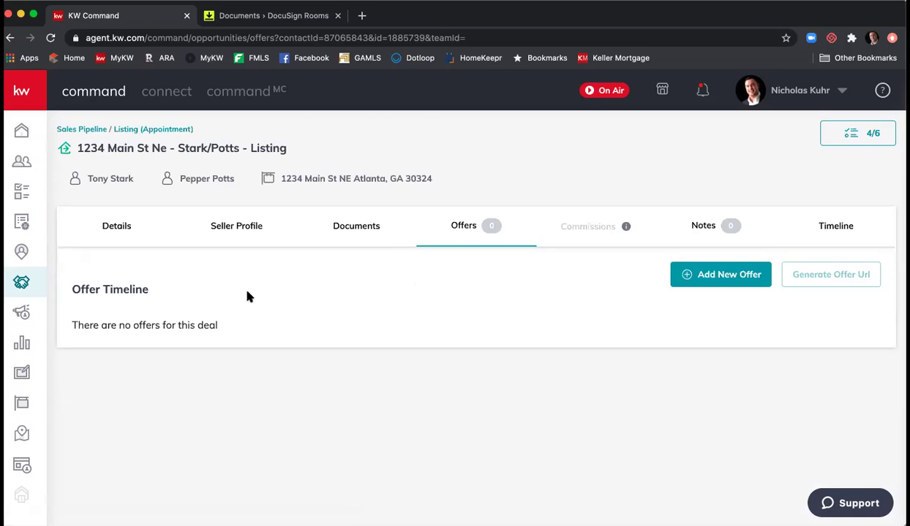
Create a new offer version named '1234 Main St NE - Offer 1'
left_click(707, 283)
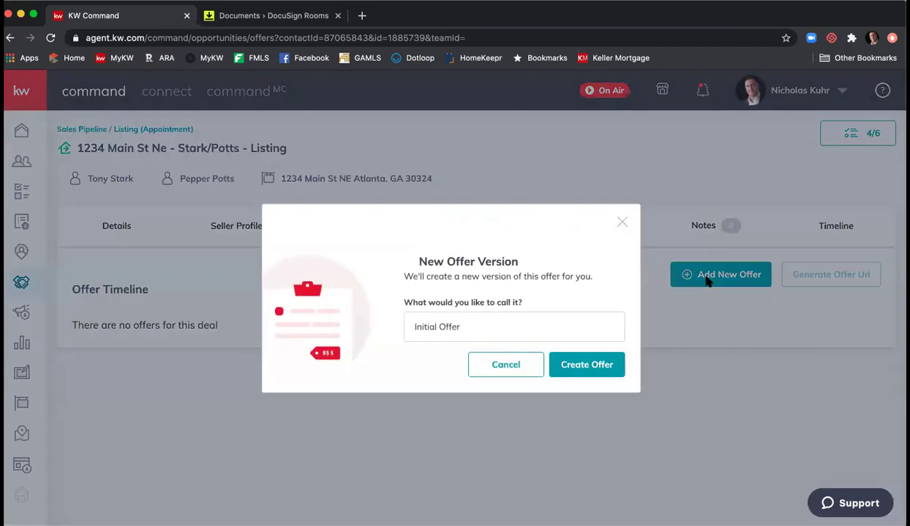
left_click(539, 326)
triple_click(538, 326)
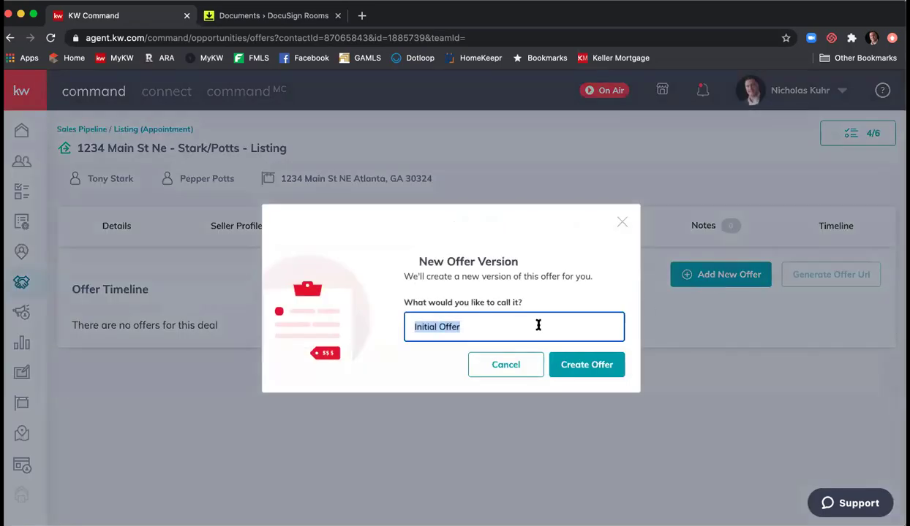
type("1234 Main St NE - Offer 1")
left_click(606, 365)
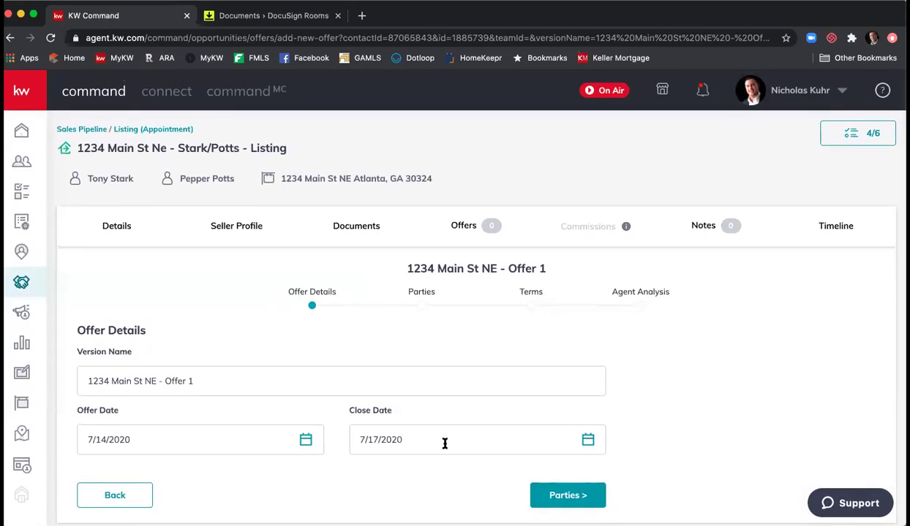
Set the offer's close date to August 14, 2020
left_click(445, 439)
scroll(540, 397, "down", 3)
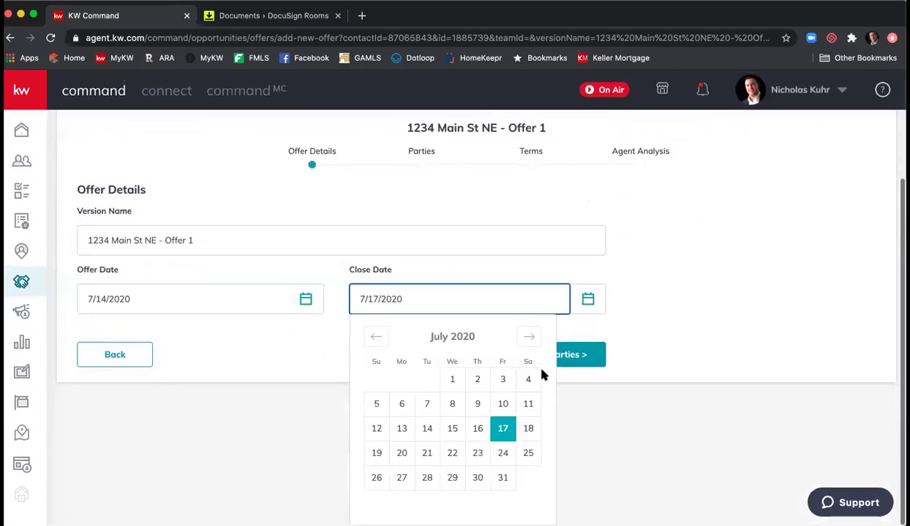
left_click(530, 338)
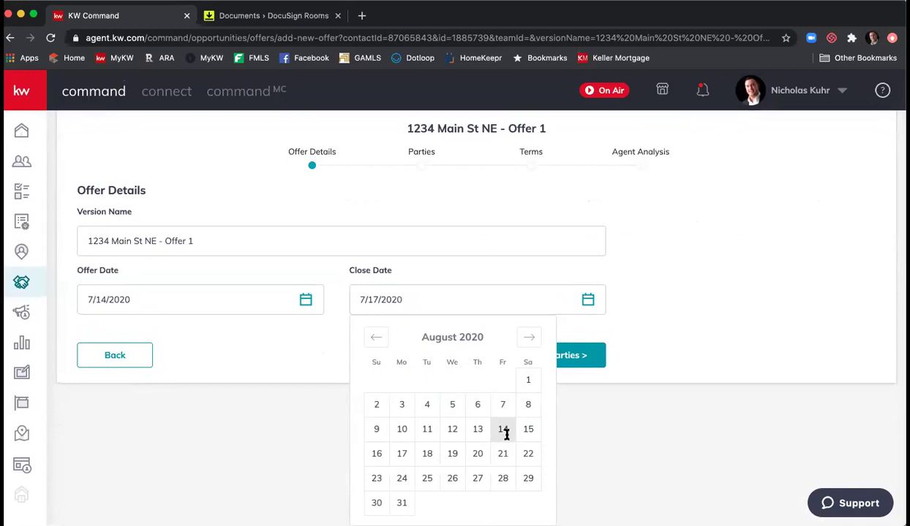
left_click(502, 429)
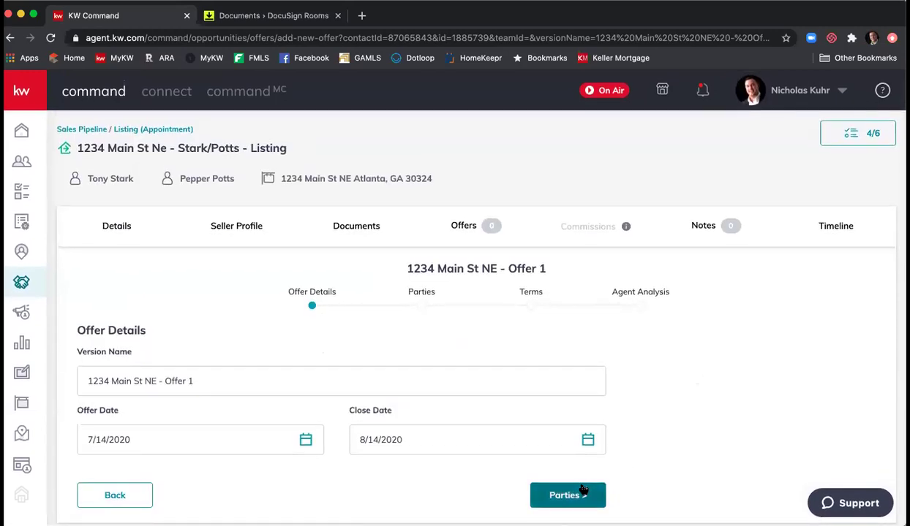
On the offer's Parties step, enter the buyer's name
left_click(583, 490)
scroll(676, 375, "down", 3)
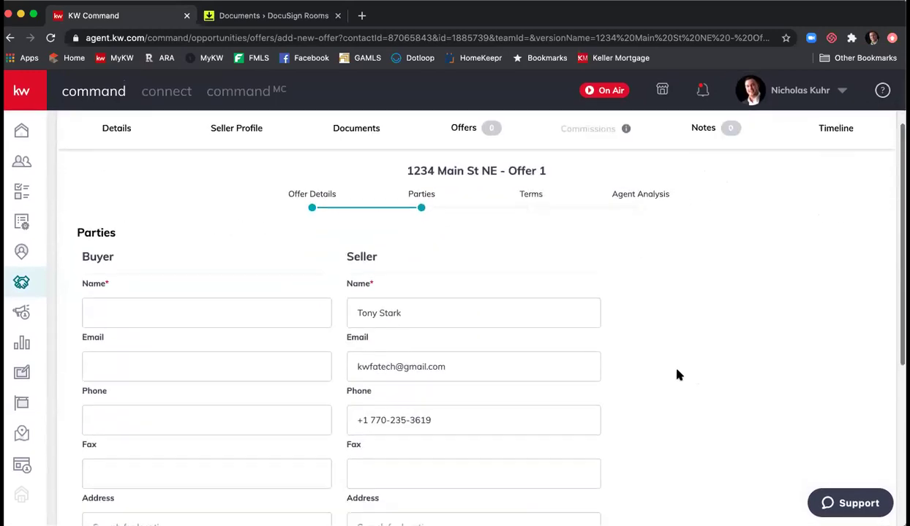
scroll(475, 286, "down", 5)
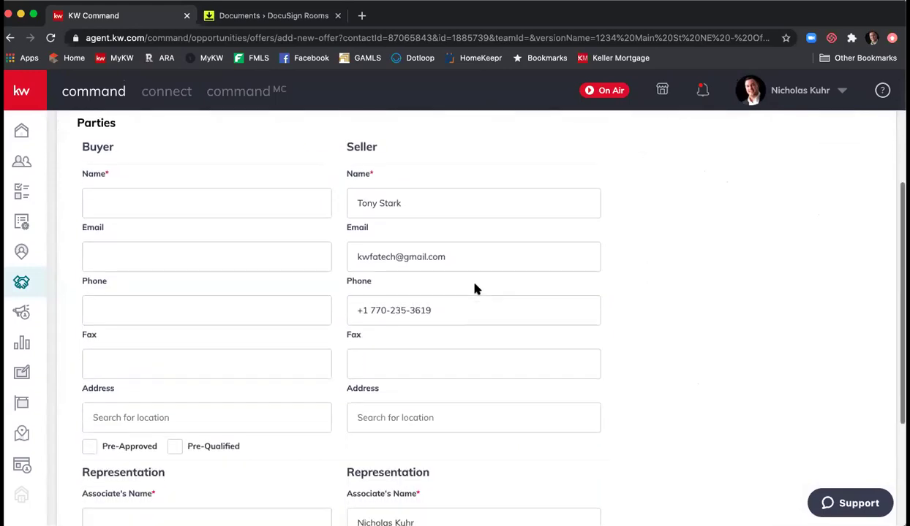
scroll(461, 359, "down", 1)
scroll(463, 341, "up", 4)
left_click(258, 231)
type("John Doe")
Mark the buyer as pre-qualified and set the buyer's associate name to 'Buyers Agent'
scroll(241, 258, "down", 5)
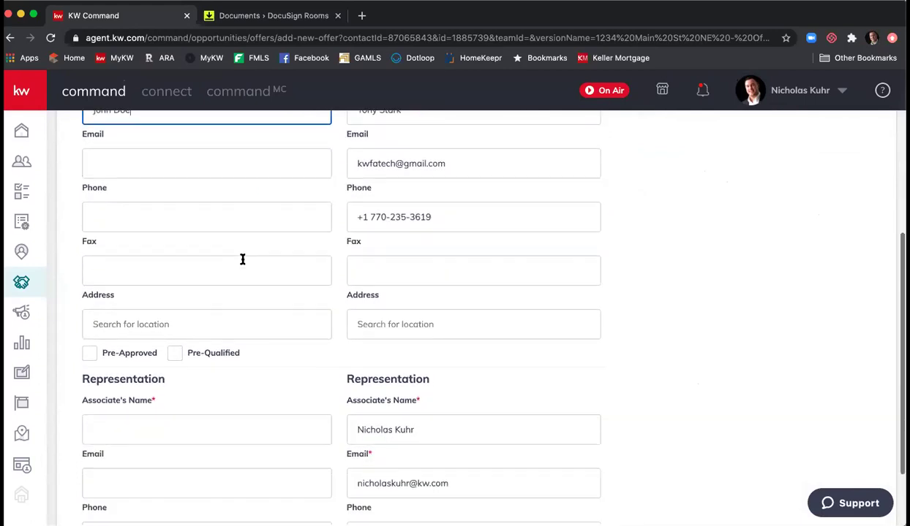
left_click(176, 338)
scroll(202, 389, "down", 2)
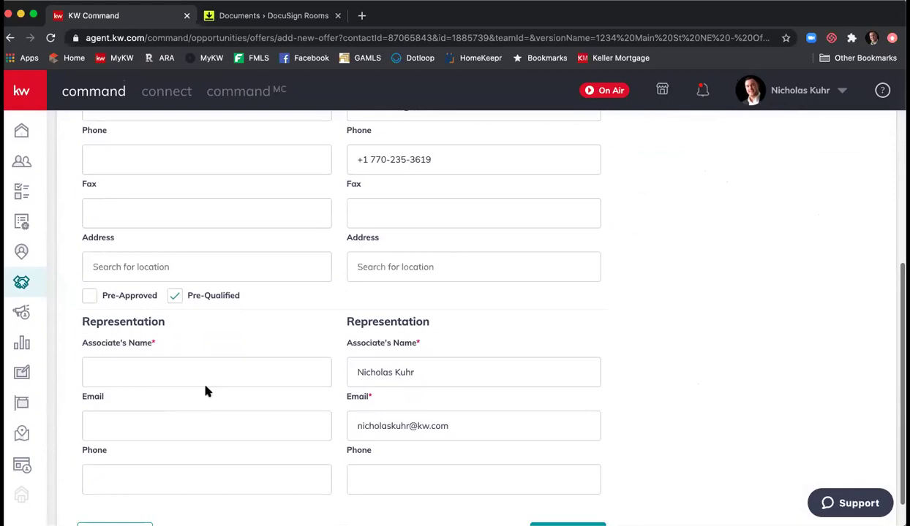
left_click(212, 375)
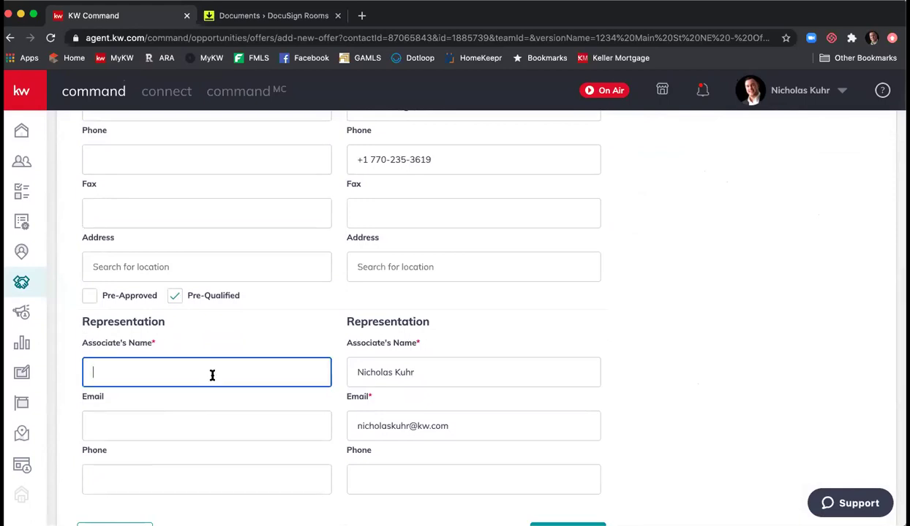
type("Buyers Agent")
scroll(211, 379, "down", 1)
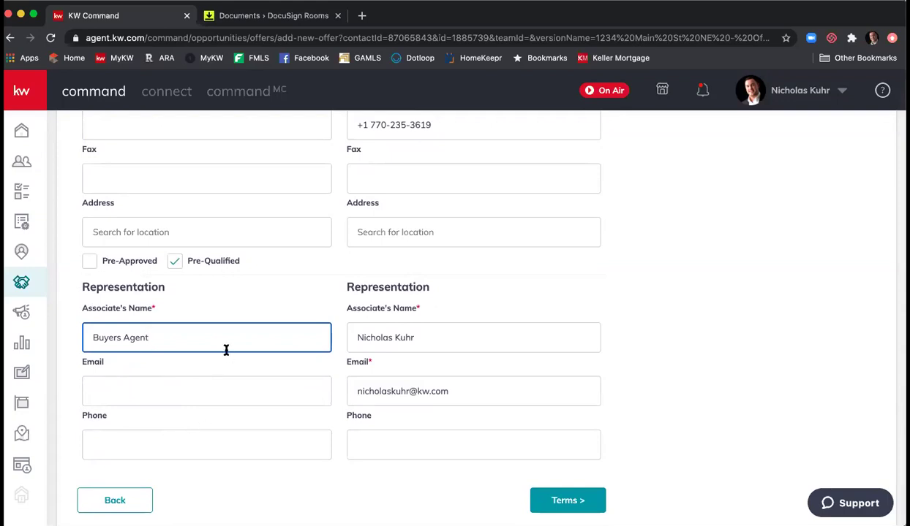
On the Terms step, enter $25,000 cash and a $400,000 finance amount
left_click(568, 499)
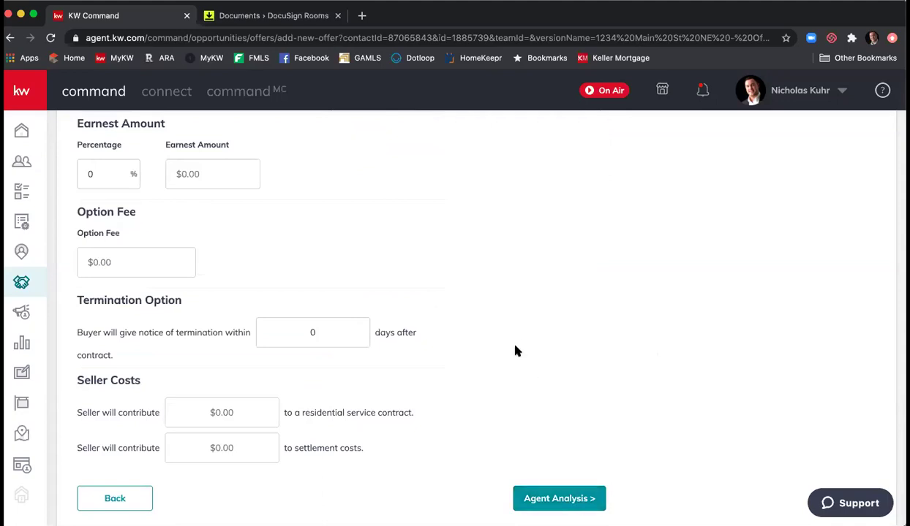
scroll(441, 299, "up", 5)
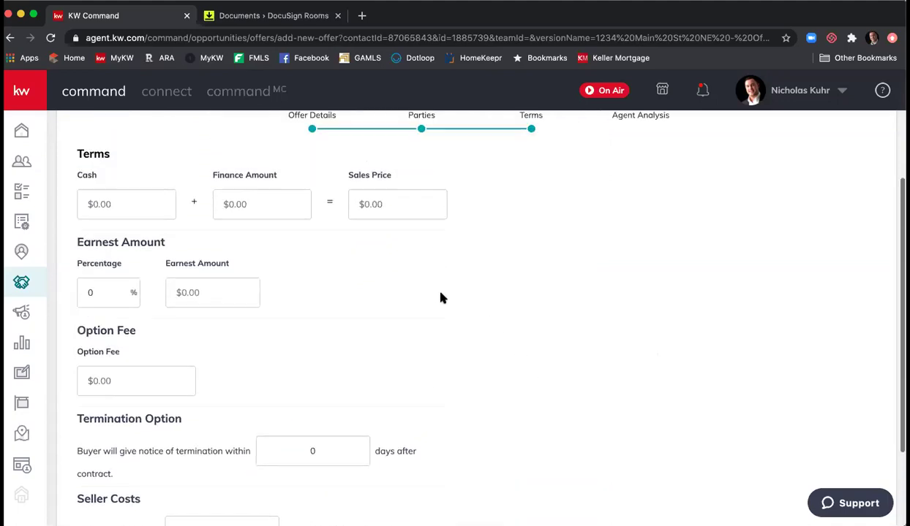
scroll(472, 313, "down", 1)
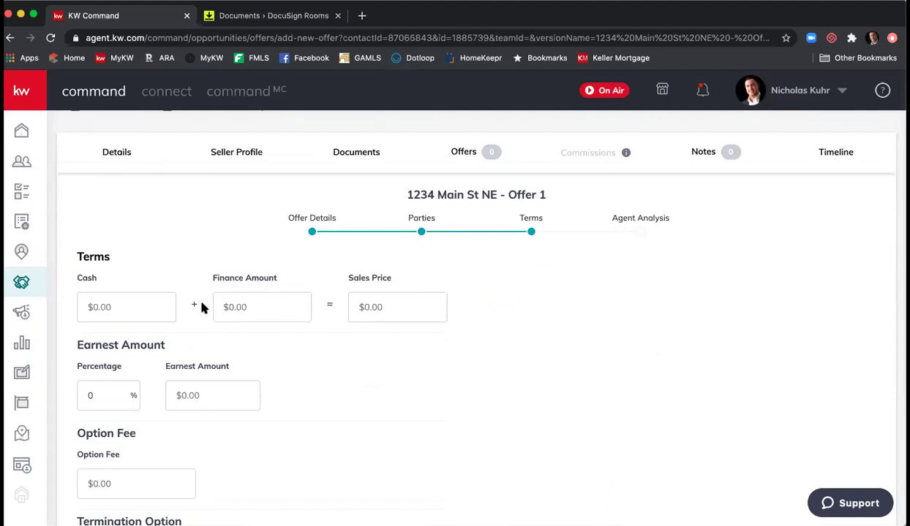
left_click(146, 301)
type("250,000")
key("BackSpace")
left_click(261, 307)
type("4000000")
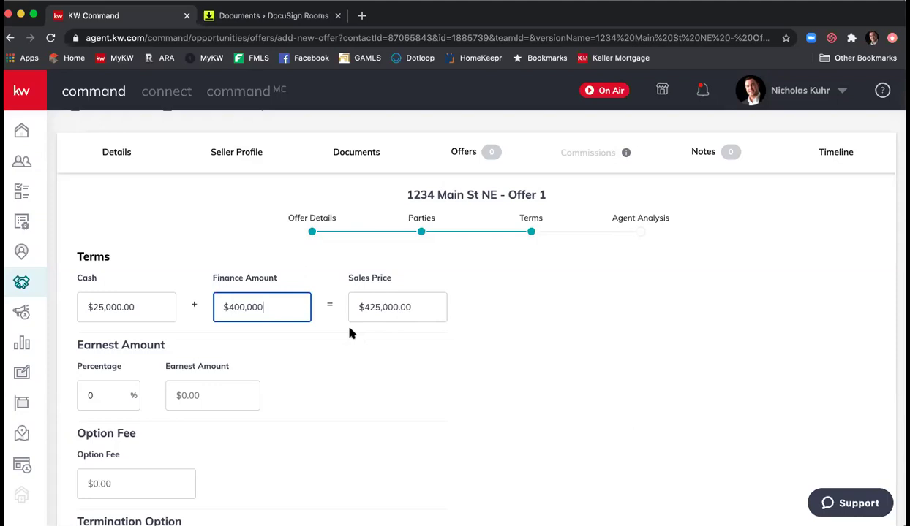
Set the earnest money to a $6,500 dollar amount
scroll(125, 312, "down", 2)
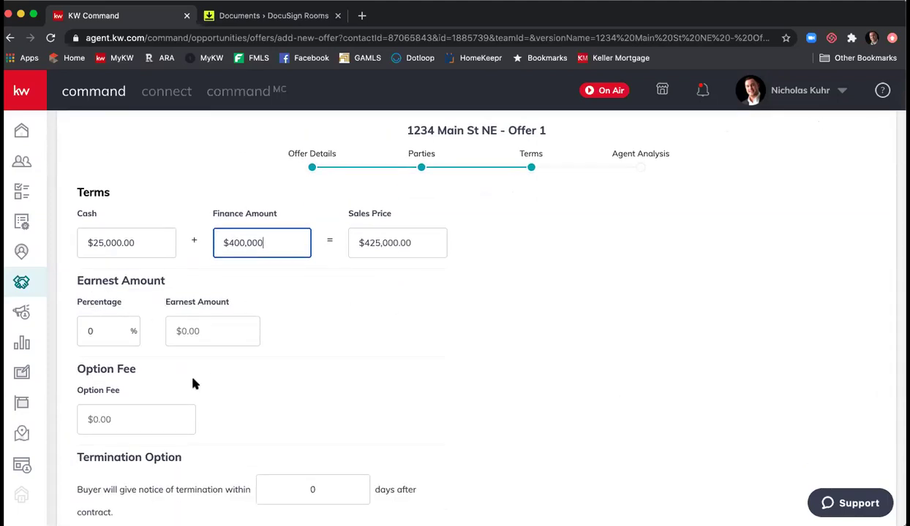
left_click(114, 332)
type("1")
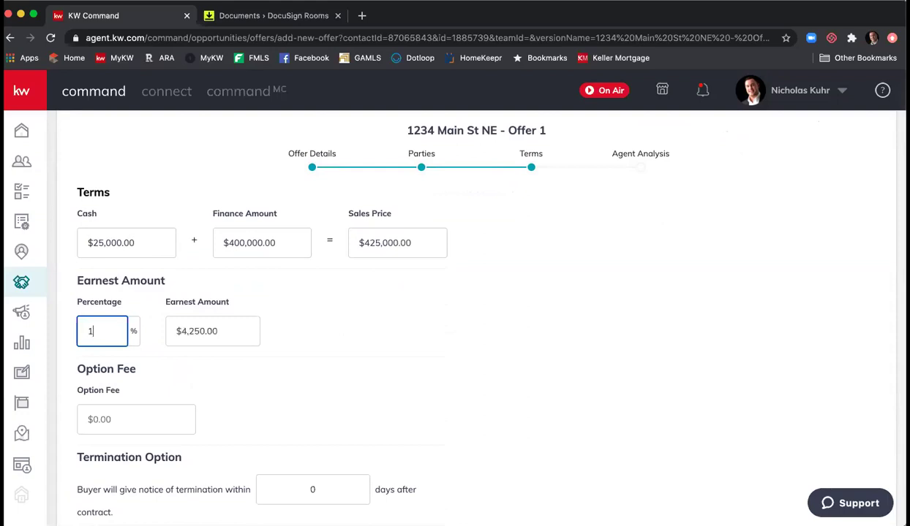
key("BackSpace")
left_click(191, 332)
type("6500")
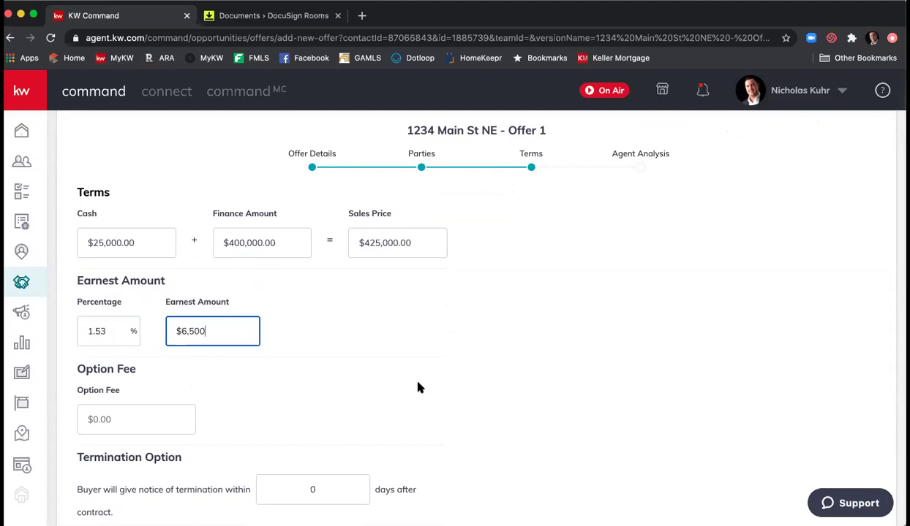
Set the termination option period to 10 days
scroll(416, 386, "down", 3)
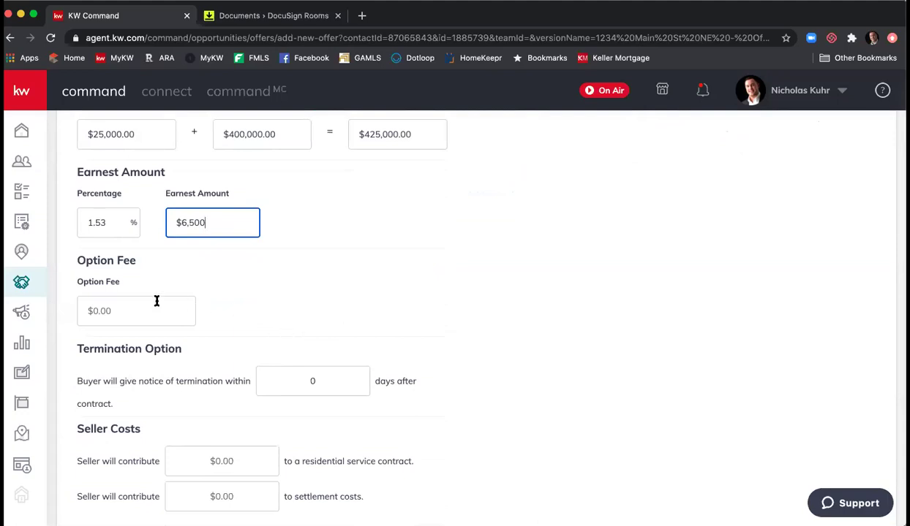
scroll(153, 300, "down", 2)
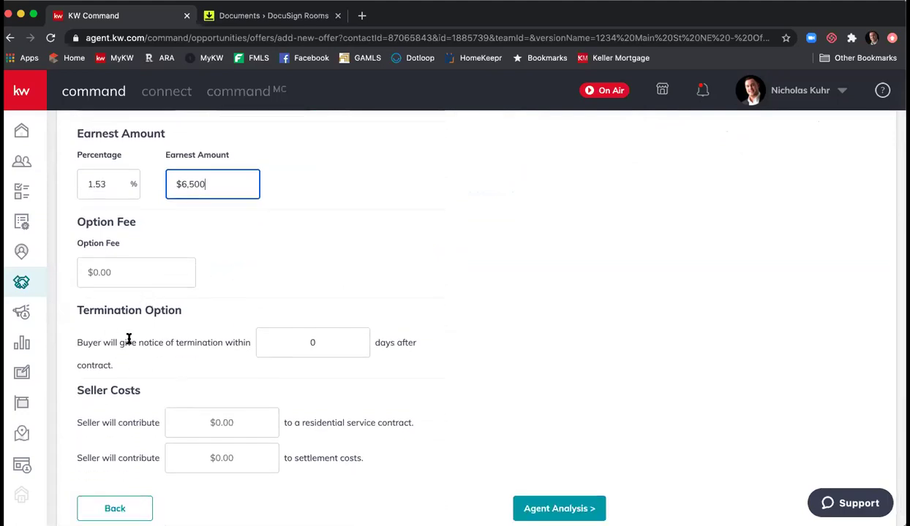
scroll(190, 339, "down", 1)
left_click(292, 331)
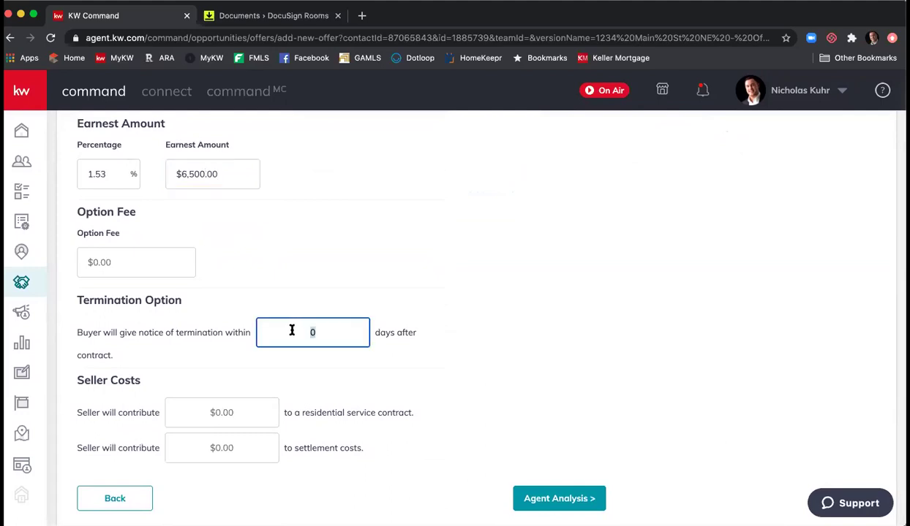
type("10")
scroll(502, 339, "up", 1)
triple_click(501, 340)
left_click(497, 342)
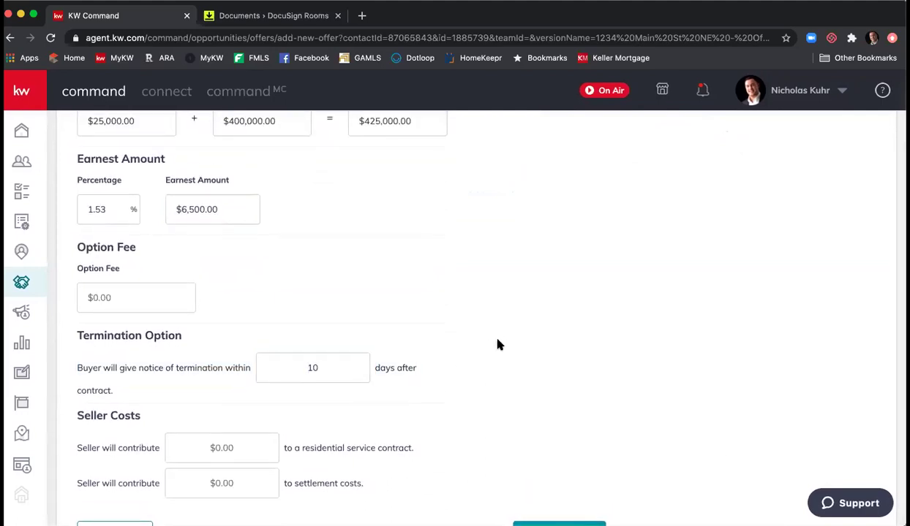
scroll(498, 345, "up", 5)
scroll(499, 345, "down", 4)
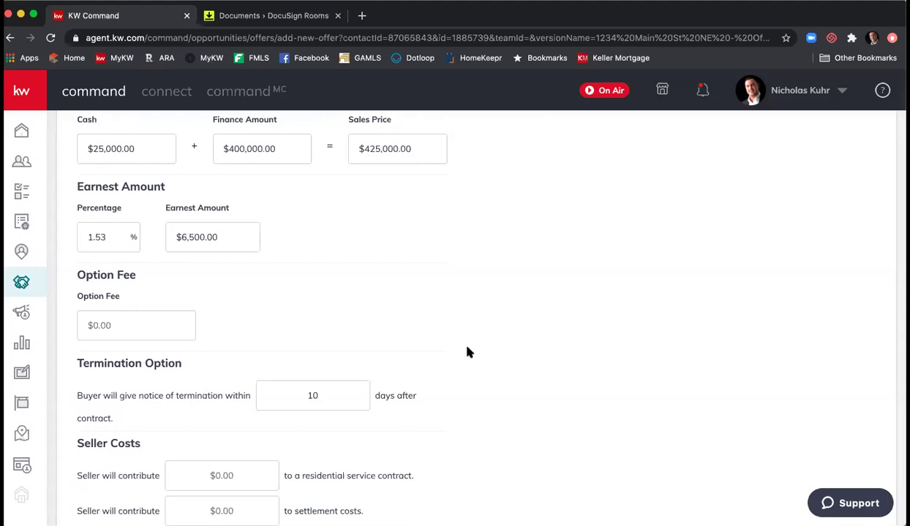
Enter seller costs of $525.00 for the service contract and $4,500 for settlement, then go to Agent Analysis
scroll(139, 362, "down", 1)
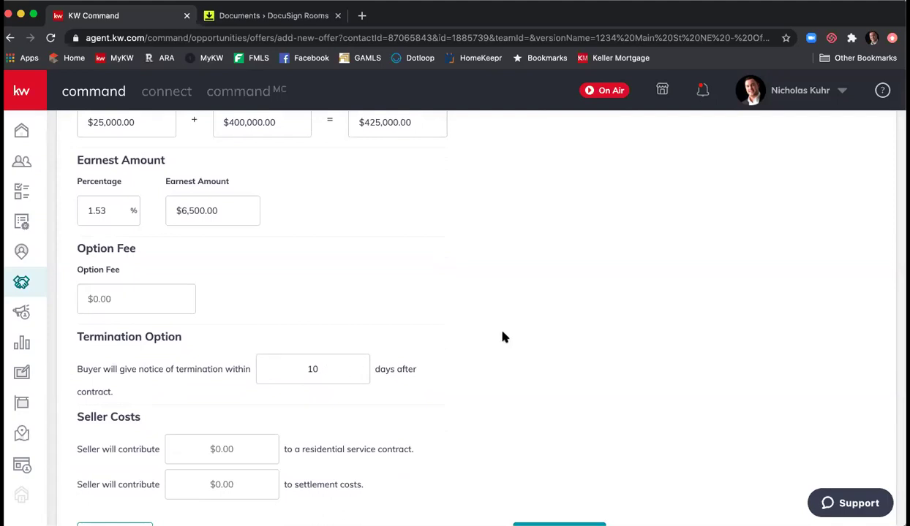
scroll(502, 337, "down", 1)
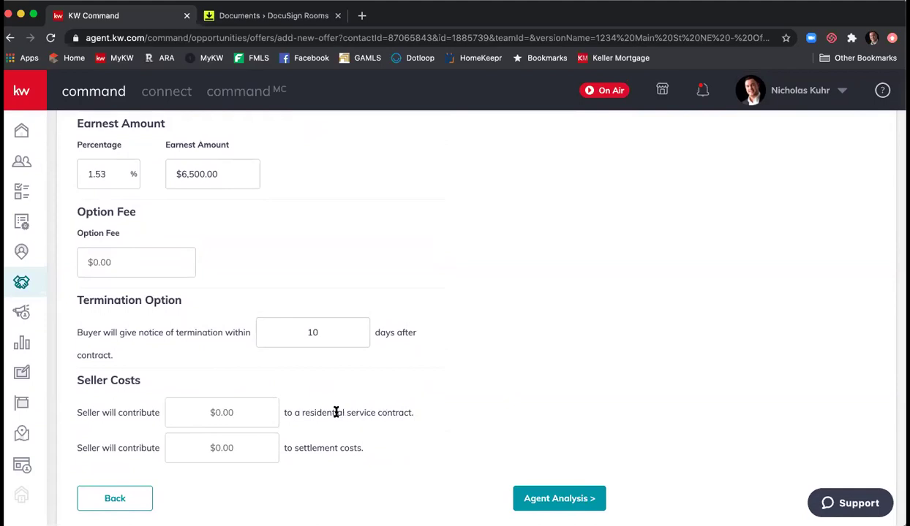
left_click(257, 413)
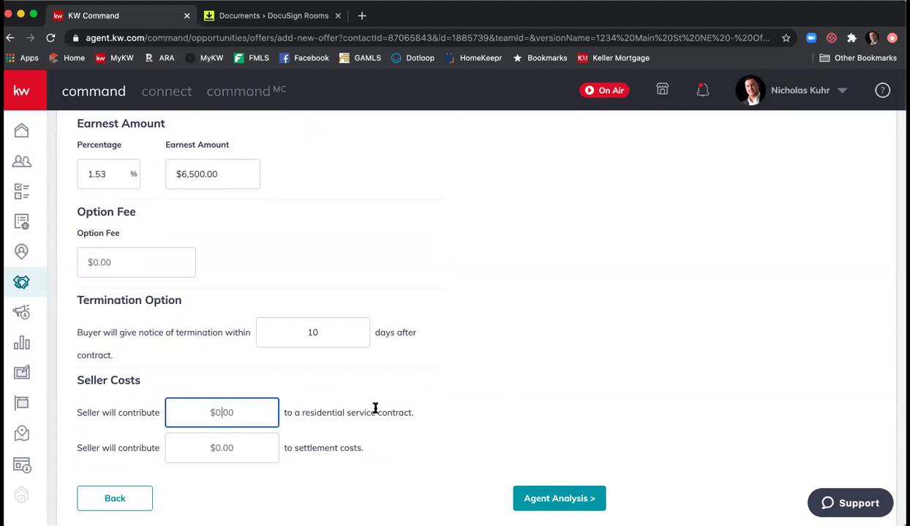
type("525.00")
left_click(220, 449)
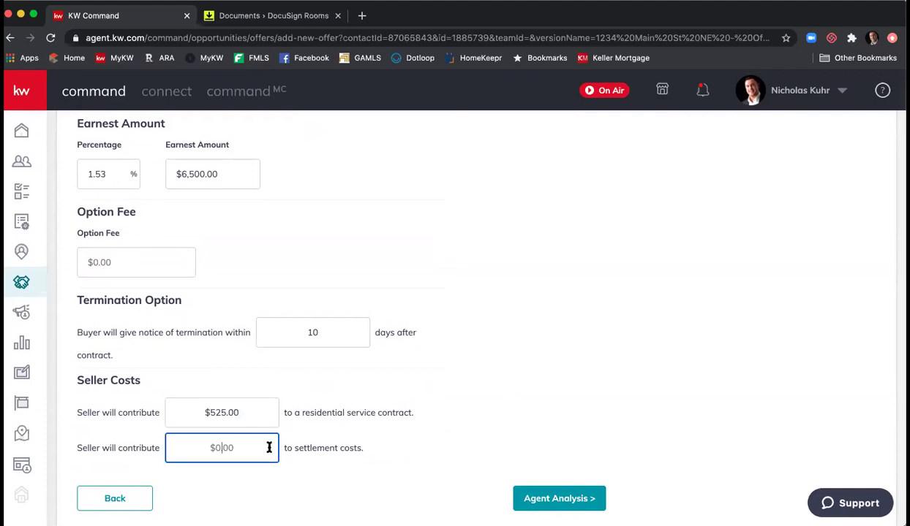
type("4500")
left_click(558, 499)
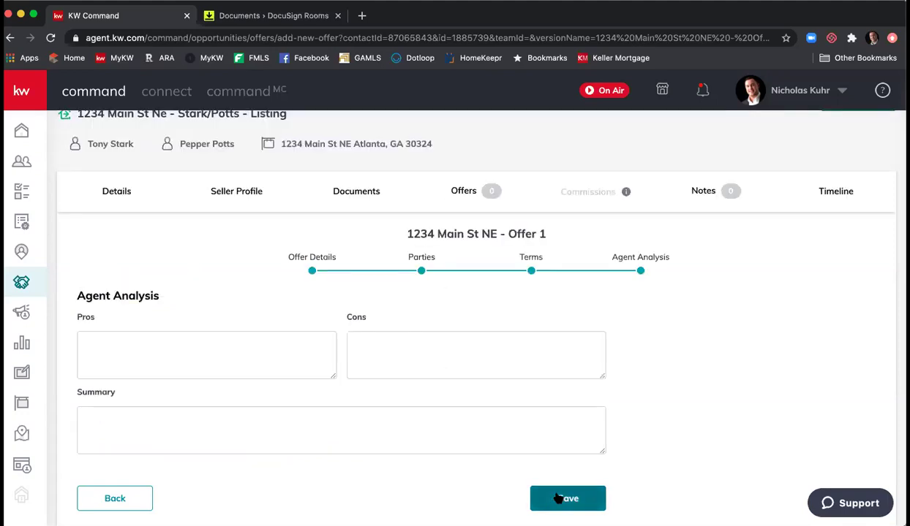
List the offer's pros: 'Quick closing', 'Pre-qualified', 'Full ask over'
left_click(226, 356)
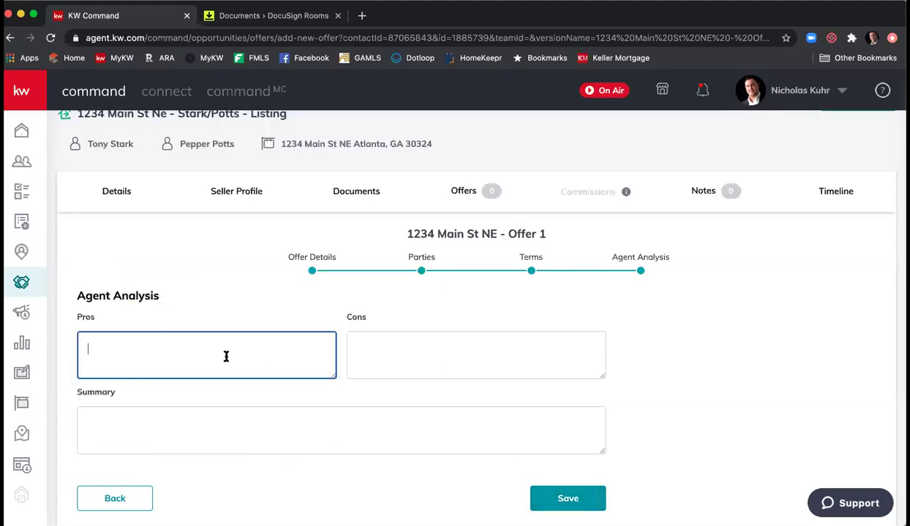
type("Quick closing")
key("Return")
type("W")
key("BackSpace")
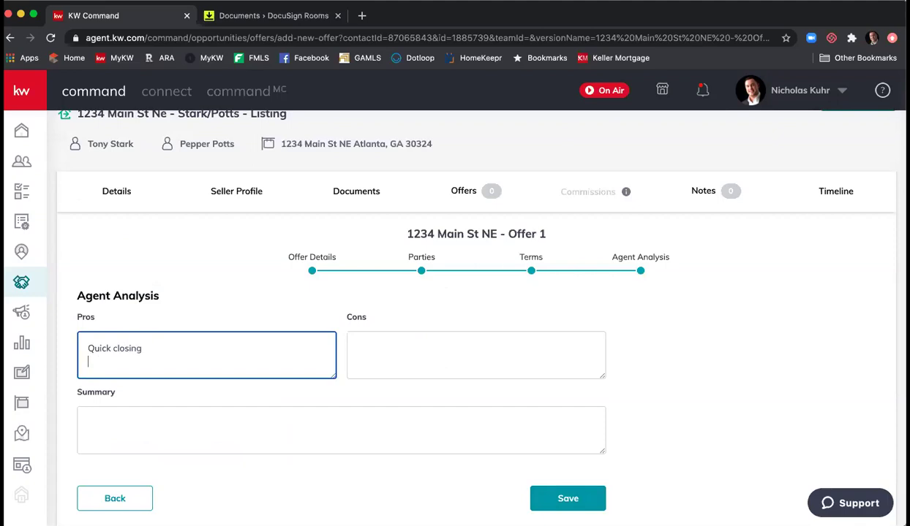
type("Pre-qualified")
key("Return")
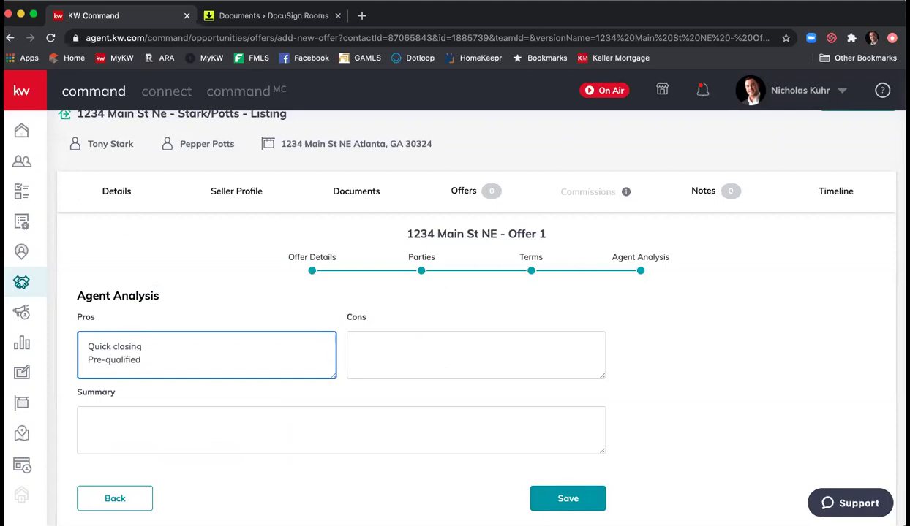
type("Full ask over")
List the cons: 'Want closing costs' and 'Bad experience with requested closing attorney'
left_click(381, 334)
type("Want c")
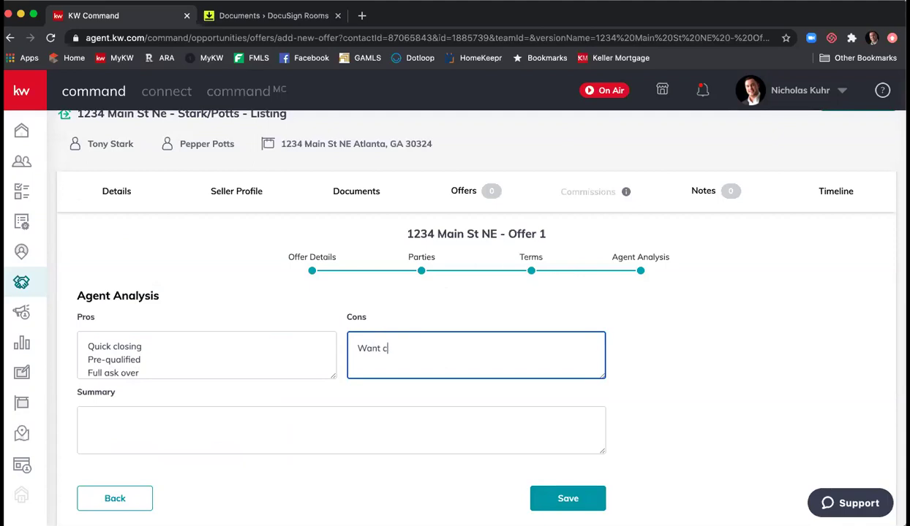
type("losing costs")
key("Return")
type("Don't pl")
key("BackSpace")
key("BackSpace")
type("o")
key("BackSpace")
key("BackSpace")
key("BackSpace")
key("BackSpace")
key("BackSpace")
key("BackSpace")
key("BackSpace")
key("BackSpace")
type("ab")
key("BackSpace")
key("BackSpace")
key("Return")
type("Bad e")
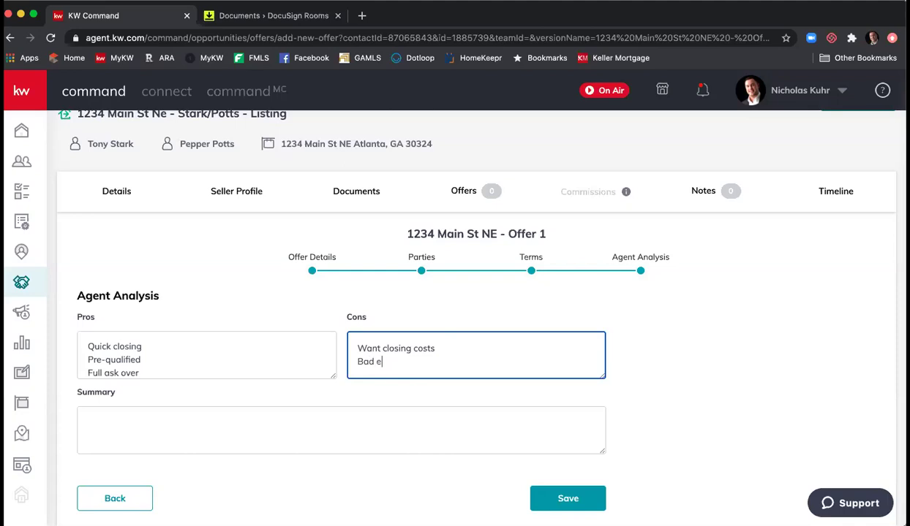
type("xperience with request")
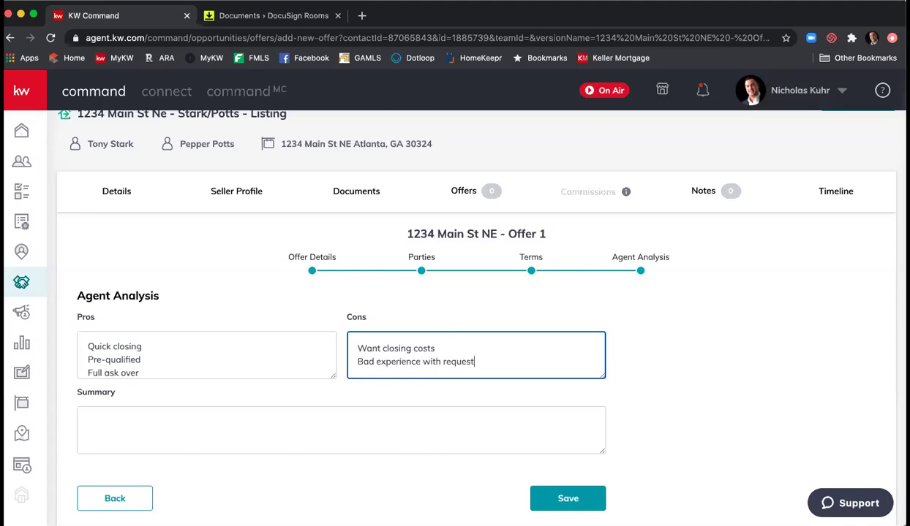
type("ed closing attorney")
Write the summary 'Overall, I like this offer.' and save the offer
left_click(88, 424)
type("Over")
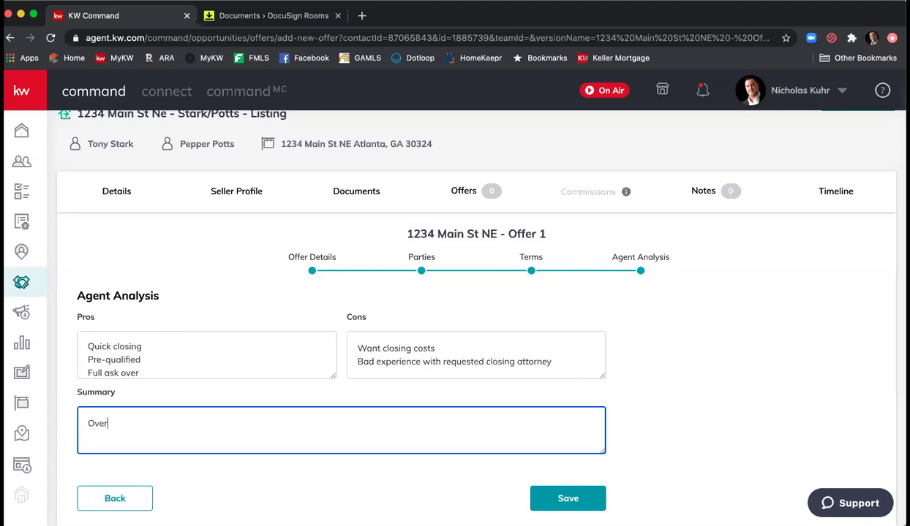
type("all, I like this offer.")
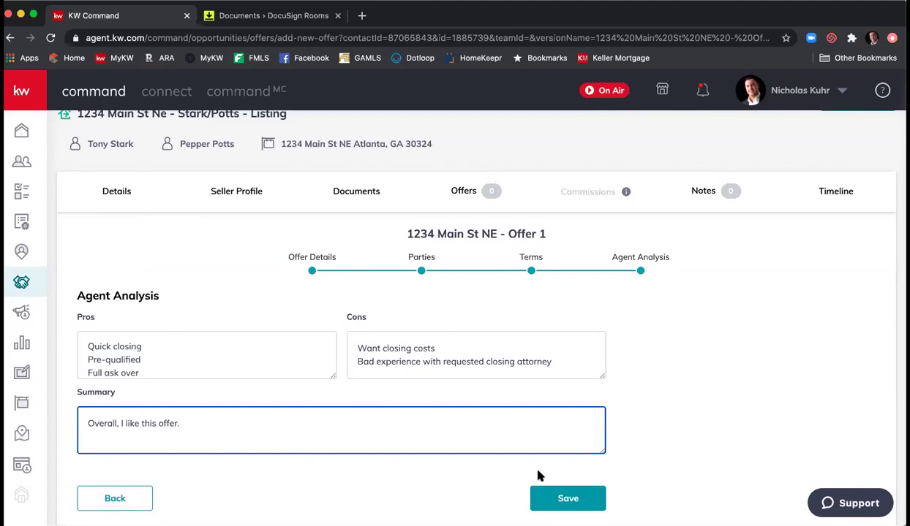
left_click(551, 499)
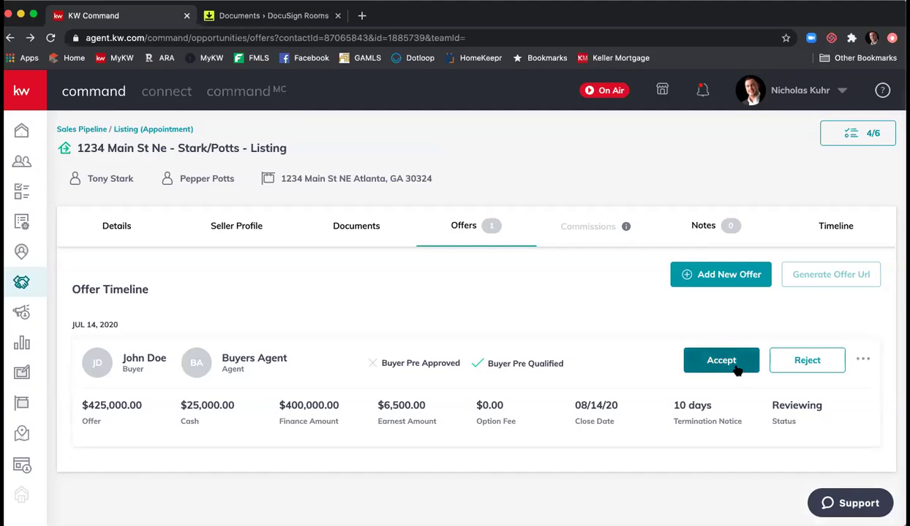
Start a 'Counter Offer 1' negotiation on the $425,000 offer, back out, and reopen its actions
left_click(866, 360)
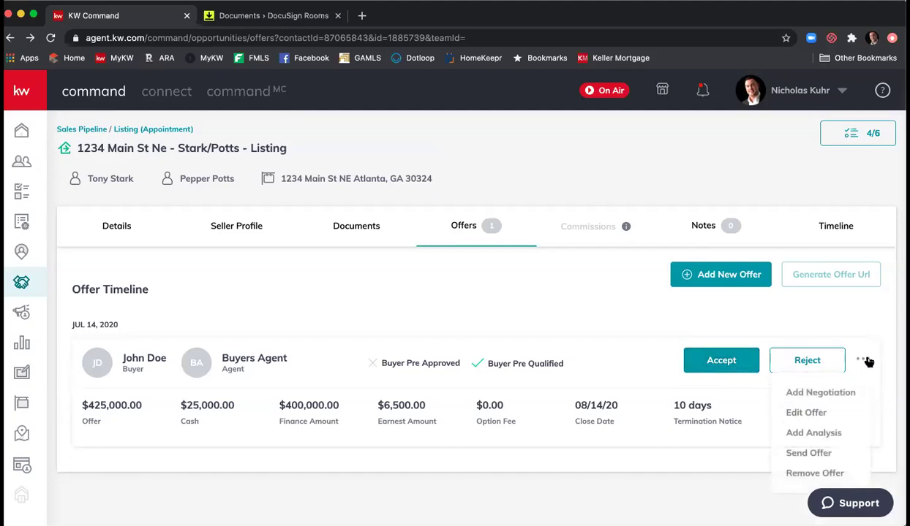
left_click(834, 392)
left_click(497, 326)
type("Counter Off")
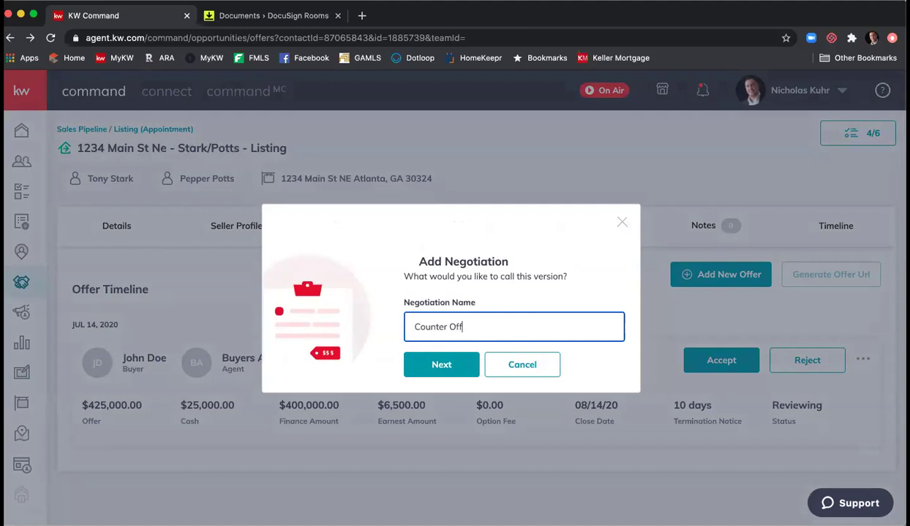
type("er 1")
left_click(464, 366)
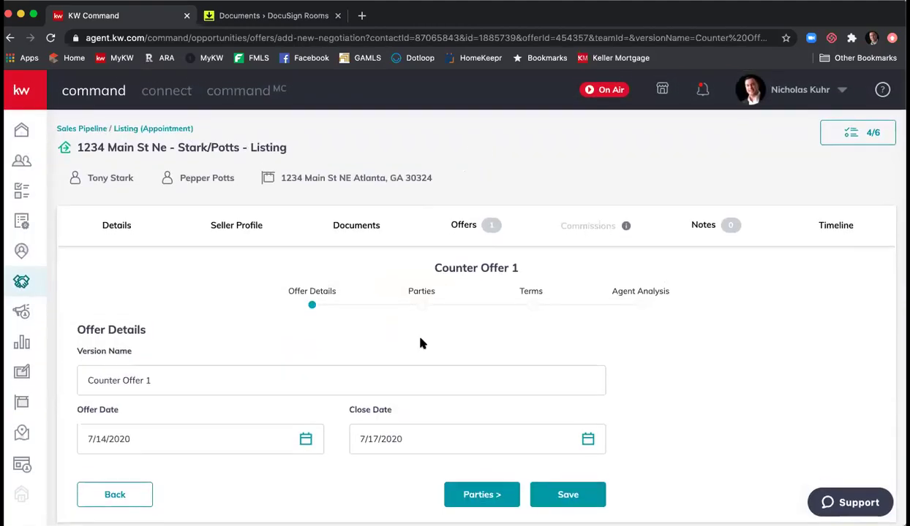
left_click(97, 494)
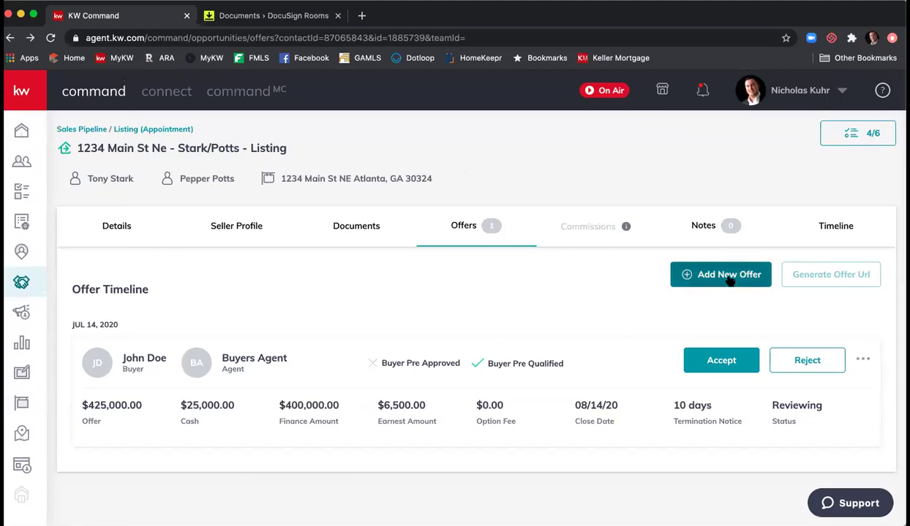
left_click(859, 360)
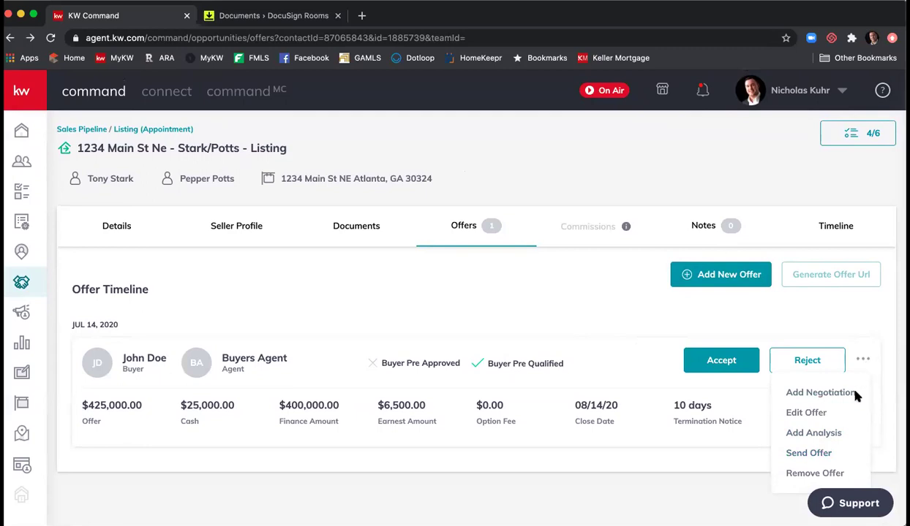
Start a Send Offer e-mail with the subject '1234 Main St | Review Offer'
left_click(808, 453)
scroll(414, 327, "down", 3)
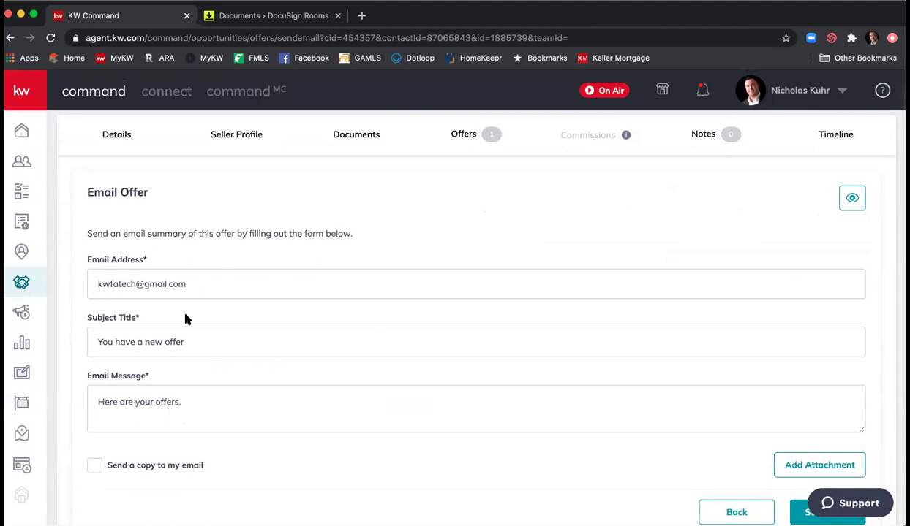
triple_click(193, 342)
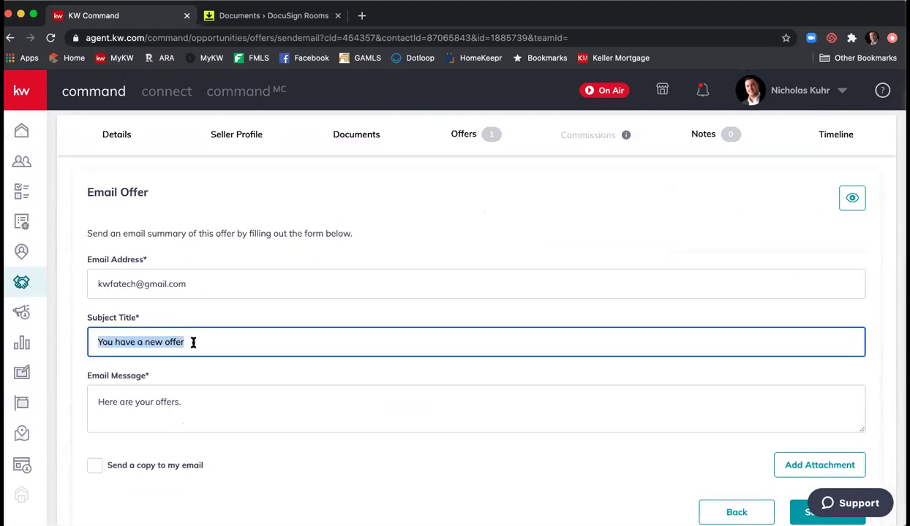
type("1234 Main St | Review Offer")
Add 'Please review.' to the message and send a copy to my email
left_click(98, 402)
left_click(198, 408)
type("Please re")
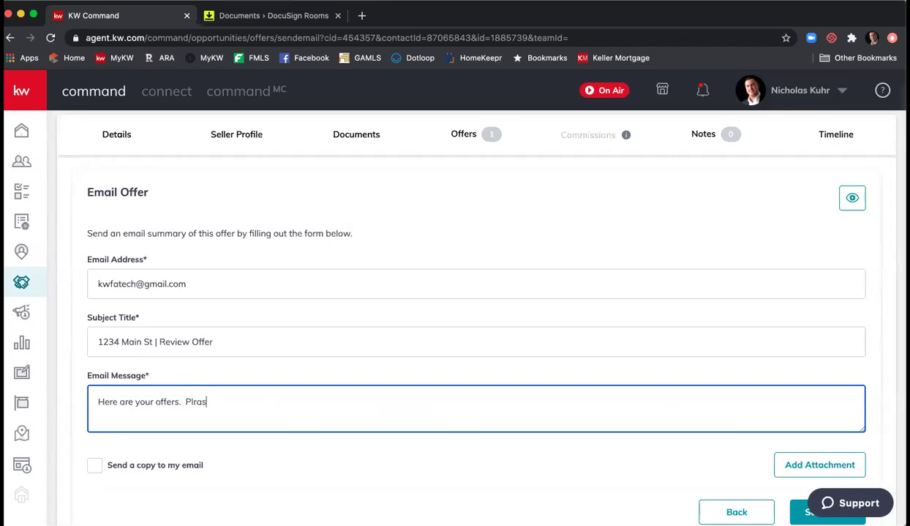
type("view.")
scroll(117, 418, "down", 1)
left_click(95, 430)
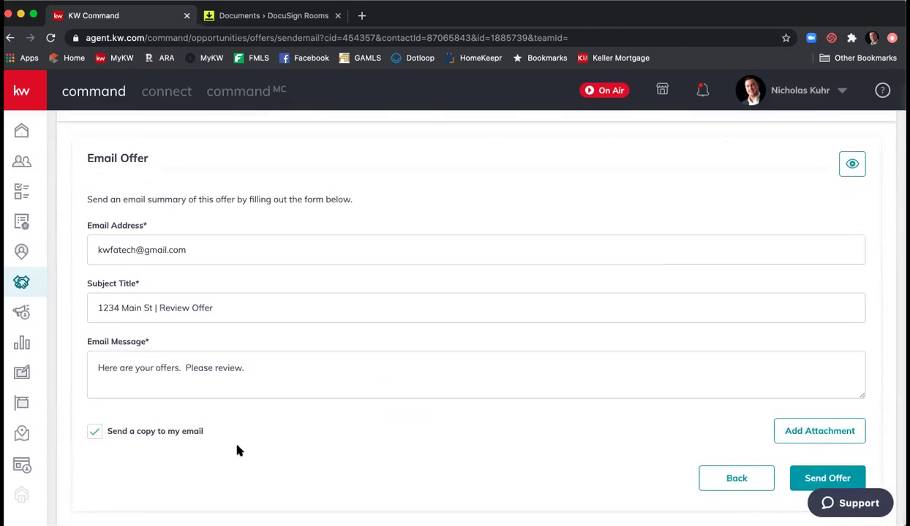
Attach the Dunn St Purchase & Sale Agreement PDF to the e-mail
left_click(802, 433)
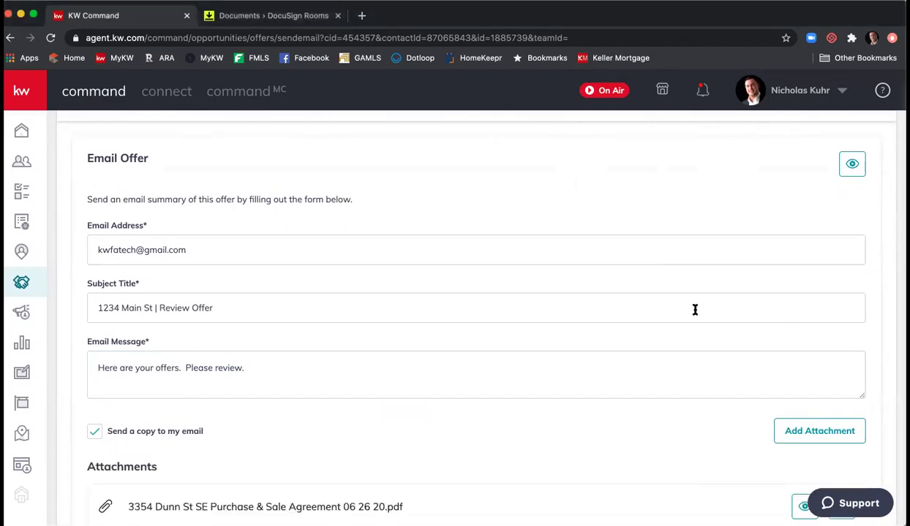
scroll(101, 517, "down", 2)
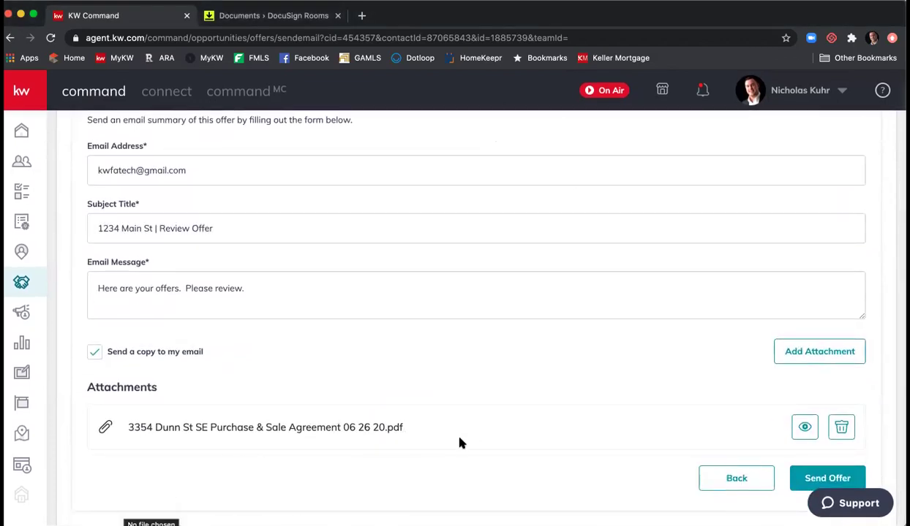
scroll(515, 445, "up", 1)
scroll(524, 436, "down", 1)
scroll(824, 460, "up", 3)
scroll(821, 349, "down", 3)
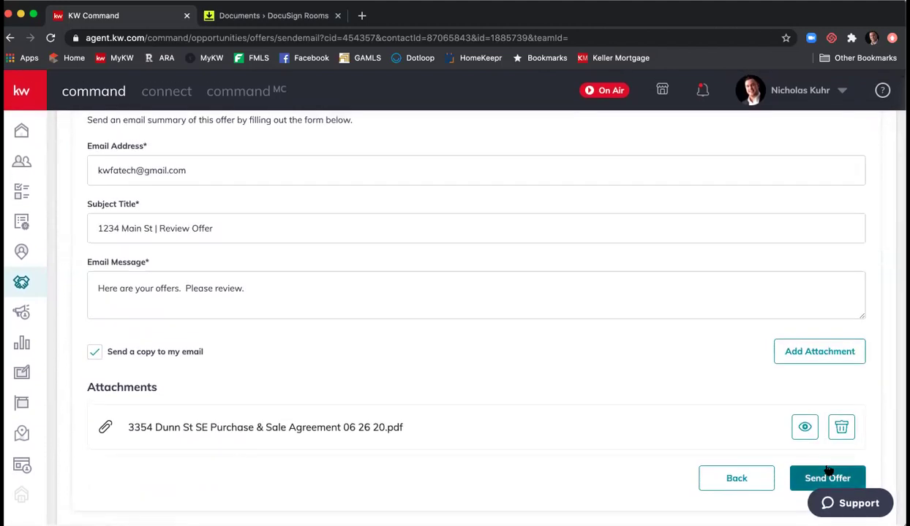
scroll(832, 464, "up", 3)
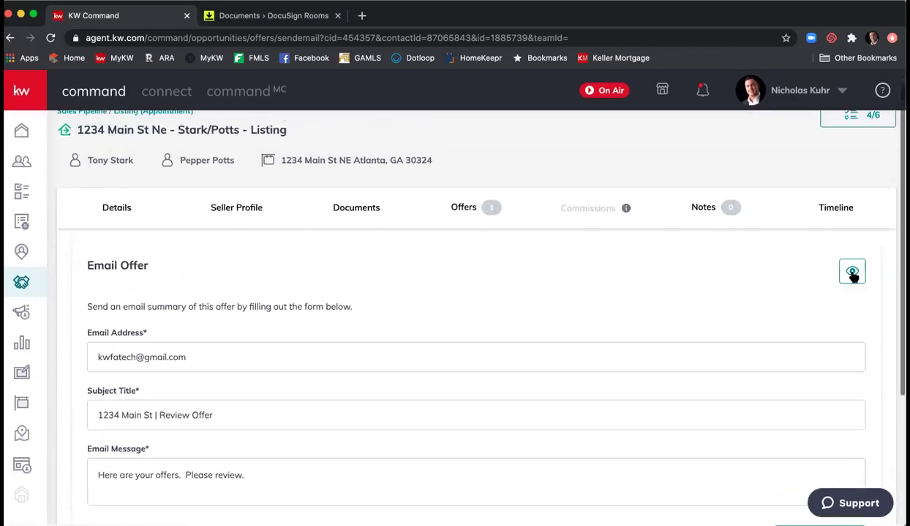
left_click(851, 273)
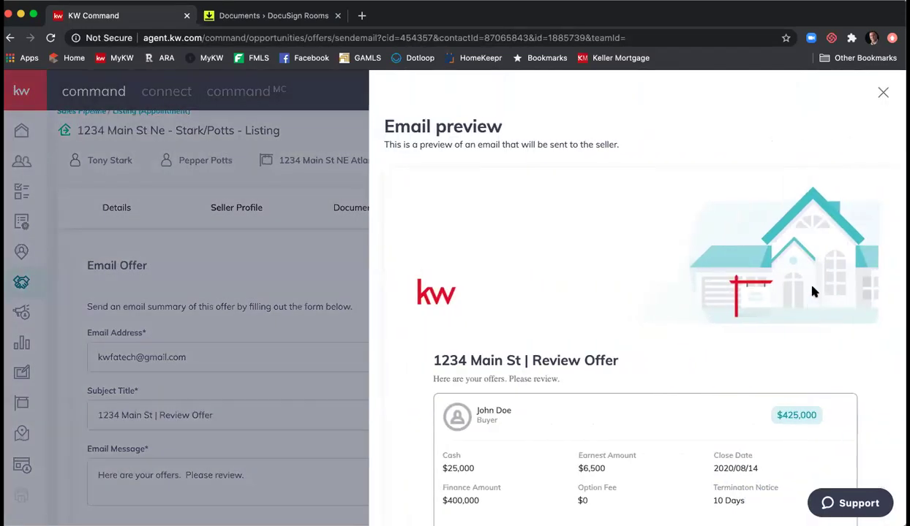
scroll(820, 274, "down", 5)
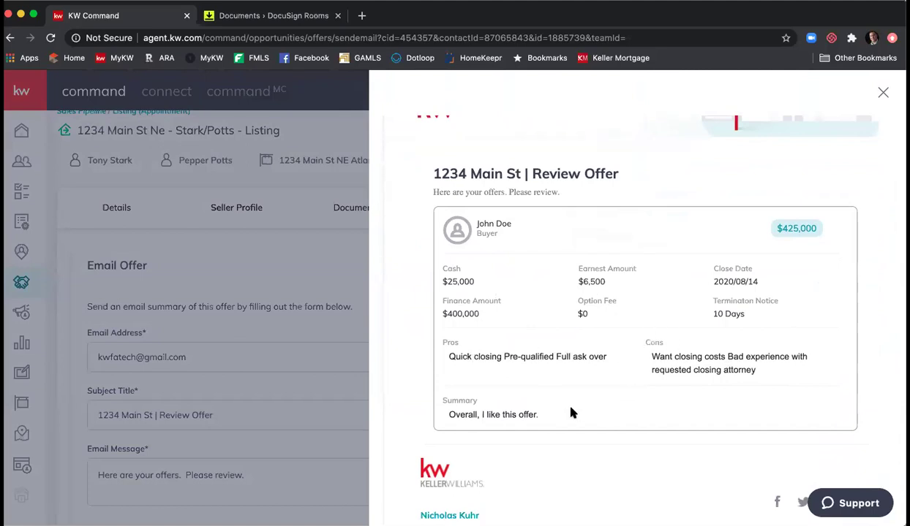
scroll(542, 406, "down", 3)
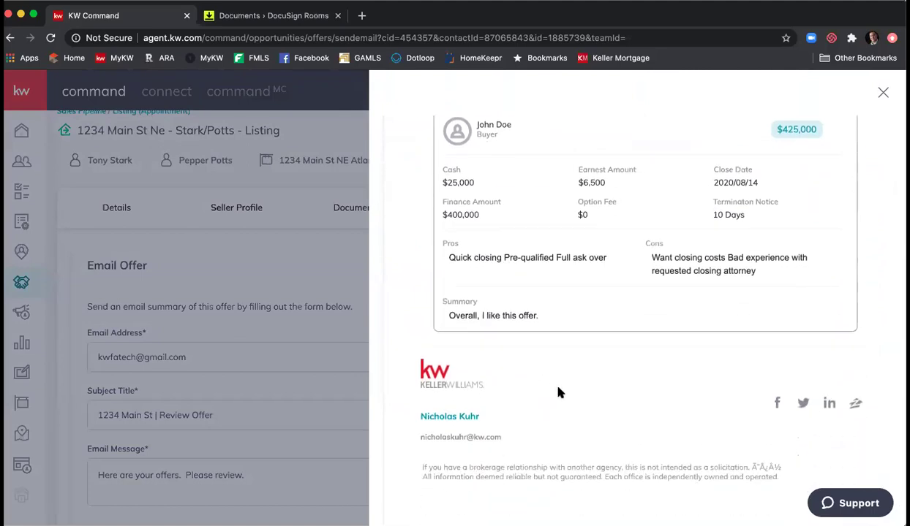
scroll(557, 393, "up", 5)
scroll(589, 394, "down", 2)
scroll(595, 380, "up", 4)
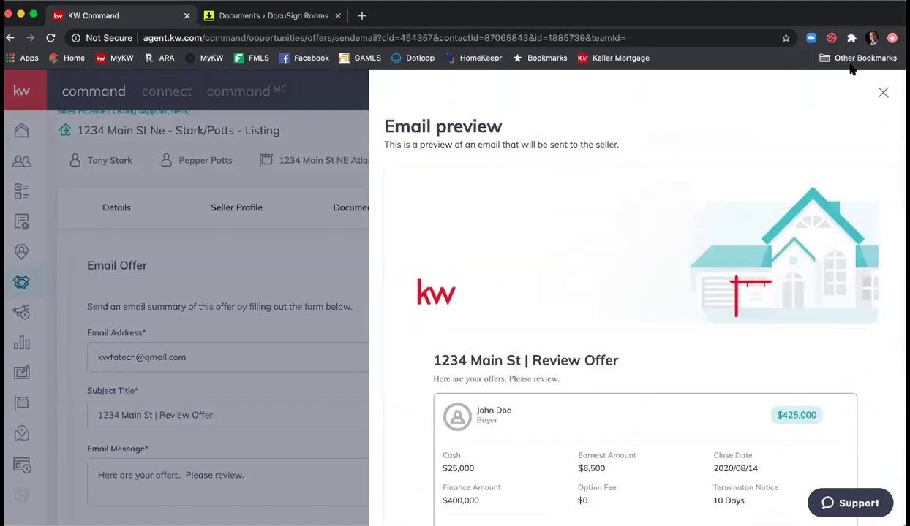
left_click(882, 92)
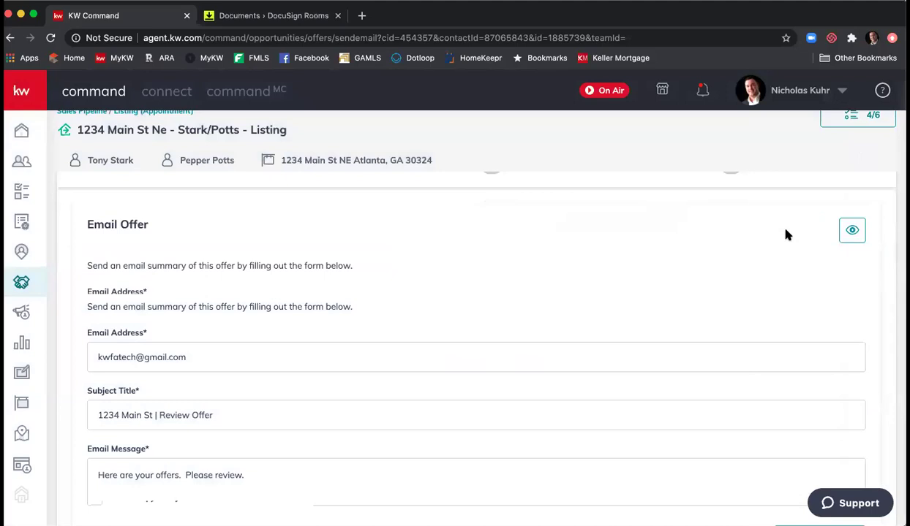
scroll(790, 307, "down", 5)
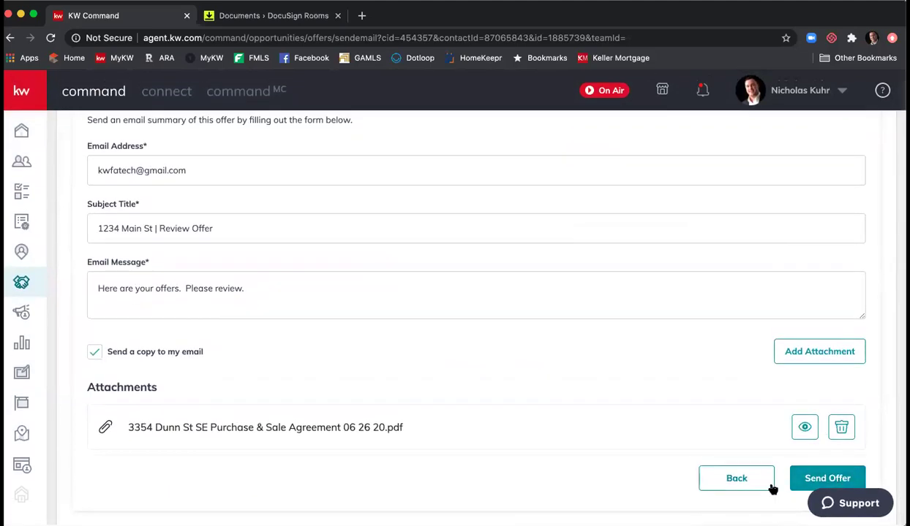
Leave the Email Offer form unsent and accept the $425,000 offer in the Offer Timeline
left_click(736, 479)
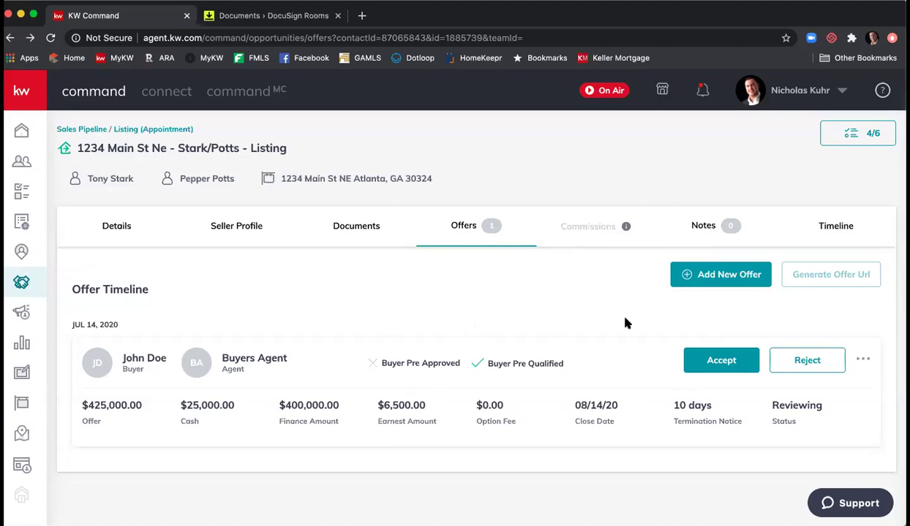
left_click(699, 361)
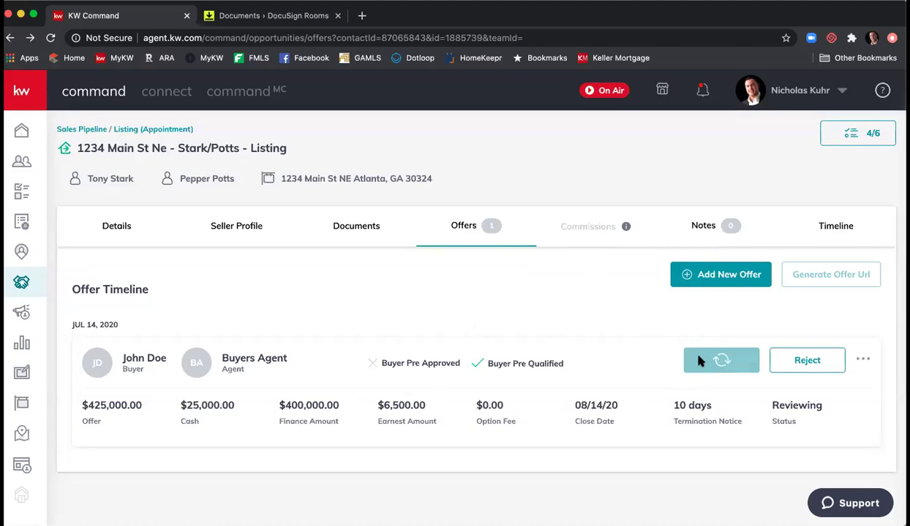
Open the Commissions tab showing $425,000 at 3.0% for a $12,750 commission
left_click(590, 235)
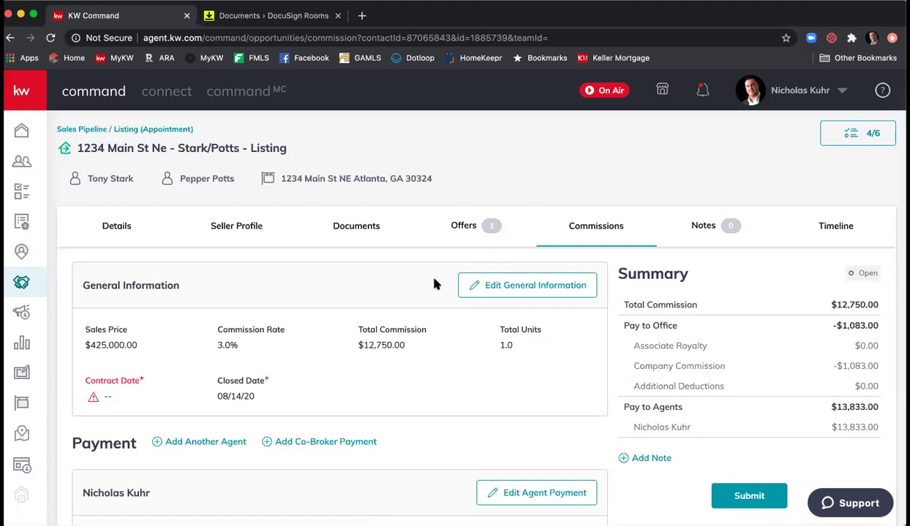
scroll(397, 310, "down", 1)
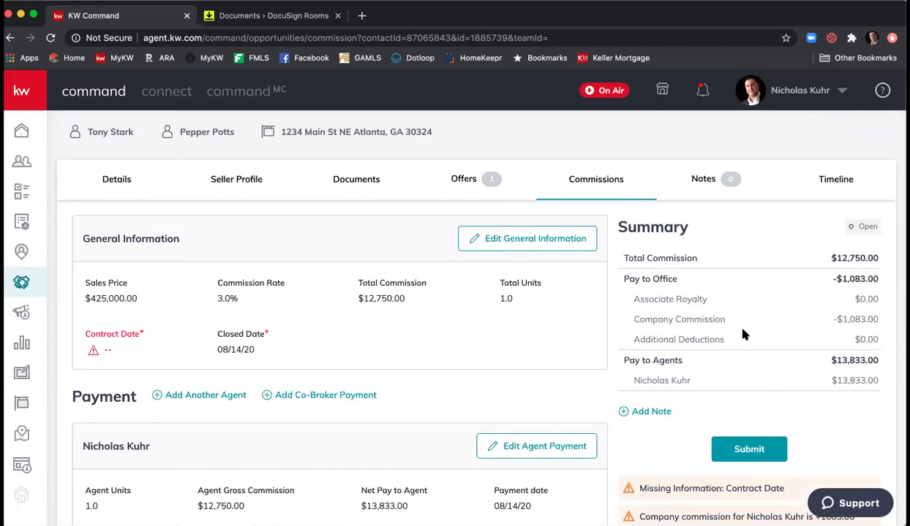
Set the deal's contract date to August 14, 2020 in General Information and save it
left_click(513, 239)
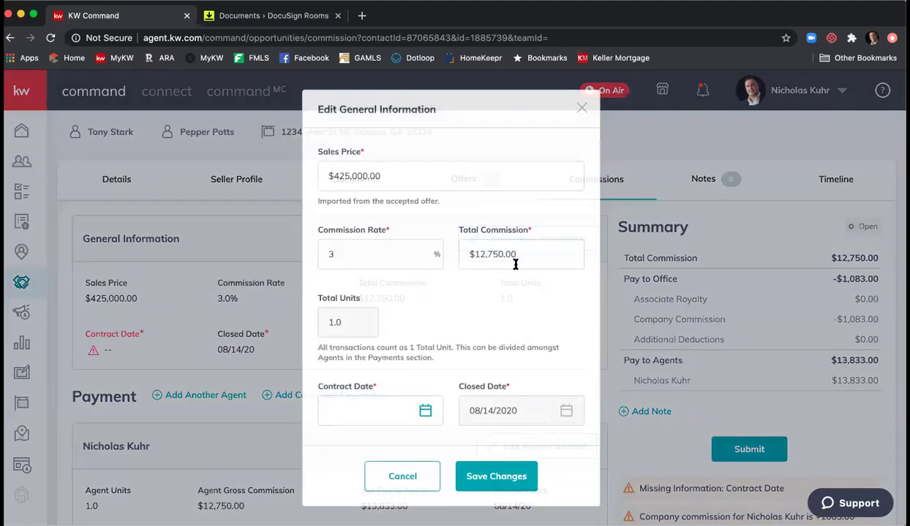
left_click(425, 410)
scroll(442, 342, "down", 3)
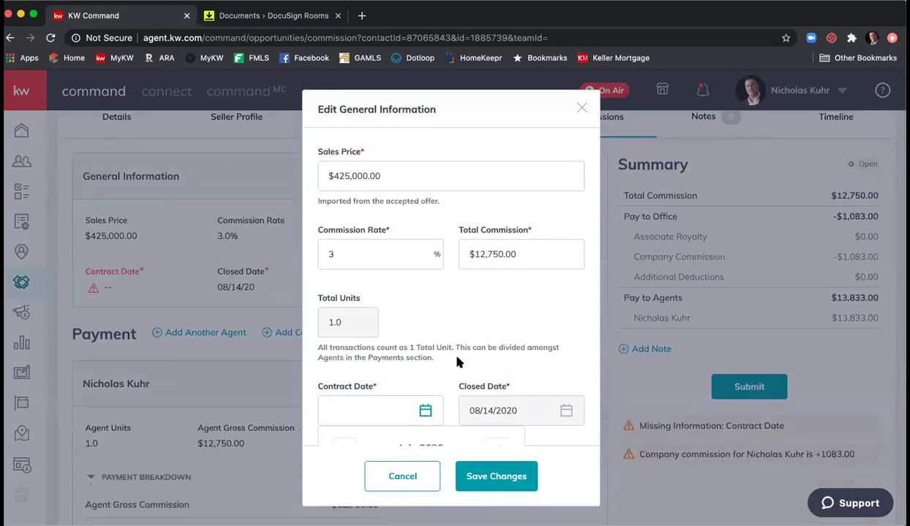
left_click(497, 308)
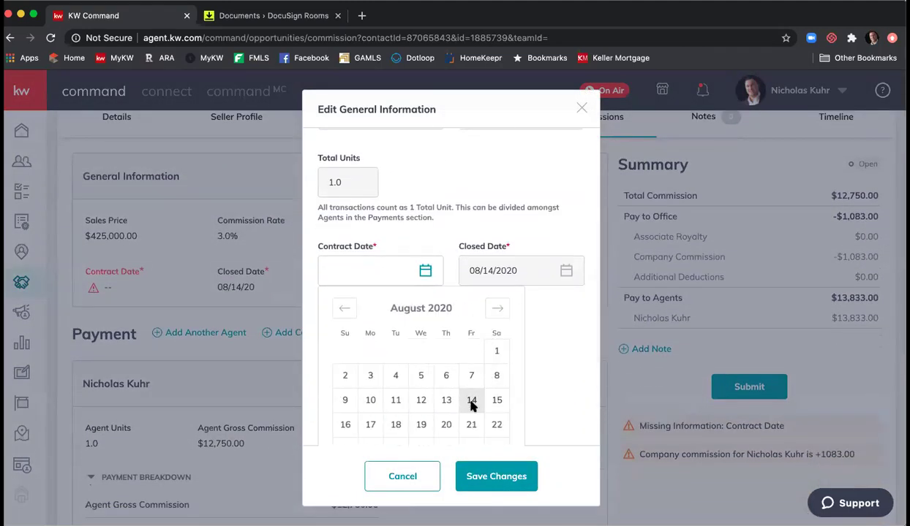
left_click(471, 400)
scroll(468, 329, "down", 2)
left_click(495, 479)
Scroll through the Payment breakdown on the commission page
scroll(417, 310, "up", 2)
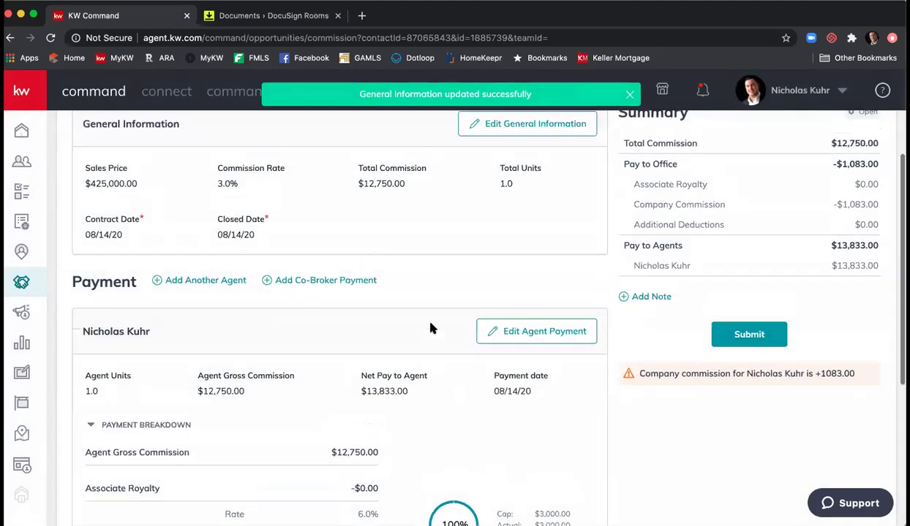
scroll(414, 270, "down", 4)
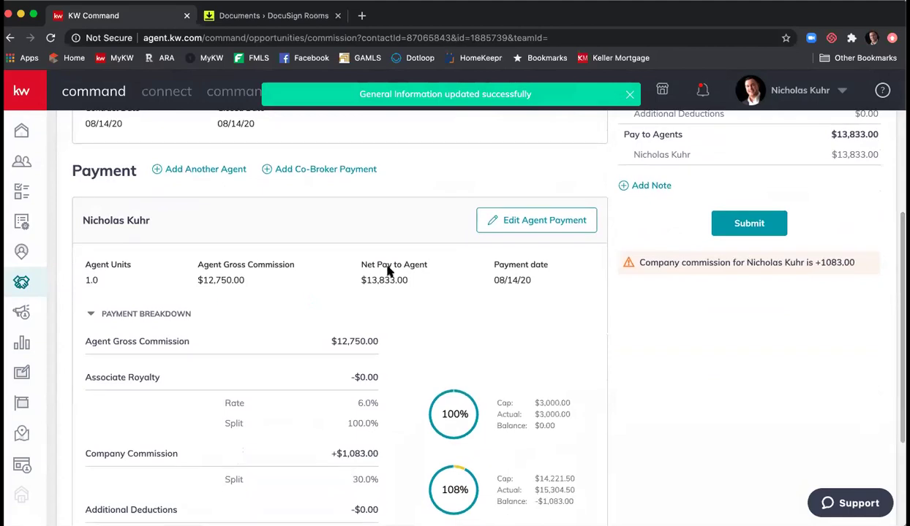
scroll(386, 267, "down", 2)
scroll(187, 278, "up", 3)
scroll(201, 278, "down", 2)
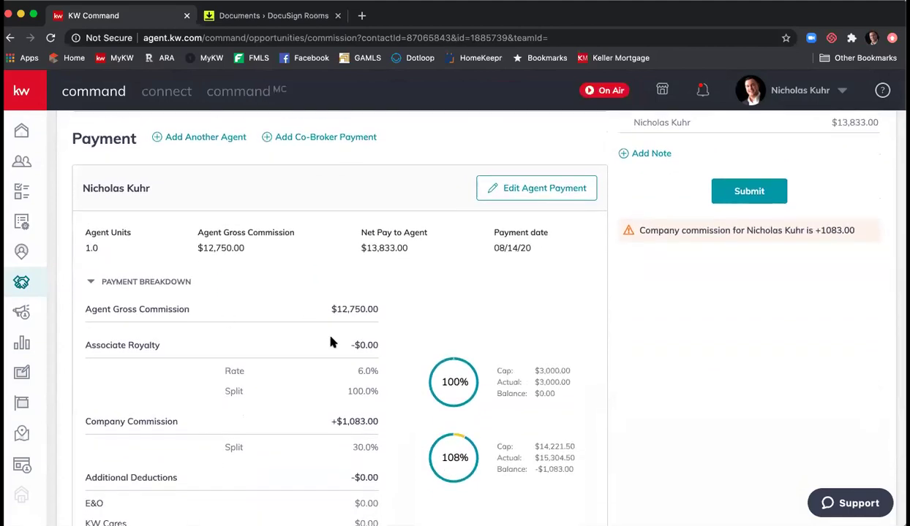
scroll(354, 310, "down", 2)
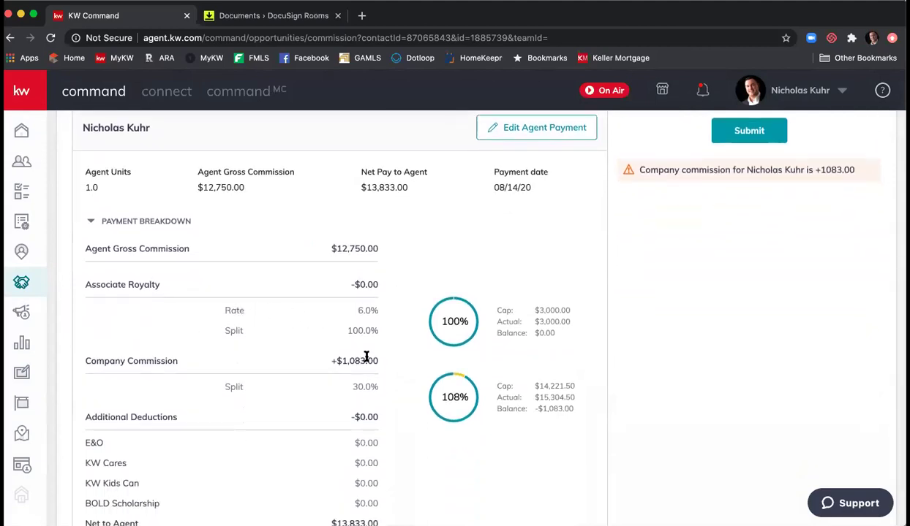
scroll(386, 324, "down", 2)
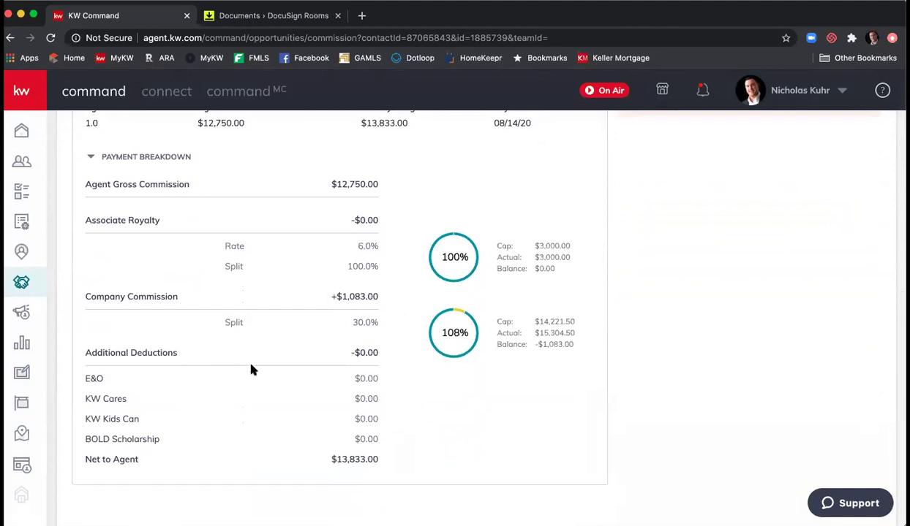
scroll(358, 416, "up", 1)
scroll(363, 417, "up", 3)
Change the agent payment's KW Cares deduction to 5 and add an extra payment item
left_click(499, 177)
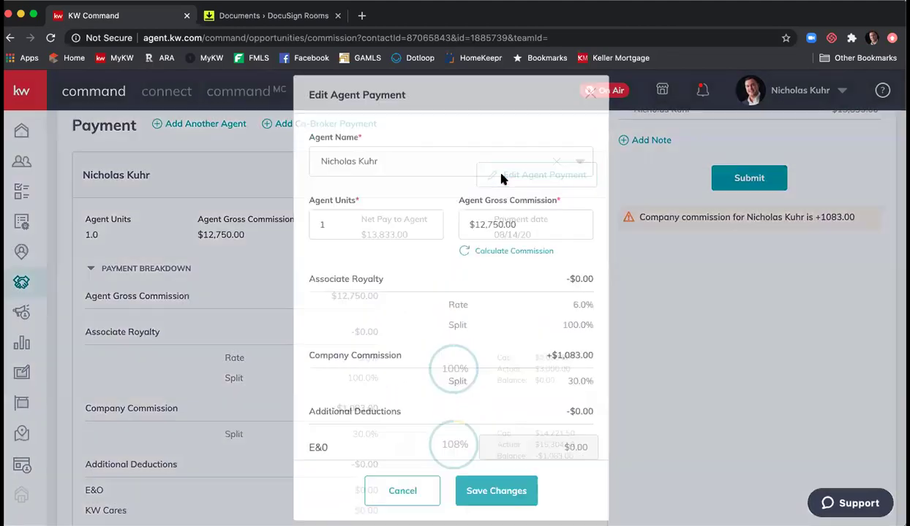
scroll(447, 235, "down", 5)
left_click(570, 289)
key("BackSpace")
key("BackSpace")
key("BackSpace")
key("BackSpace")
type("5")
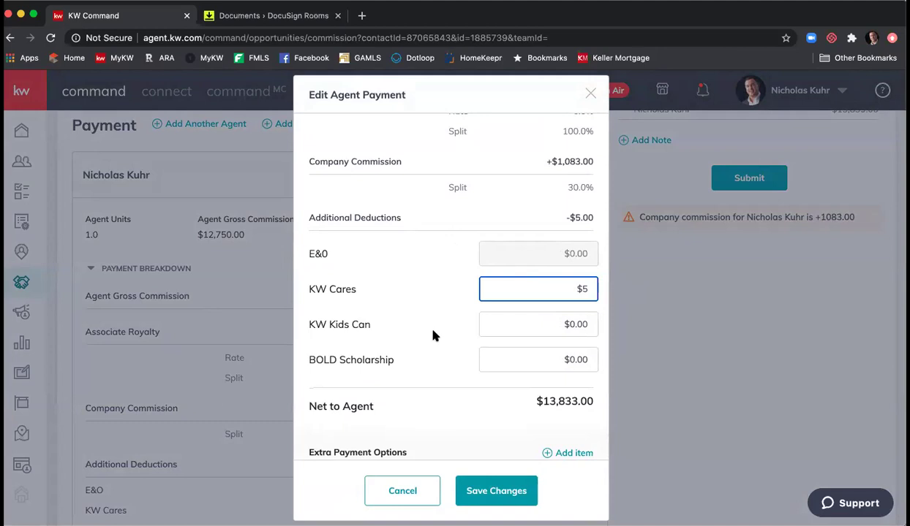
scroll(435, 338, "down", 1)
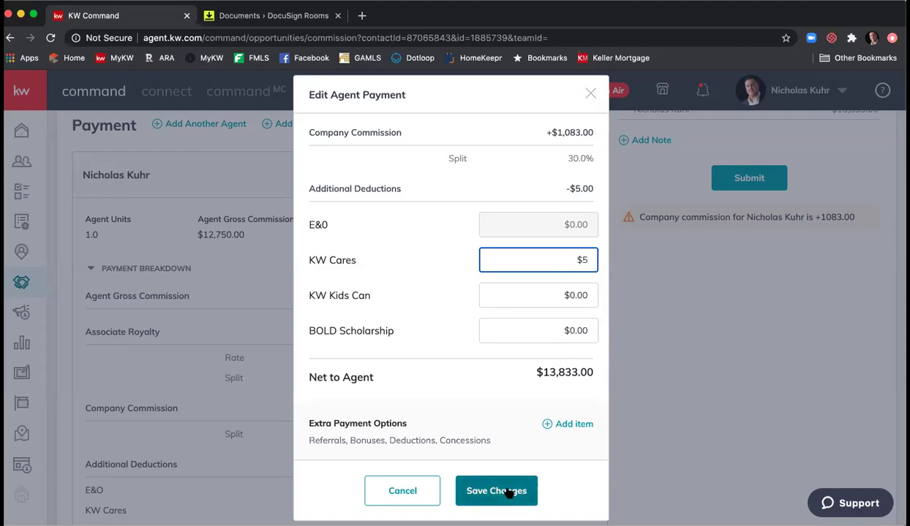
left_click(566, 424)
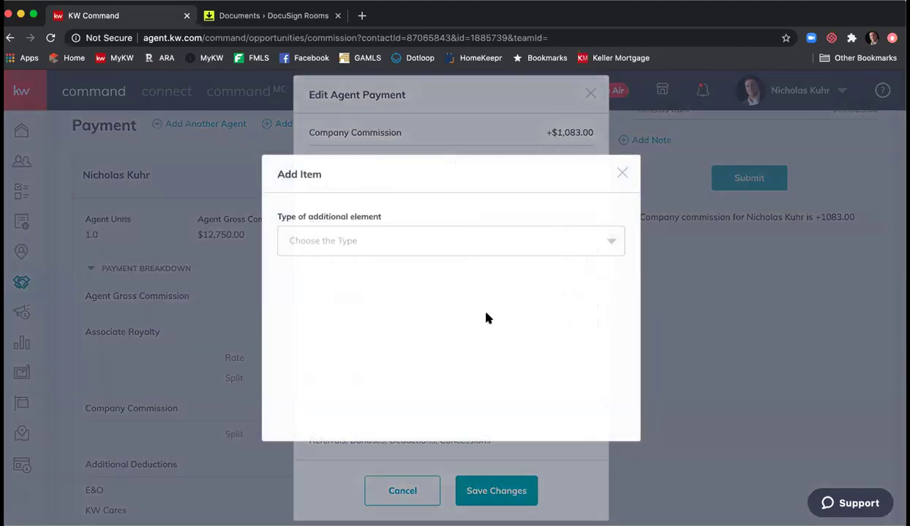
Choose Concession as the extra item type with an amount of 1,000
left_click(411, 242)
scroll(406, 291, "down", 1)
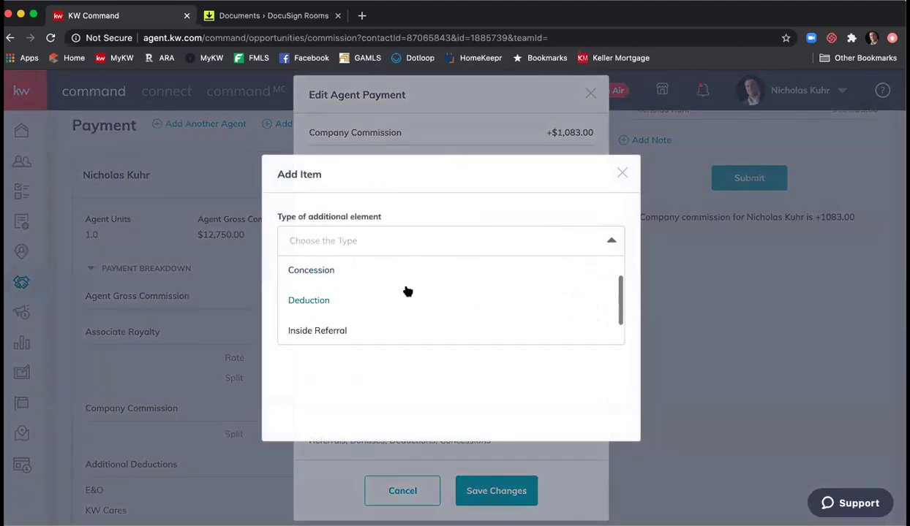
scroll(407, 292, "down", 2)
scroll(400, 301, "up", 1)
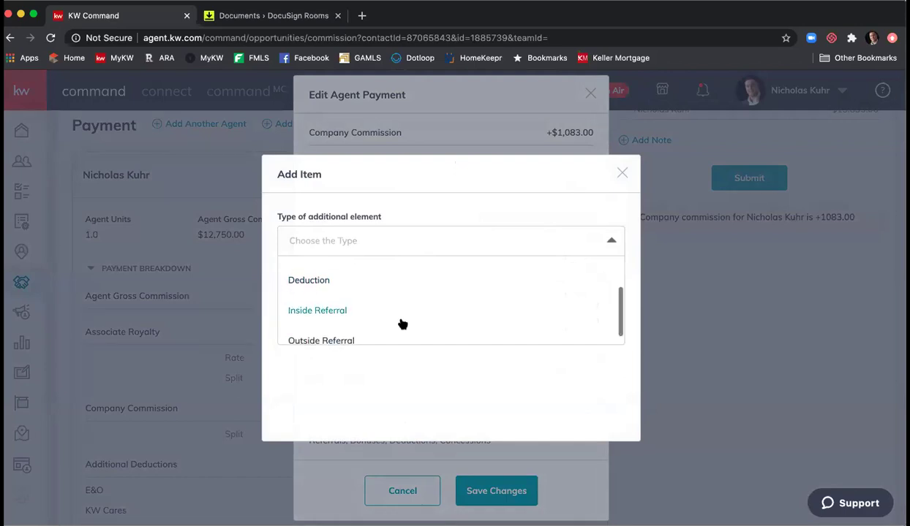
scroll(402, 299, "up", 2)
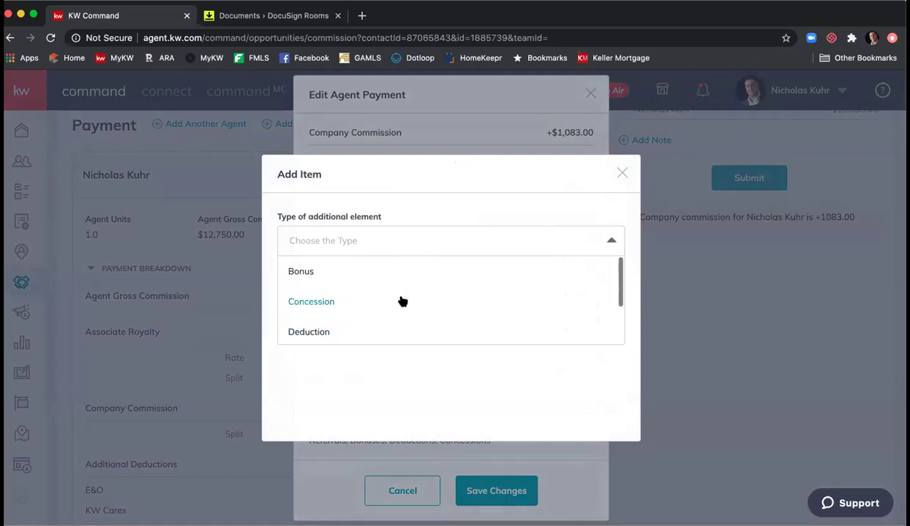
left_click(402, 301)
left_click(350, 259)
type("1,000")
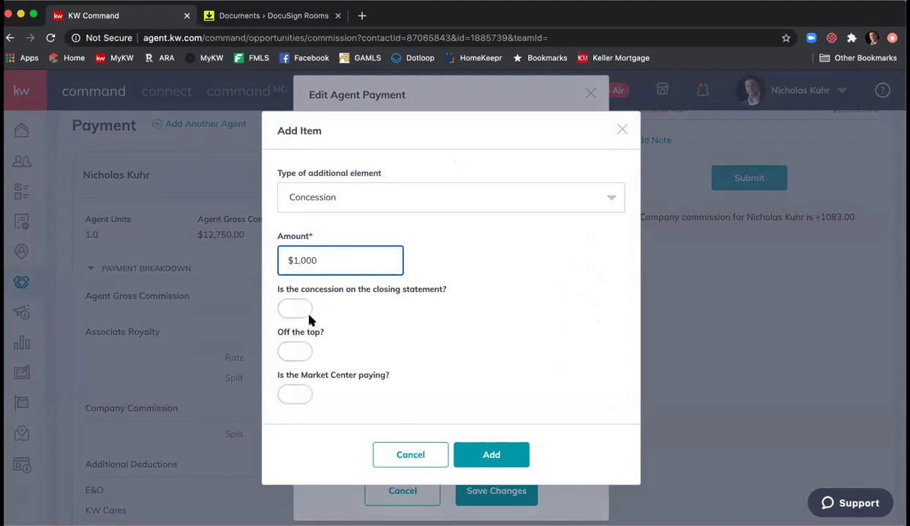
Mark the concession off the top, add it, and save the agent payment changes
left_click(302, 352)
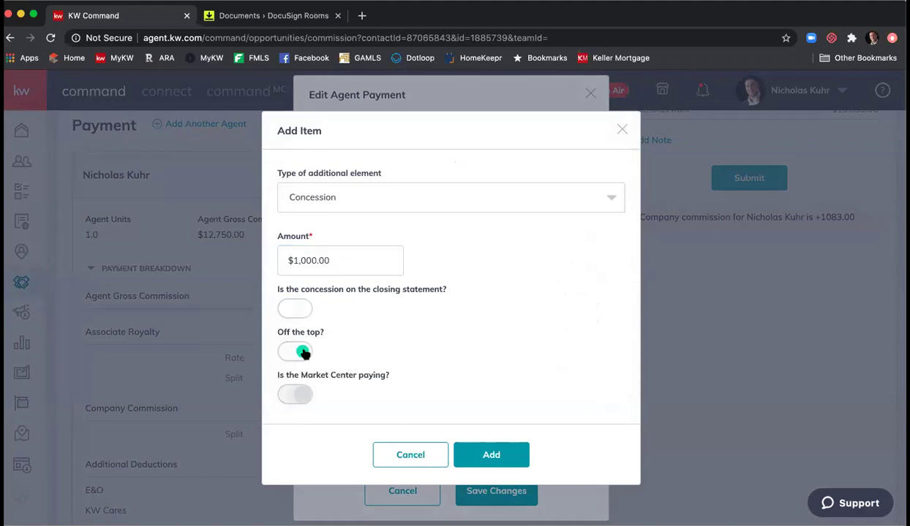
left_click(489, 454)
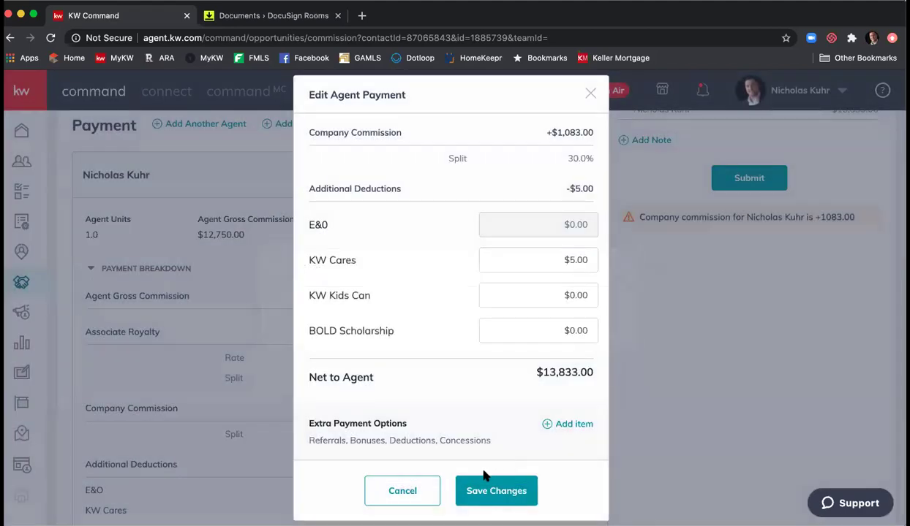
left_click(487, 489)
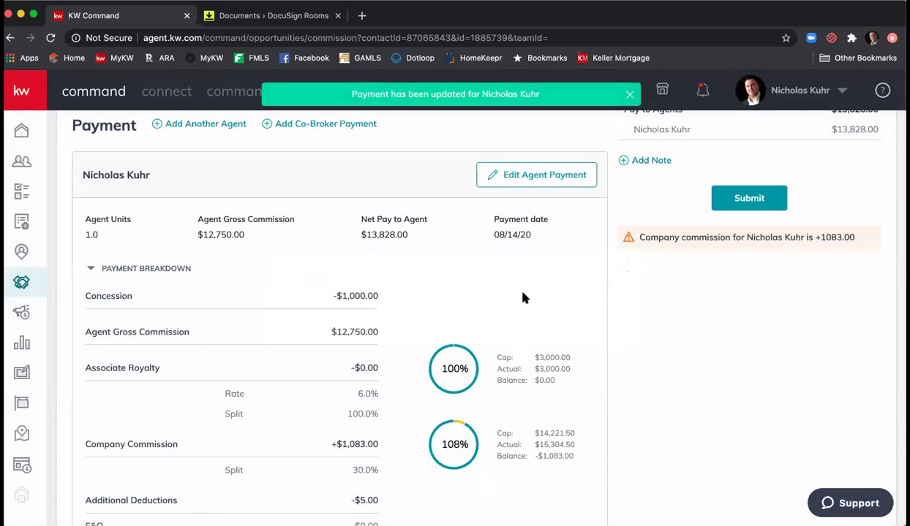
scroll(504, 281, "down", 3)
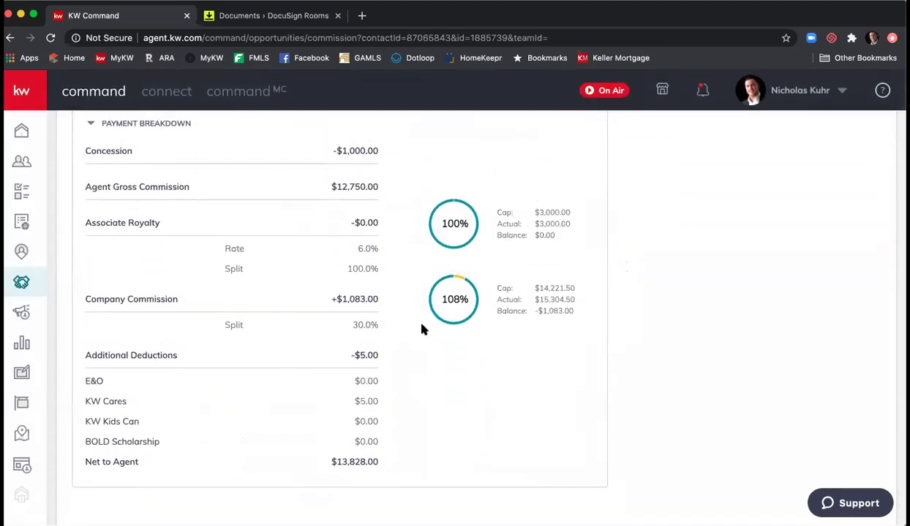
scroll(458, 385, "up", 3)
scroll(461, 387, "up", 5)
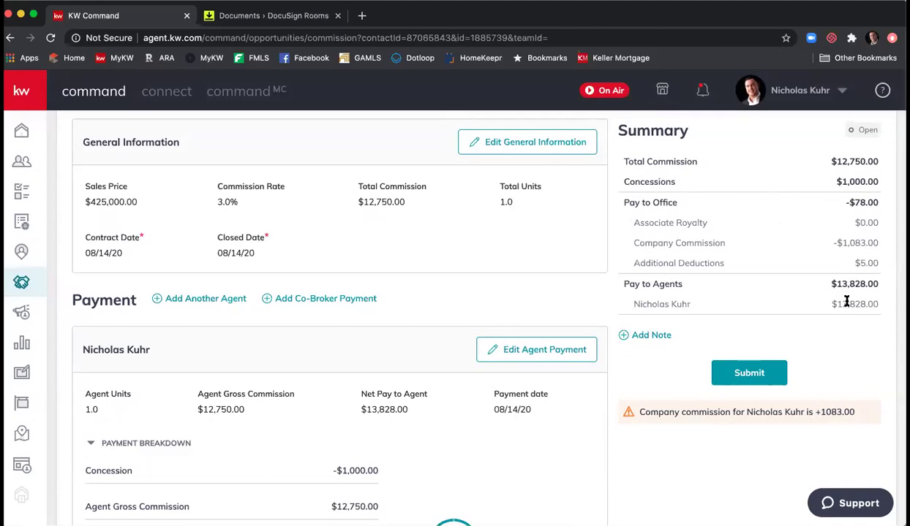
scroll(837, 311, "up", 1)
scroll(837, 322, "up", 2)
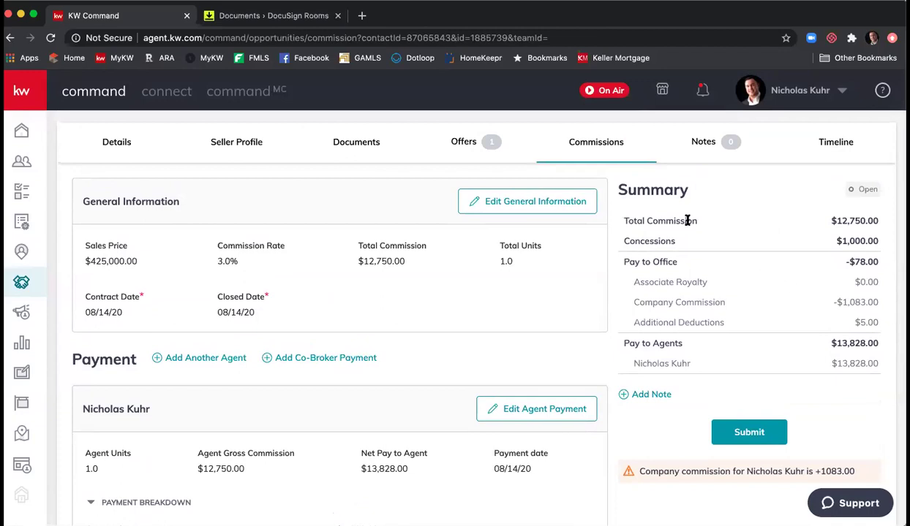
scroll(685, 234, "up", 2)
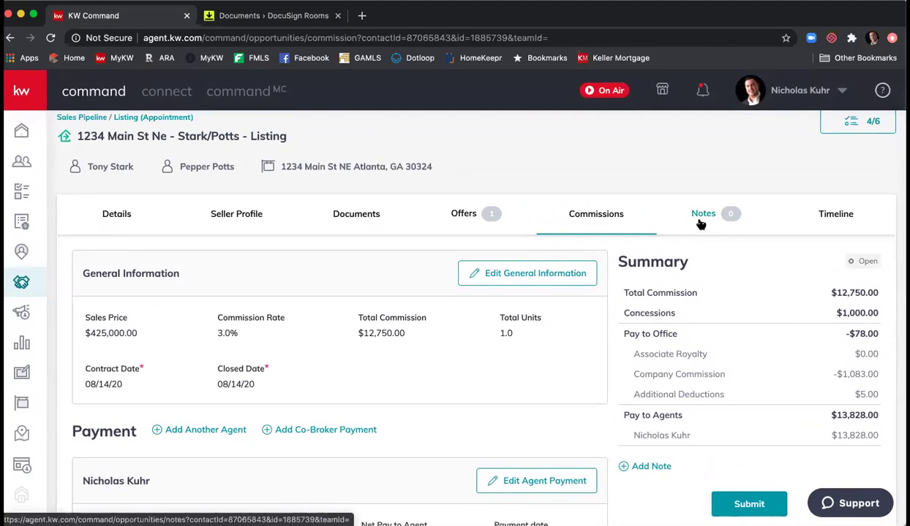
On the Notes tab, start a new note titled 'Likes Pizza'
left_click(699, 219)
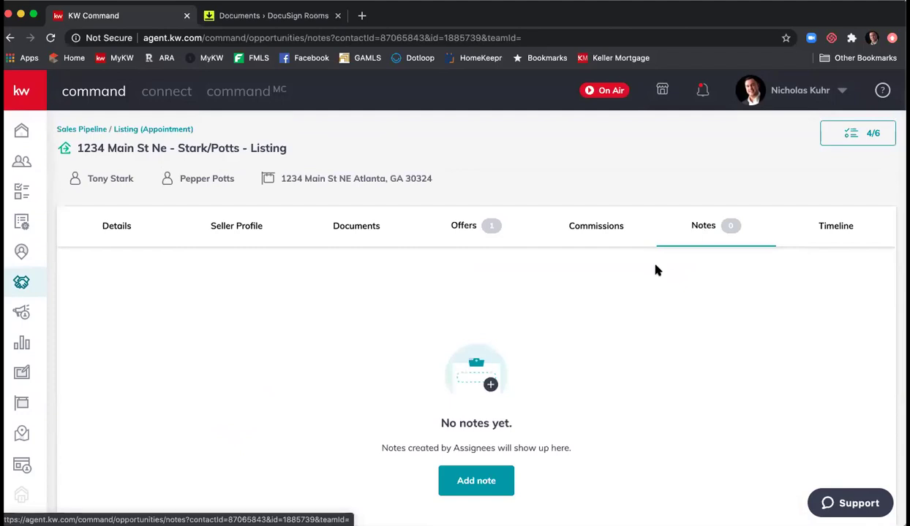
scroll(628, 292, "down", 1)
scroll(616, 310, "down", 1)
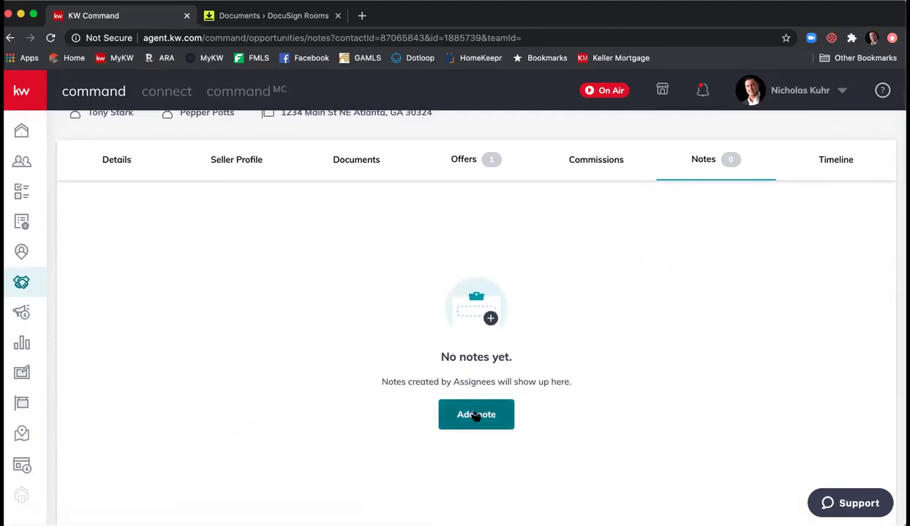
left_click(474, 415)
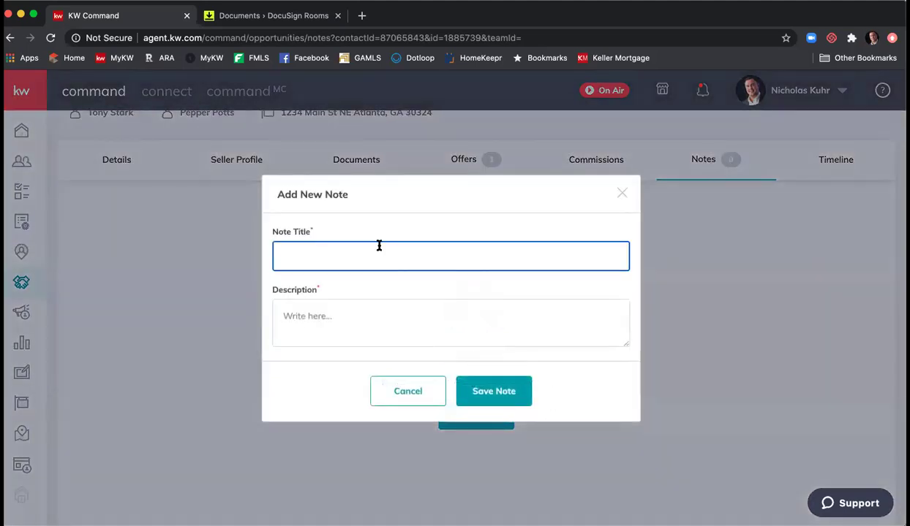
type("Likes Pizza")
Describe it as 'Love Antico pizza. Take pizza to next listing appt.' and save the note
key("Tab")
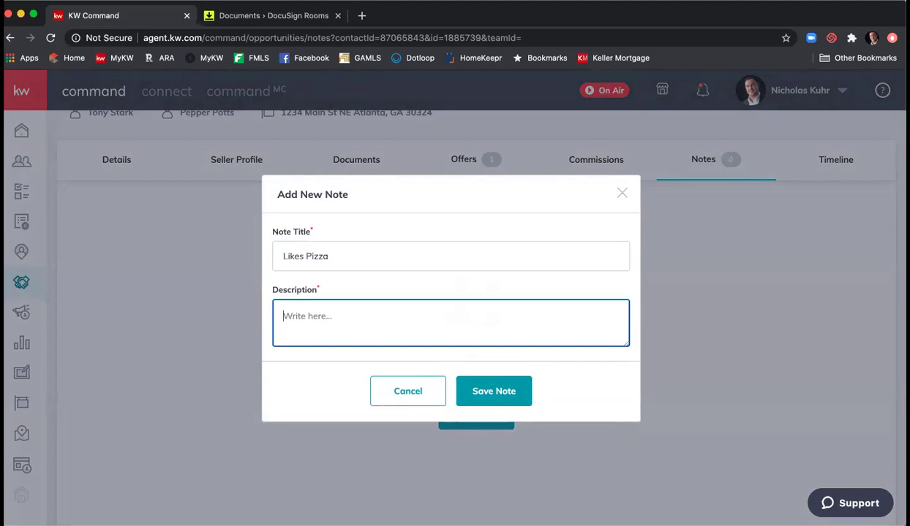
type("Love Anti")
type("que")
key("BackSpace")
key("BackSpace")
key("BackSpace")
type("co pizza.  Take ")
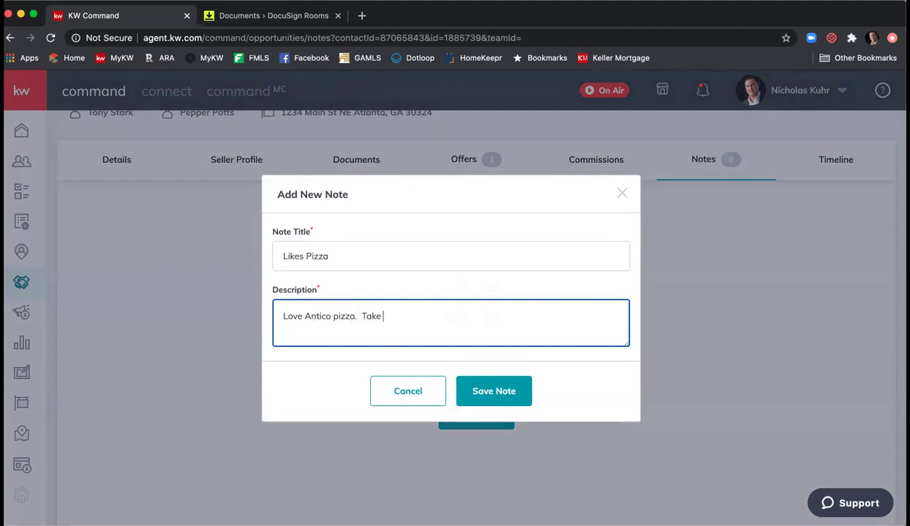
type("pizza to next listing appt.")
left_click(493, 392)
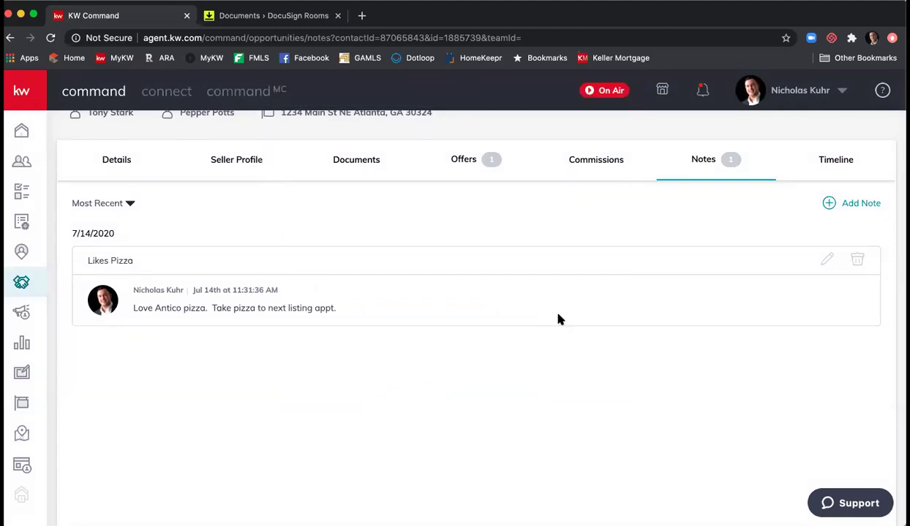
scroll(557, 320, "up", 2)
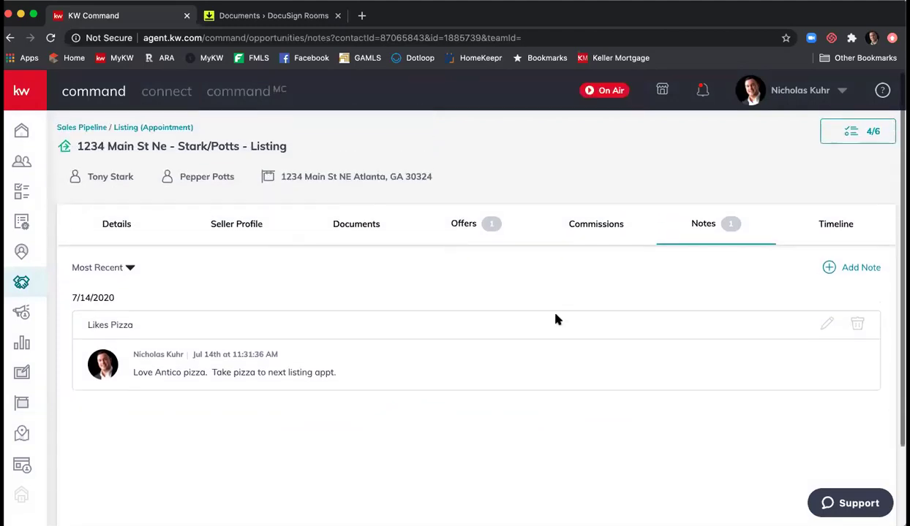
left_click(846, 228)
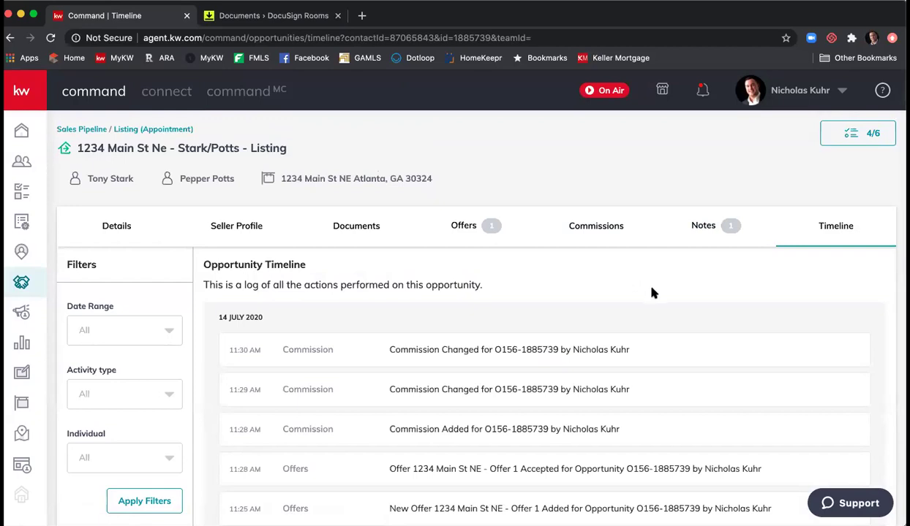
scroll(653, 293, "down", 2)
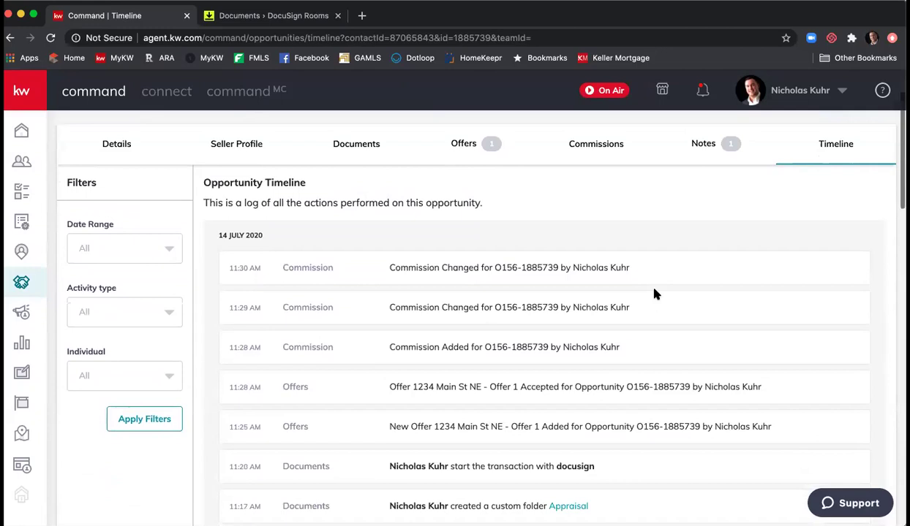
scroll(656, 292, "down", 3)
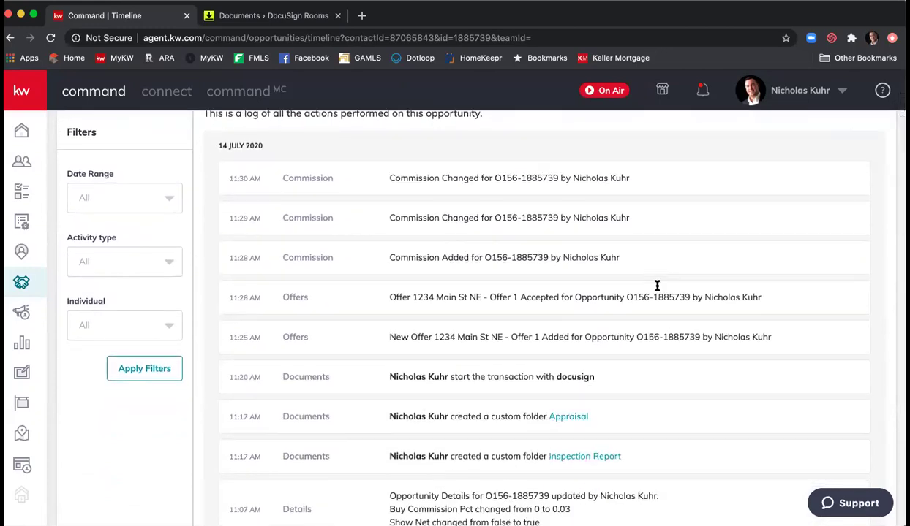
scroll(656, 290, "down", 2)
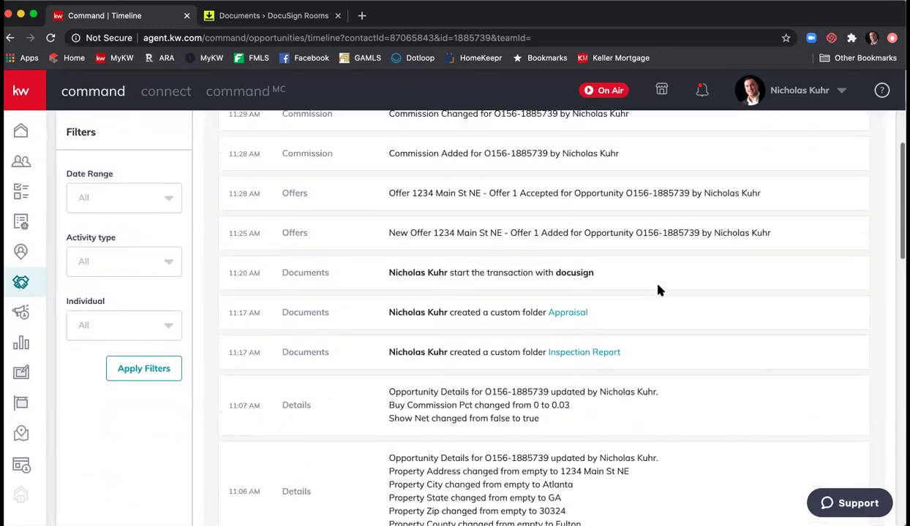
scroll(658, 291, "down", 4)
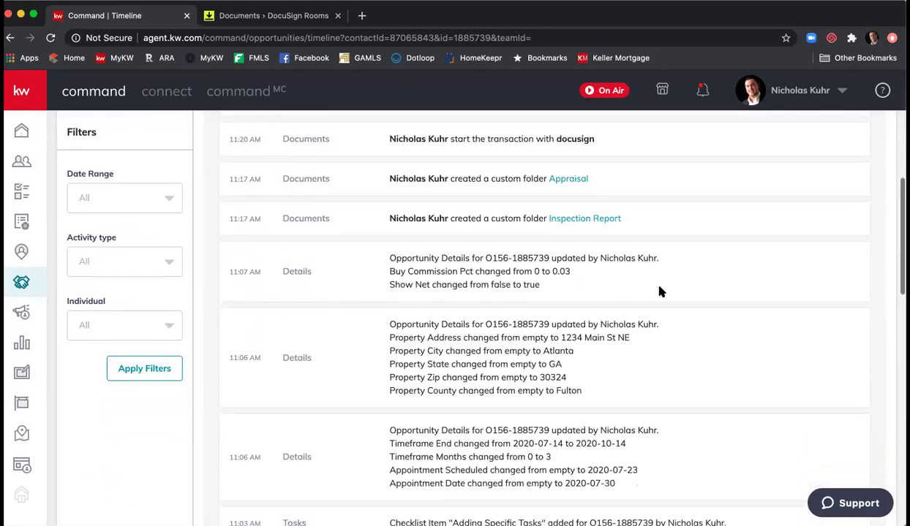
scroll(658, 291, "down", 2)
scroll(658, 290, "down", 1)
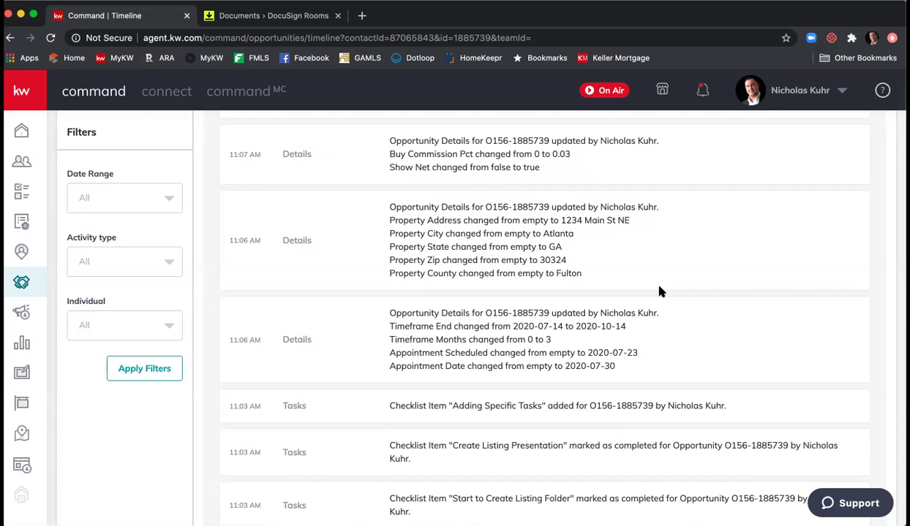
scroll(659, 291, "down", 5)
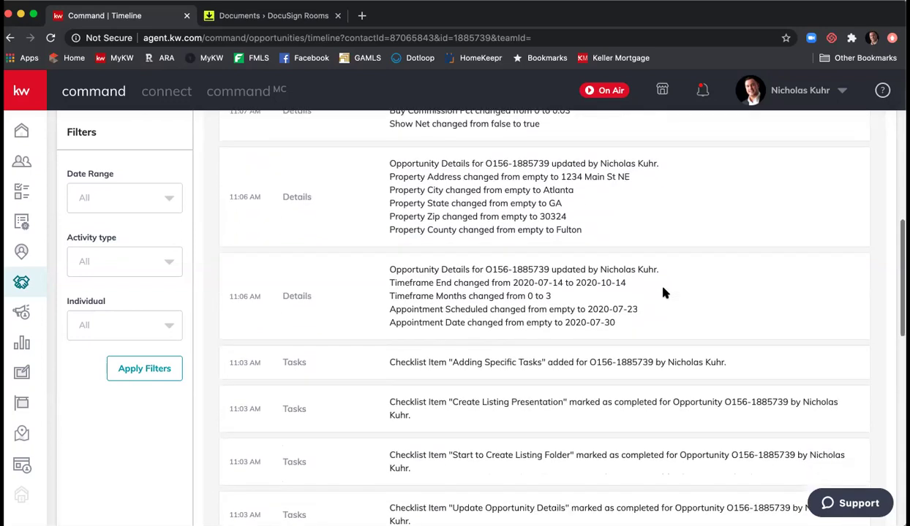
scroll(663, 289, "down", 4)
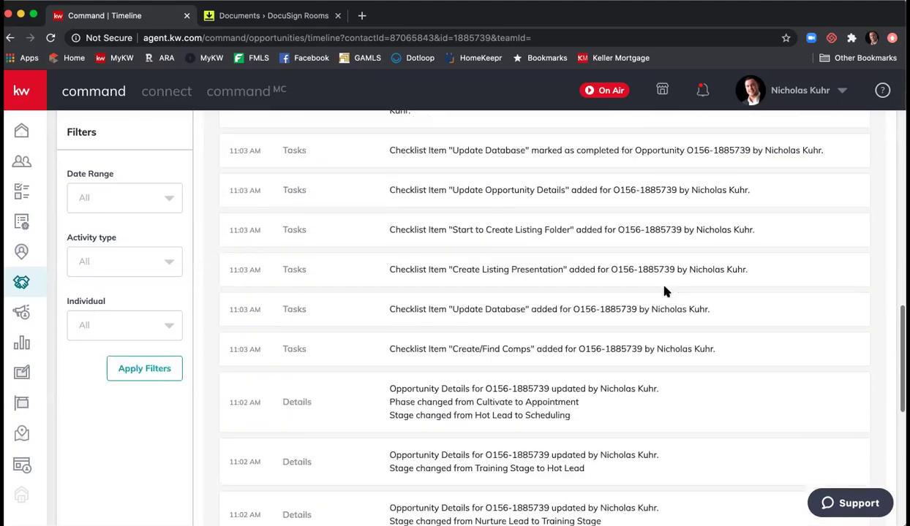
scroll(664, 291, "down", 8)
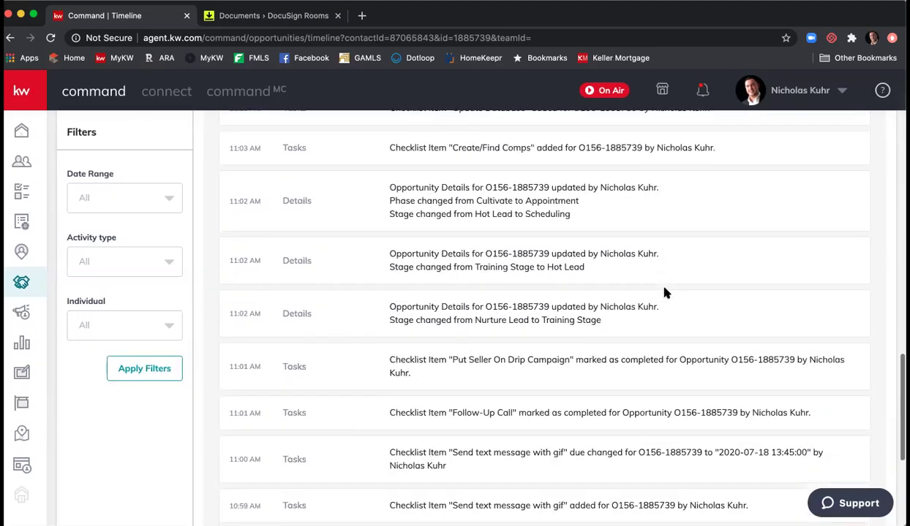
scroll(664, 291, "up", 20)
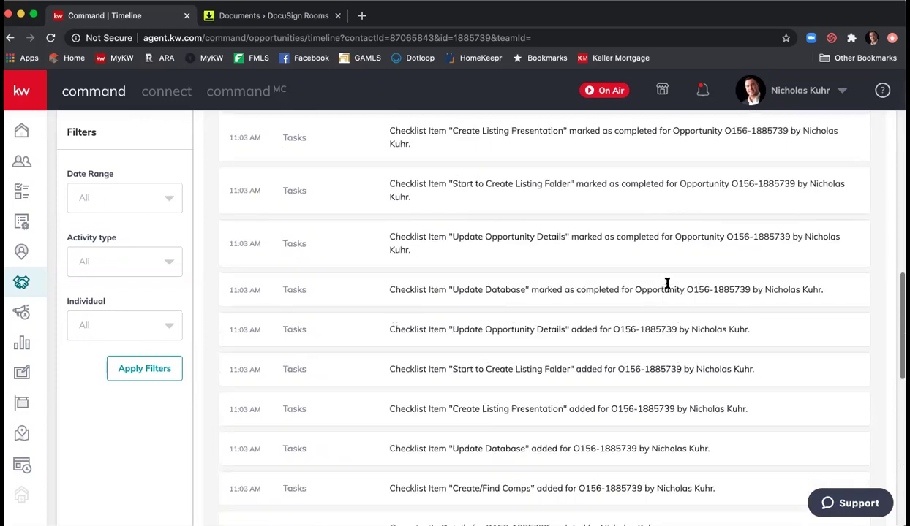
scroll(664, 291, "up", 3)
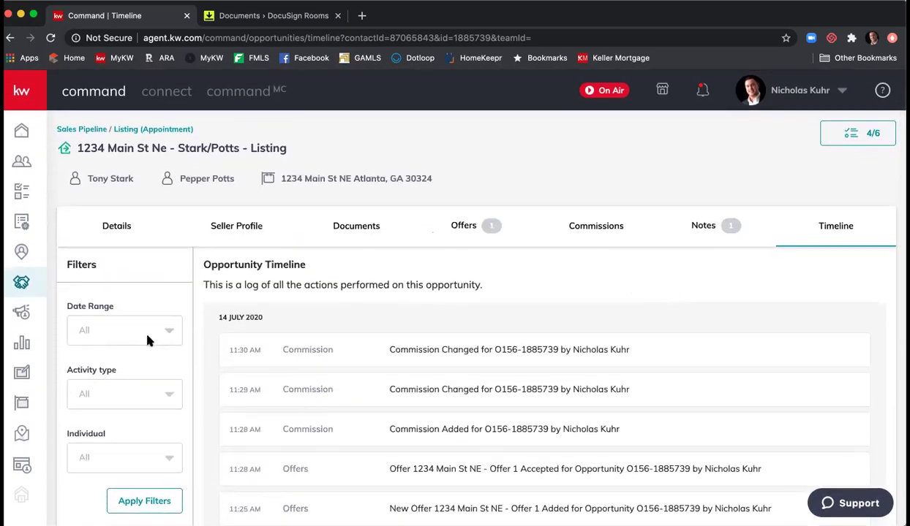
scroll(198, 354, "down", 3)
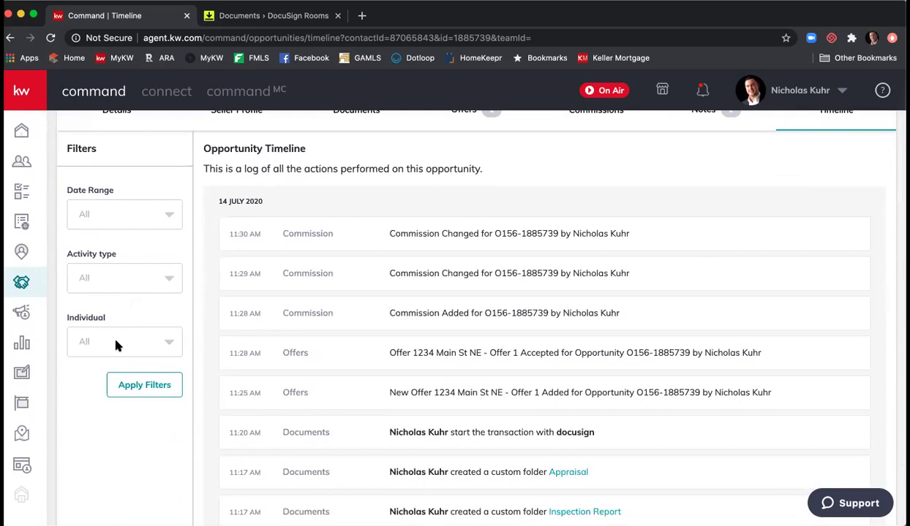
left_click(117, 343)
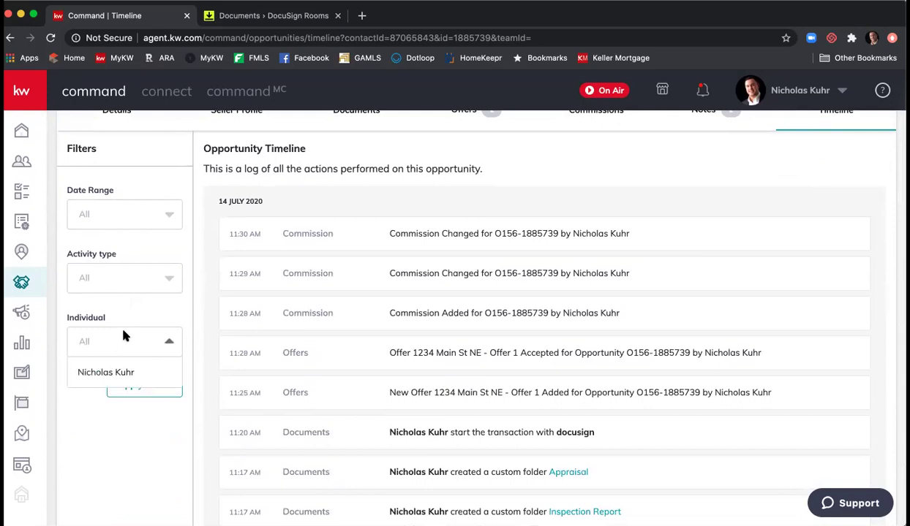
left_click(153, 319)
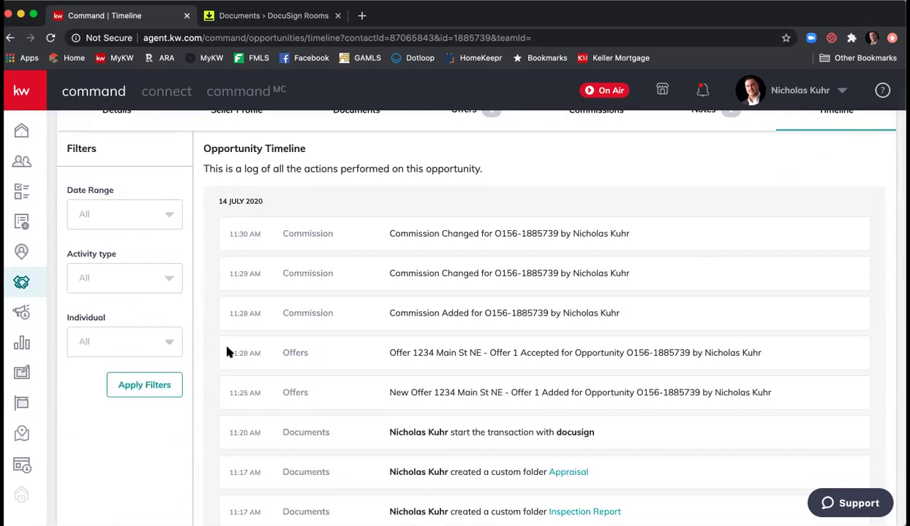
scroll(227, 353, "up", 3)
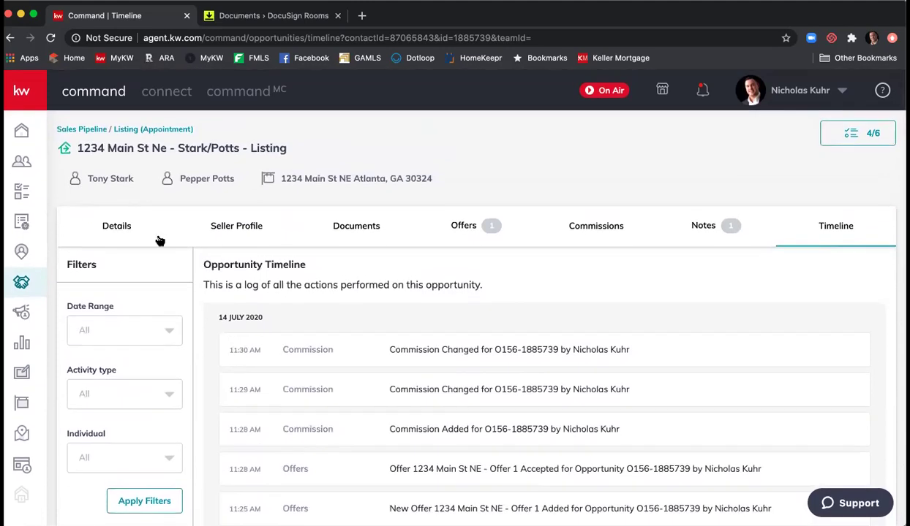
left_click(373, 238)
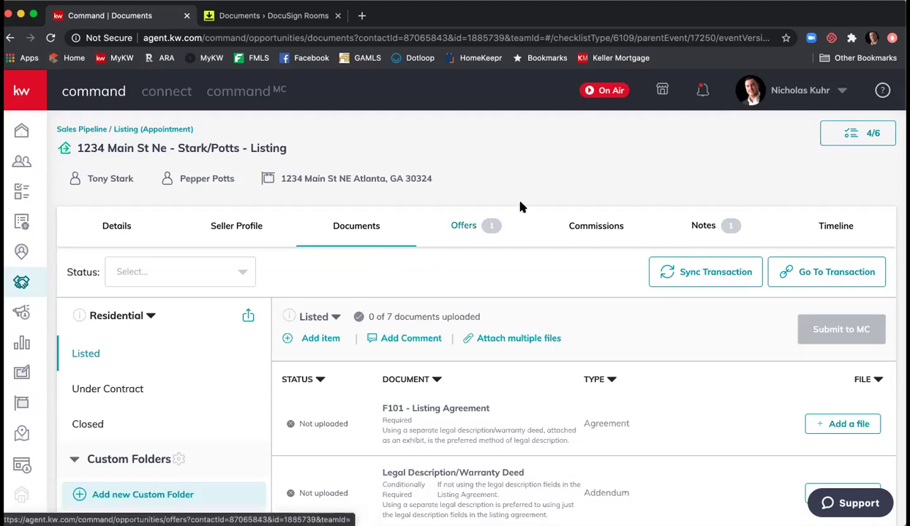
Scroll through the Residential Listed documents checklist showing 0 of 7 uploaded
scroll(522, 204, "down", 1)
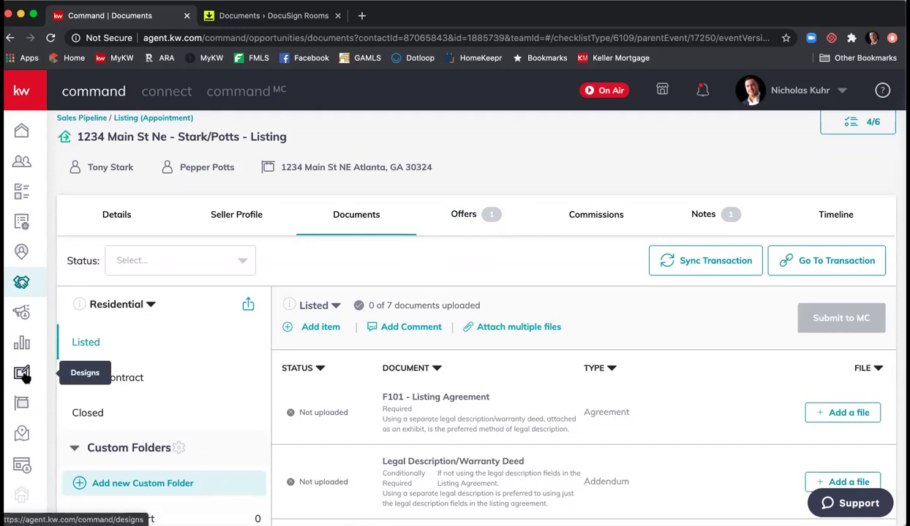
In Designs, filter templates by Email, then Landing page, and start a new design
left_click(23, 374)
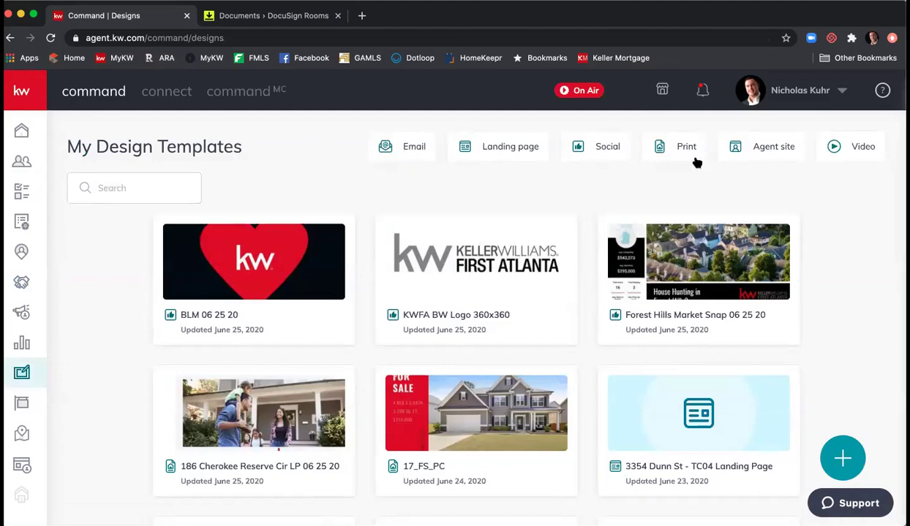
left_click(414, 150)
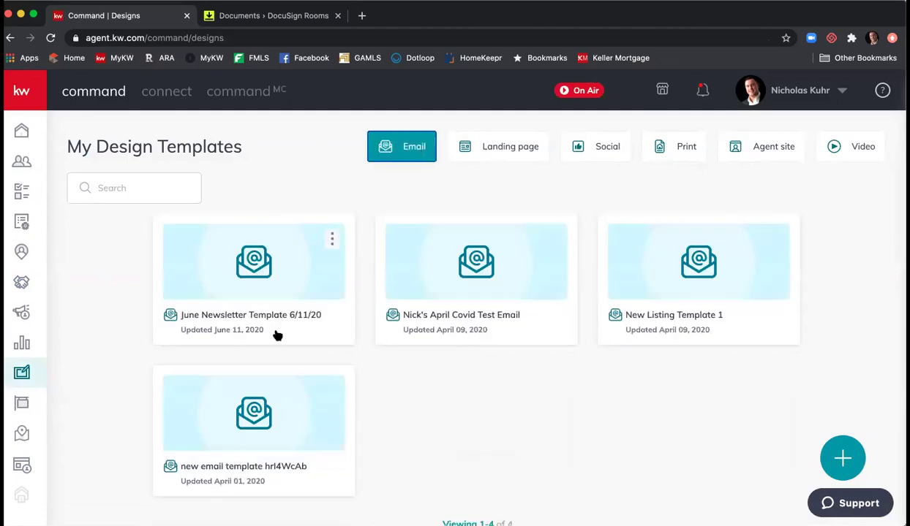
left_click(486, 152)
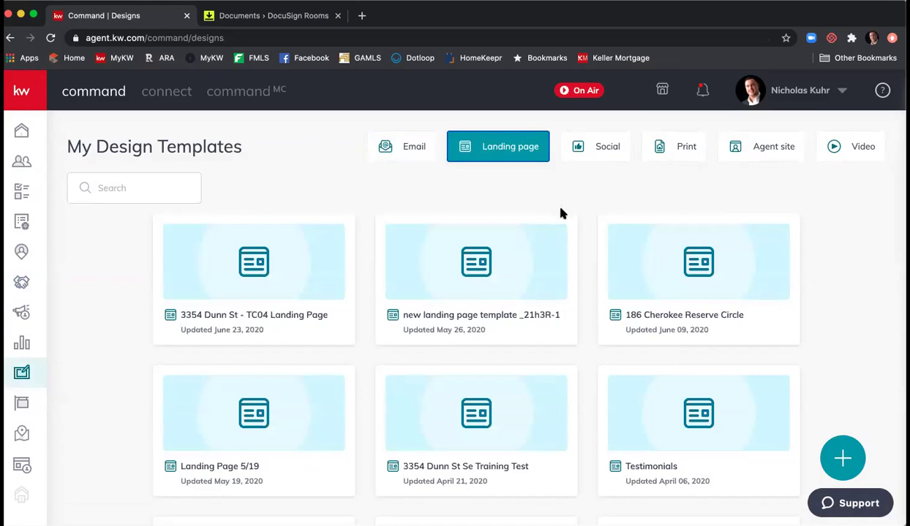
scroll(560, 219, "down", 3)
scroll(560, 247, "up", 3)
left_click(842, 458)
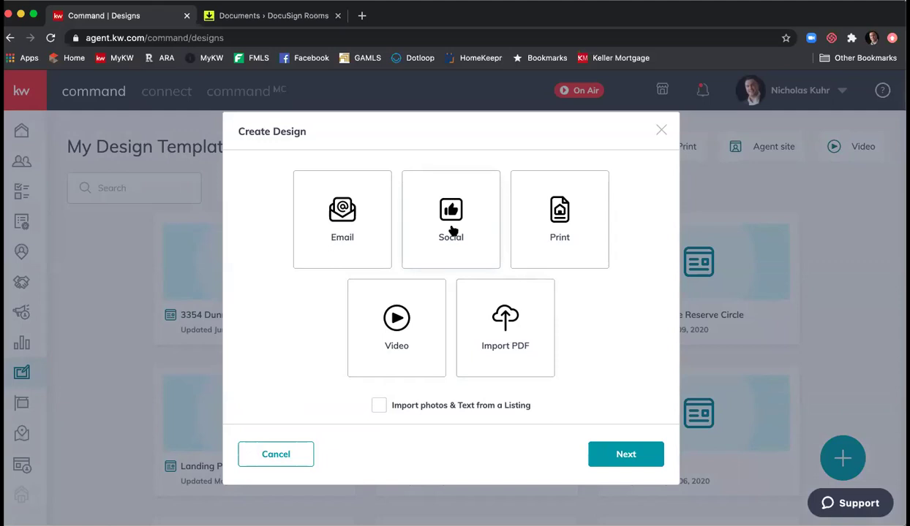
Choose the Social design type and continue to the My App Instagram templates
left_click(451, 229)
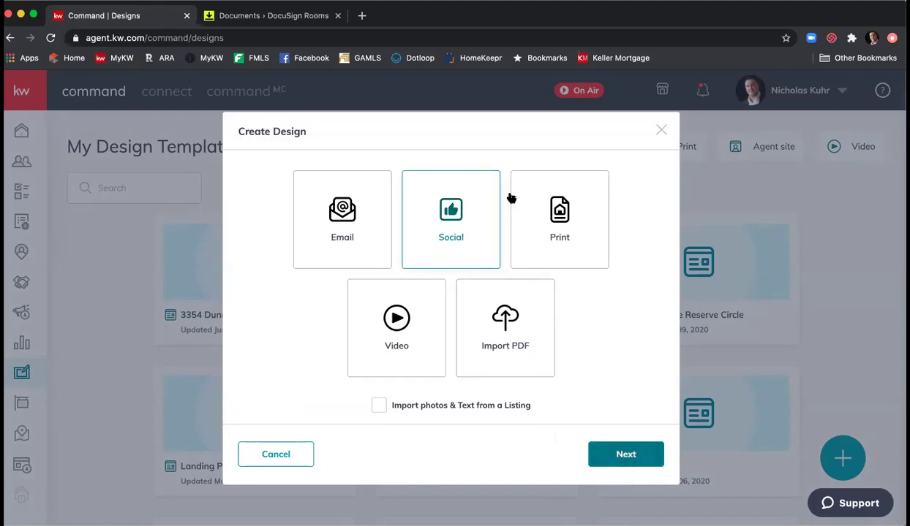
left_click(627, 455)
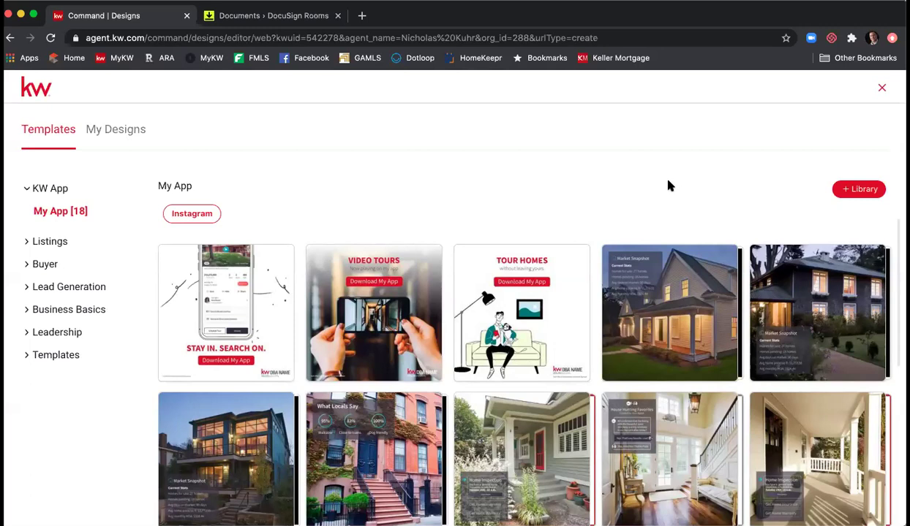
Open + Library and review the Text, Images, Logos and Brand Kit tabs
left_click(857, 191)
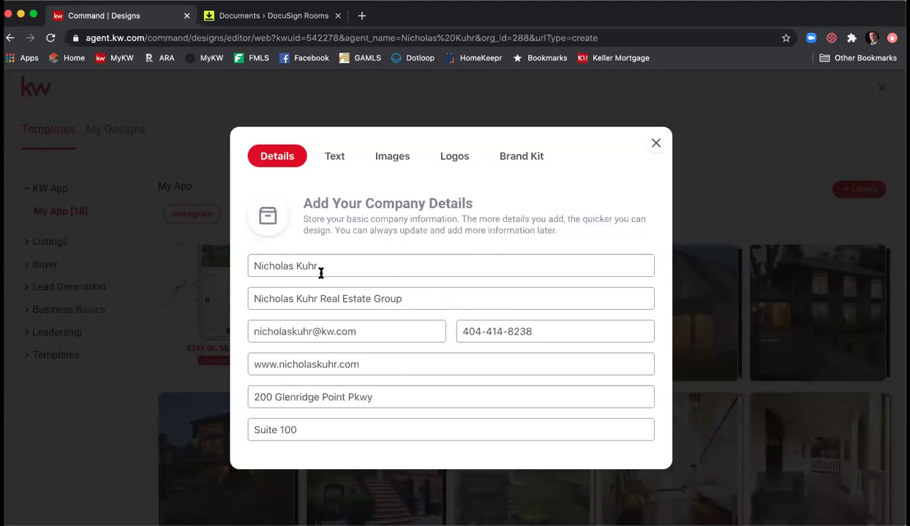
left_click(336, 158)
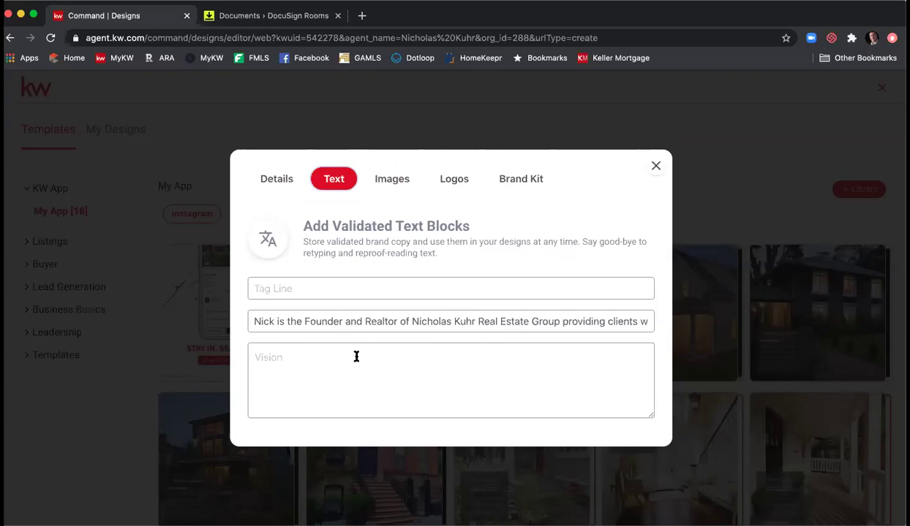
left_click(398, 180)
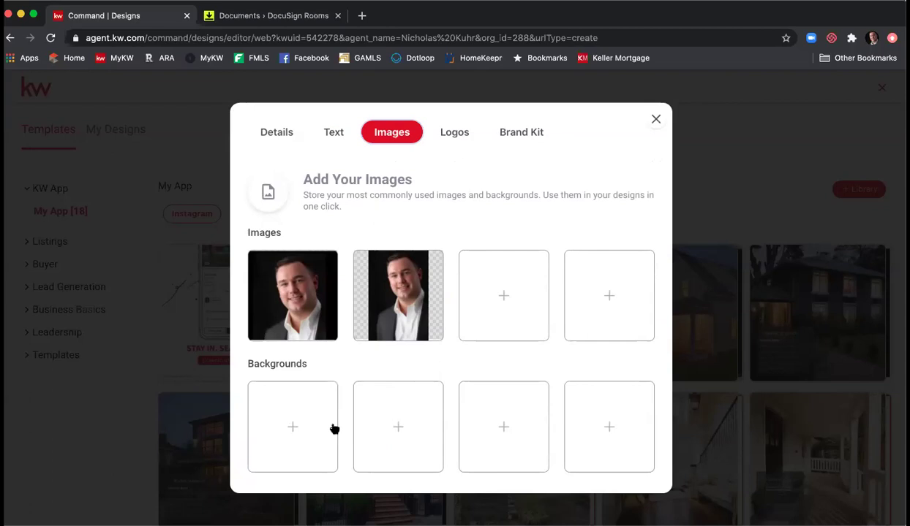
left_click(452, 135)
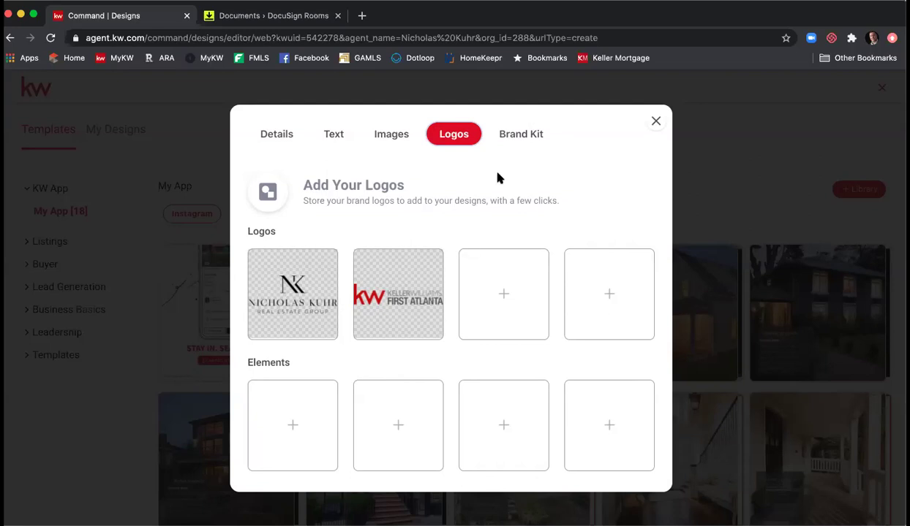
left_click(522, 139)
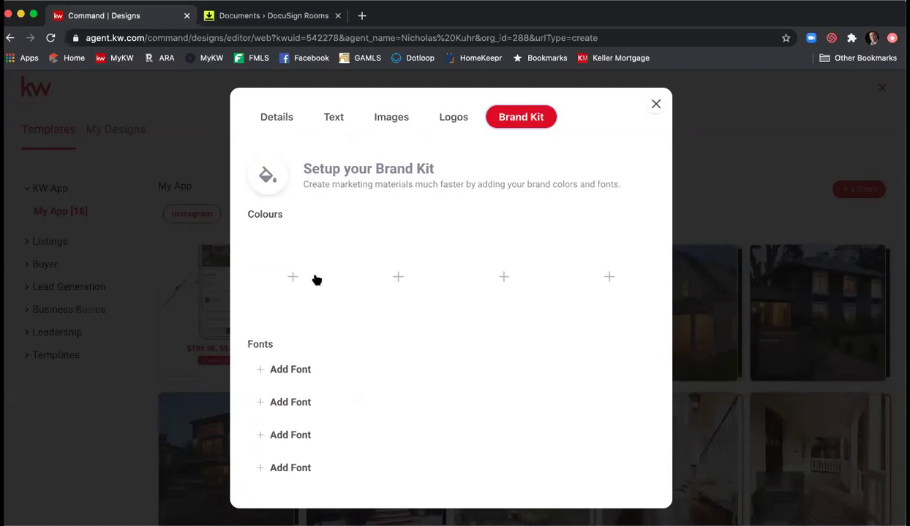
Add an orange brand colour with code #f23908234 to the Brand Kit
left_click(290, 277)
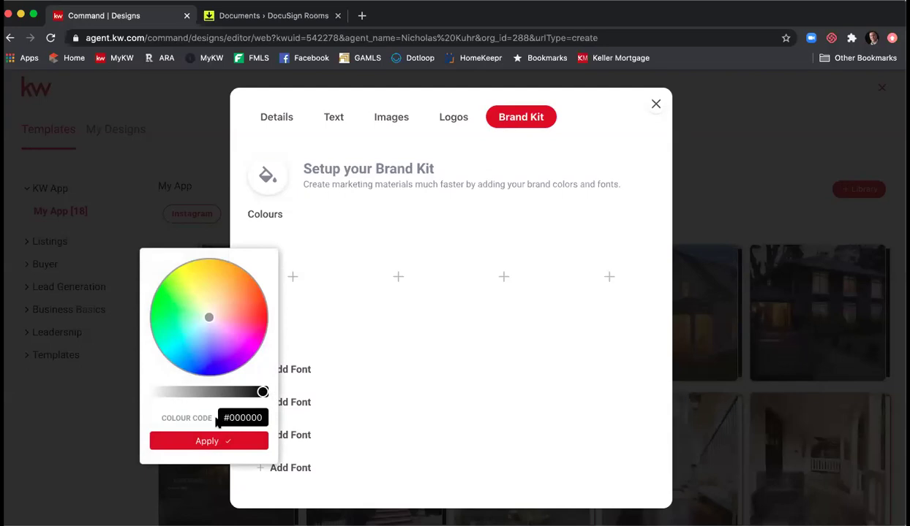
left_click(235, 418)
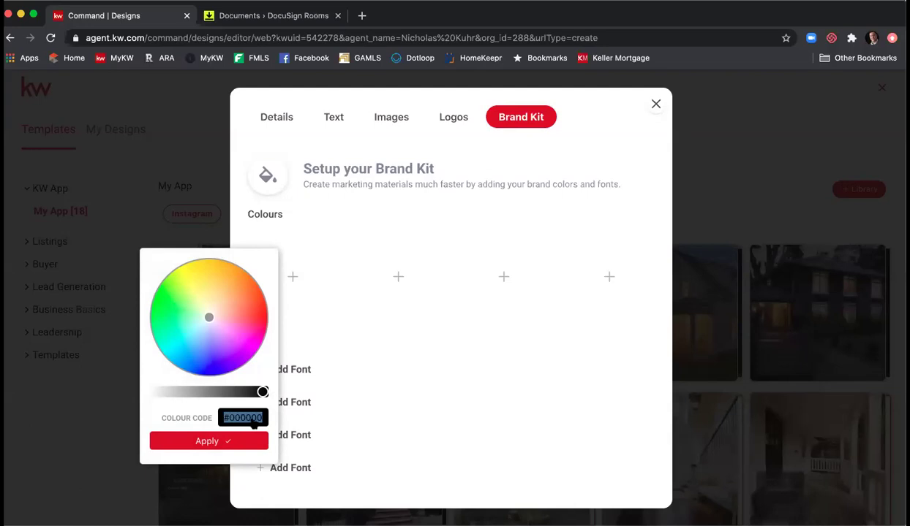
type("#f23908234")
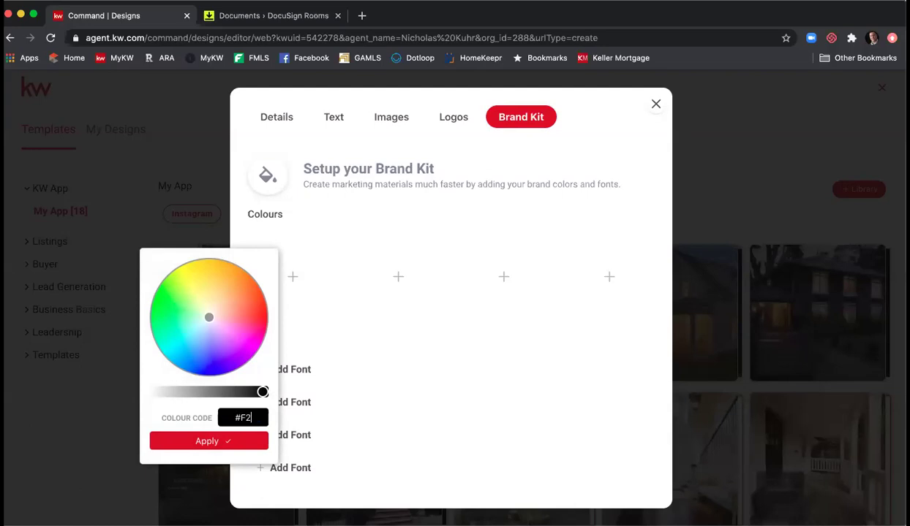
left_click(253, 440)
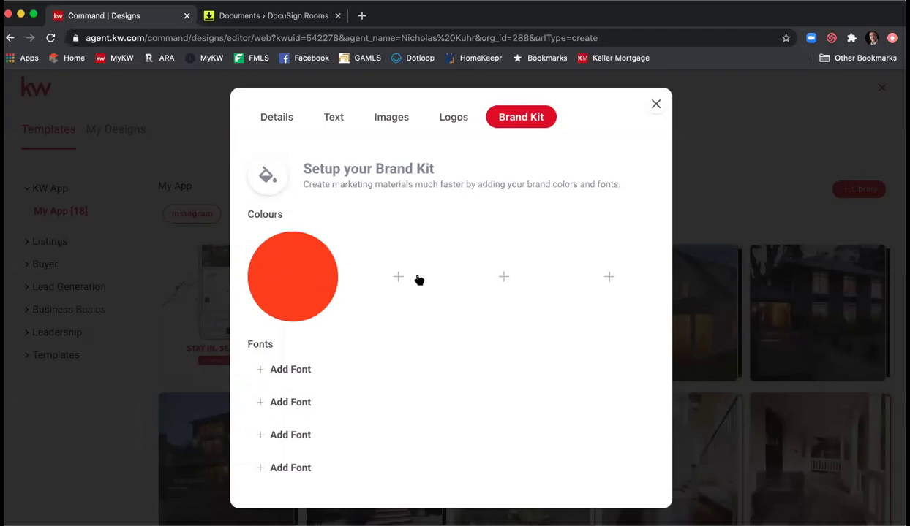
Remove the orange colour from the Brand Kit and close the setup
left_click(300, 264)
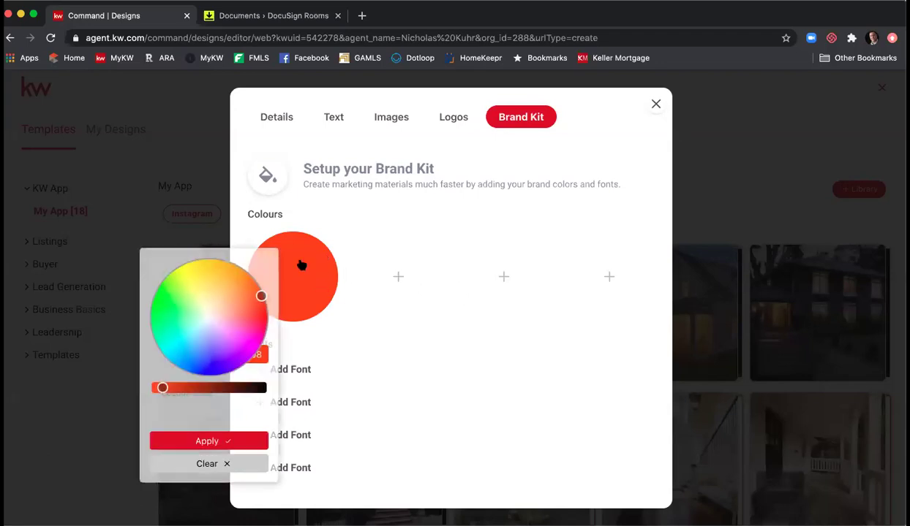
left_click(258, 460)
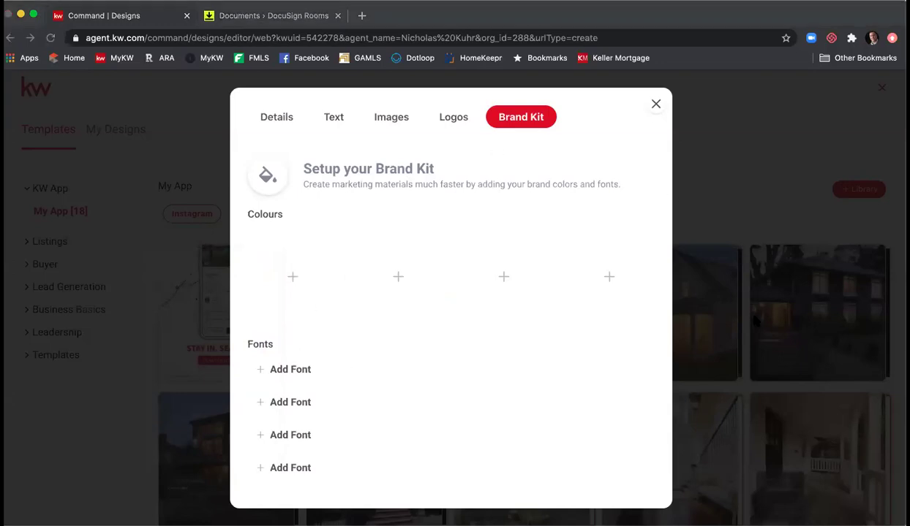
left_click(521, 339)
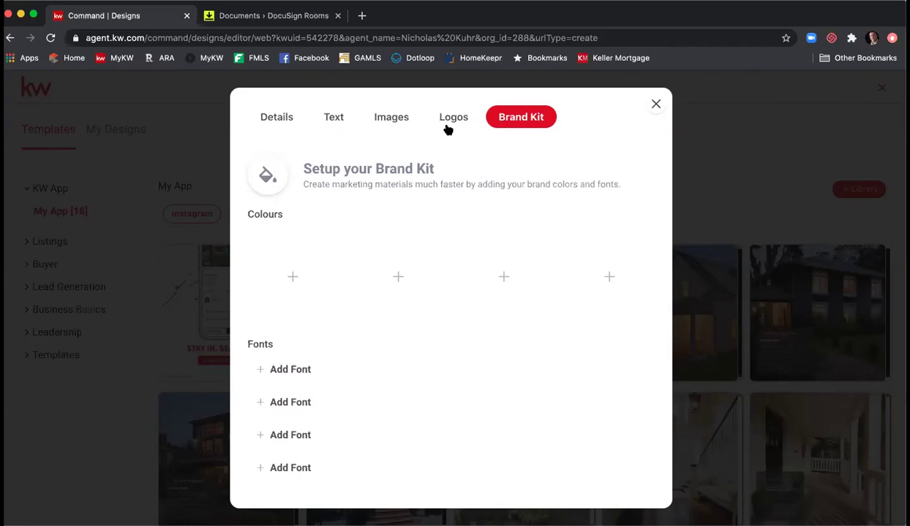
left_click(650, 108)
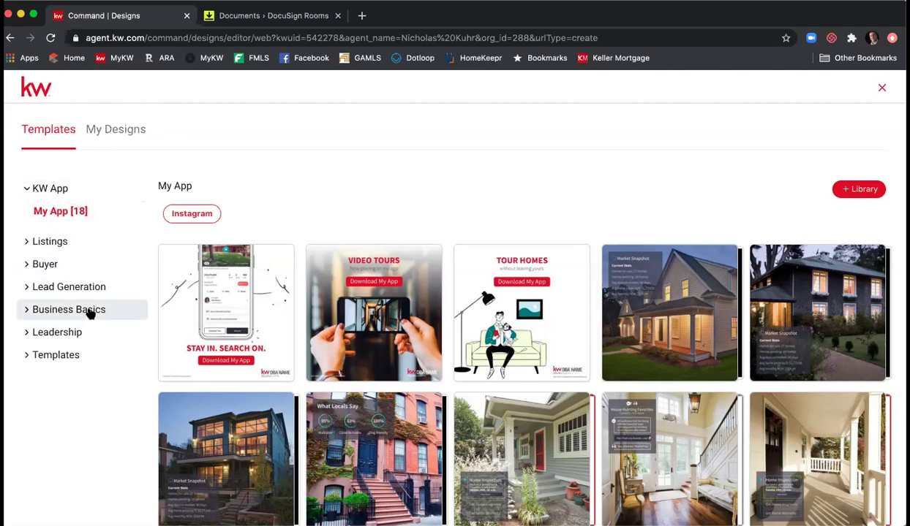
Expand Listings and browse the For Sale templates
left_click(63, 242)
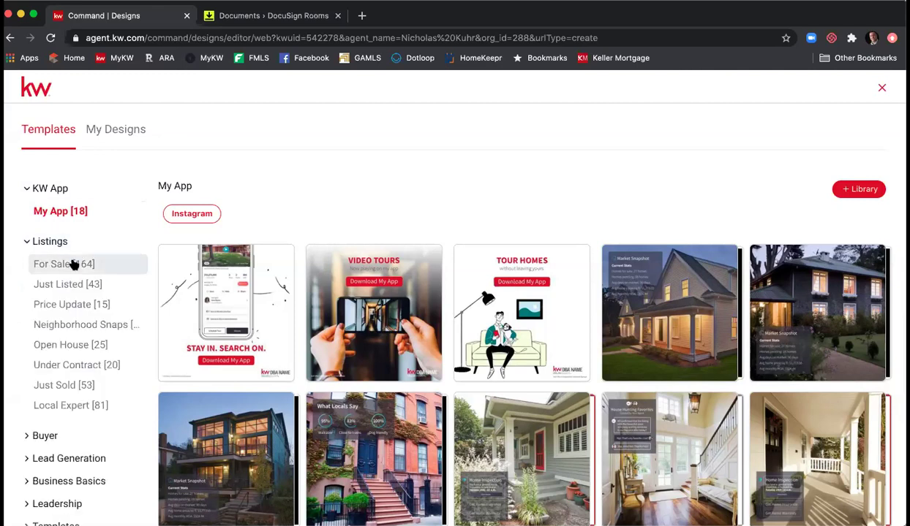
left_click(73, 264)
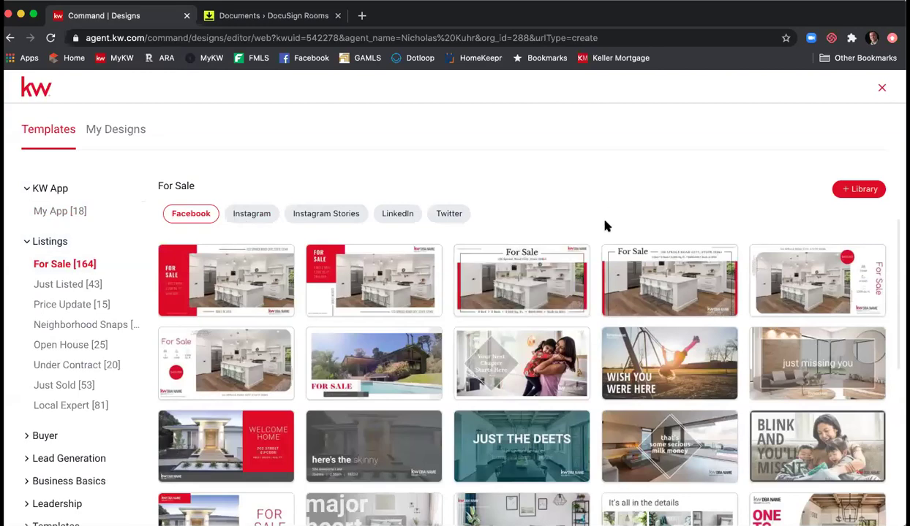
scroll(611, 292, "down", 8)
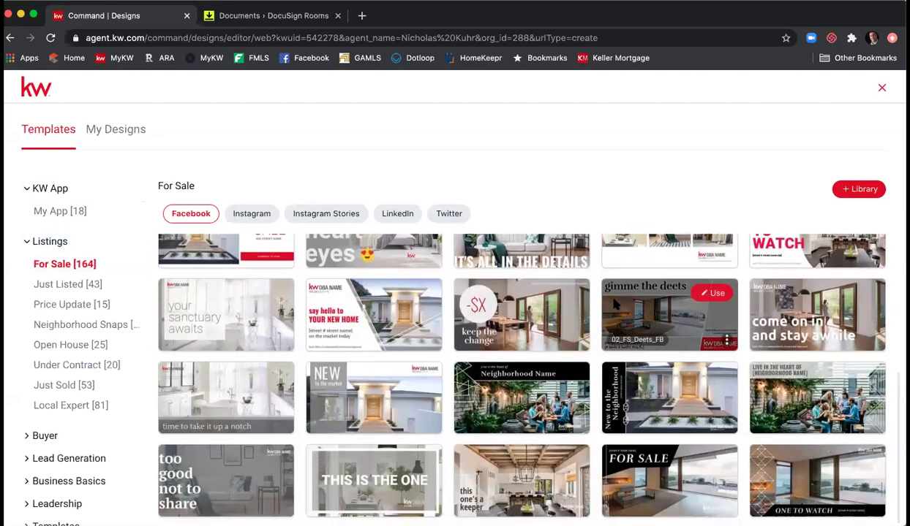
scroll(614, 304, "up", 6)
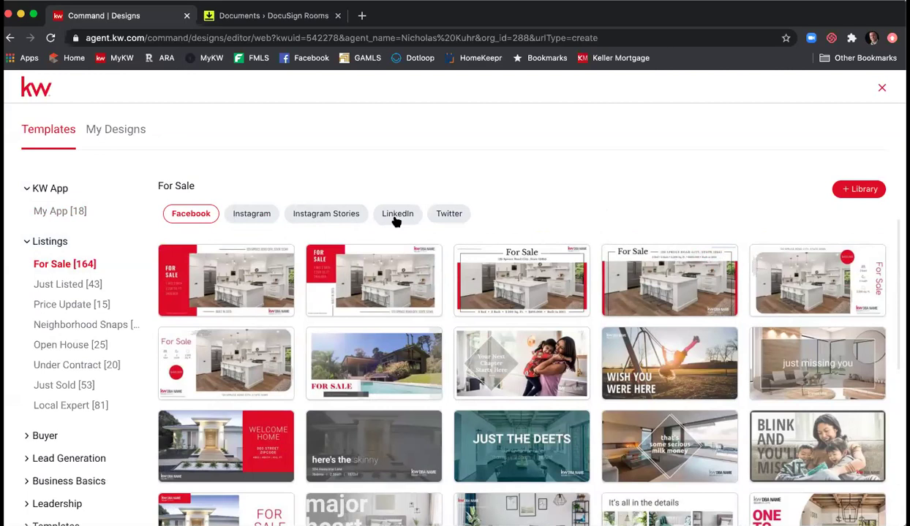
Try the Instagram, Stories, LinkedIn and Twitter filters, return to Facebook, then view Just Listed and Price Update
left_click(250, 214)
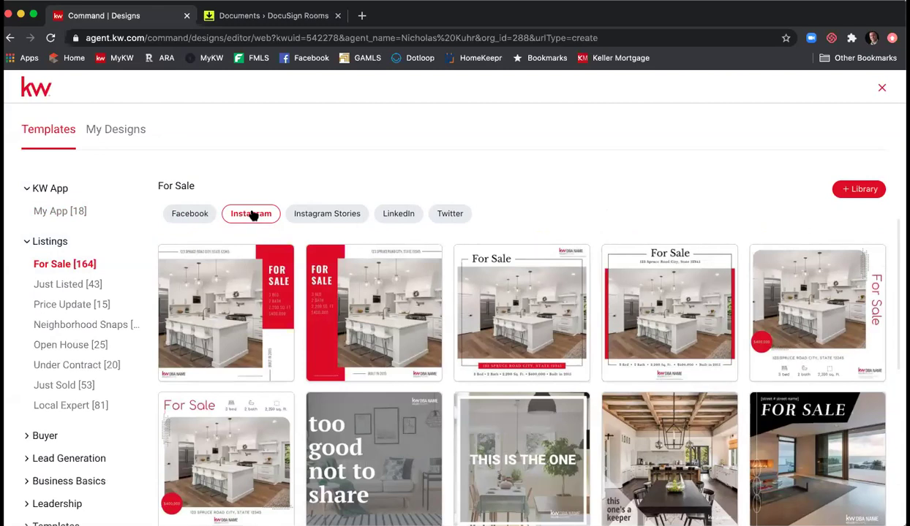
left_click(306, 213)
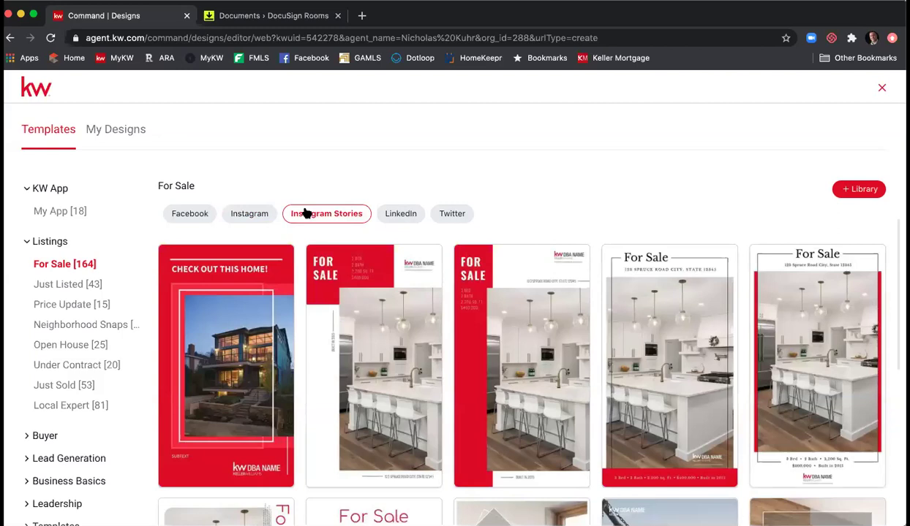
left_click(382, 212)
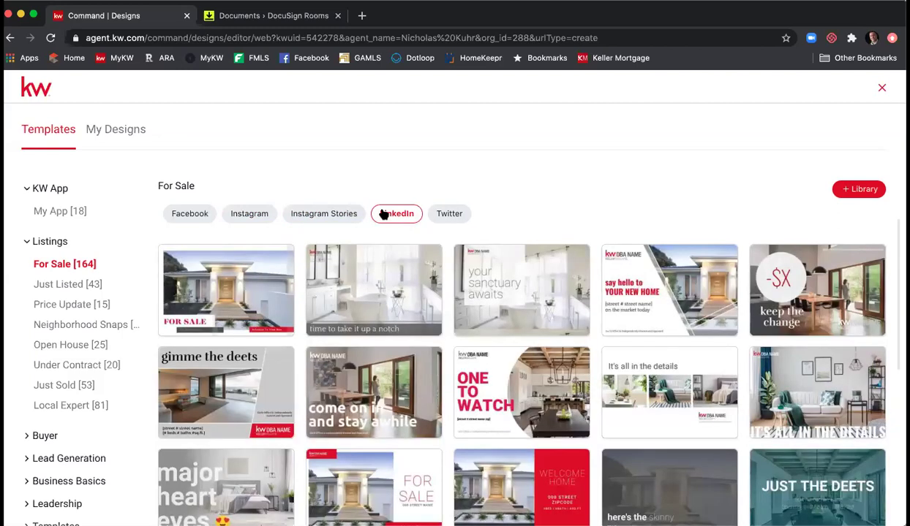
left_click(445, 213)
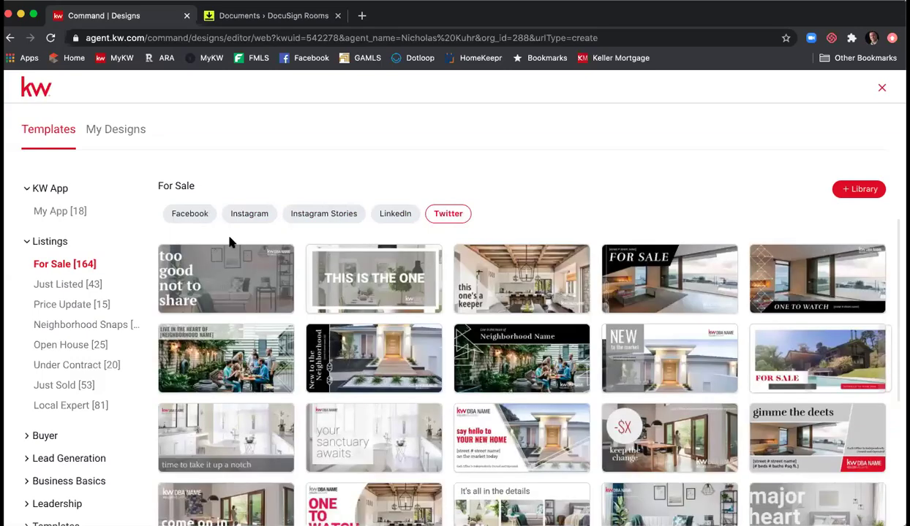
left_click(188, 216)
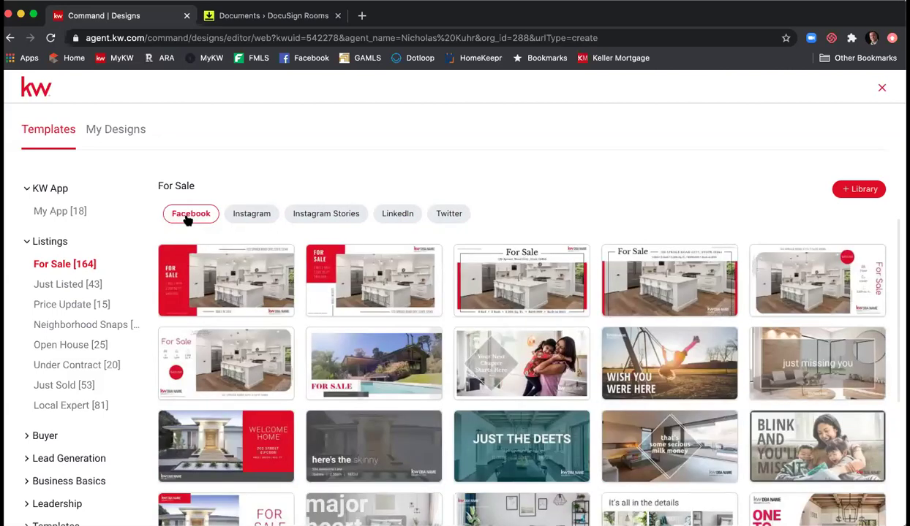
left_click(100, 285)
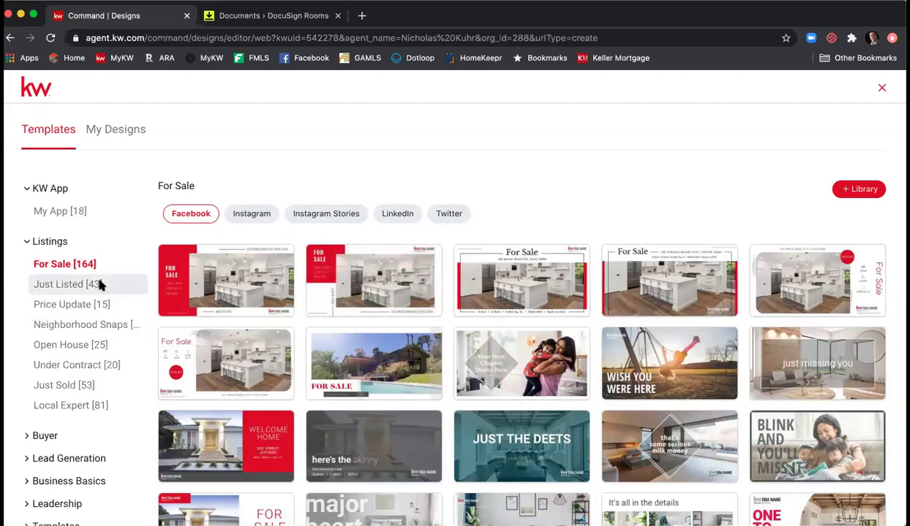
left_click(91, 306)
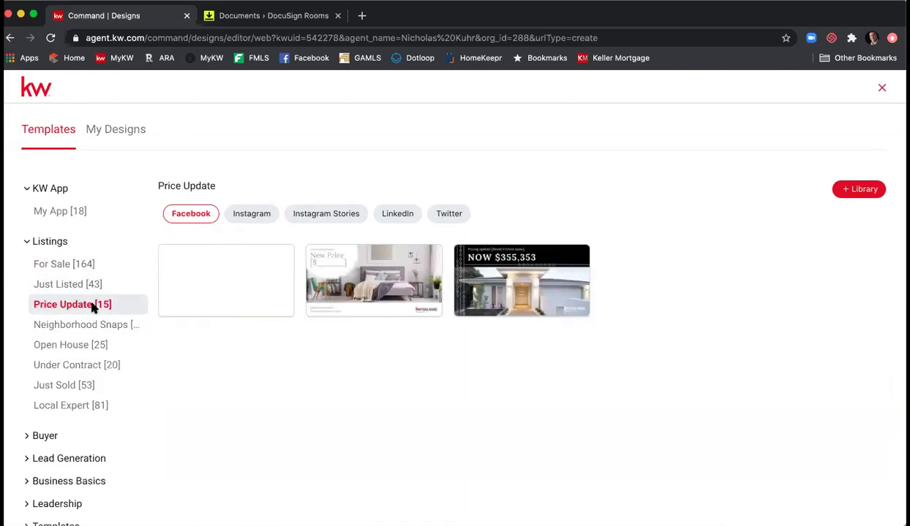
Switch the Price Update templates to Instagram and back to Facebook
left_click(241, 218)
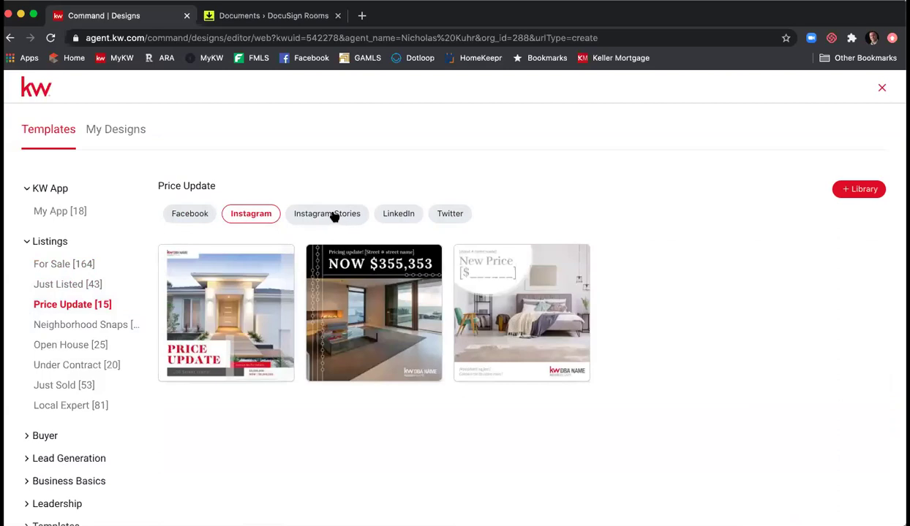
mouse_move(268, 311)
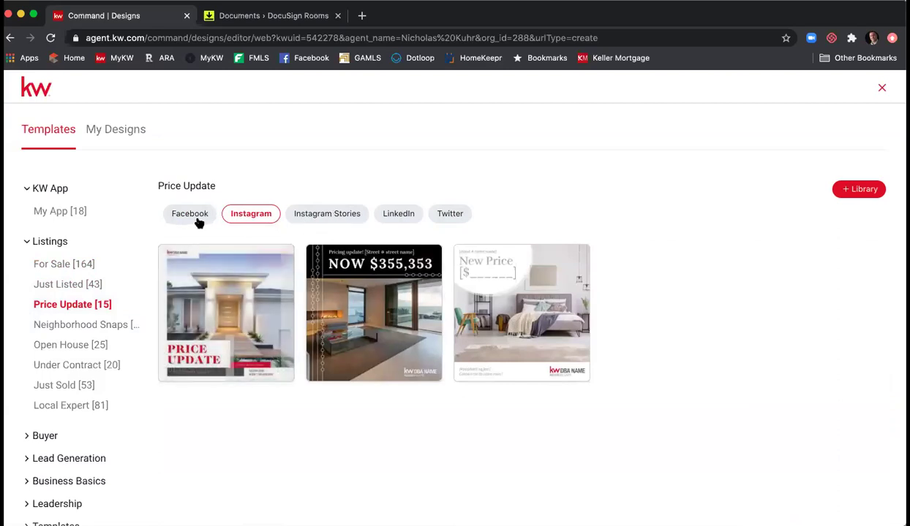
left_click(197, 221)
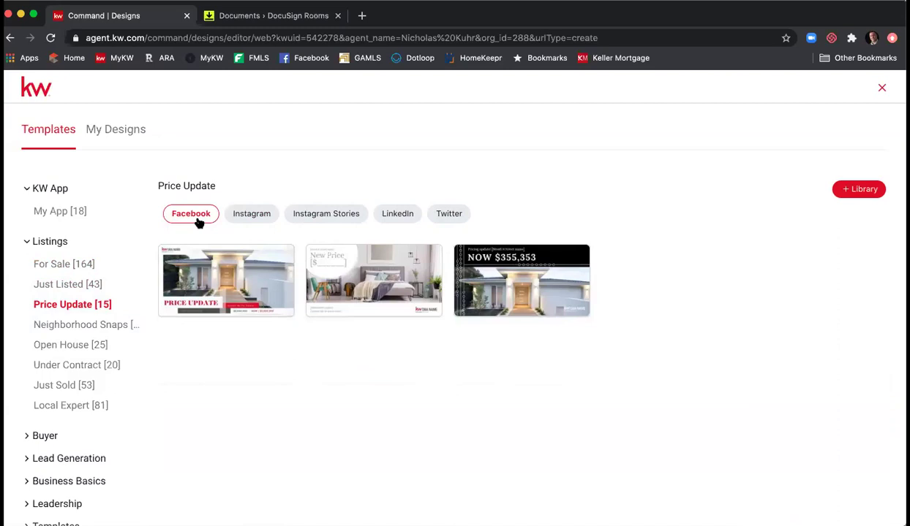
scroll(118, 306, "down", 1)
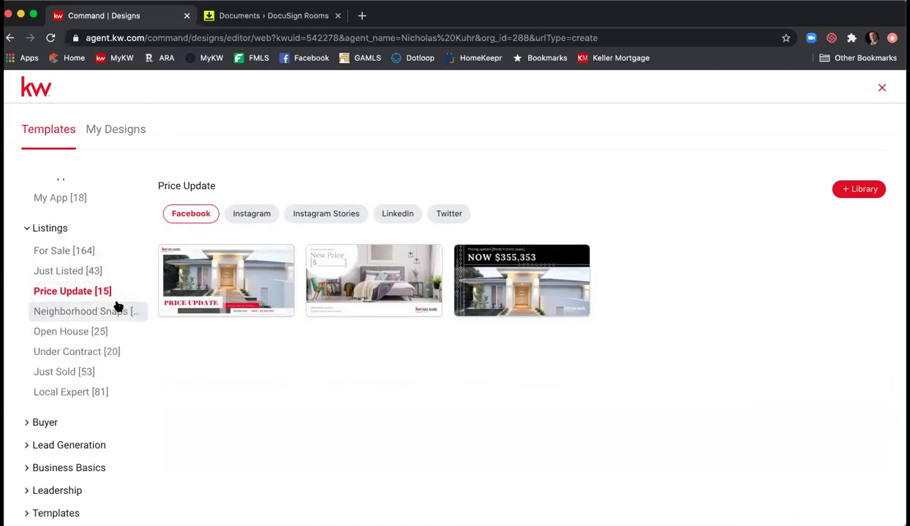
scroll(64, 417, "up", 1)
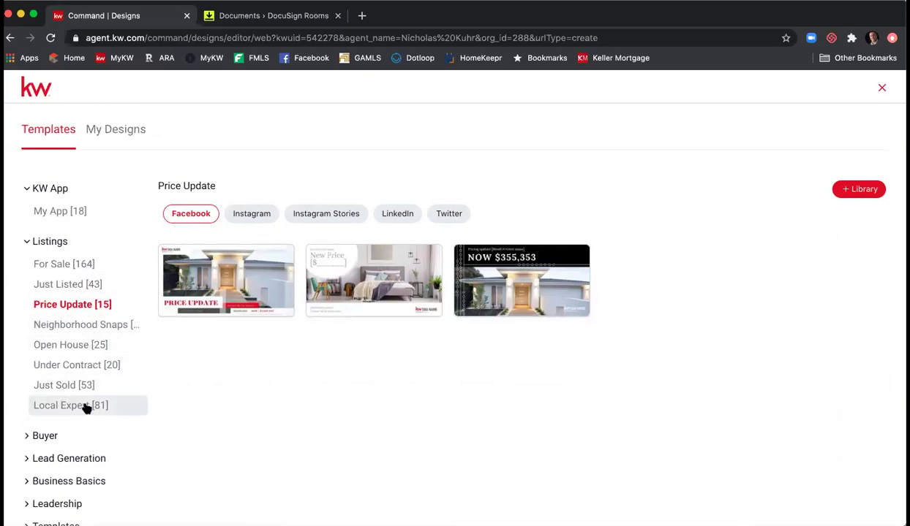
Open Buyer › Neighborhood Snap and start a design from the Picture Yourself template
left_click(42, 435)
scroll(77, 371, "down", 5)
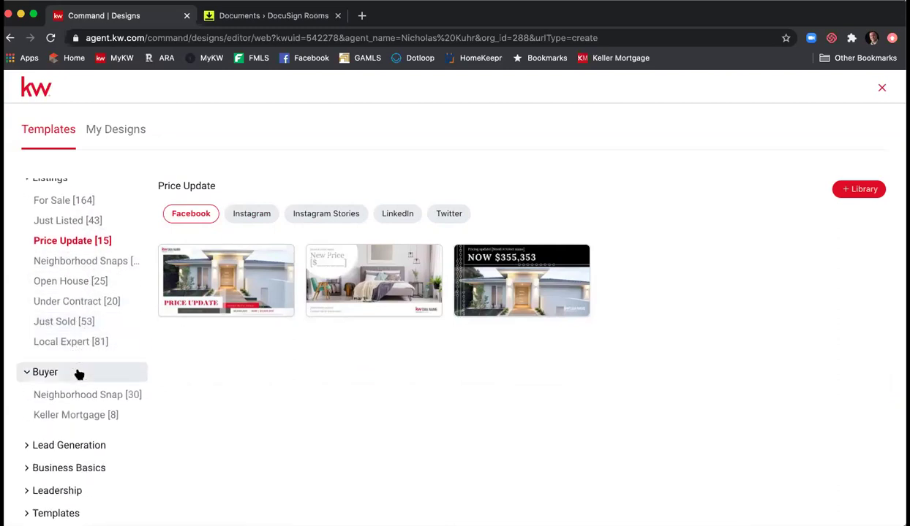
left_click(117, 396)
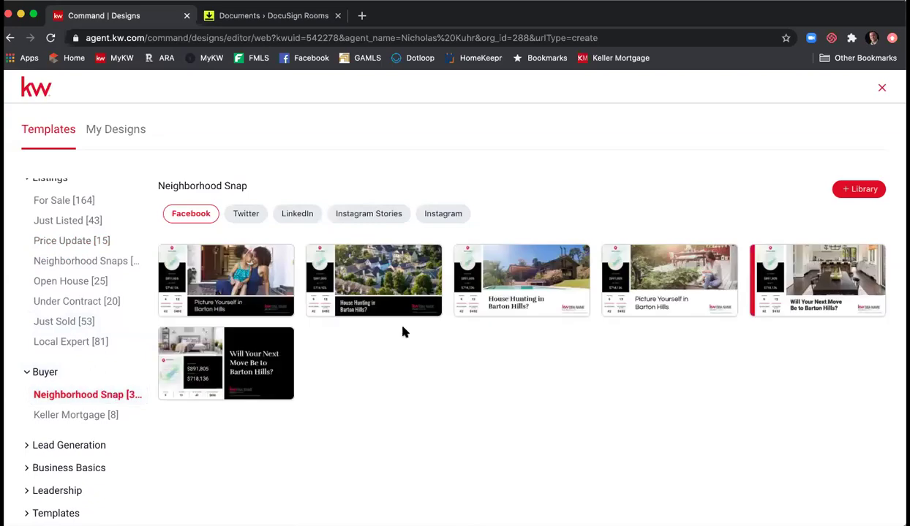
left_click(272, 259)
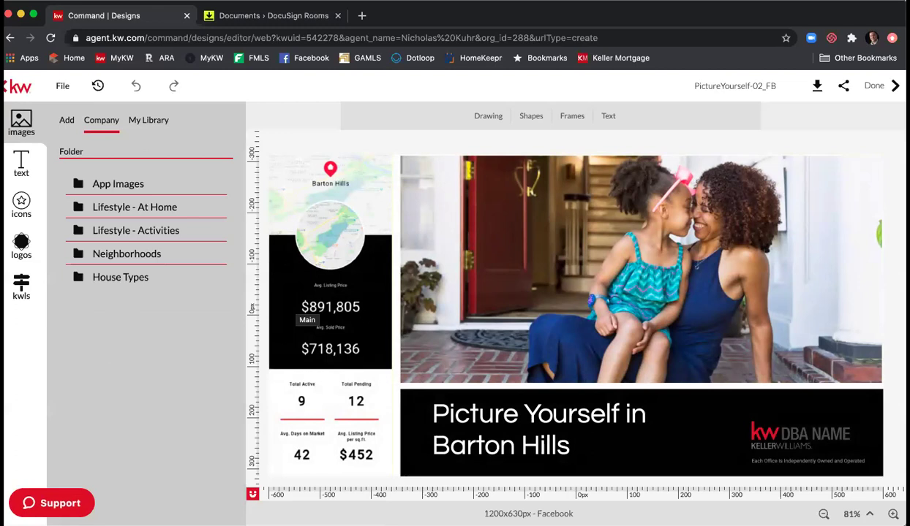
Select the Barton Hills snapshot and search snapshots for 'Forest Hills, Smyrna, GA'
left_click(331, 468)
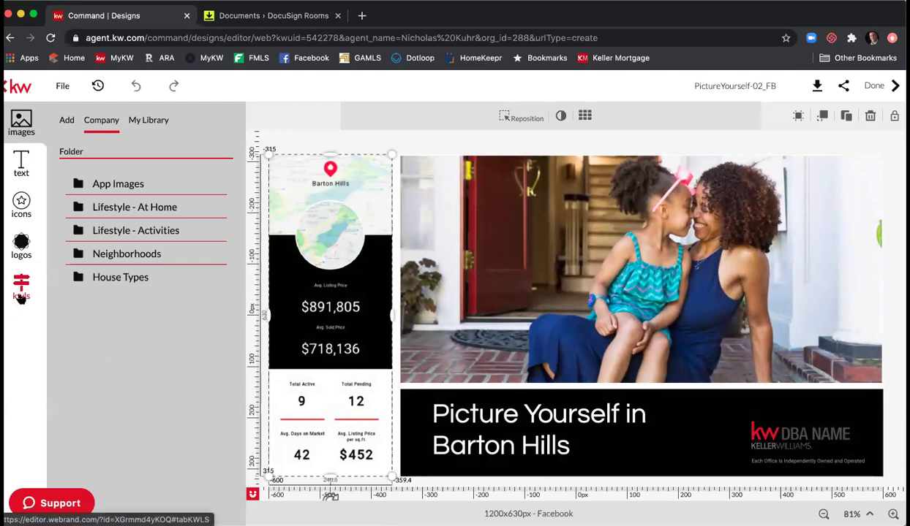
left_click(22, 289)
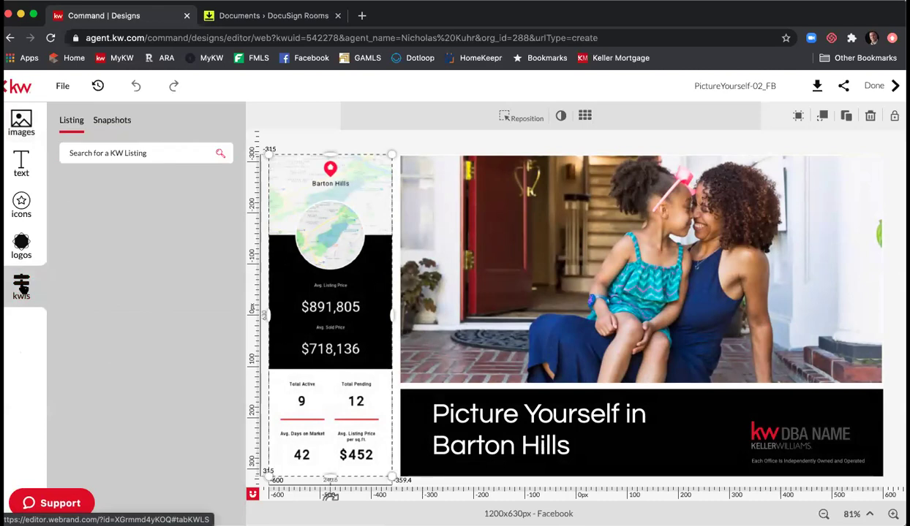
left_click(112, 124)
left_click(122, 147)
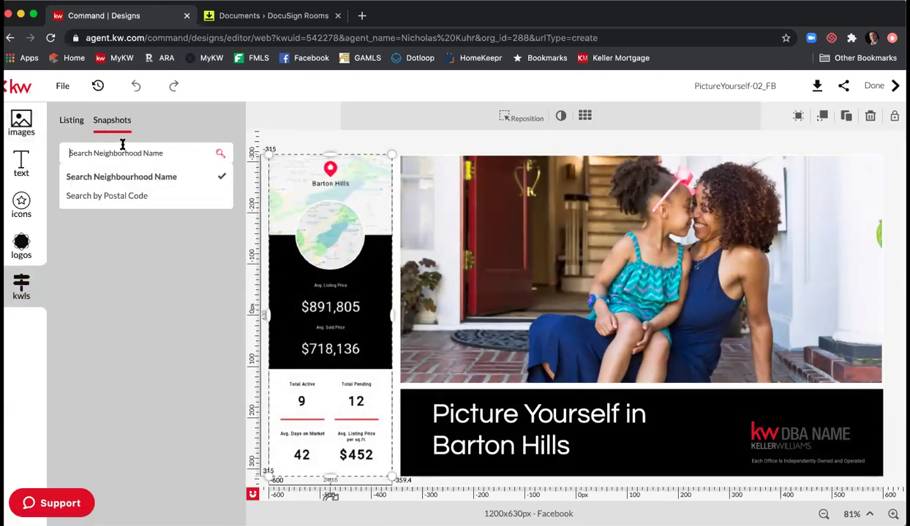
type("Forest Hills, Smryna, GA")
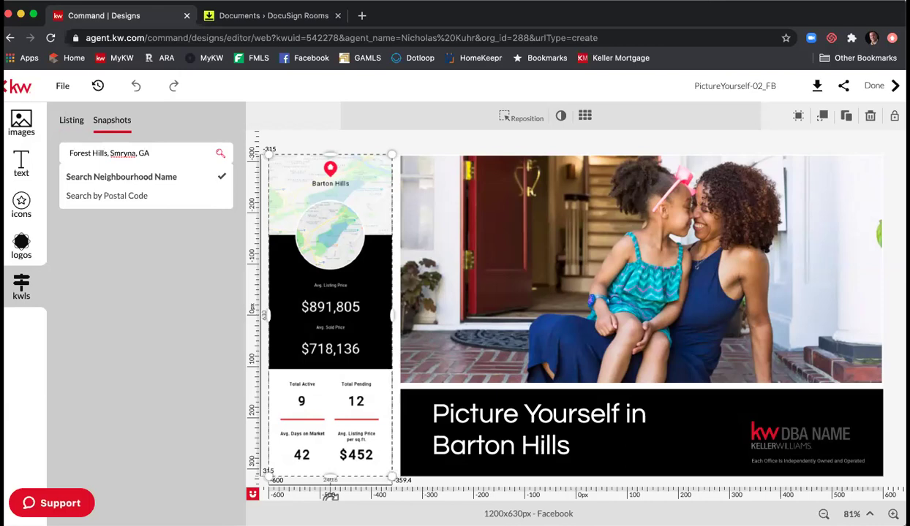
key("BackSpace")
key("BackSpace")
key("BackSpace")
key("BackSpace")
key("Return")
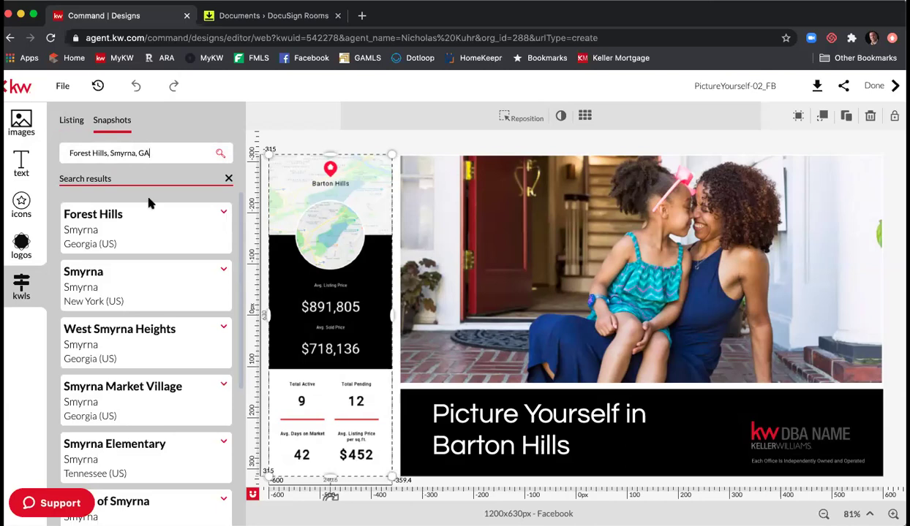
Apply the Forest Hills, Smyrna result in place of the Barton Hills snapshot
left_click(168, 231)
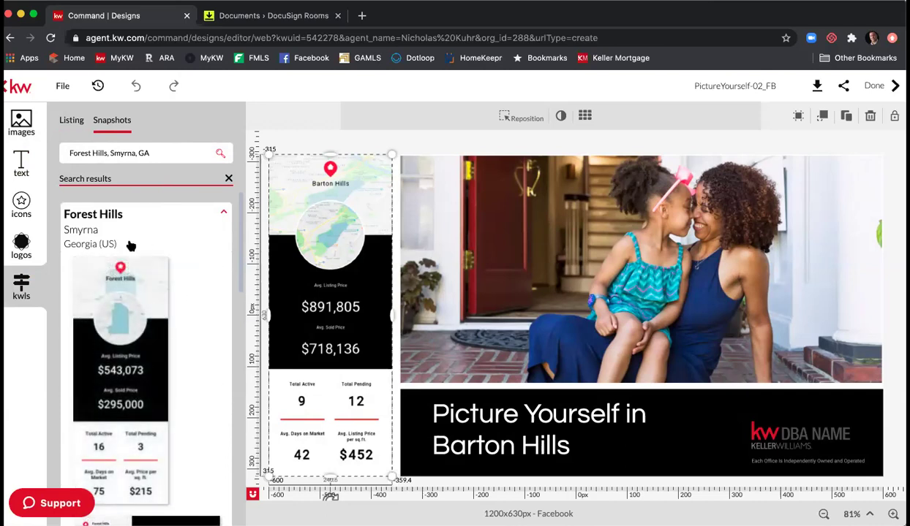
scroll(185, 252, "down", 2)
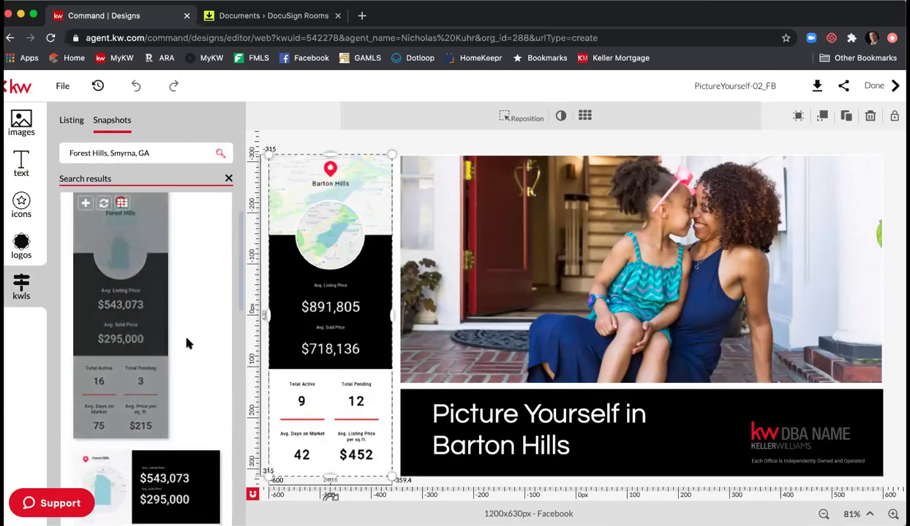
scroll(199, 321, "down", 3)
scroll(192, 365, "down", 6)
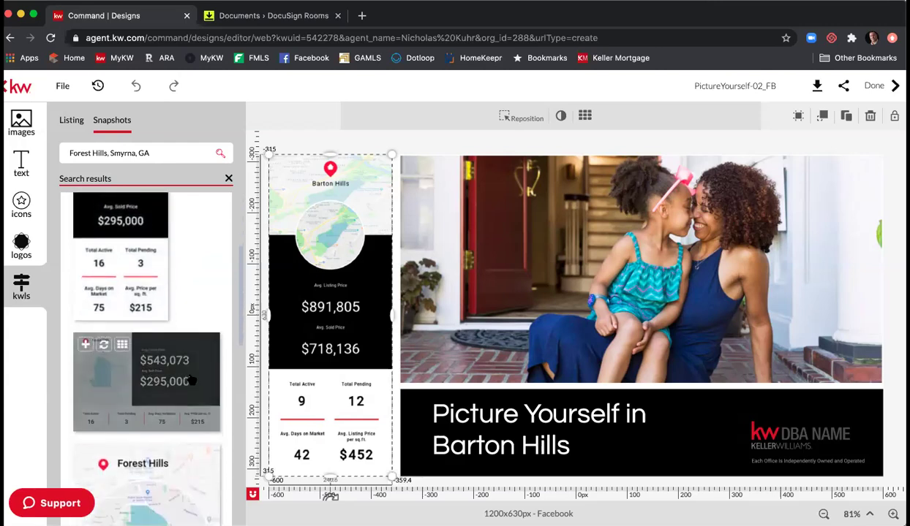
scroll(187, 362, "up", 10)
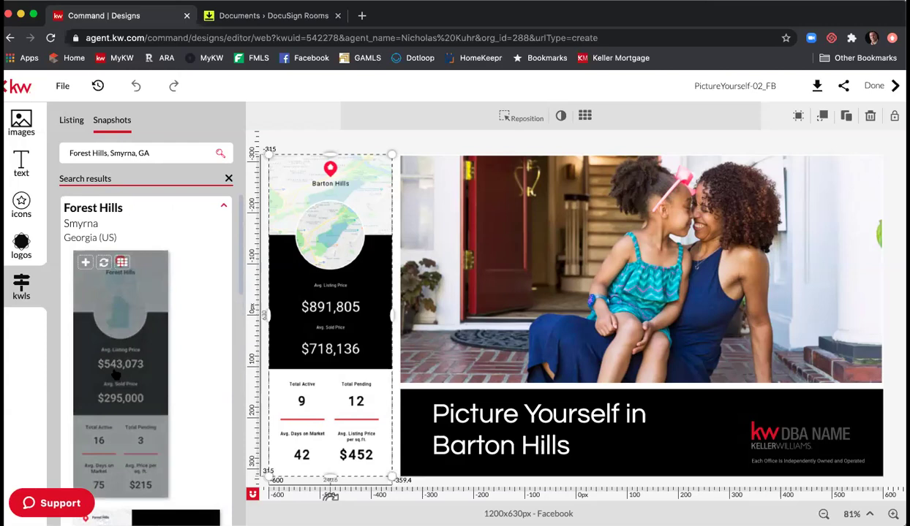
left_click(103, 268)
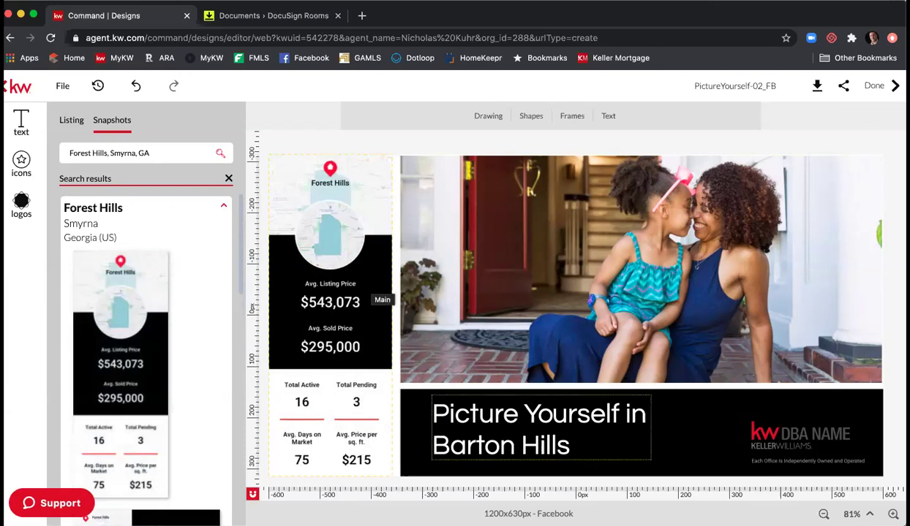
Replace 'Barton' with 'Forest' in the 'Picture Yourself in Barton Hills' headline
left_click(510, 439)
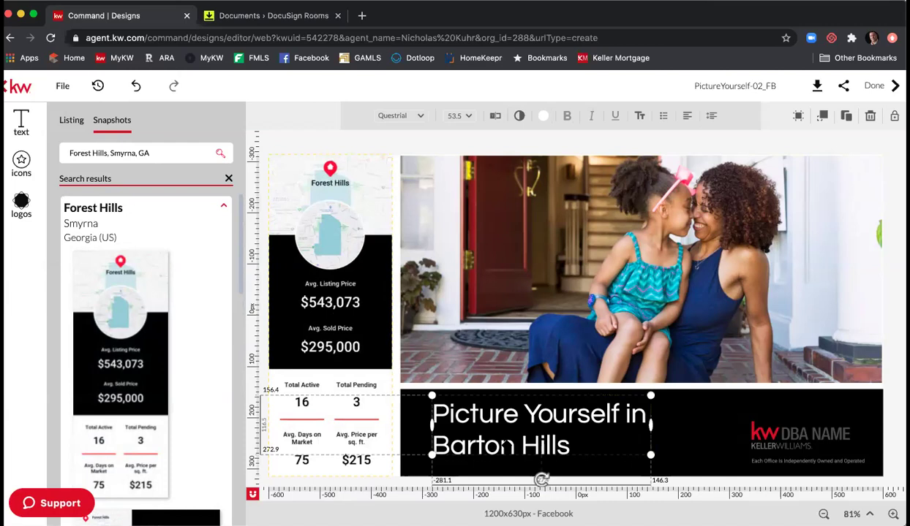
left_click(505, 445)
double_click(504, 445)
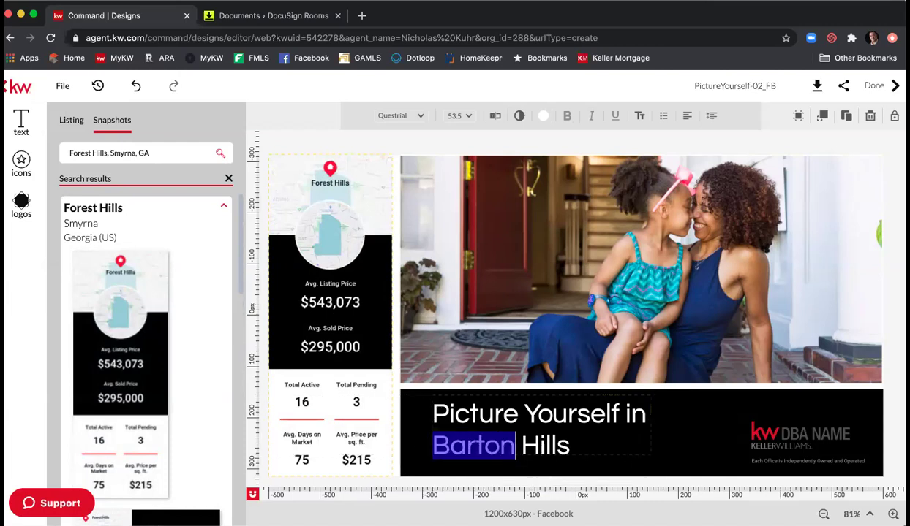
type("Forest")
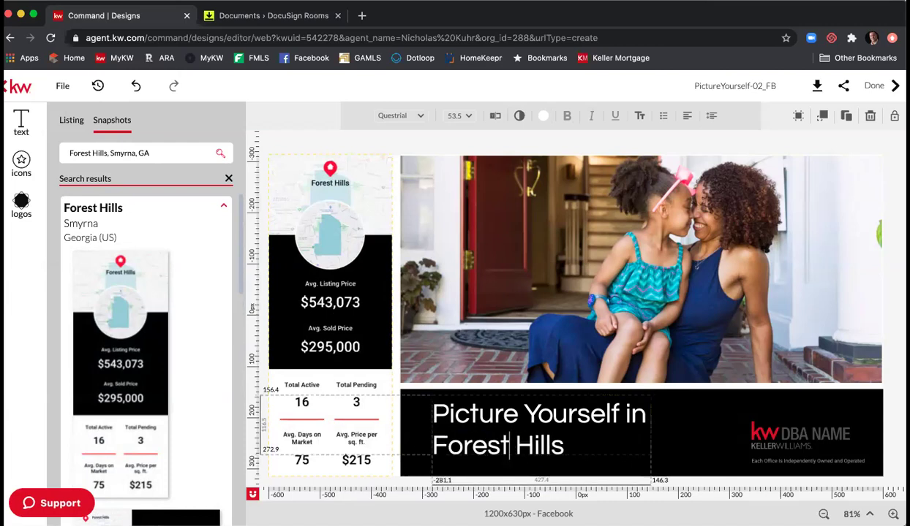
key("Escape")
left_click(796, 425)
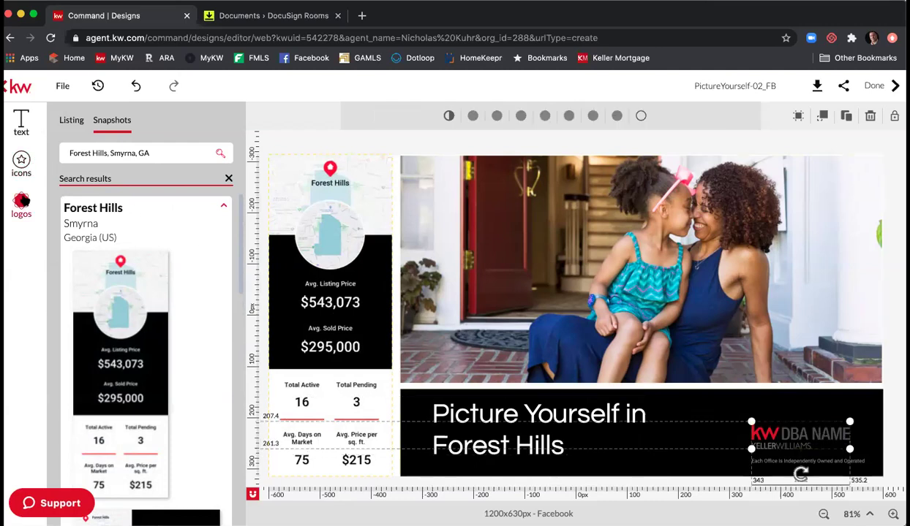
Add the First Atlanta logo, delete the KW DBA NAME logo, and place the new logo on the banner's right
left_click(21, 204)
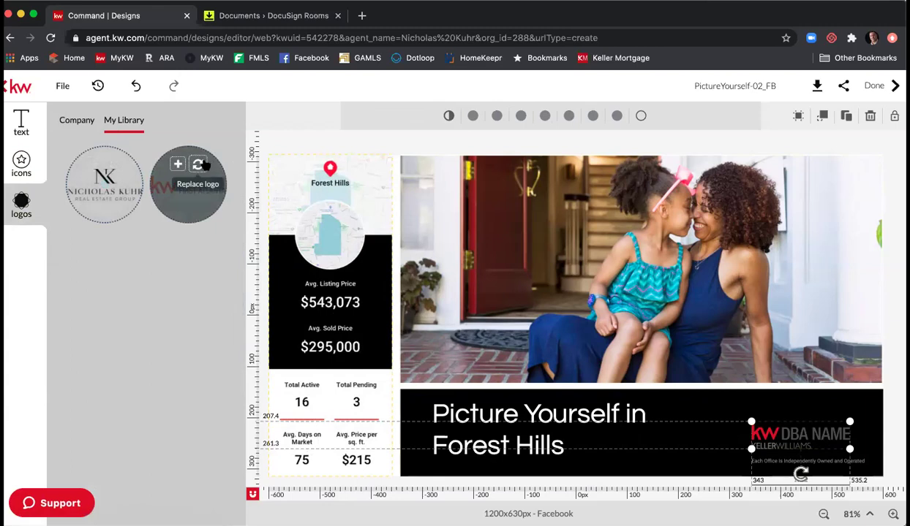
left_click(199, 170)
left_click(780, 422)
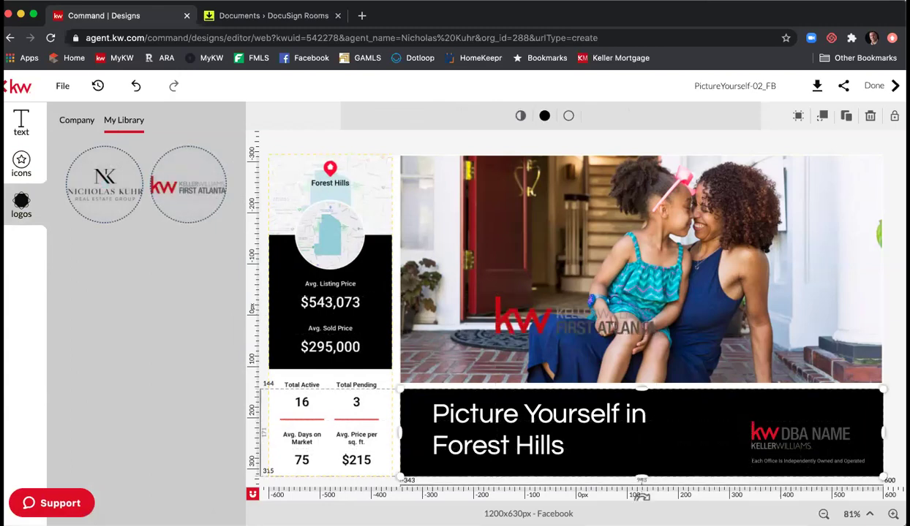
key("Delete")
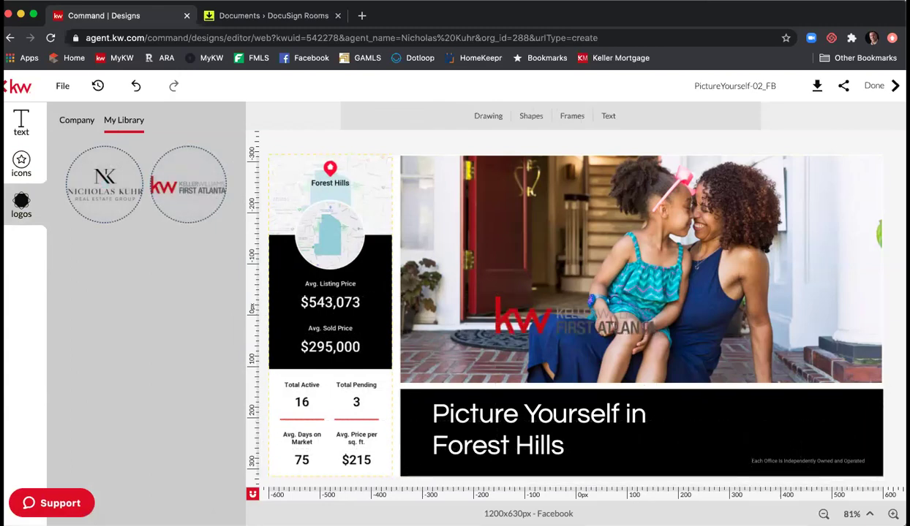
left_click_drag(553, 329, 767, 441)
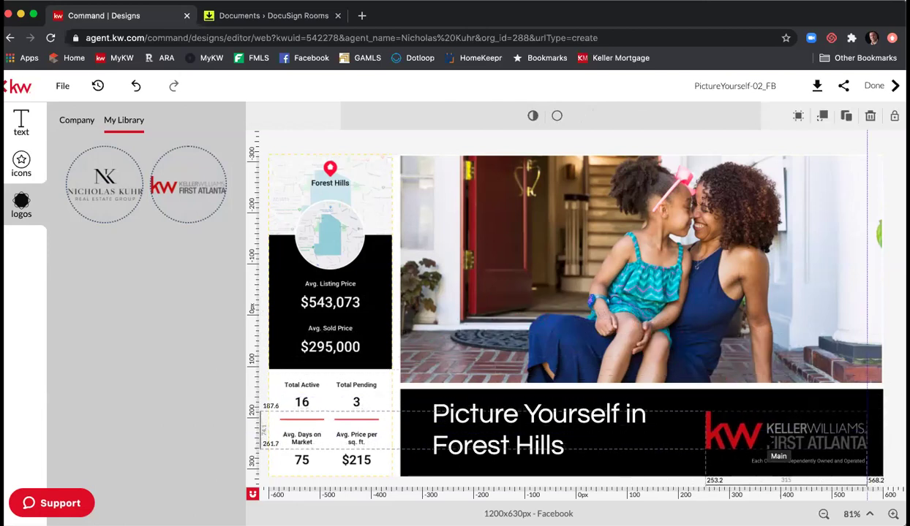
left_click(892, 338)
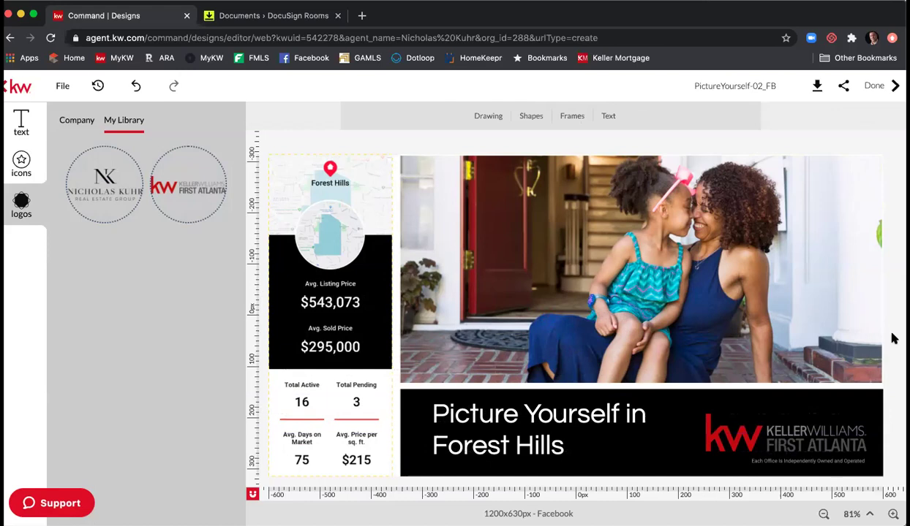
Exit the design editor without saving and start a new Social design
left_click(883, 87)
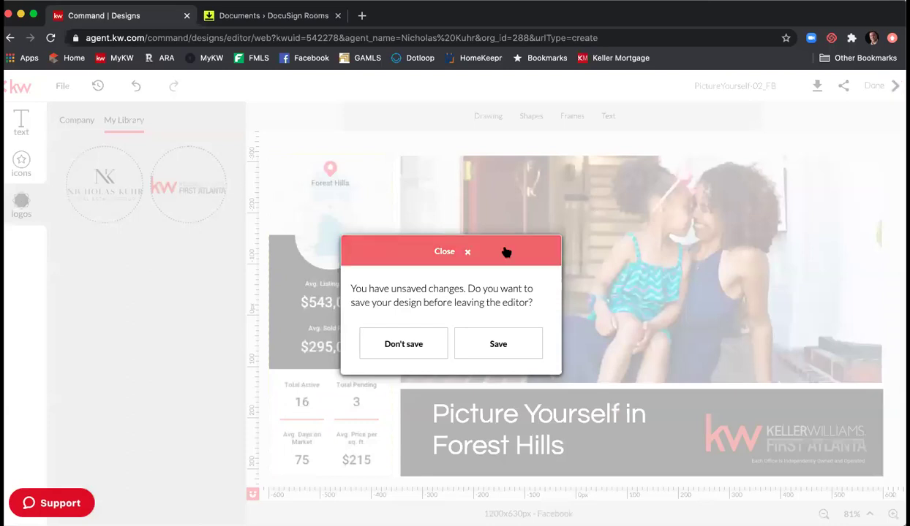
left_click(413, 350)
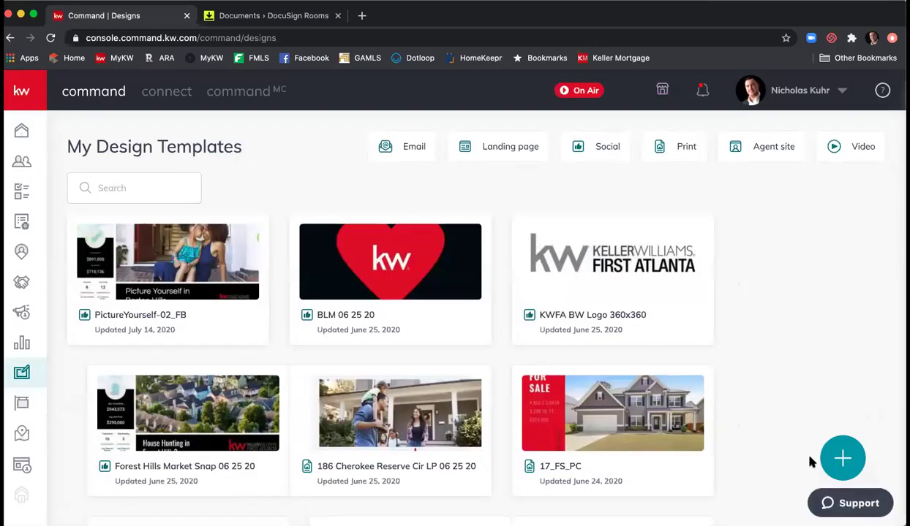
left_click(835, 459)
left_click(468, 232)
left_click(612, 451)
Restart the Social design and continue to the Neighborhood Snap Facebook templates
left_click(842, 458)
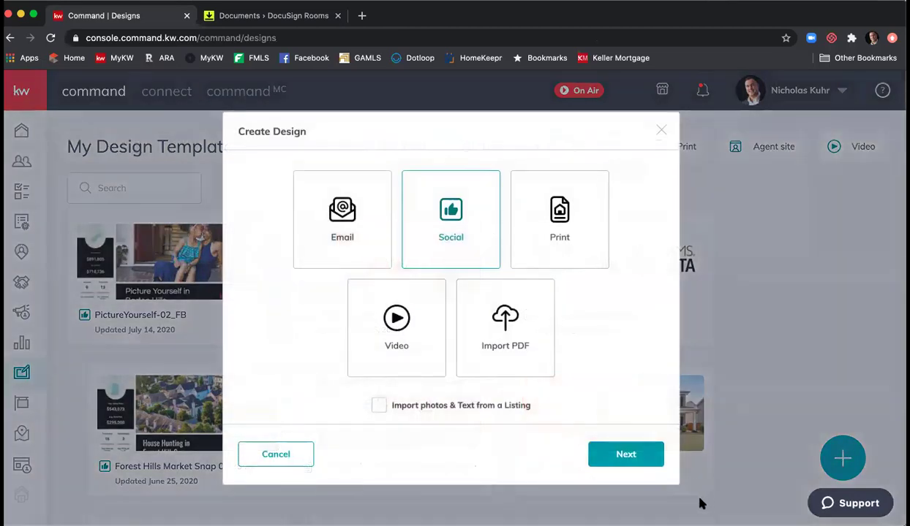
left_click(626, 454)
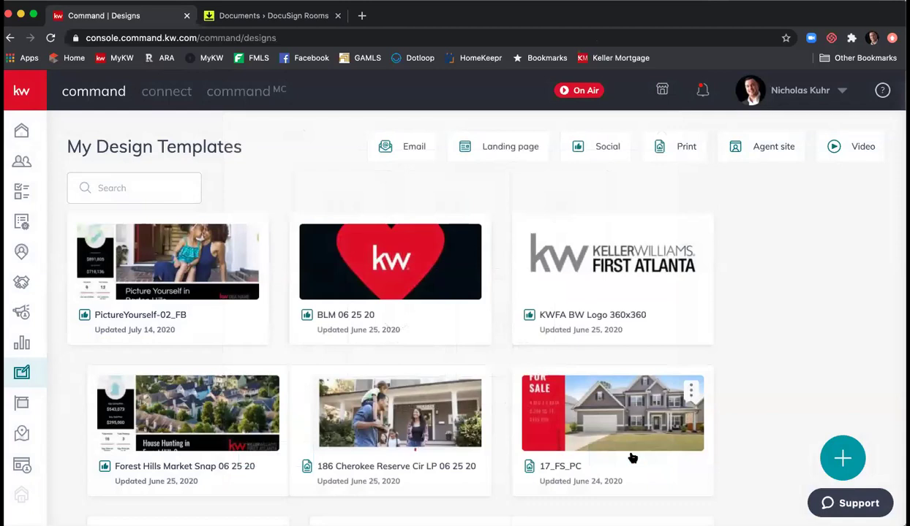
left_click(35, 88)
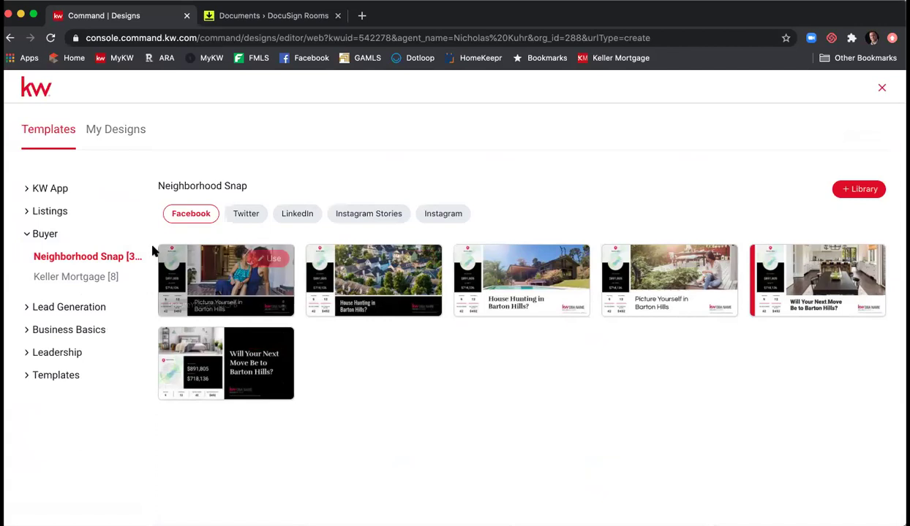
Expand the Listings, Lead Generation, Business Basics and Leadership template categories
left_click(26, 213)
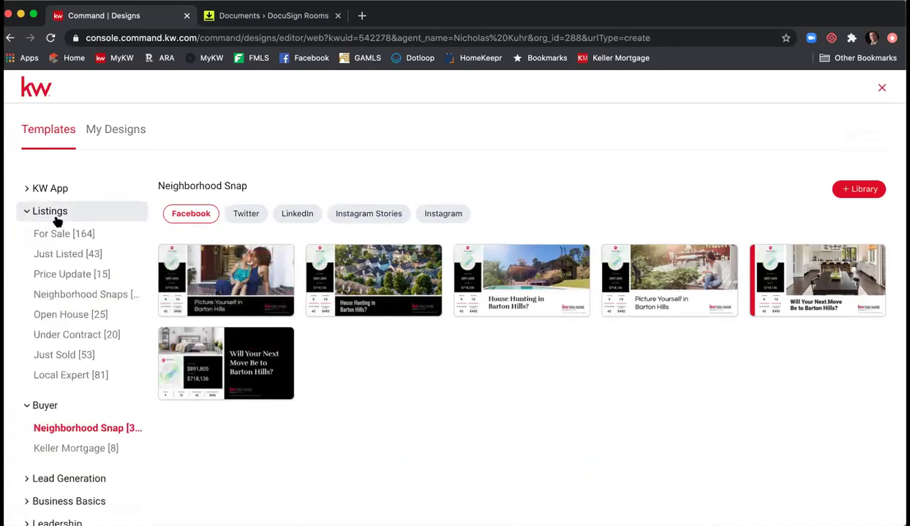
scroll(44, 219, "down", 1)
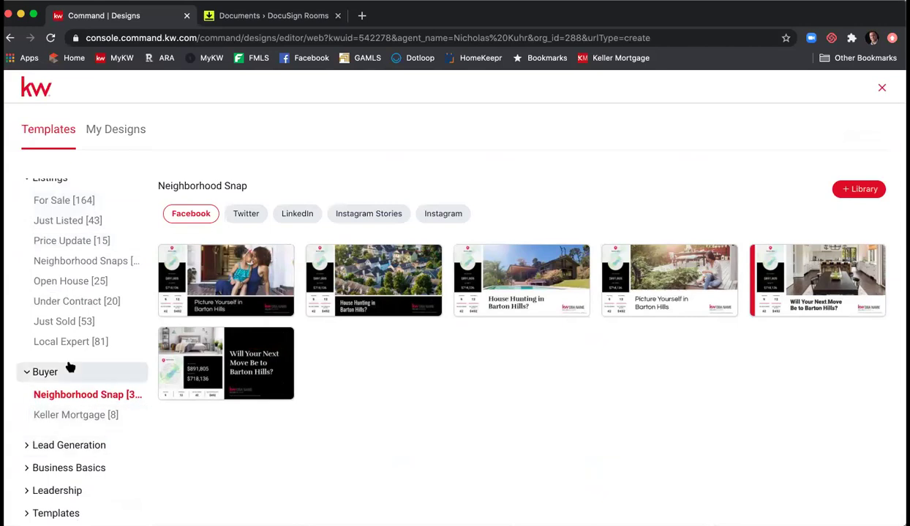
scroll(44, 361, "up", 1)
scroll(49, 245, "down", 1)
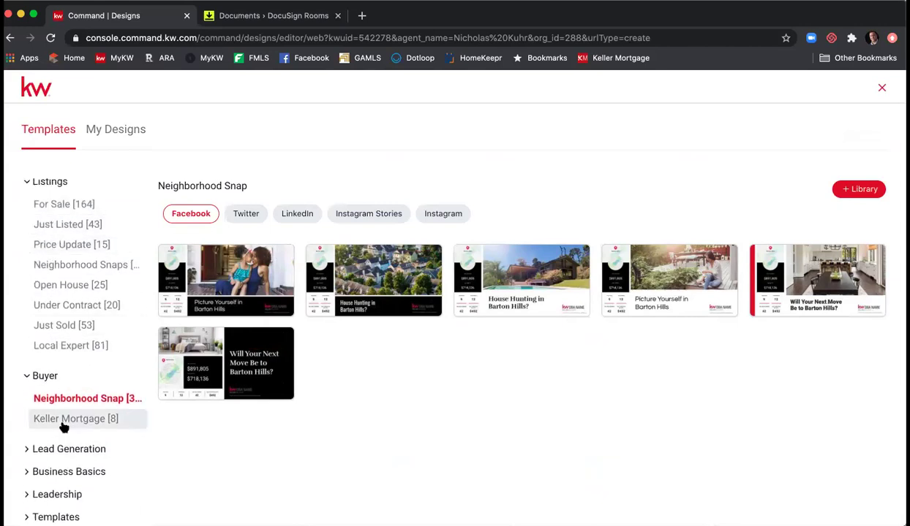
left_click(51, 447)
scroll(87, 415, "down", 3)
scroll(99, 414, "down", 2)
scroll(95, 438, "up", 2)
scroll(76, 486, "down", 2)
left_click(81, 474)
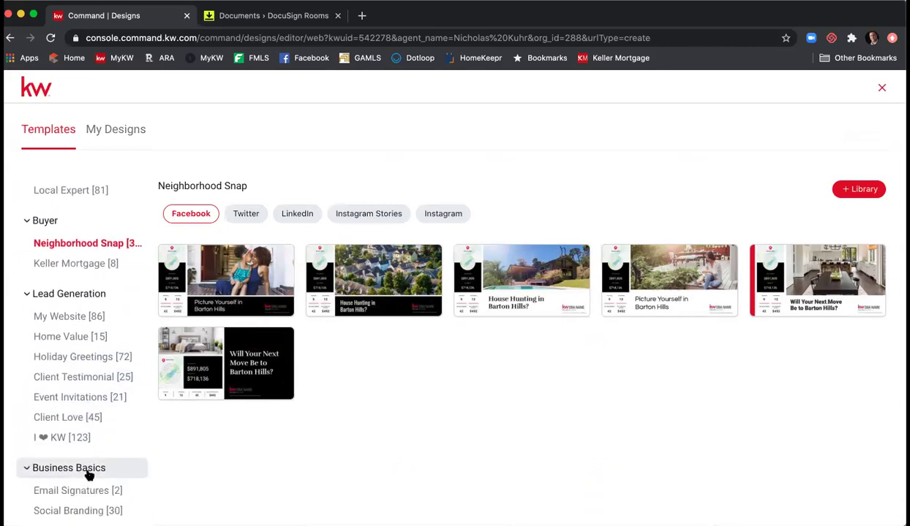
scroll(88, 464, "down", 2)
left_click(48, 494)
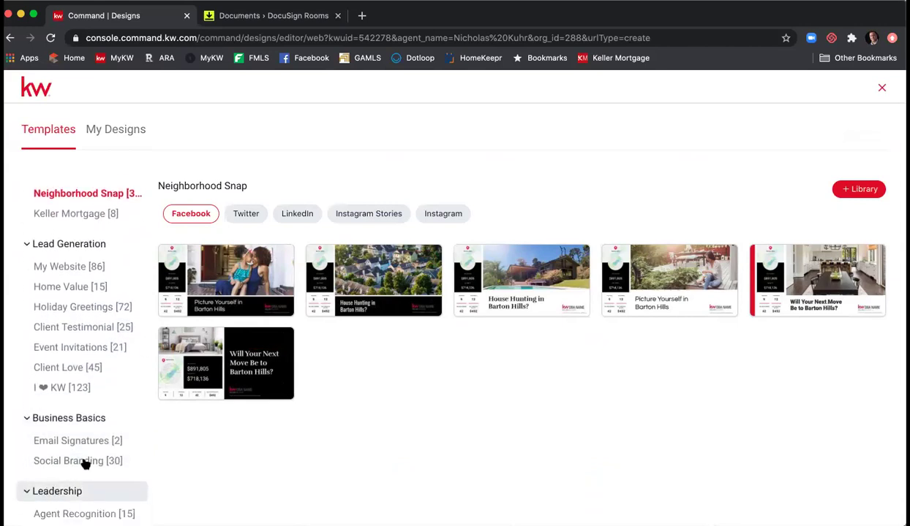
scroll(95, 451, "down", 3)
scroll(109, 451, "down", 2)
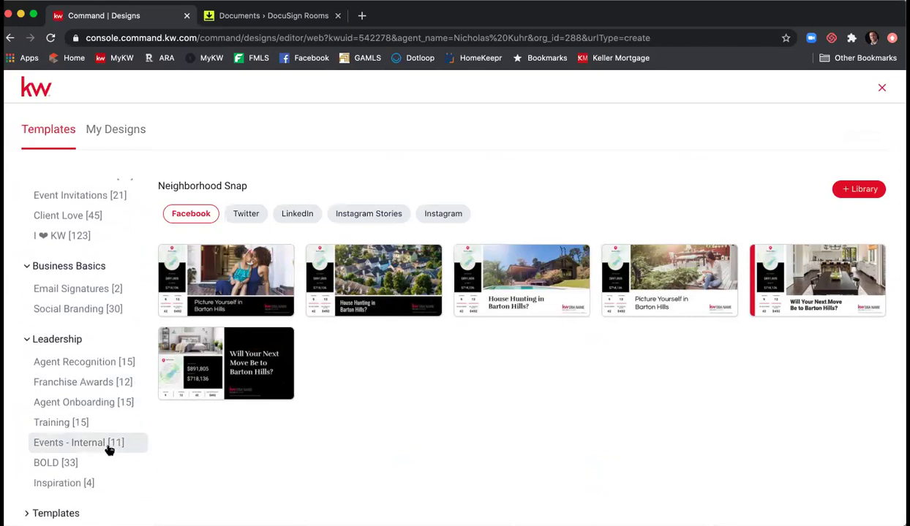
scroll(109, 451, "up", 10)
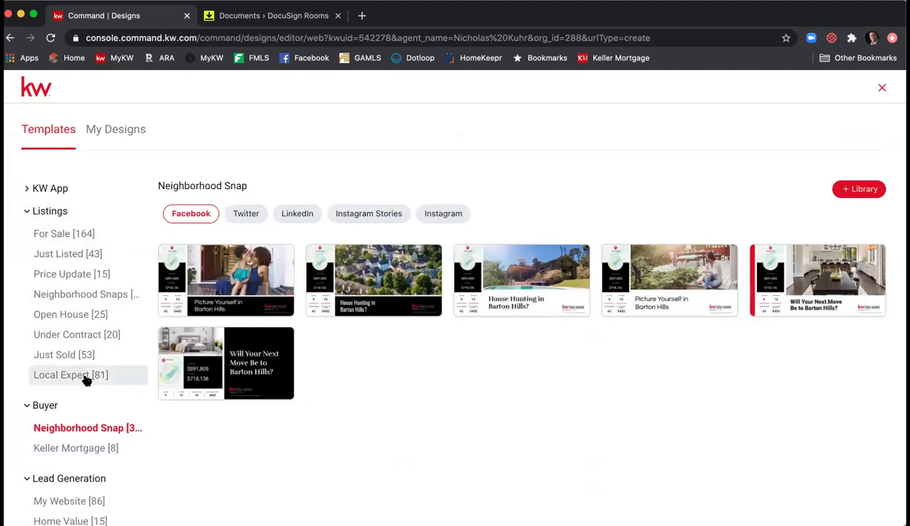
Expand the KW App category, then close the template browser
left_click(70, 189)
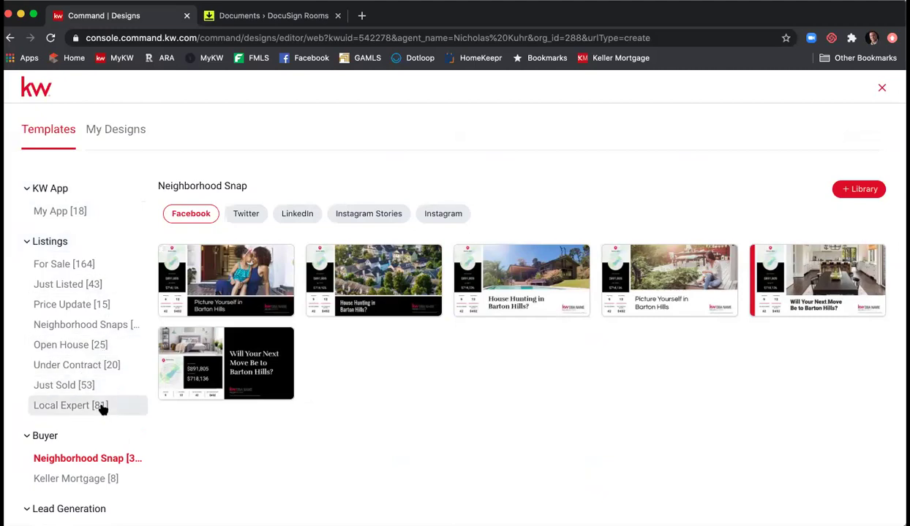
scroll(82, 307, "down", 2)
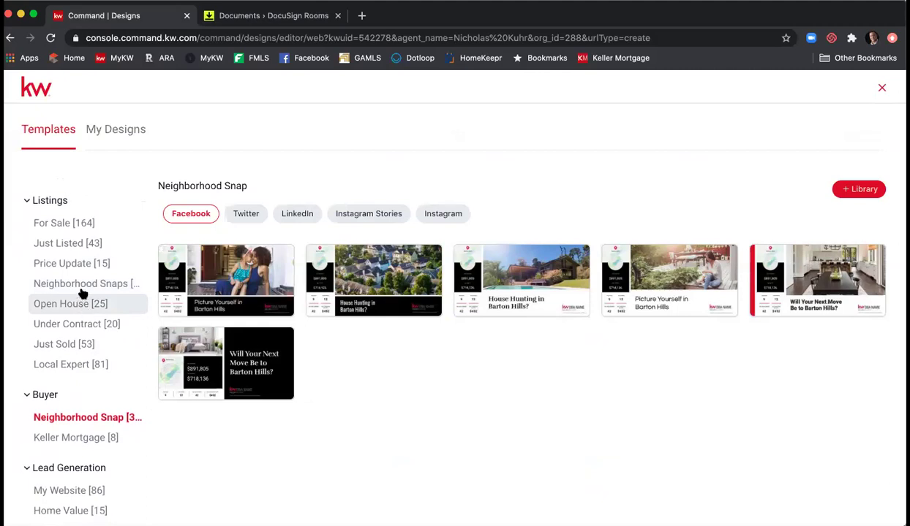
scroll(80, 294, "down", 2)
scroll(110, 344, "up", 1)
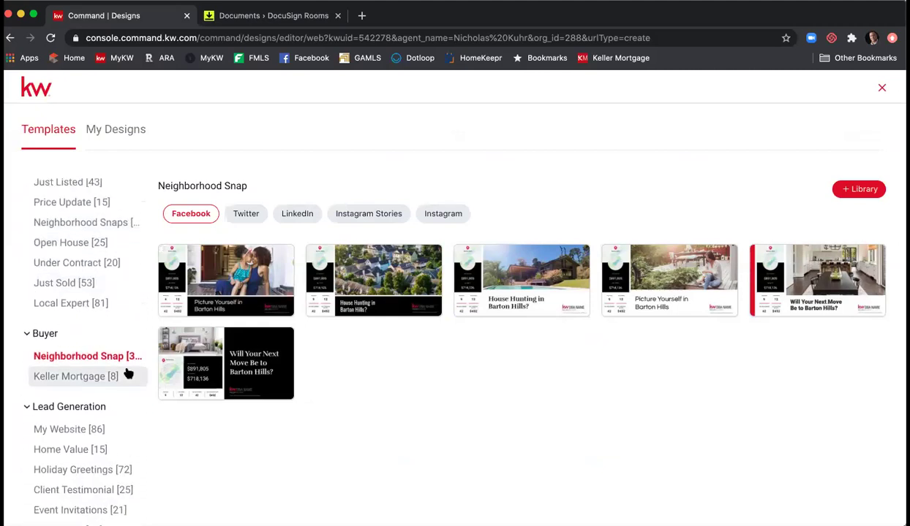
scroll(124, 377, "down", 4)
scroll(120, 376, "down", 6)
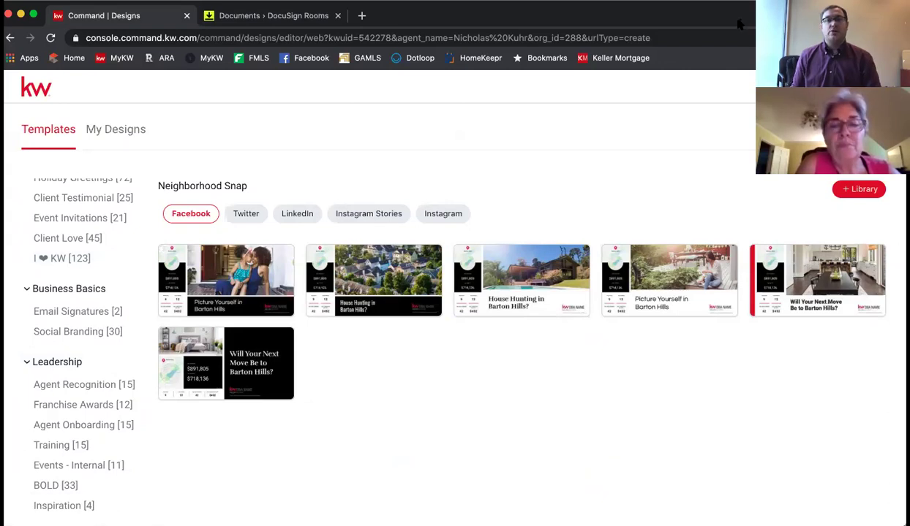
left_click(882, 89)
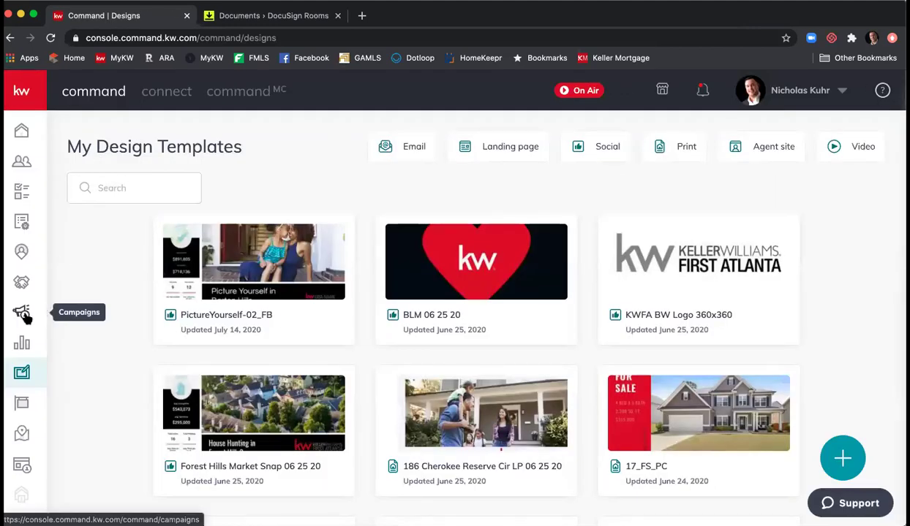
Go to Campaigns and start a new campaign to show the Social Ad, Search Ad, Social Post, Direct Mail and Email options
left_click(21, 313)
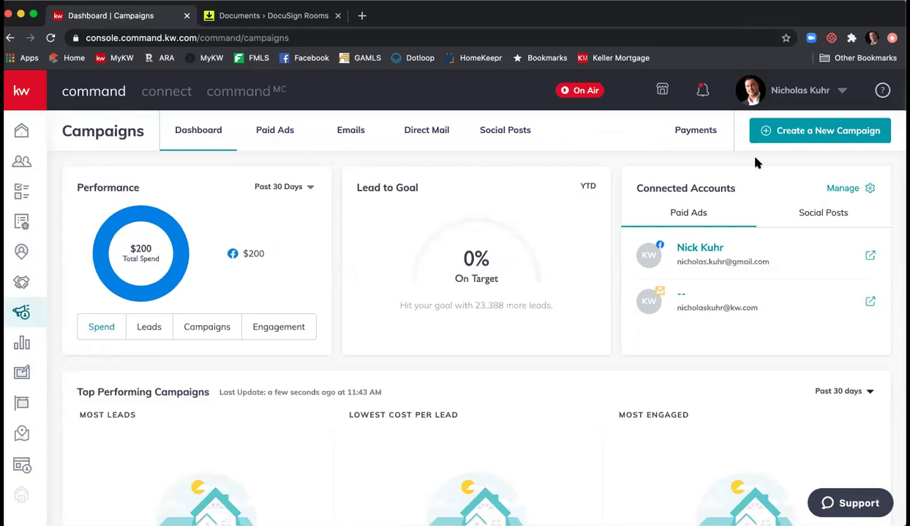
left_click(804, 134)
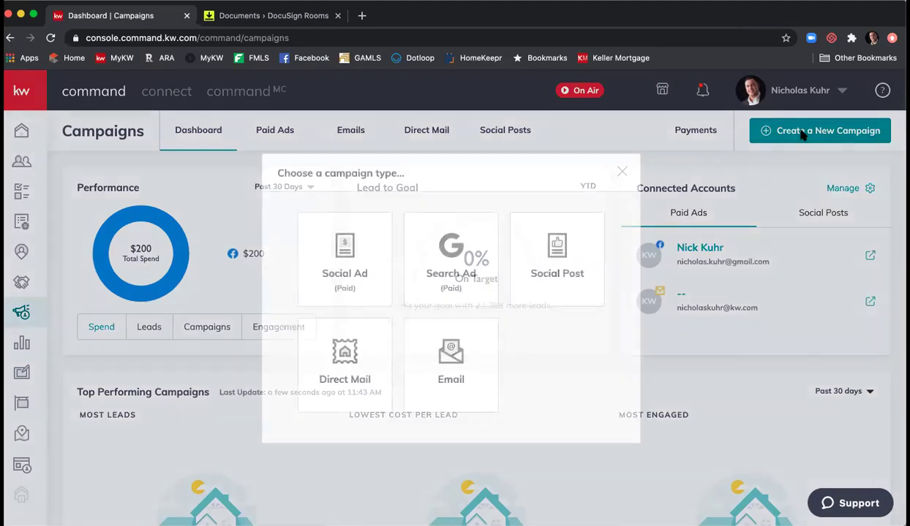
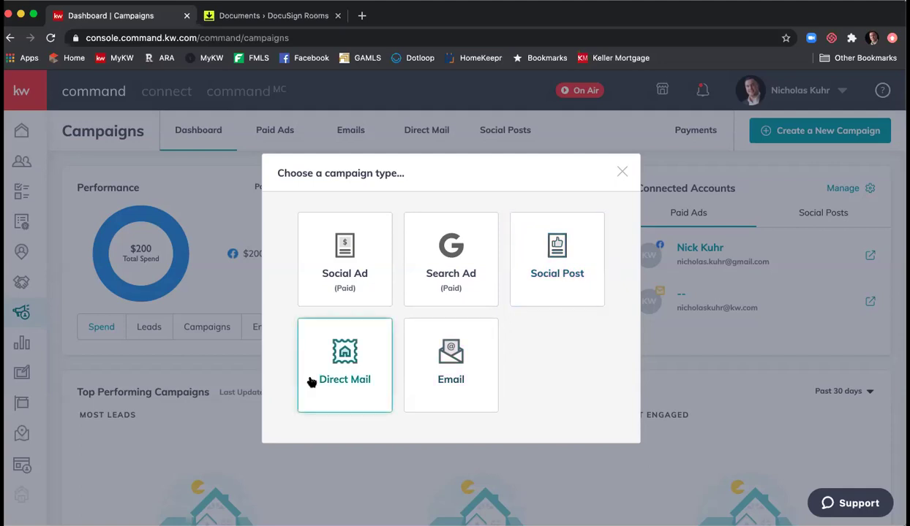
Start a new Social Ad campaign named 'Test Campaign 7/14'
left_click(364, 269)
left_click(372, 134)
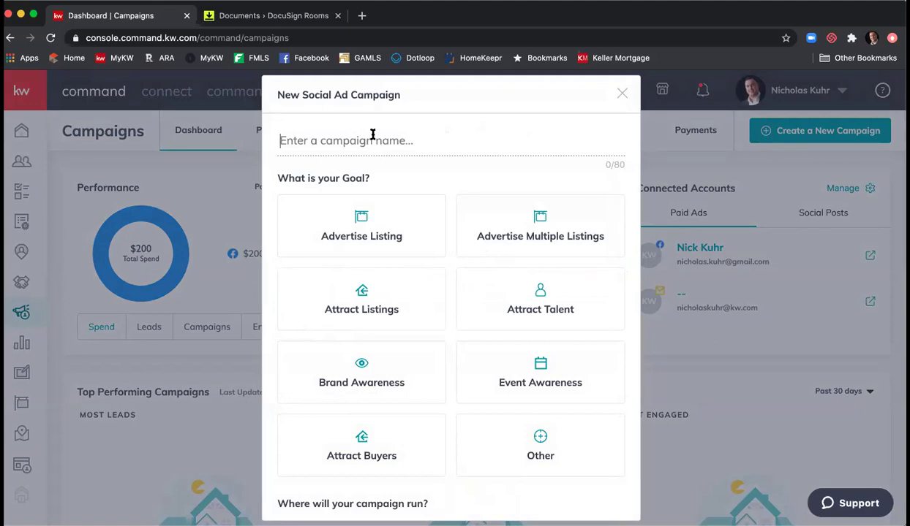
type("T")
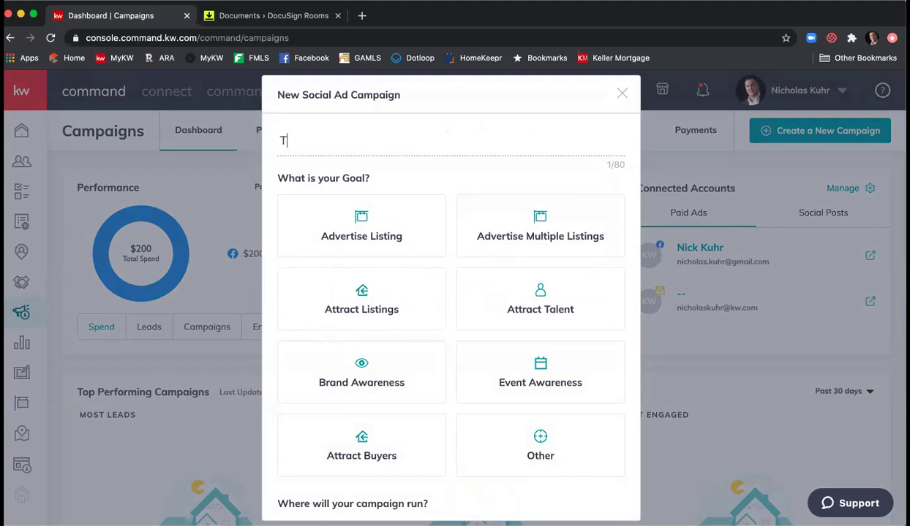
type("est Campaign 7/14")
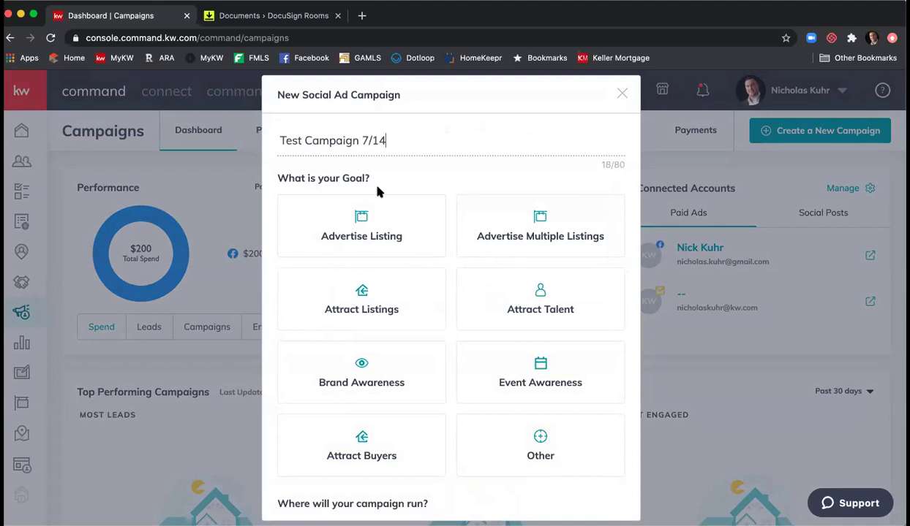
Set the goal to Advertise Listing on Facebook and Instagram, and set up the campaign
left_click(378, 220)
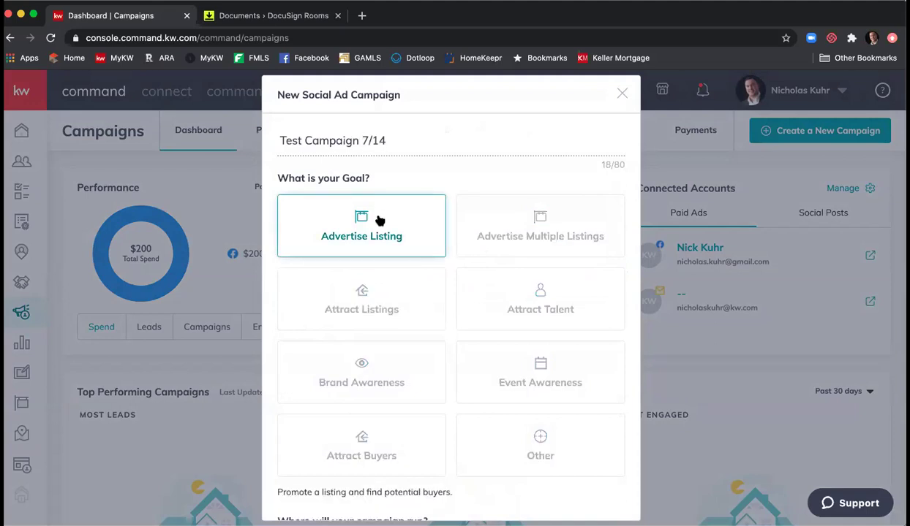
scroll(441, 183, "down", 3)
scroll(317, 142, "up", 2)
scroll(401, 205, "up", 1)
scroll(417, 241, "down", 3)
left_click(368, 439)
left_click(484, 436)
scroll(620, 400, "down", 1)
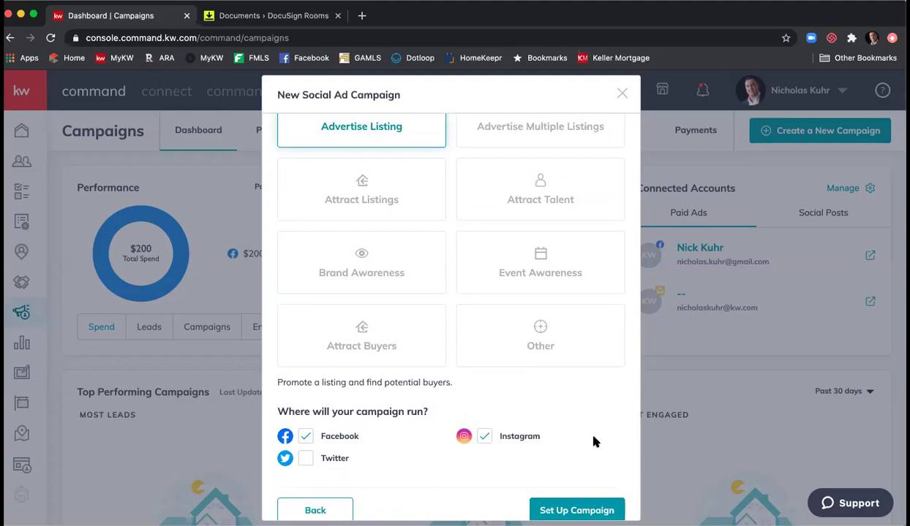
scroll(593, 442, "down", 1)
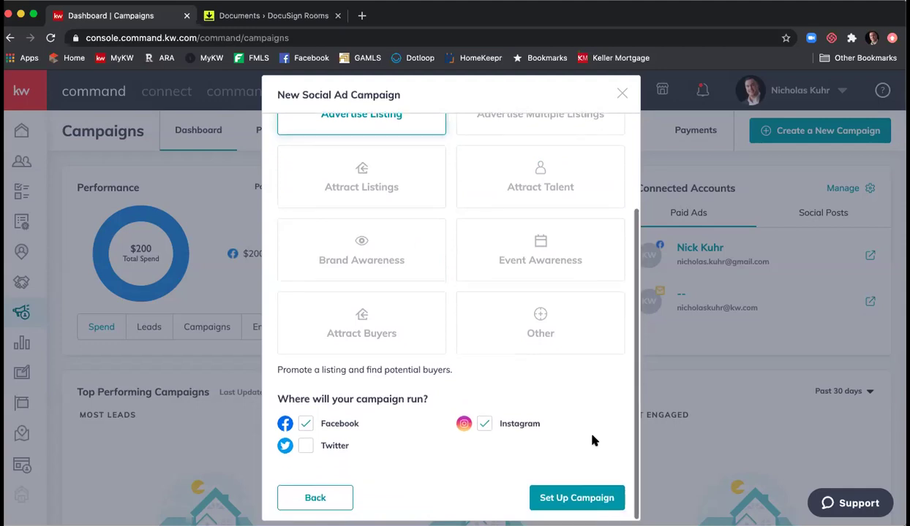
left_click(575, 499)
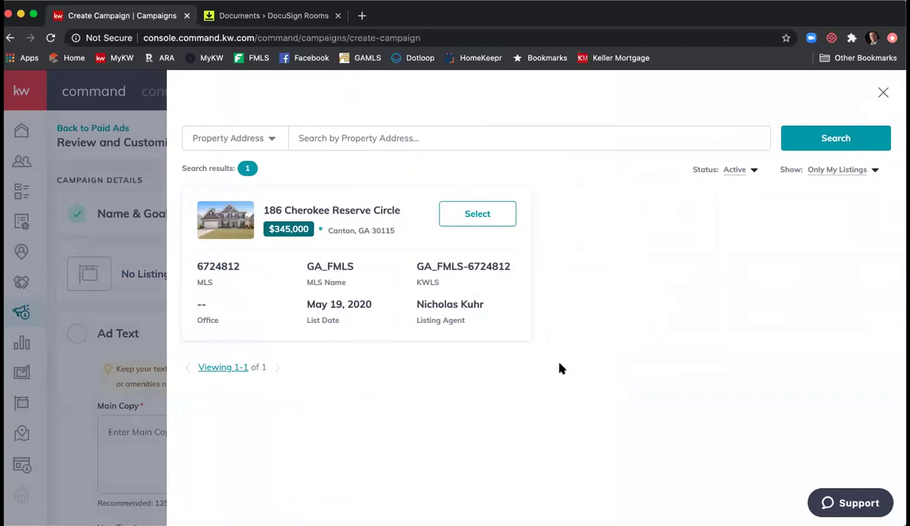
left_click(494, 215)
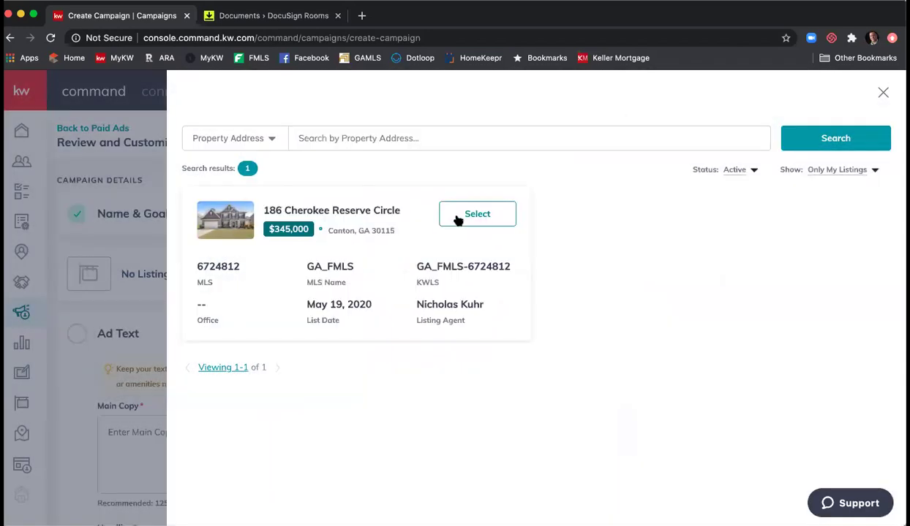
left_click(457, 217)
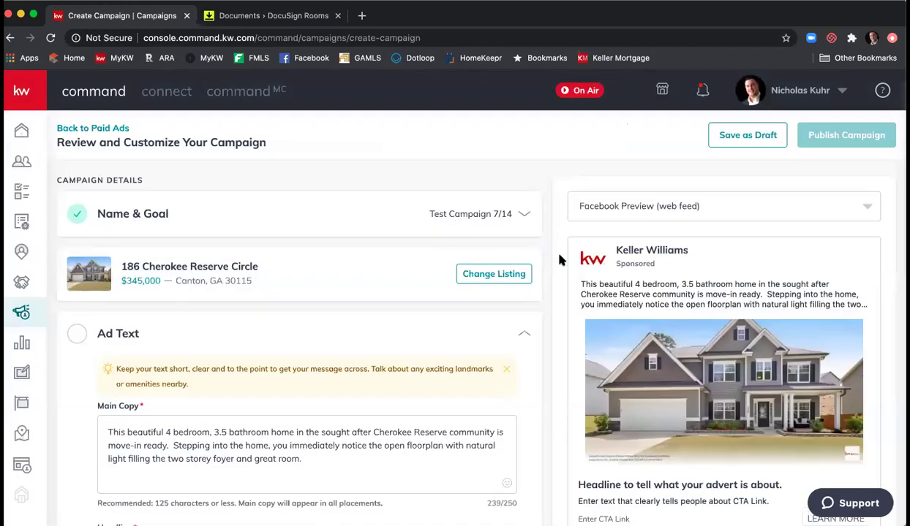
scroll(543, 226, "down", 2)
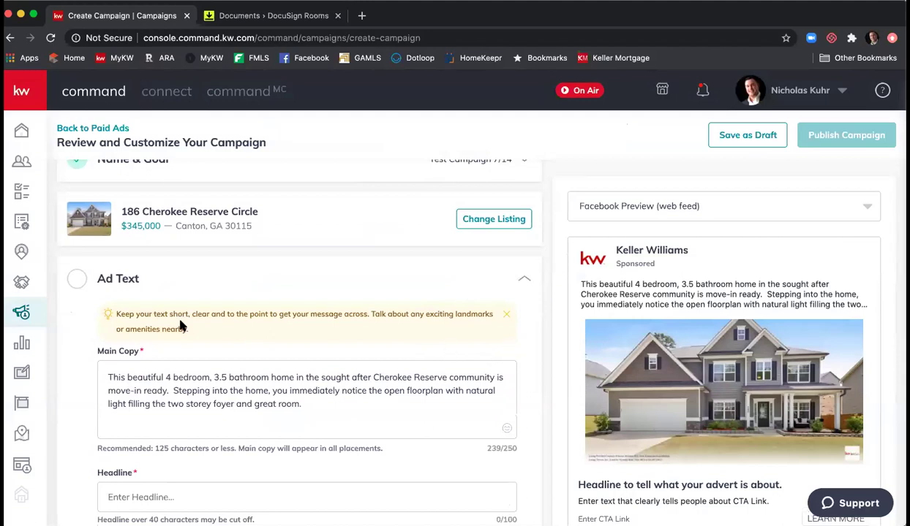
scroll(233, 311, "down", 1)
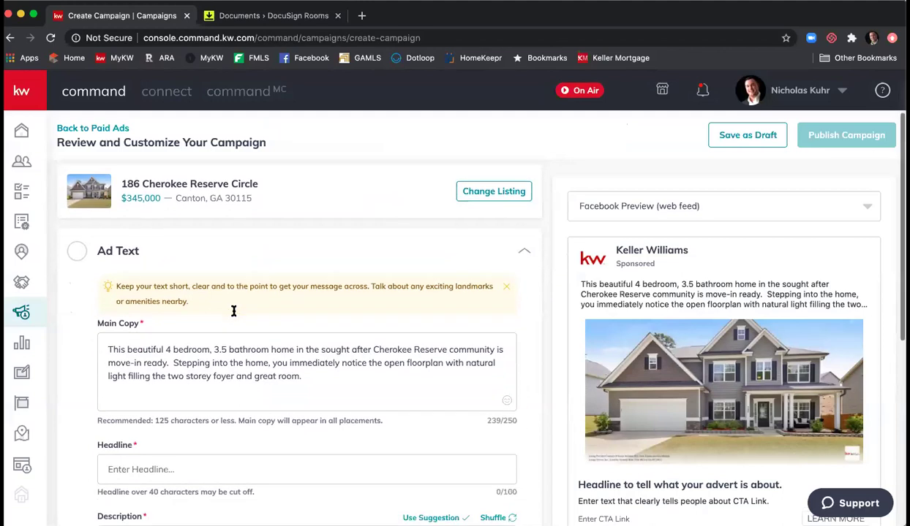
Replace the main copy with 'Beautiful 4 bedroom, 3 bath home in Canton, GA!'
left_click(77, 250)
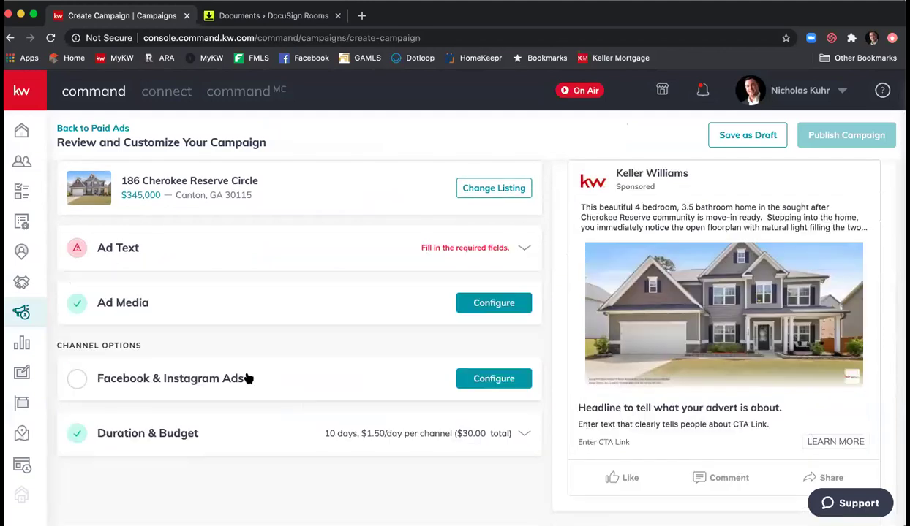
left_click(114, 245)
left_click(307, 373)
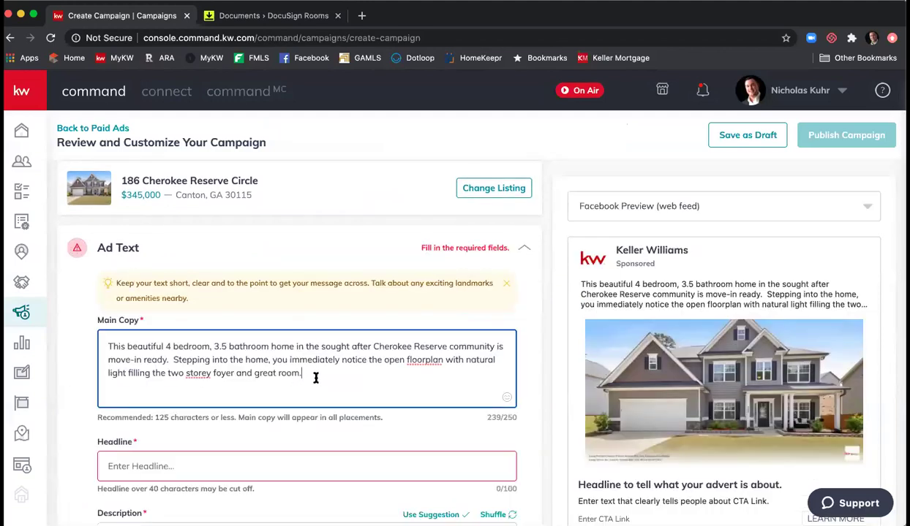
left_click_drag(310, 375, 107, 333)
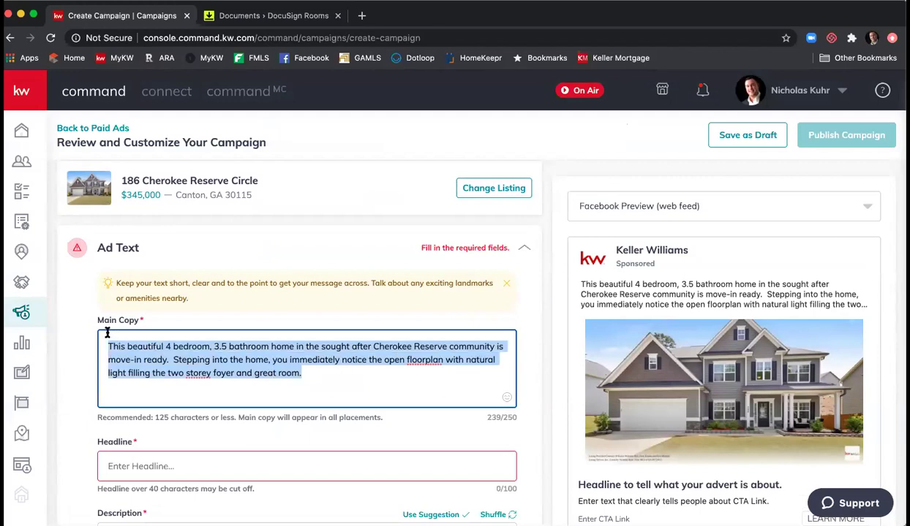
type("Beautiful")
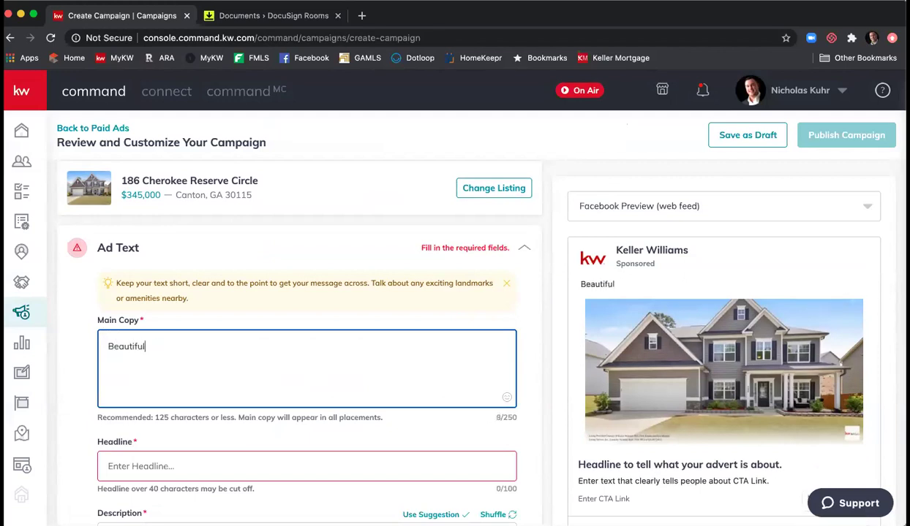
type(" 4 bedrro")
key("BackSpace")
key("BackSpace")
type("oo")
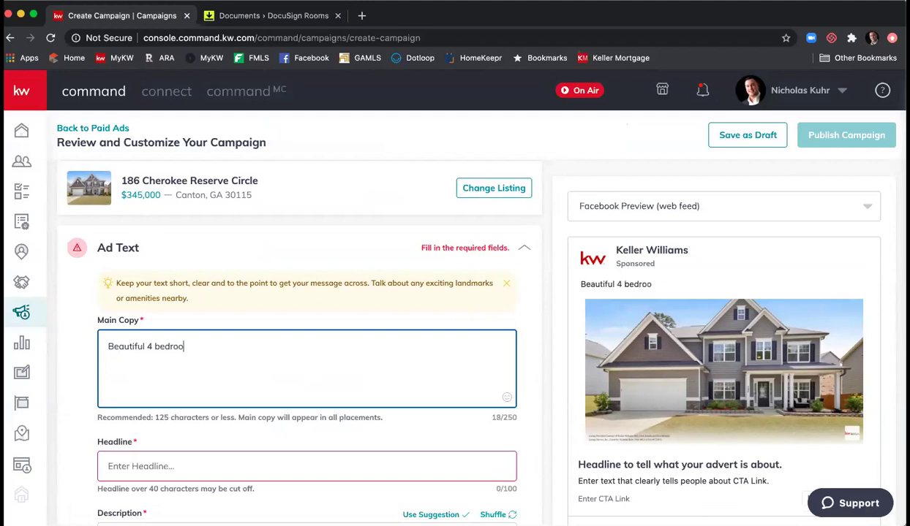
type("m, 3 bath")
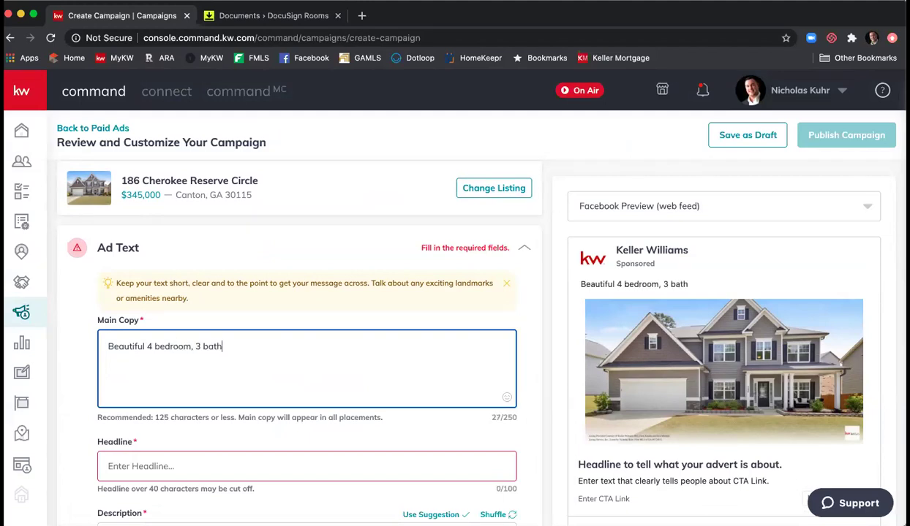
type(" home in Canton")
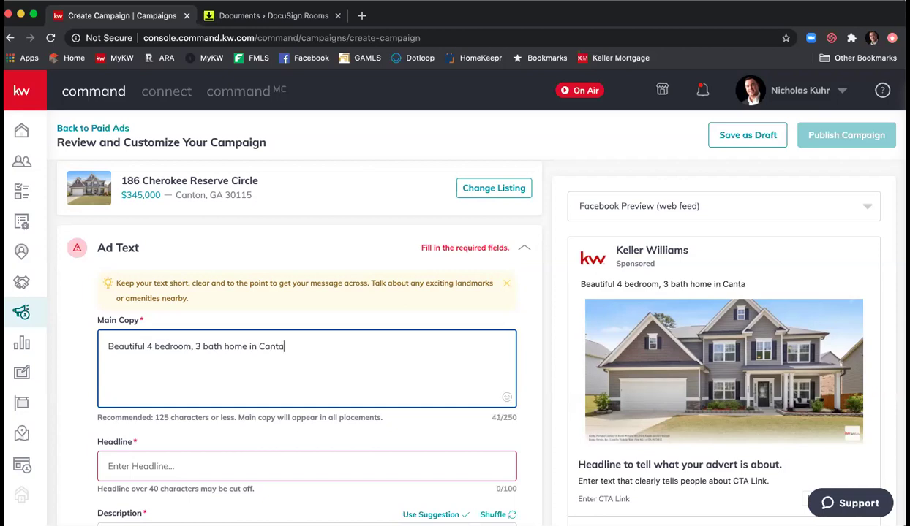
key("BackSpace")
key("BackSpace")
type("a")
key("BackSpace")
type("on G")
key("BackSpace")
key("BackSpace")
type(", GA!")
Append a heart-eyes emoji and a house emoji to the main copy
left_click(506, 400)
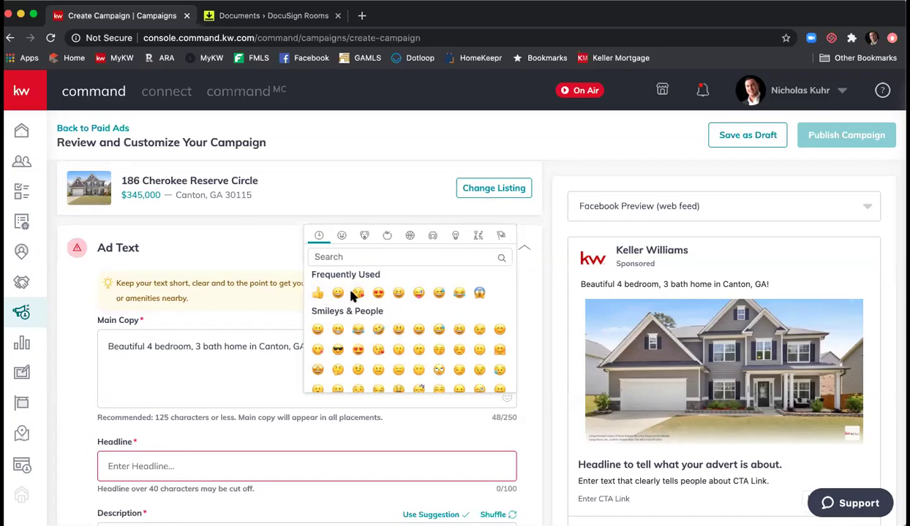
left_click(377, 294)
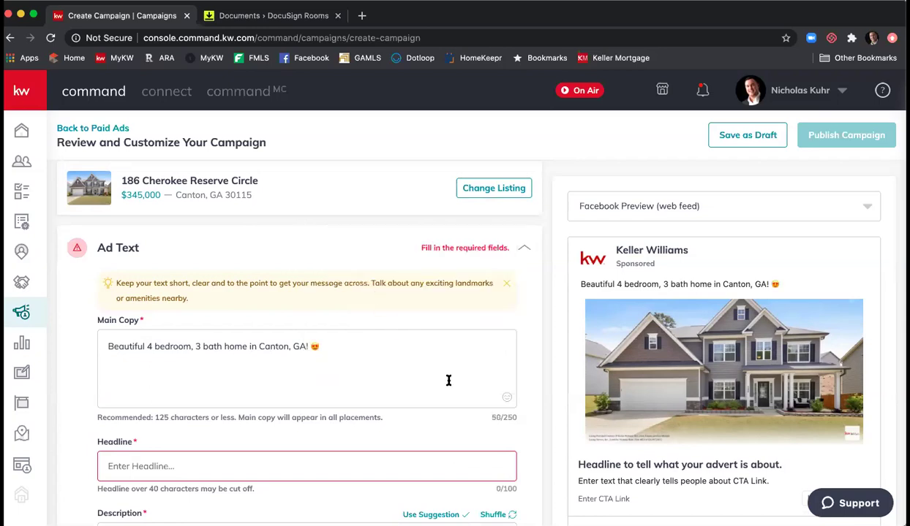
left_click(507, 398)
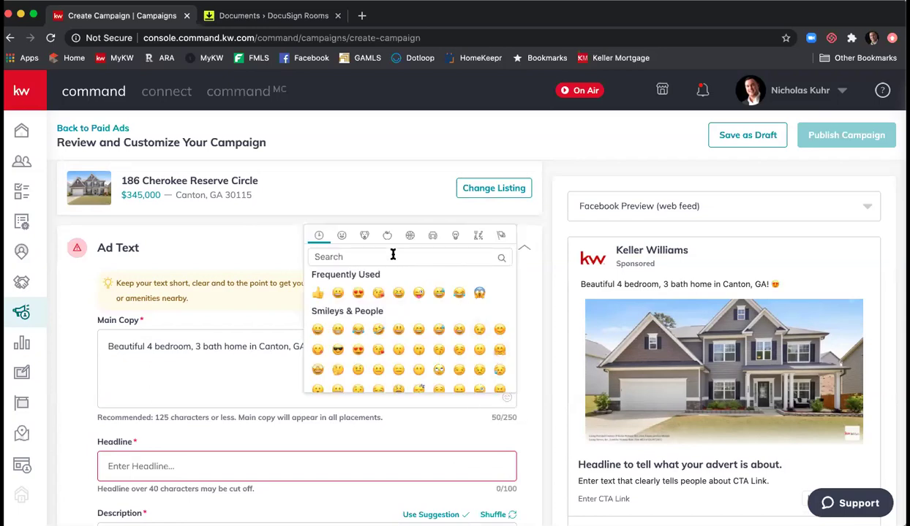
type("house")
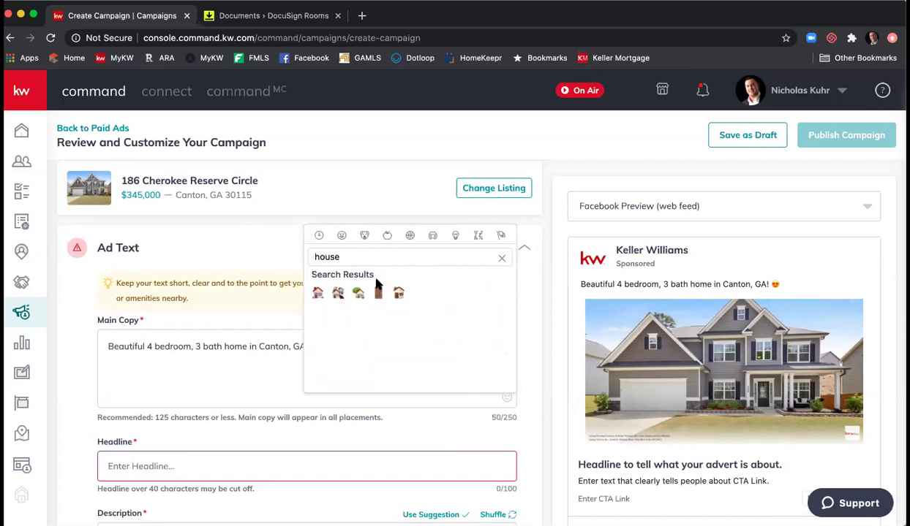
left_click(357, 294)
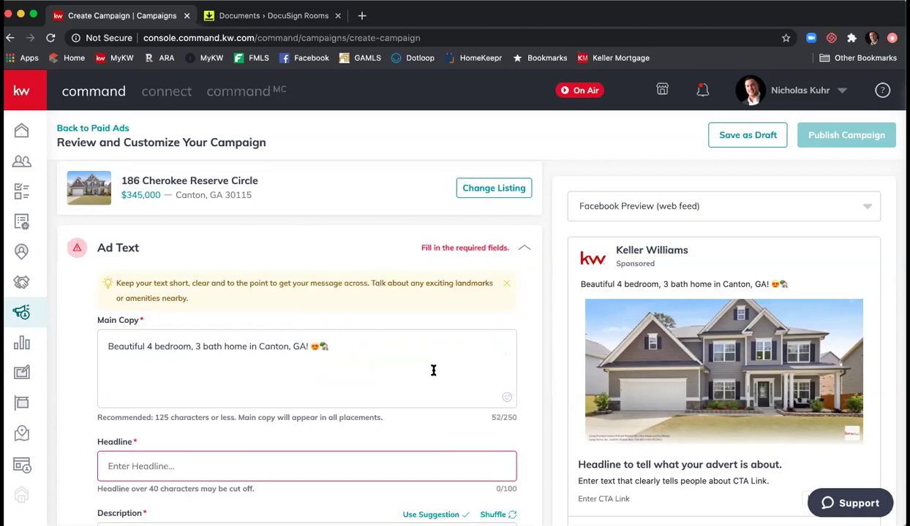
scroll(387, 424, "down", 1)
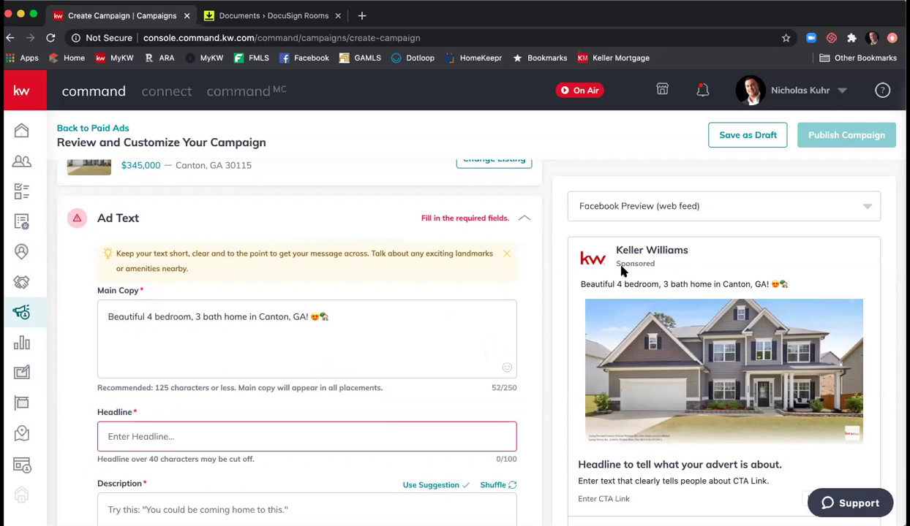
scroll(307, 393, "down", 2)
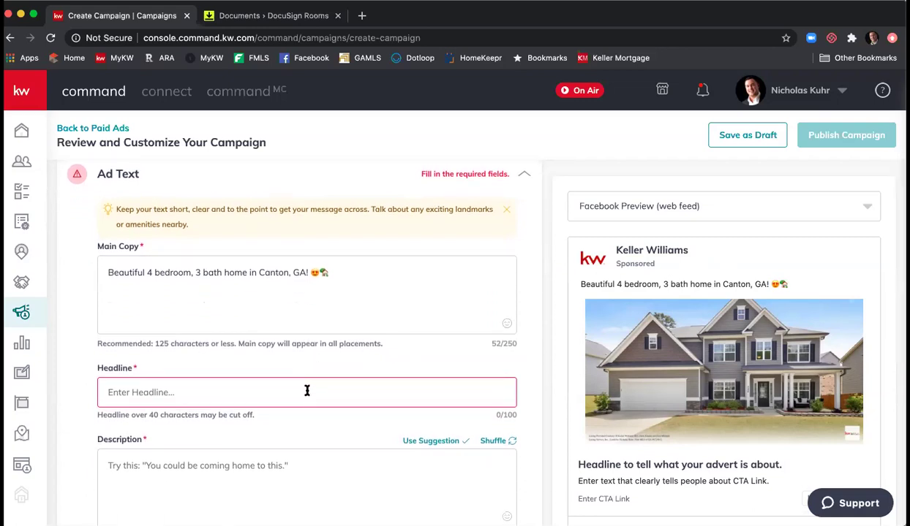
Enter the headline 'Cherokee Reserve Home for Sale - $345,000'
left_click(306, 390)
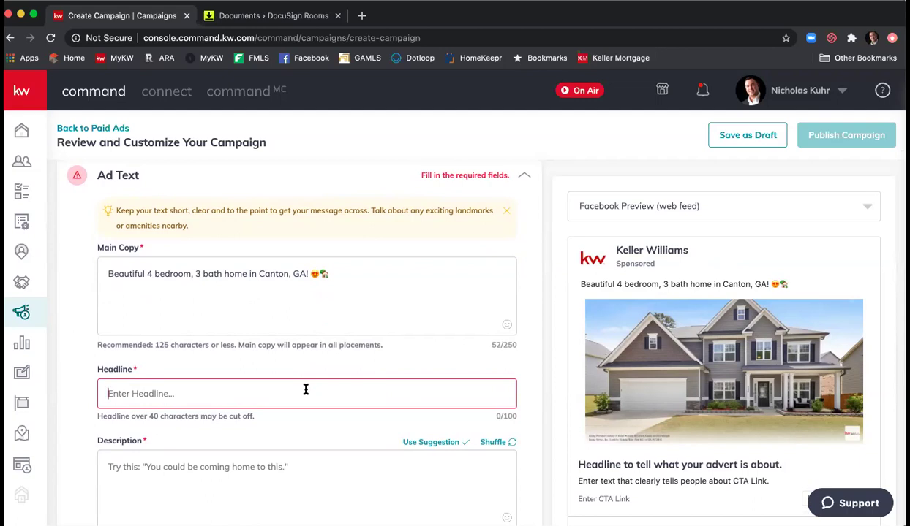
type("Cheroke")
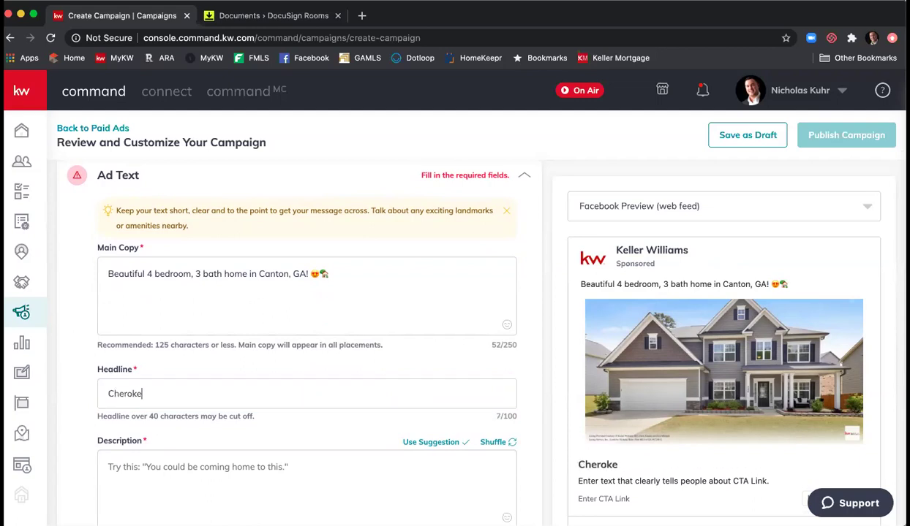
type("e Reserve ")
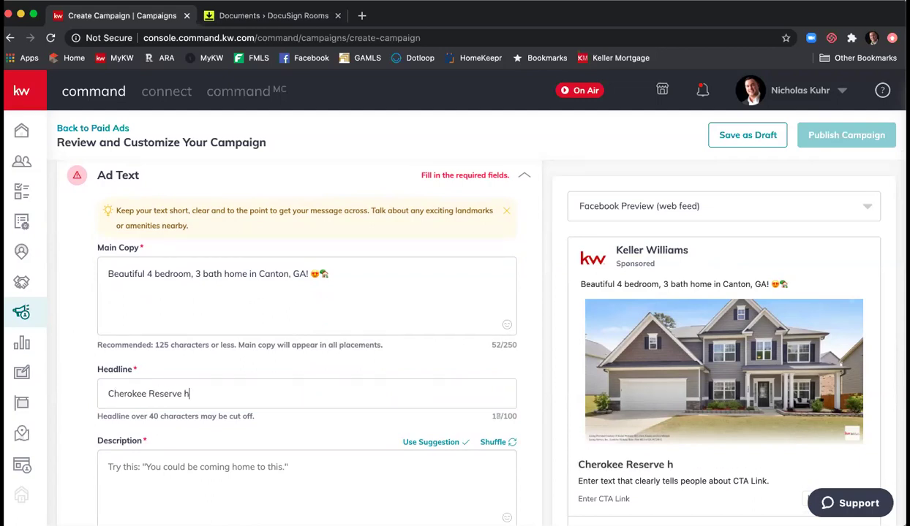
type("home")
key("BackSpace")
key("BackSpace")
key("BackSpace")
key("BackSpace")
type("Home for Sale")
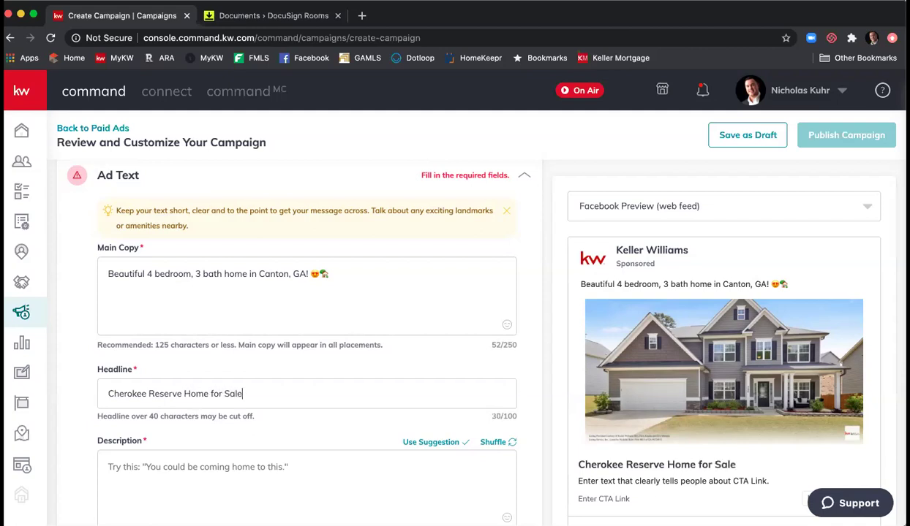
type(" - $345,000")
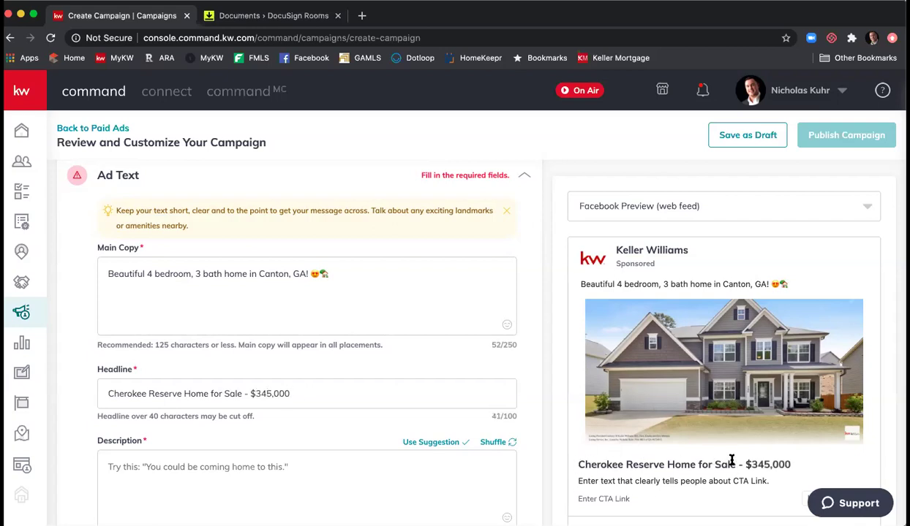
scroll(297, 451, "down", 1)
Enter the description 'Fall in love with your new home!' and save the ad text
left_click(299, 450)
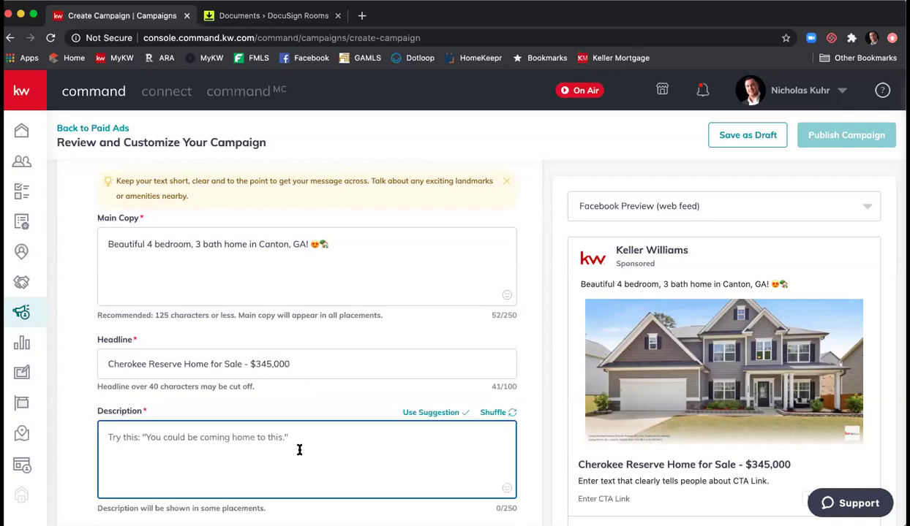
type("Fall in l")
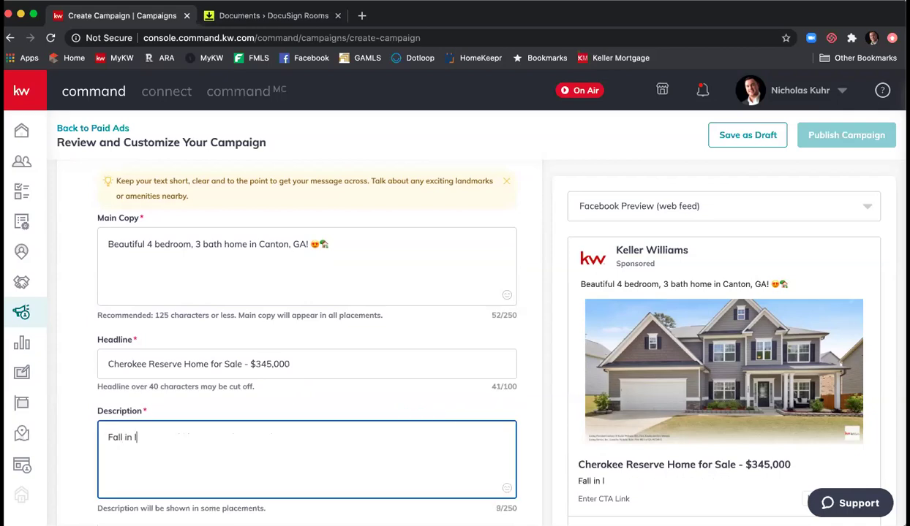
type("ove with your new hom")
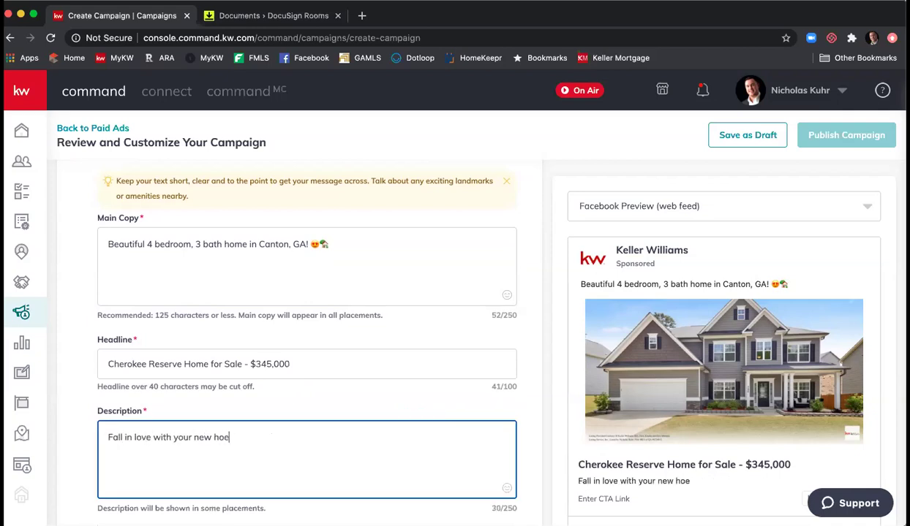
type("e!")
scroll(368, 405, "down", 2)
scroll(368, 405, "down", 1)
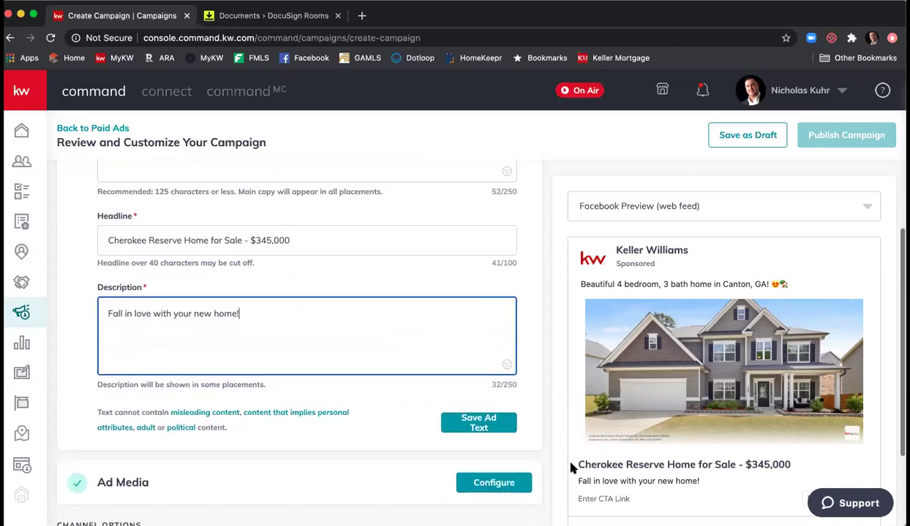
left_click(464, 422)
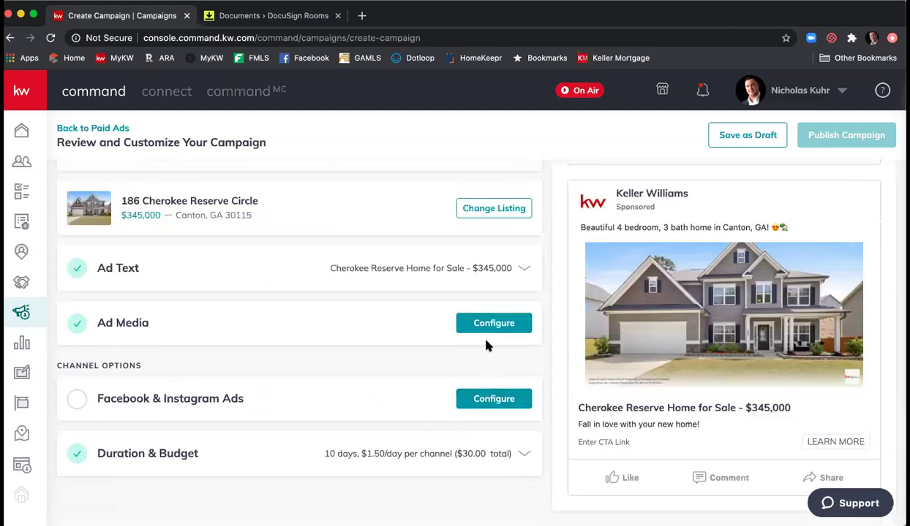
Delete the current house image from the ad media
left_click(480, 326)
scroll(439, 321, "down", 2)
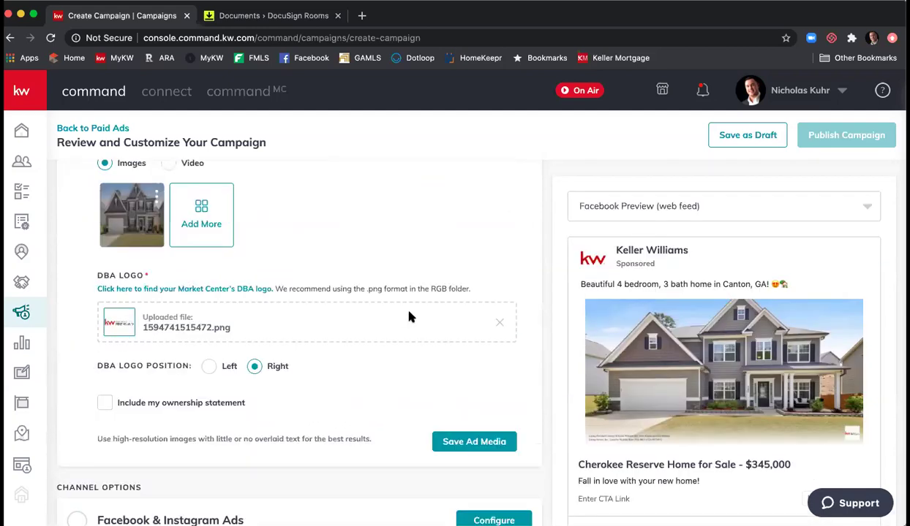
scroll(311, 267, "up", 1)
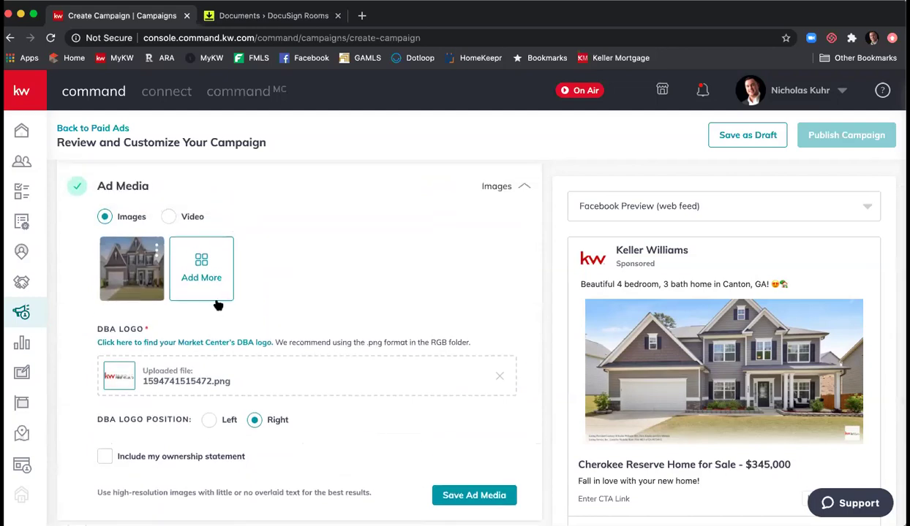
left_click(157, 250)
left_click(117, 310)
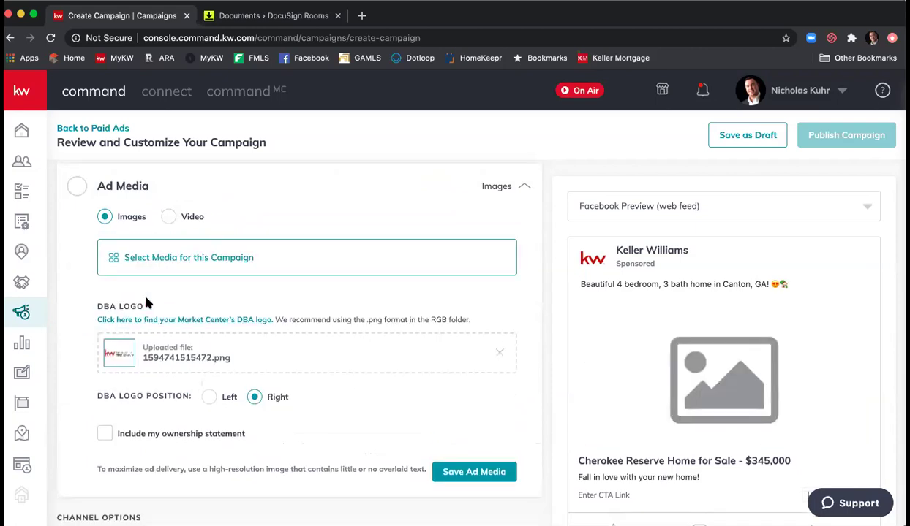
Pick the front-exterior photo from the listing photos
left_click(162, 259)
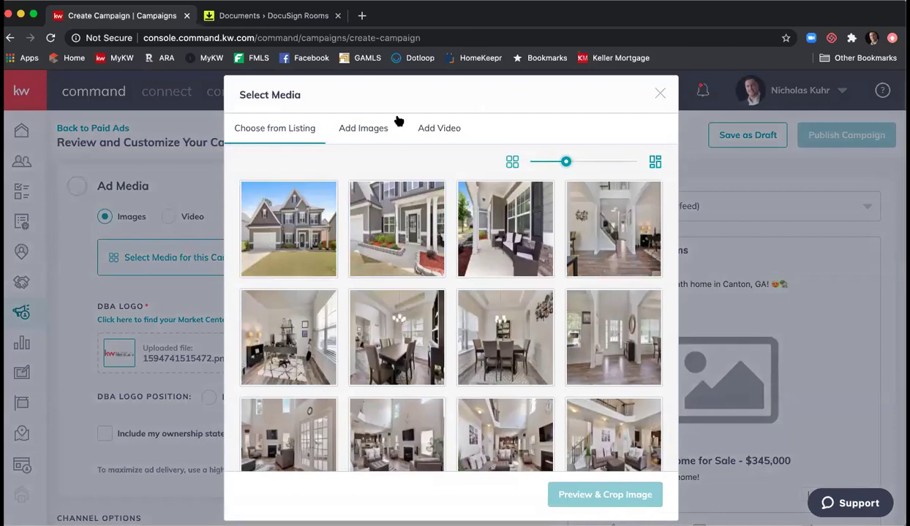
left_click(359, 128)
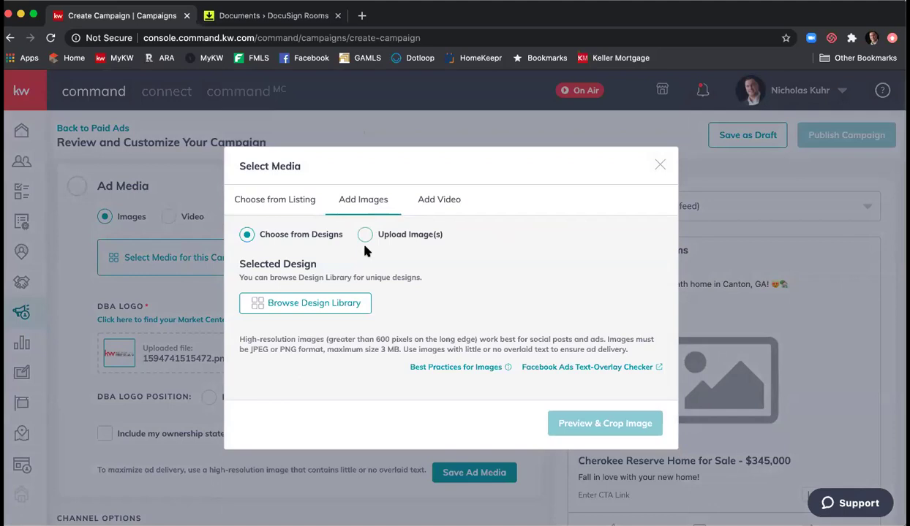
left_click(446, 206)
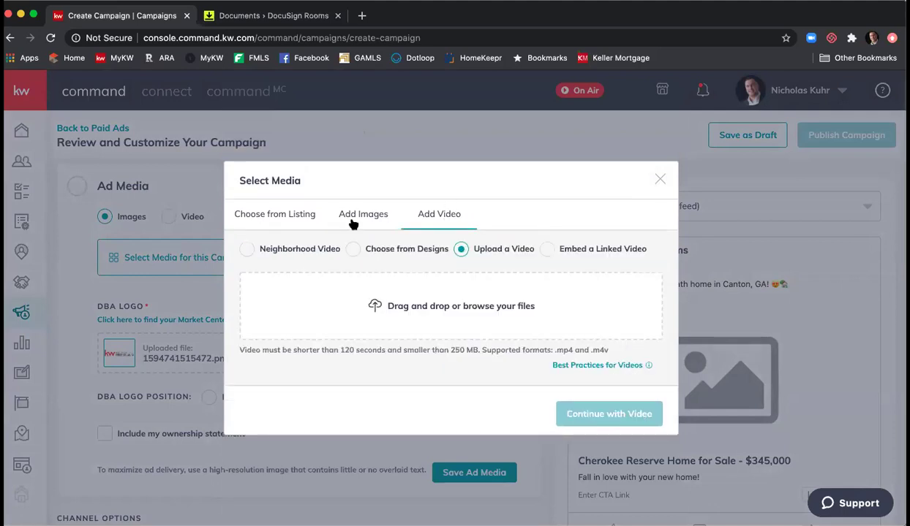
left_click(285, 216)
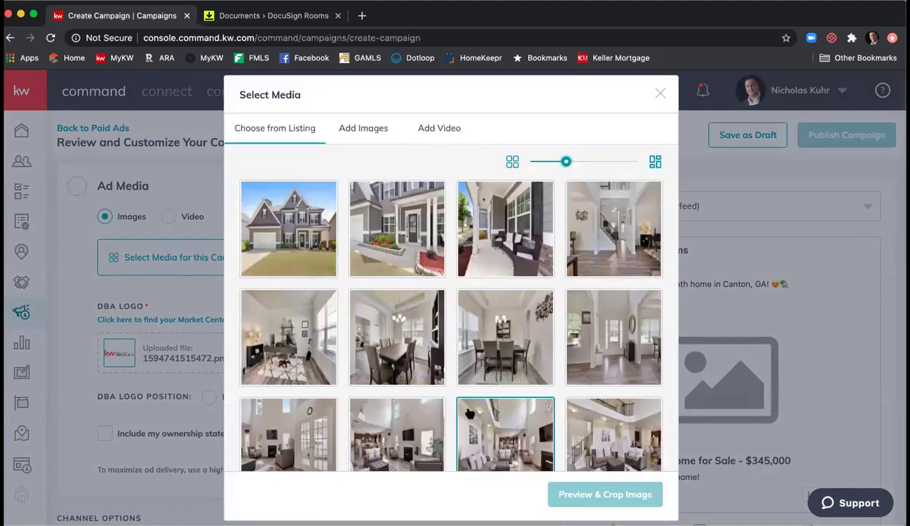
left_click(302, 249)
Crop the photo to the top edge at Wide (1.91:1) and save the image
left_click(599, 494)
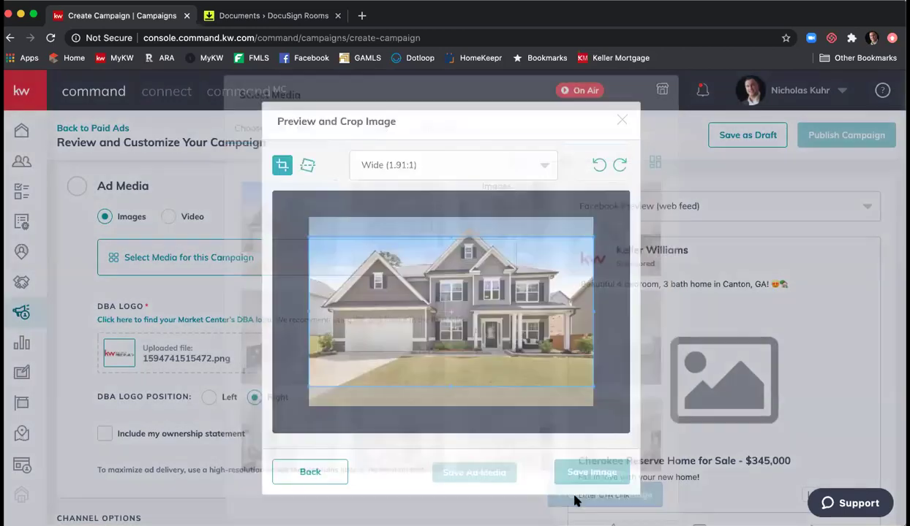
left_click_drag(521, 364, 522, 355)
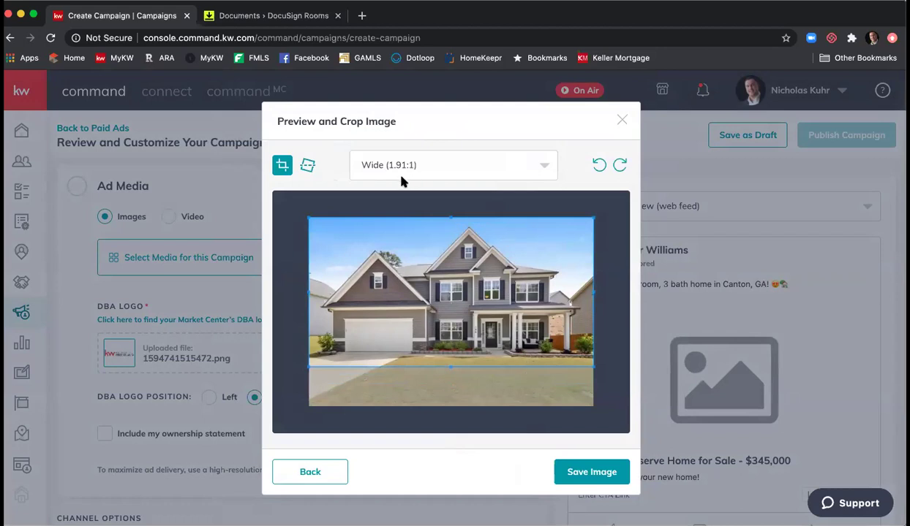
left_click(442, 170)
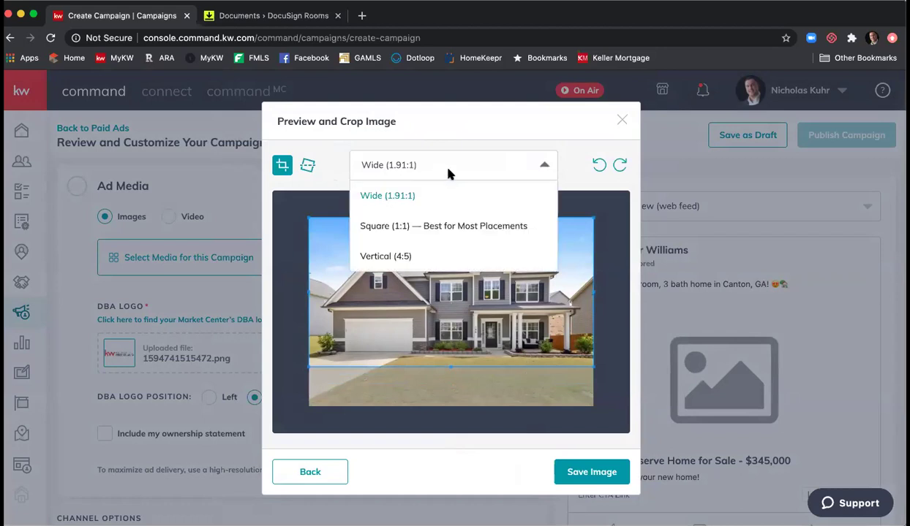
left_click(431, 188)
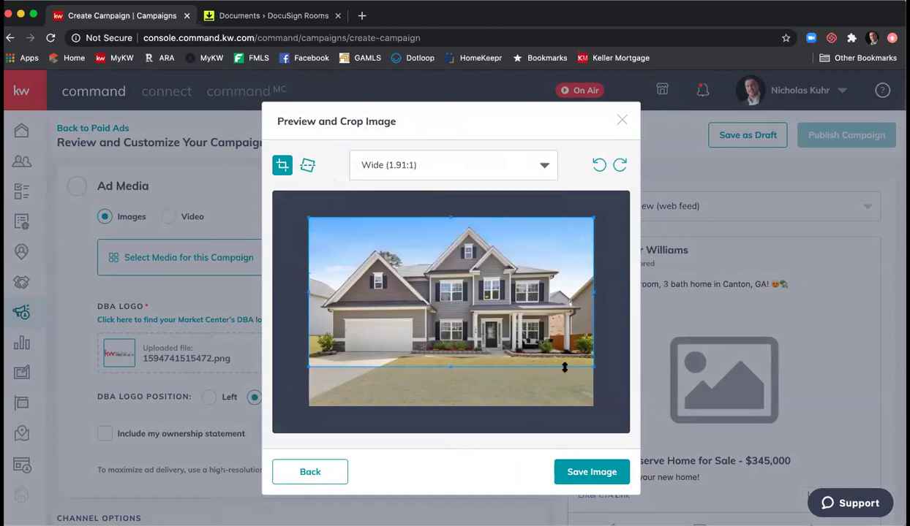
left_click(589, 475)
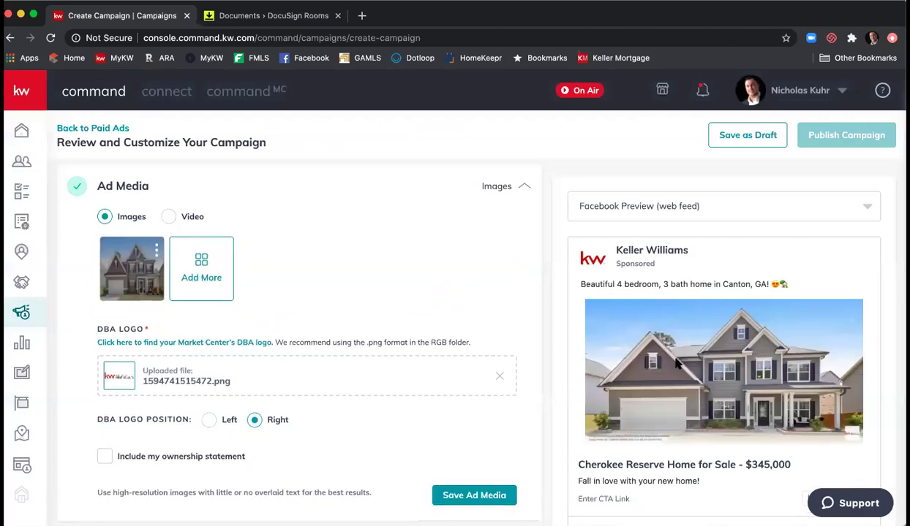
Remove the old DBA logo, apply the ownership statement, and save the ad media
scroll(537, 302, "down", 2)
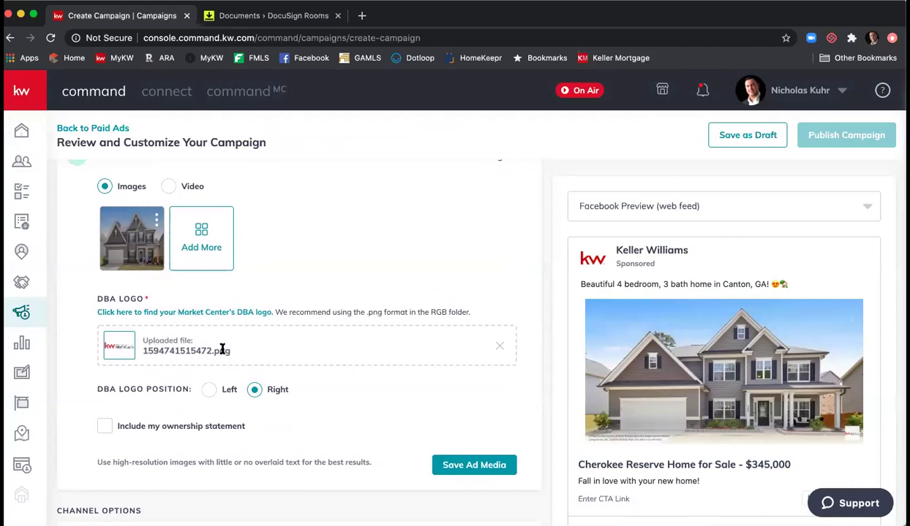
left_click(499, 345)
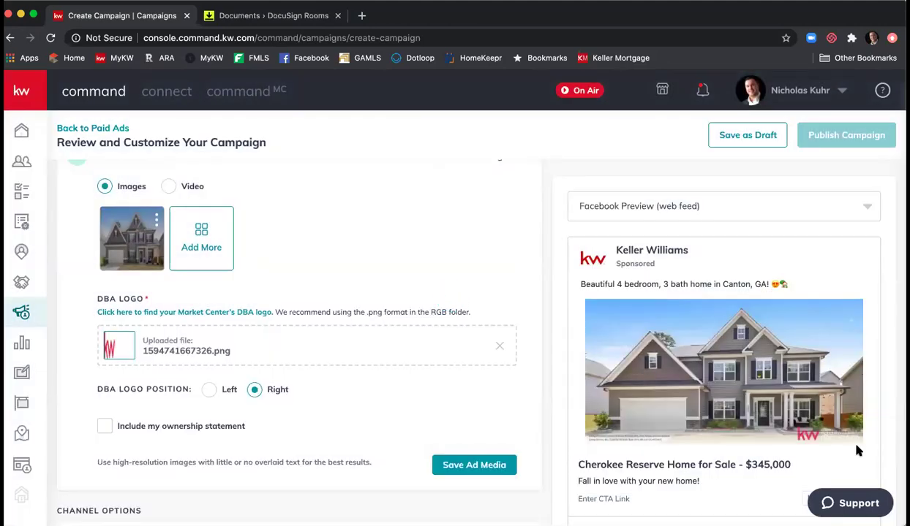
left_click(183, 425)
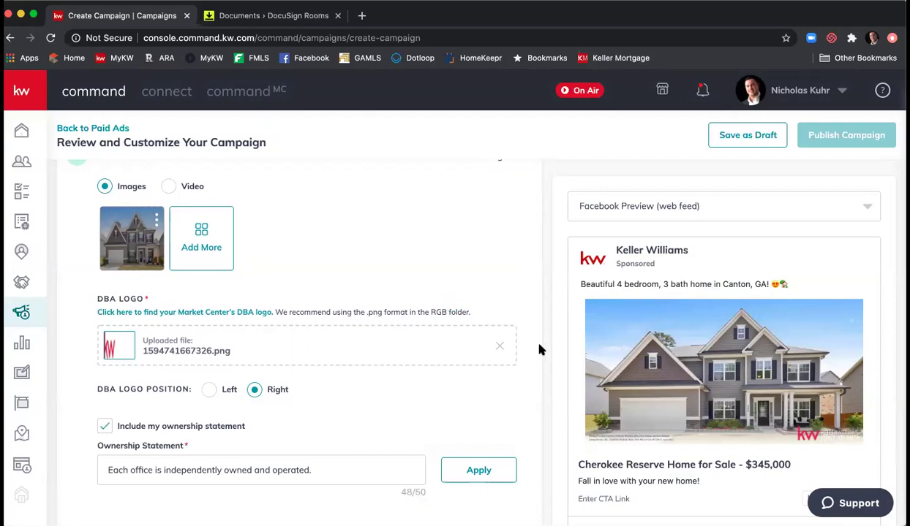
scroll(539, 351, "down", 2)
left_click(480, 398)
scroll(487, 402, "down", 2)
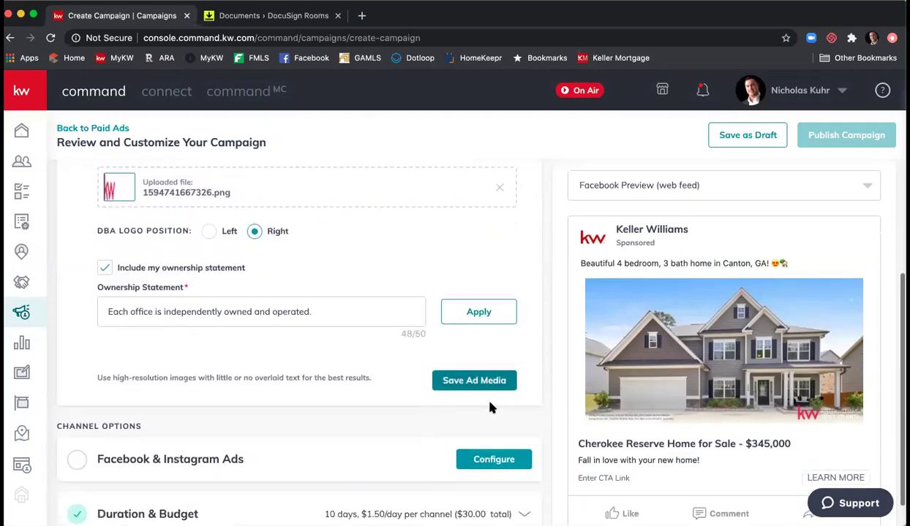
left_click(470, 356)
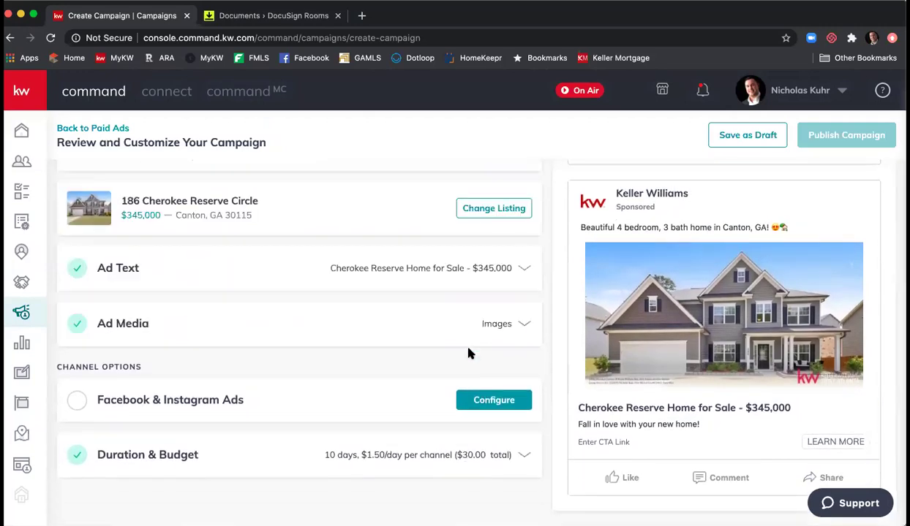
Set the Facebook & Instagram ad page to the agent's Real Estate Group page
left_click(470, 402)
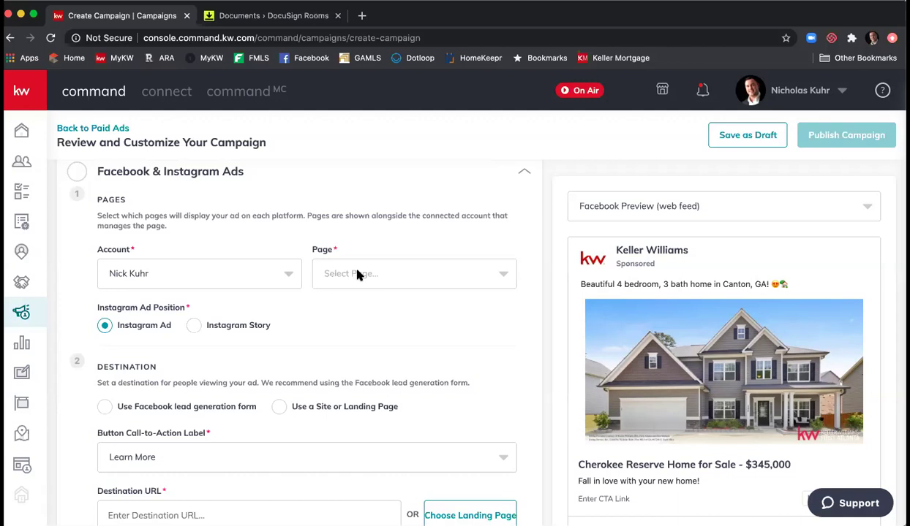
left_click(403, 273)
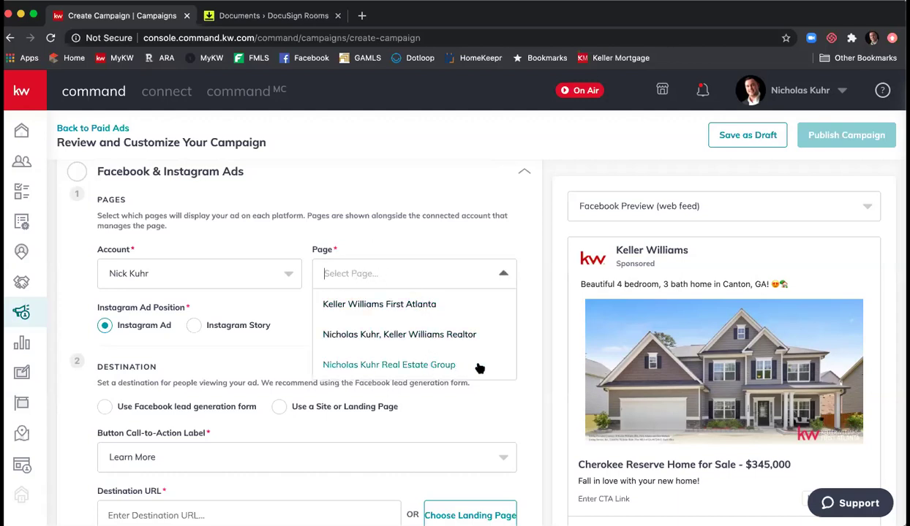
left_click(455, 366)
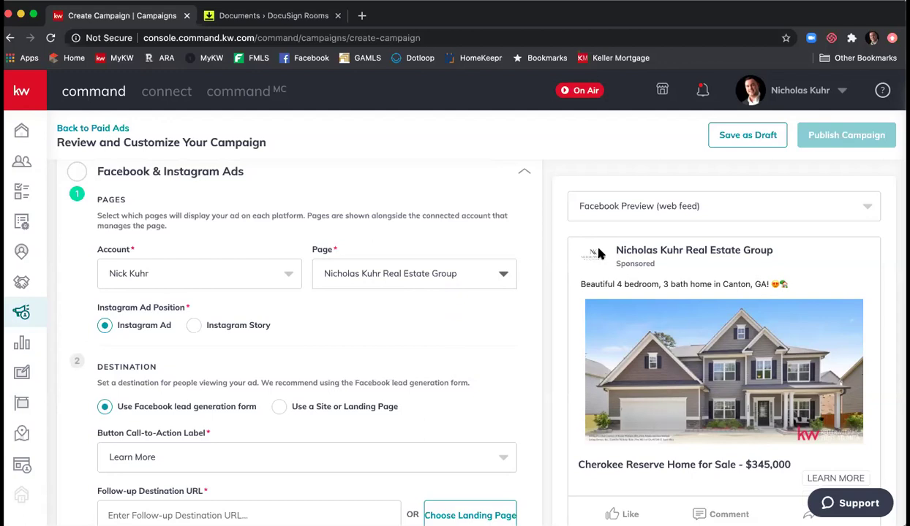
scroll(501, 255, "down", 2)
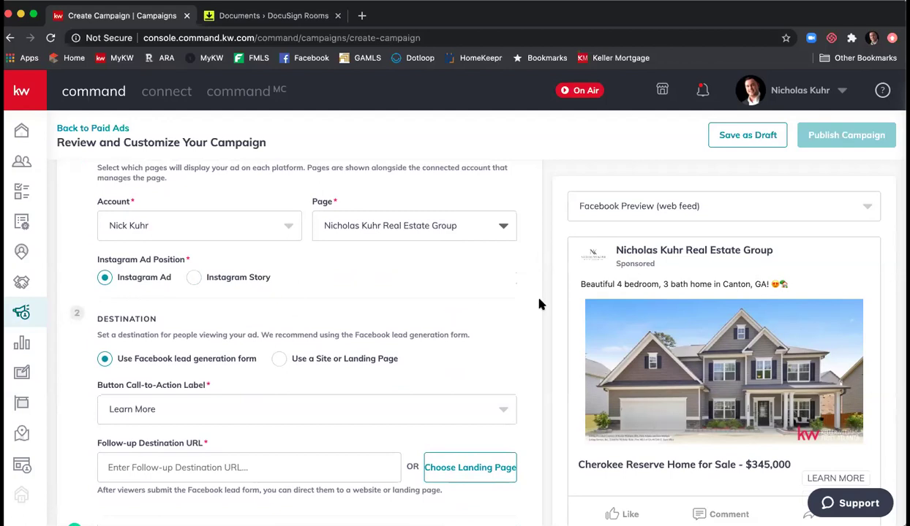
scroll(534, 301, "down", 3)
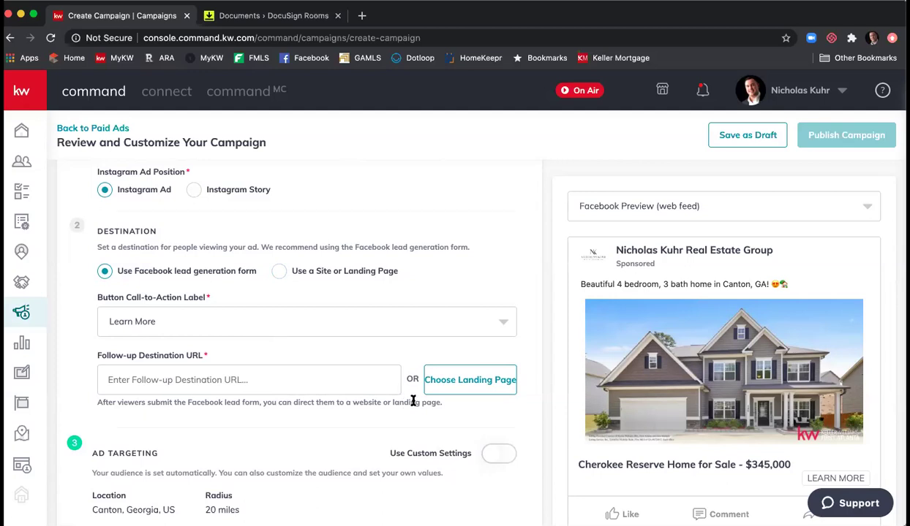
left_click(496, 384)
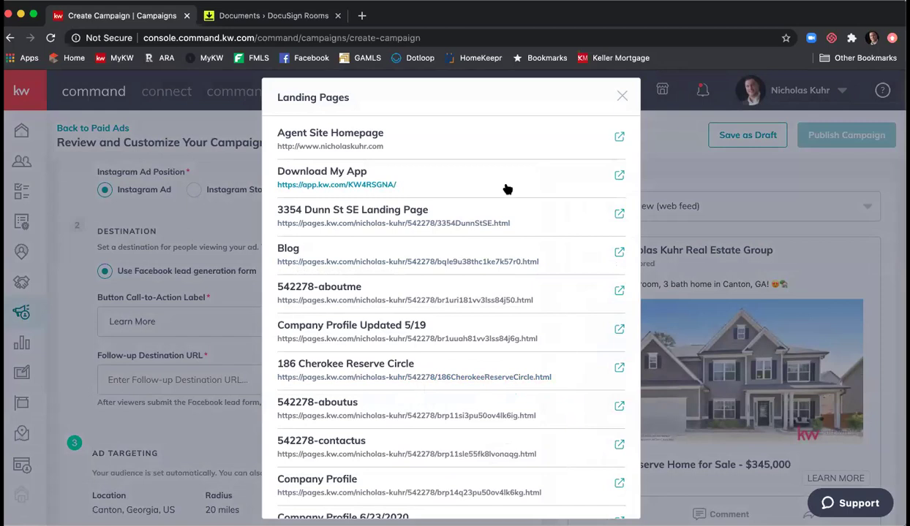
scroll(507, 189, "down", 3)
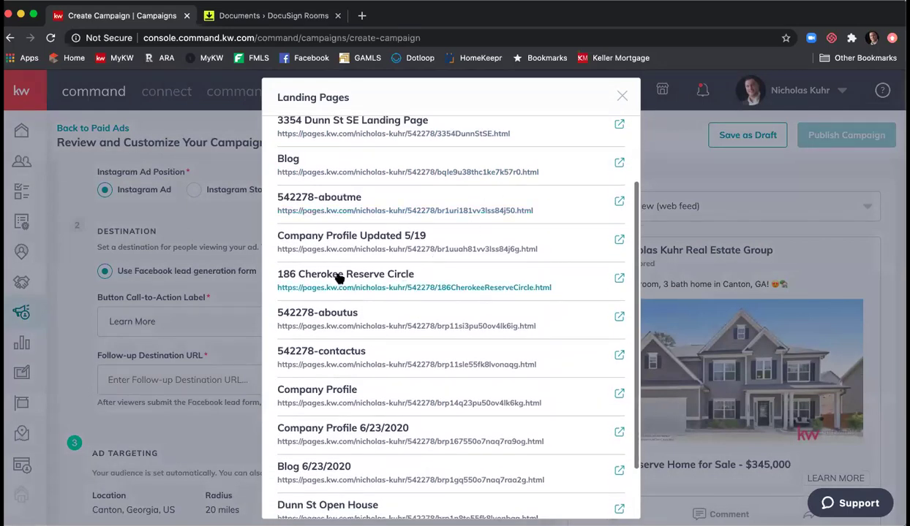
left_click(395, 282)
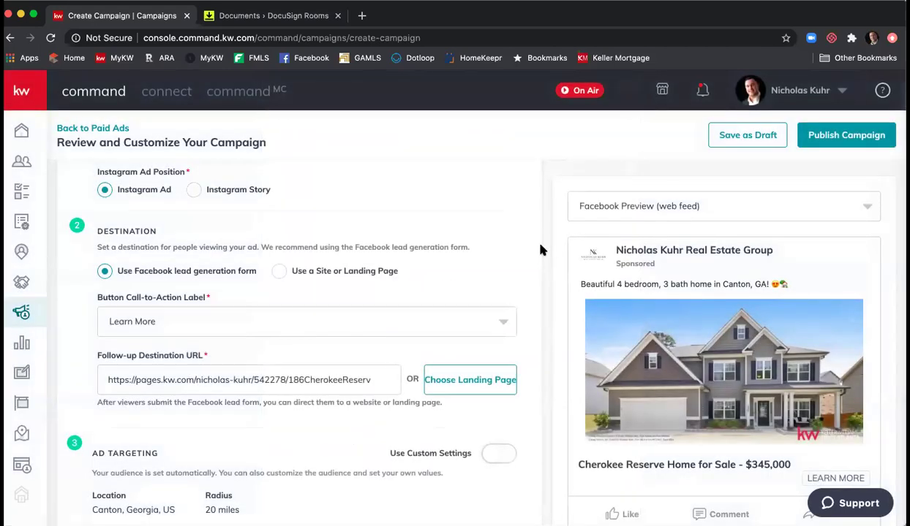
scroll(539, 251, "down", 2)
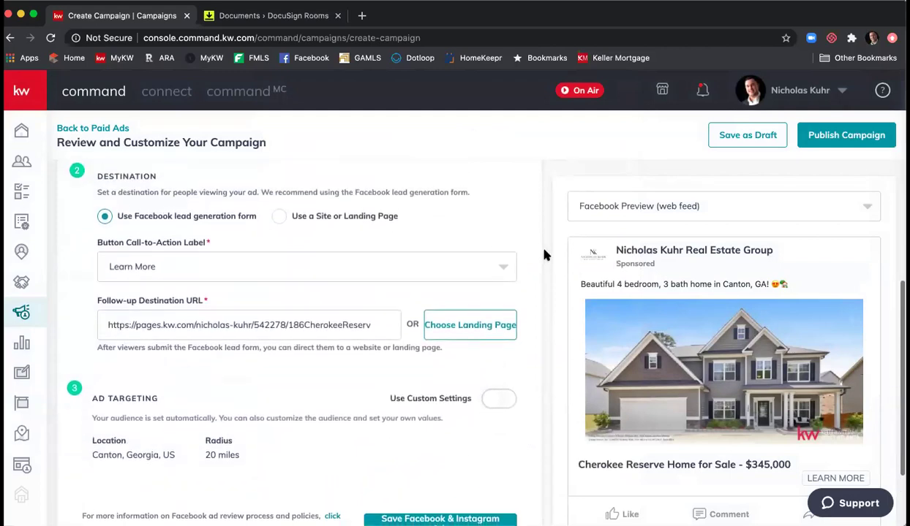
scroll(544, 255, "down", 3)
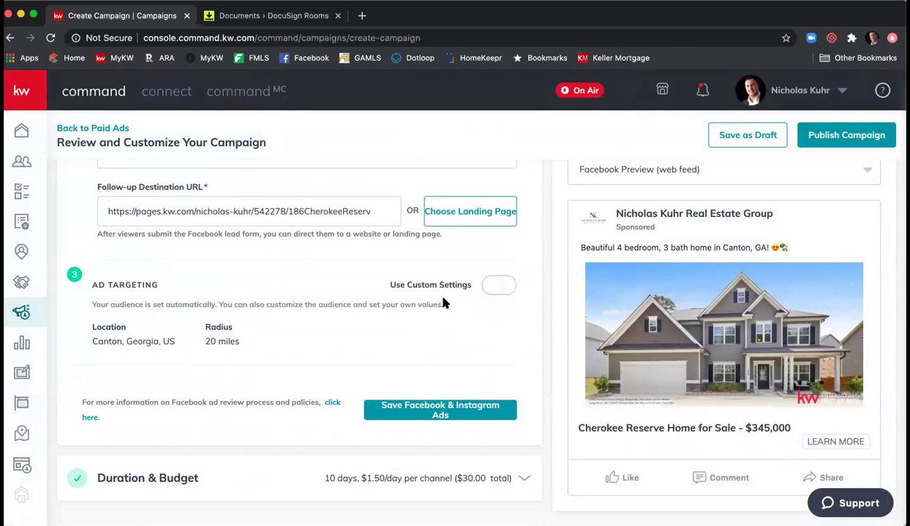
left_click(498, 287)
Aim the custom audience at Canton, Georgia within a 20-mile radius
scroll(357, 282, "down", 2)
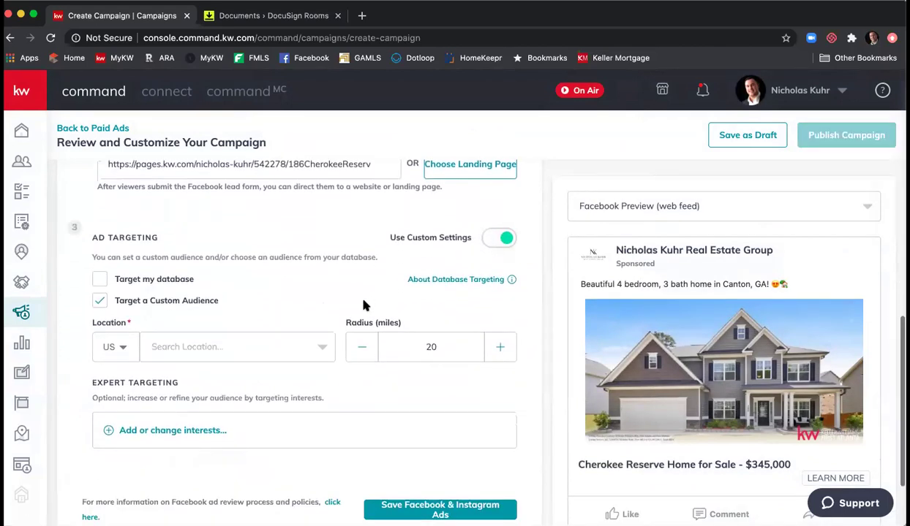
left_click(269, 351)
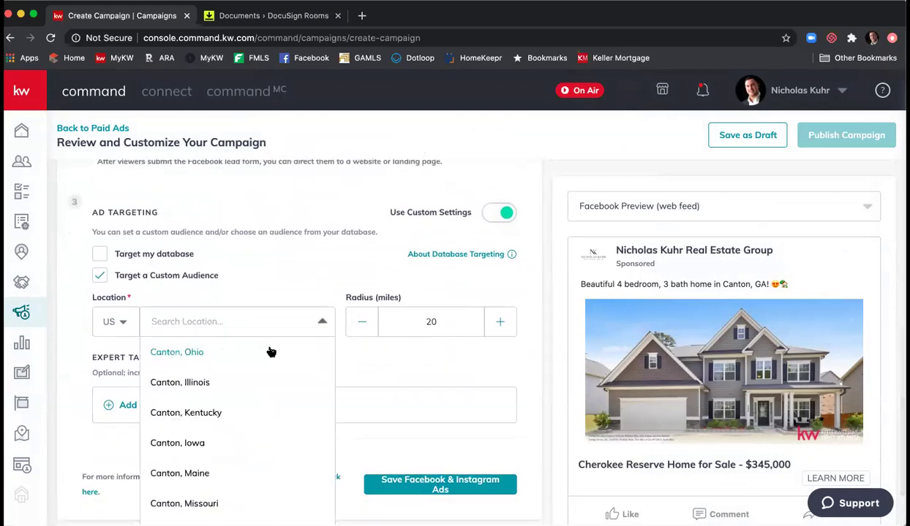
type("canton, ga")
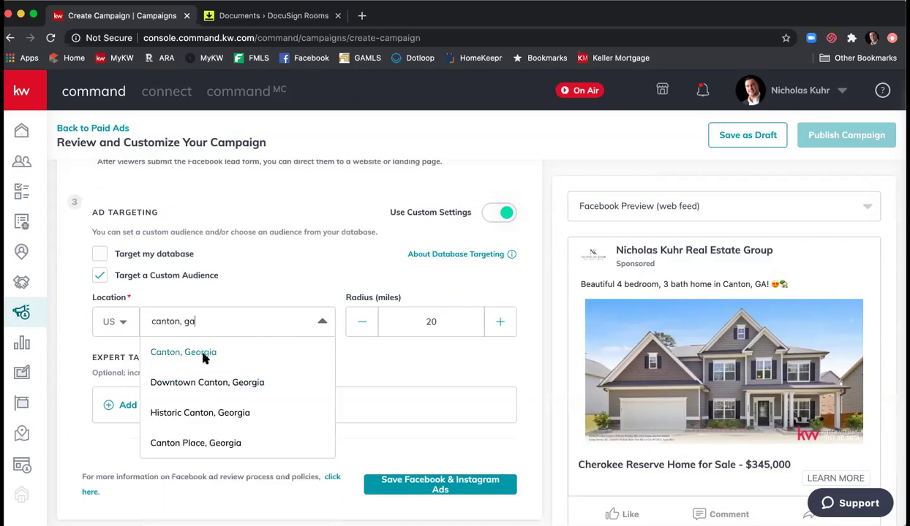
left_click(204, 353)
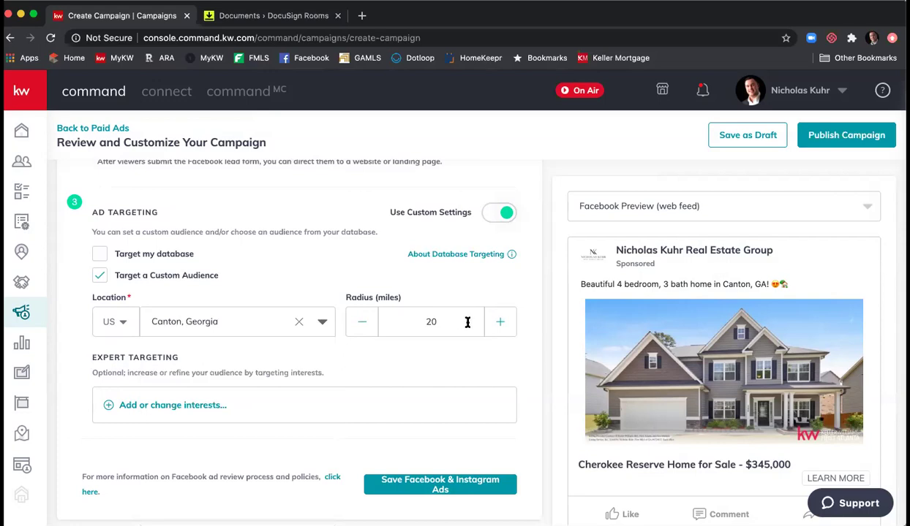
scroll(464, 323, "down", 1)
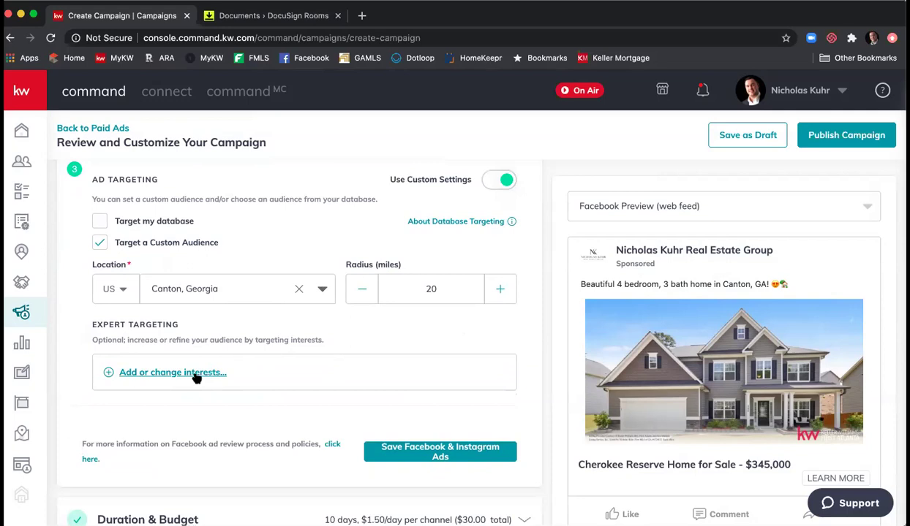
Add Zillow and realtor.com as targeted interests and save the selection
left_click(196, 378)
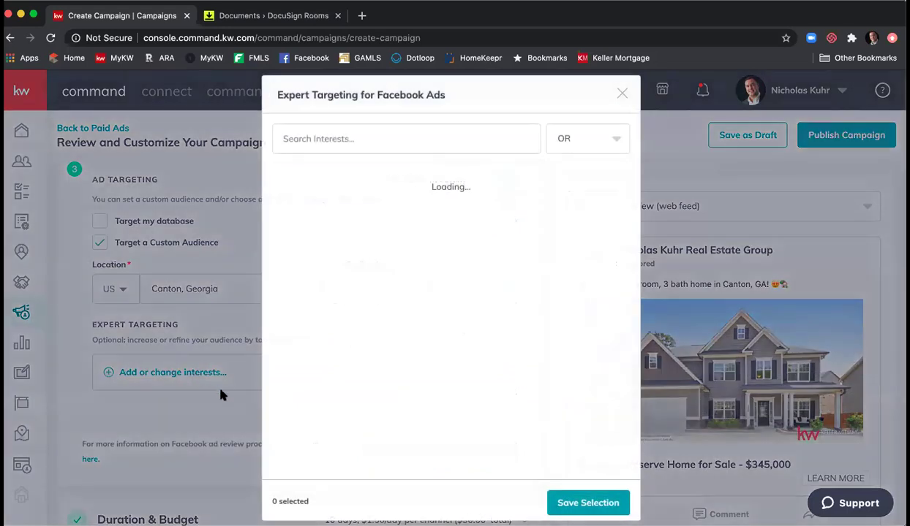
left_click(400, 140)
type("Zillow")
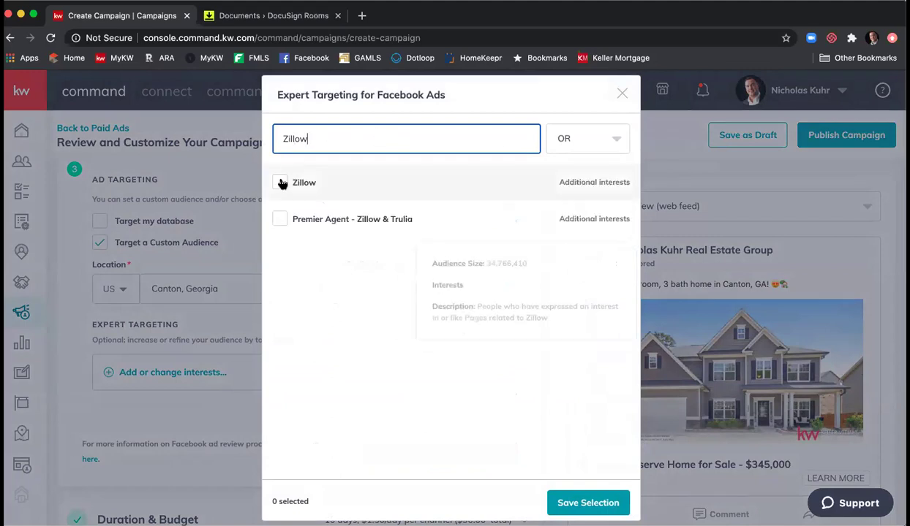
left_click(341, 181)
double_click(275, 139)
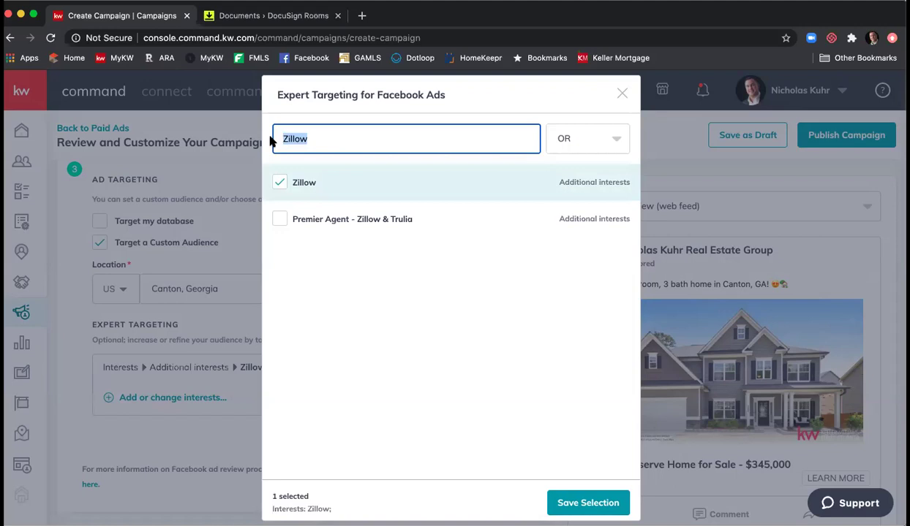
type("Realtor")
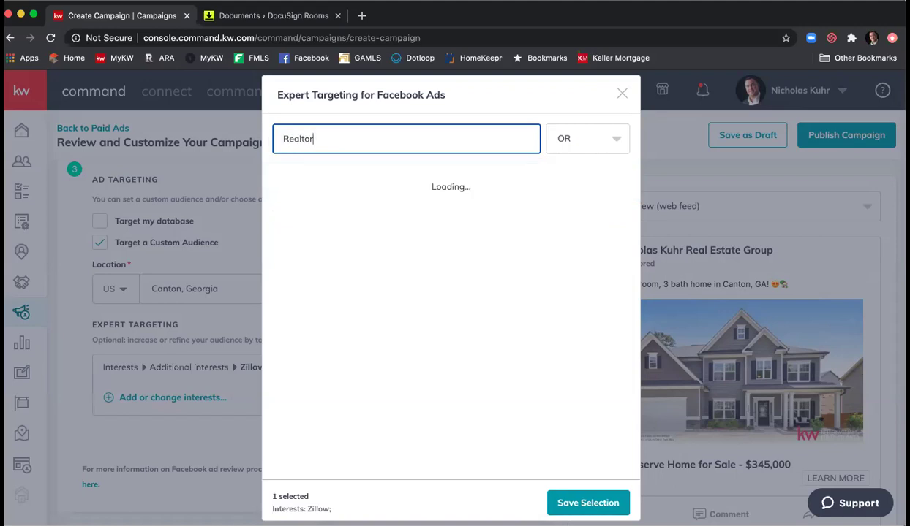
left_click(275, 186)
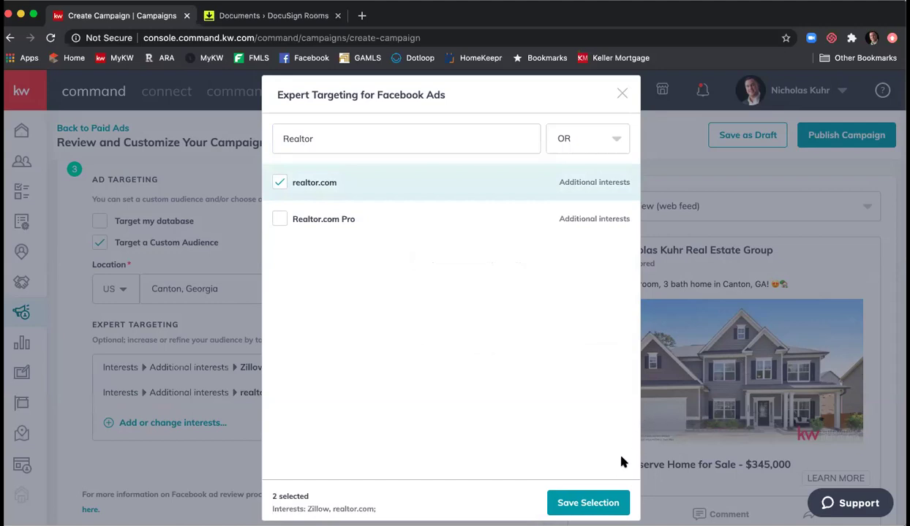
left_click(588, 502)
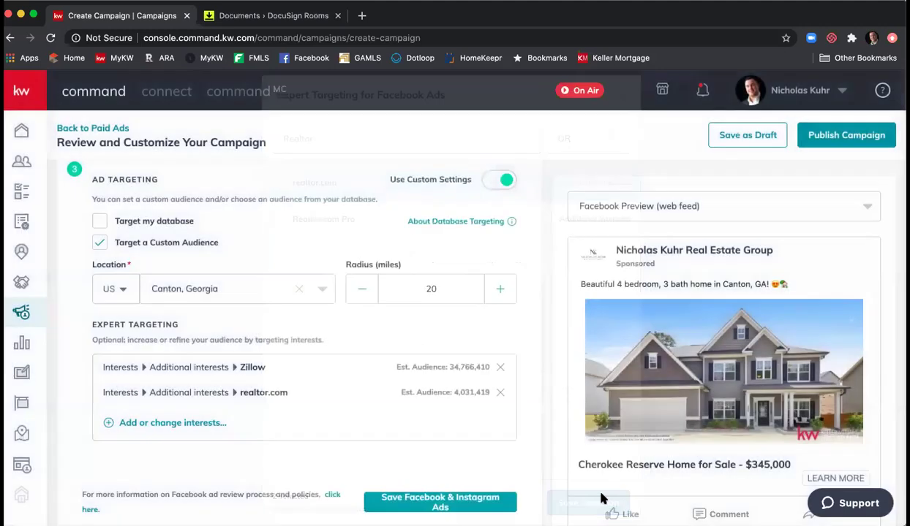
Save the Facebook & Instagram Ads settings
scroll(560, 232, "down", 3)
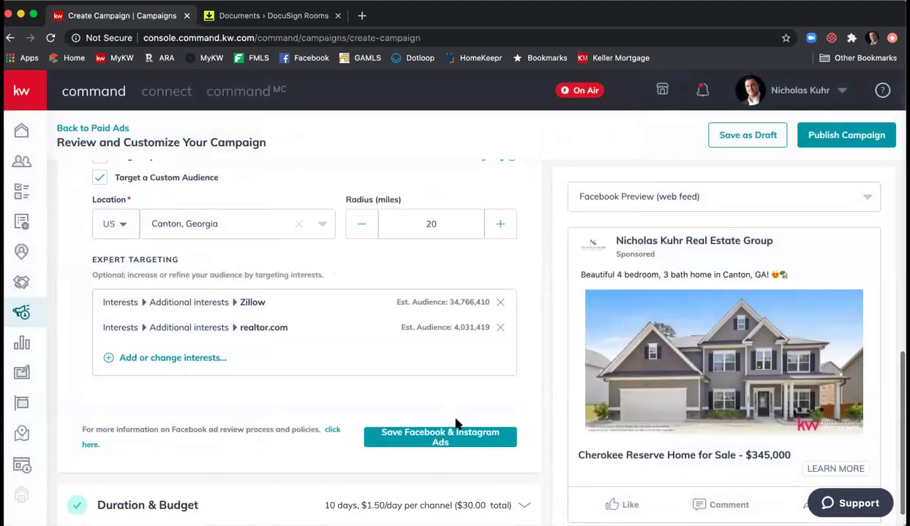
left_click(454, 442)
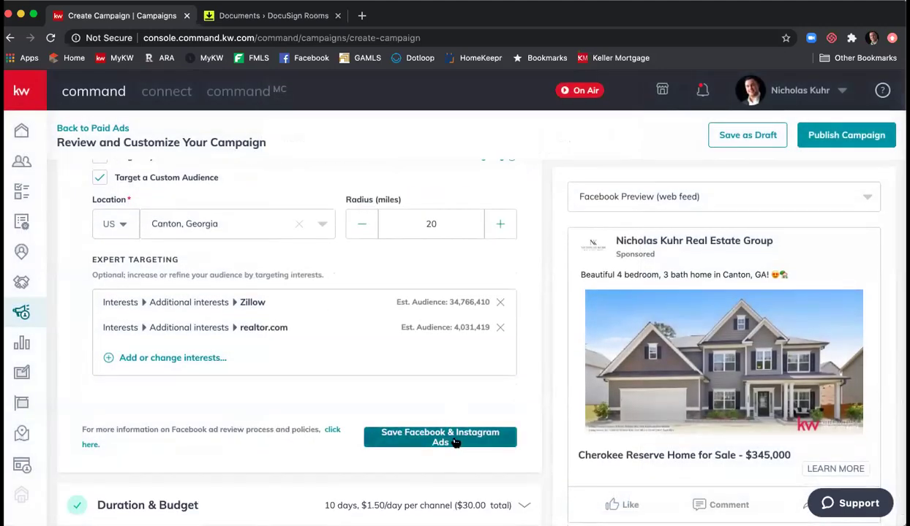
scroll(529, 365, "down", 1)
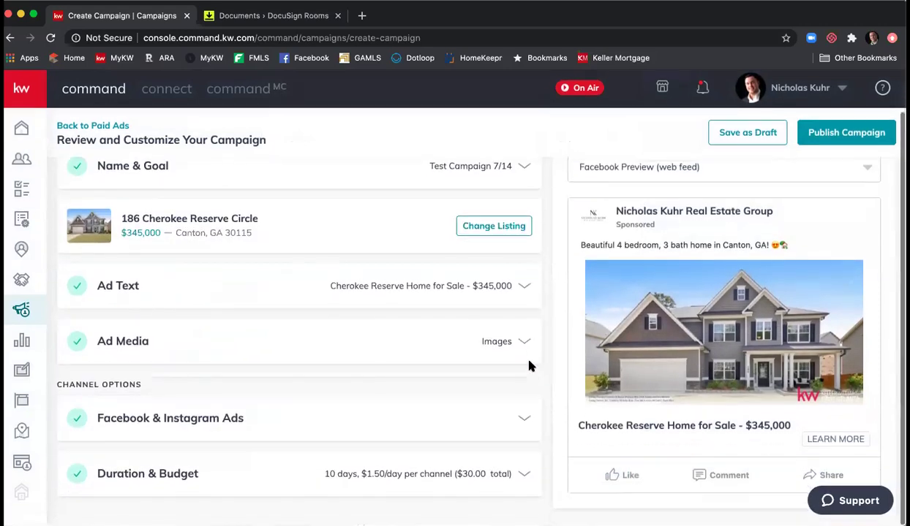
Set the campaign end date to July 31, 2020 and change the budget from 30 to $50
left_click(364, 477)
scroll(450, 380, "down", 5)
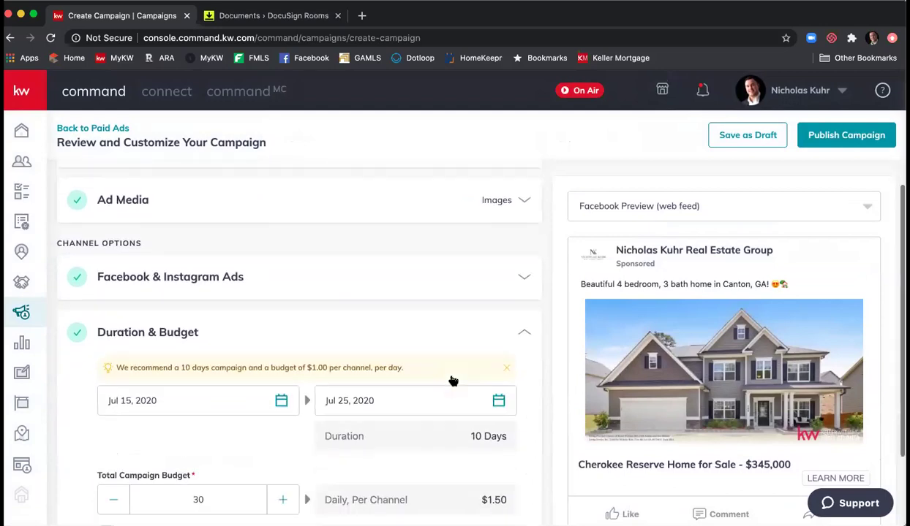
scroll(424, 380, "down", 1)
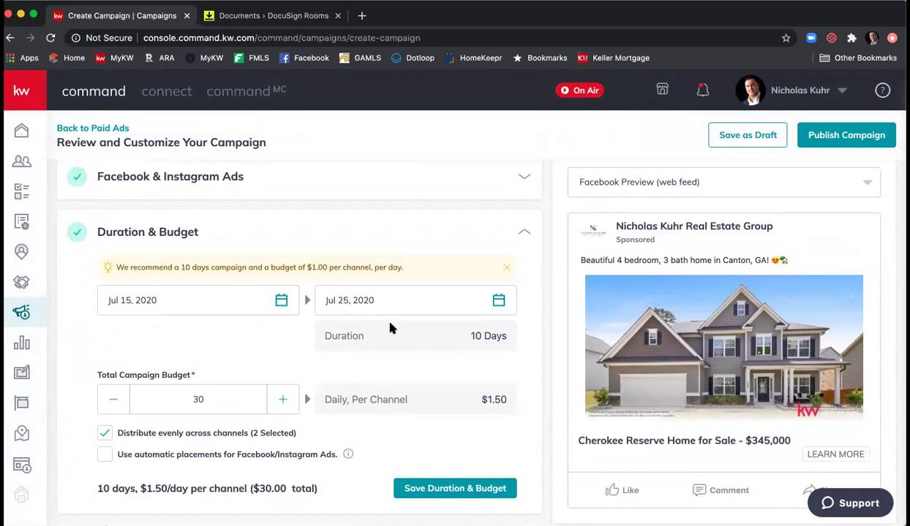
left_click(498, 300)
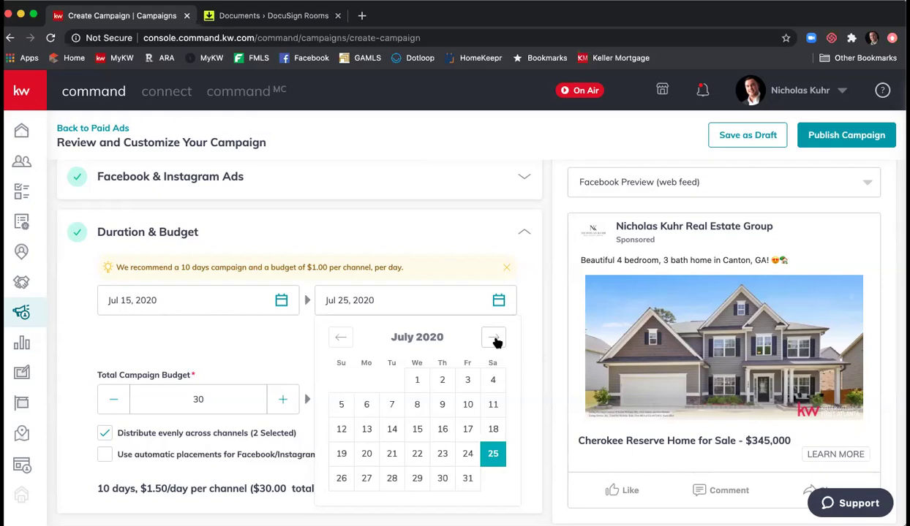
left_click(467, 478)
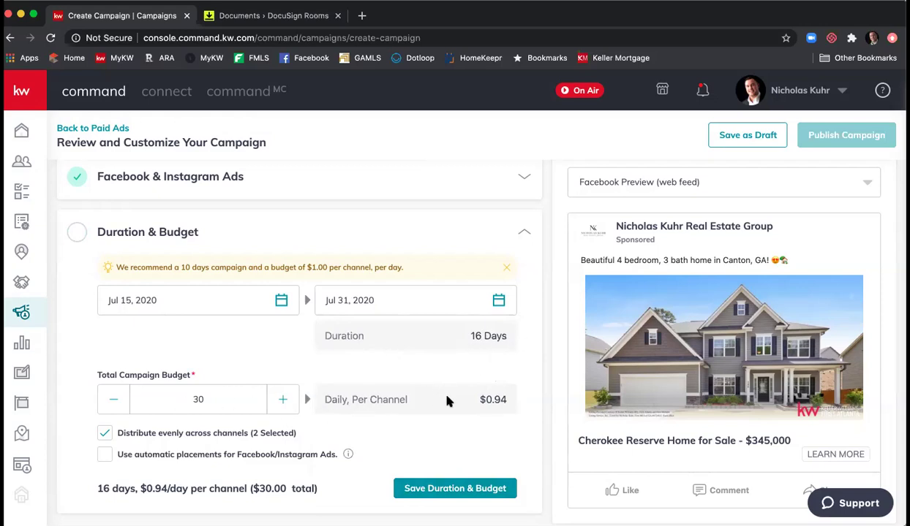
left_click_drag(258, 395, 173, 392)
type("50")
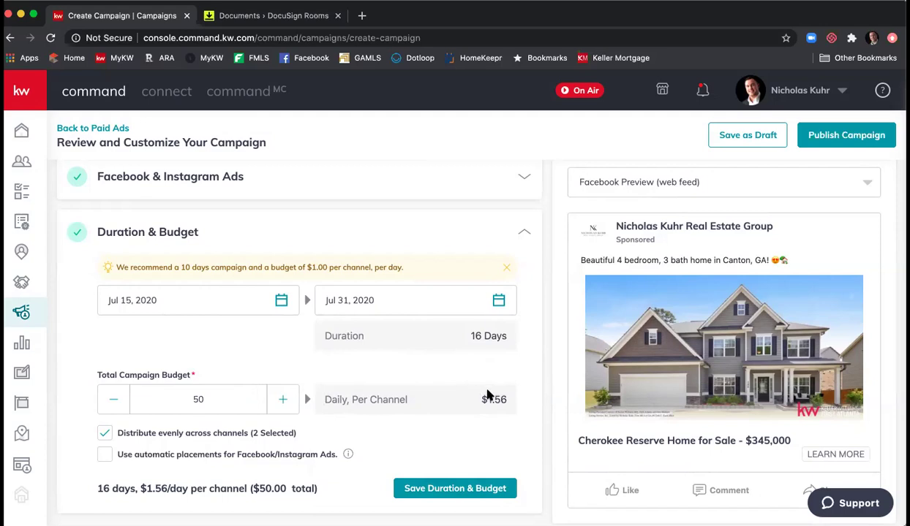
Enable automatic placements across Facebook and Instagram, then save the duration and budget
scroll(314, 335, "down", 1)
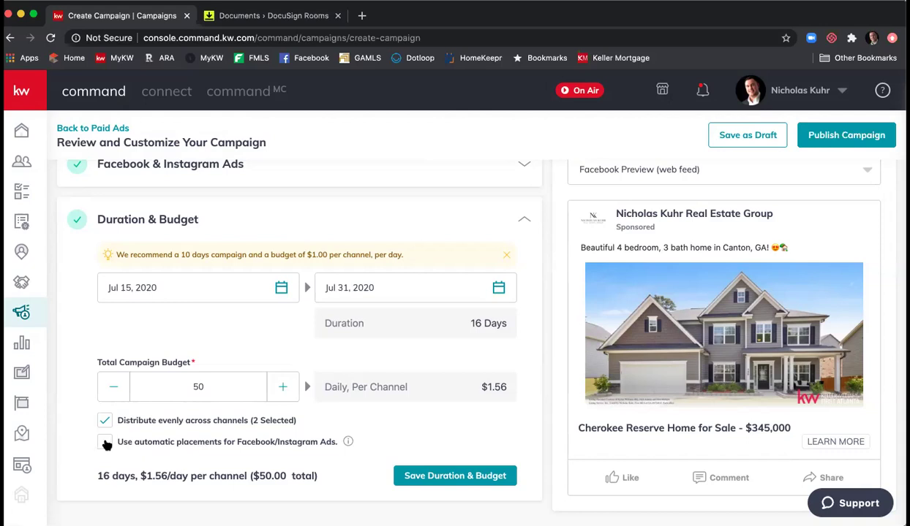
left_click(106, 443)
scroll(165, 408, "down", 2)
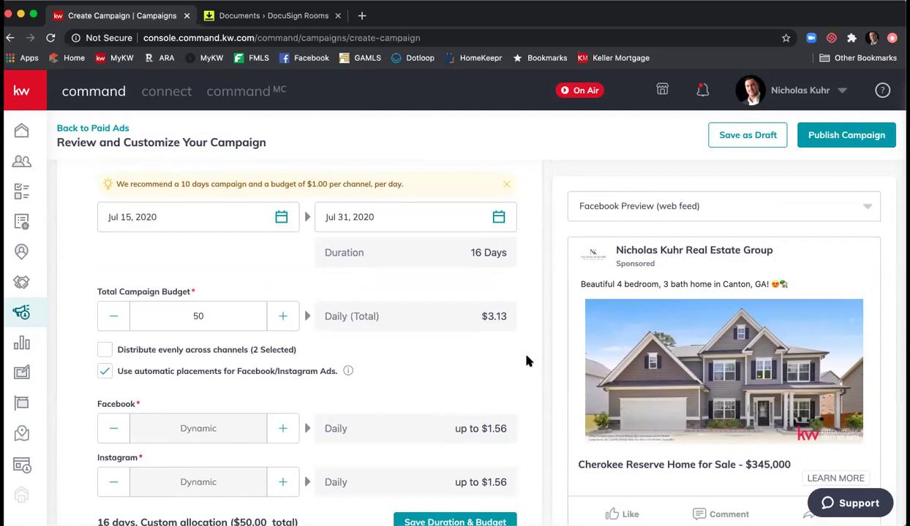
scroll(522, 359, "down", 2)
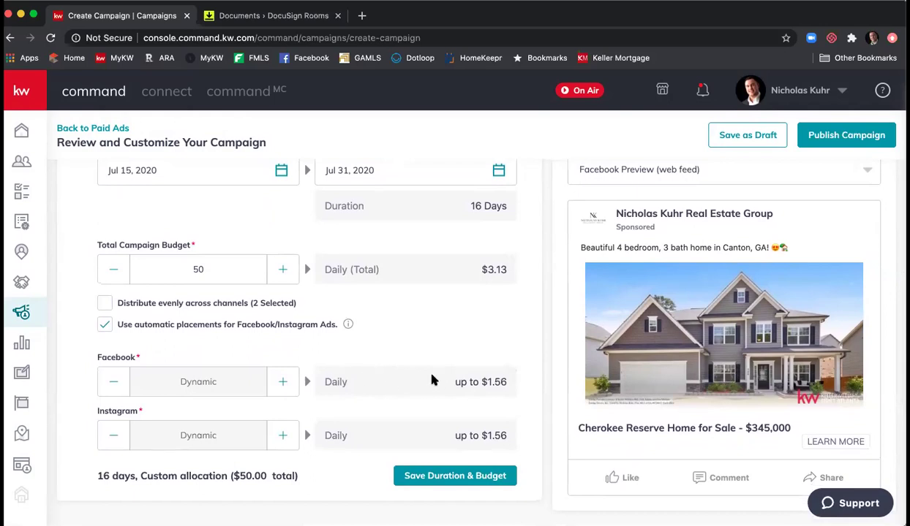
left_click(448, 479)
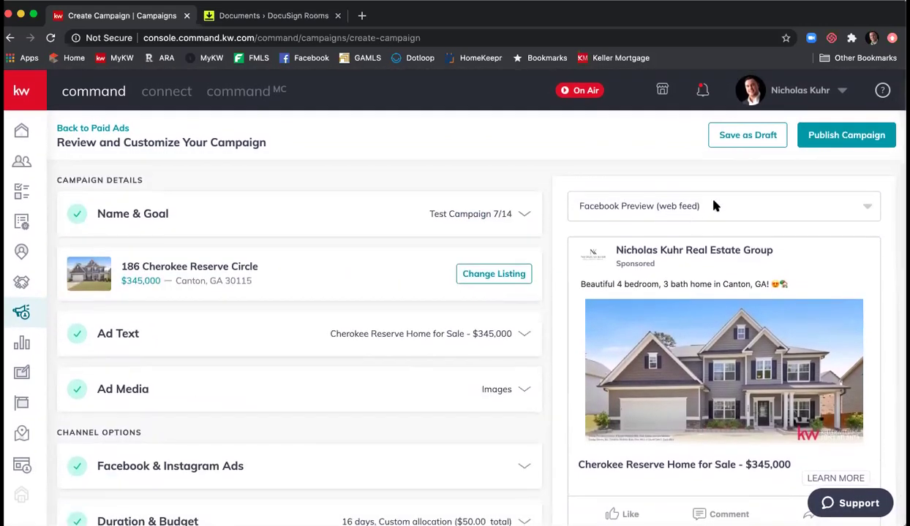
left_click(819, 205)
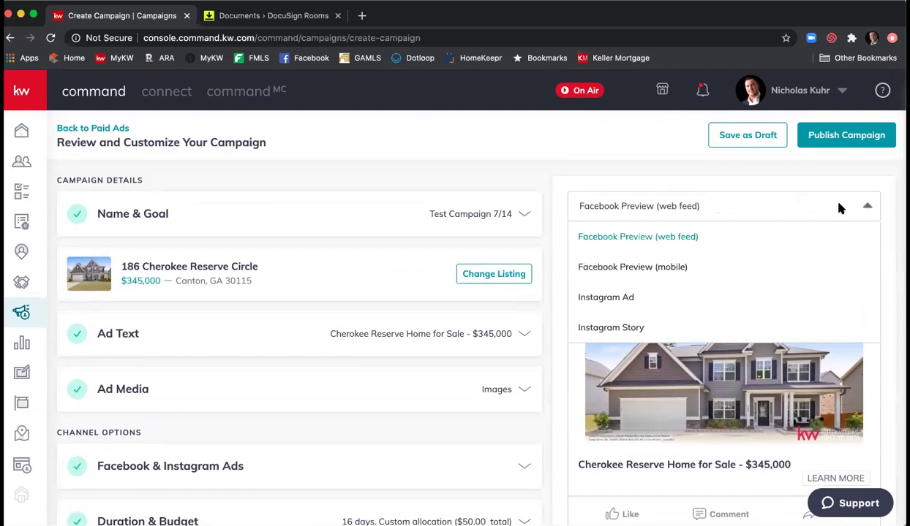
left_click(815, 262)
scroll(822, 248, "down", 2)
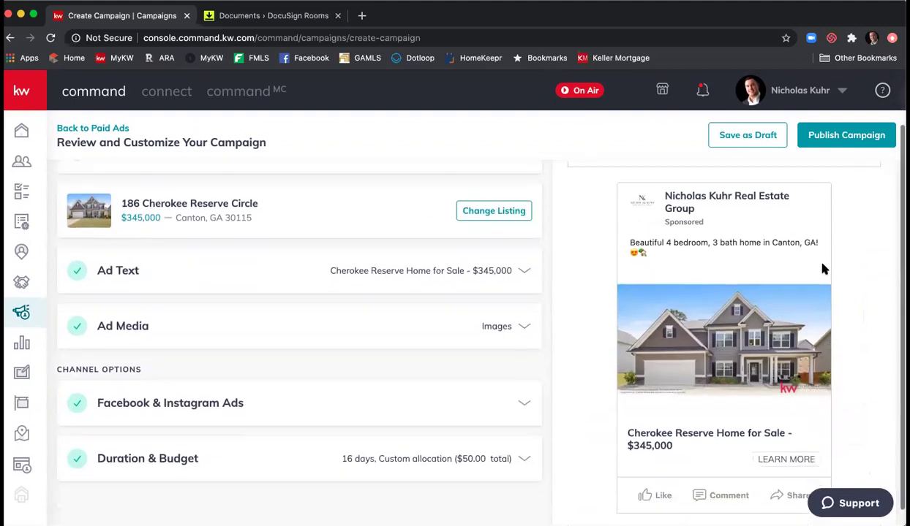
scroll(804, 241, "up", 2)
left_click(774, 205)
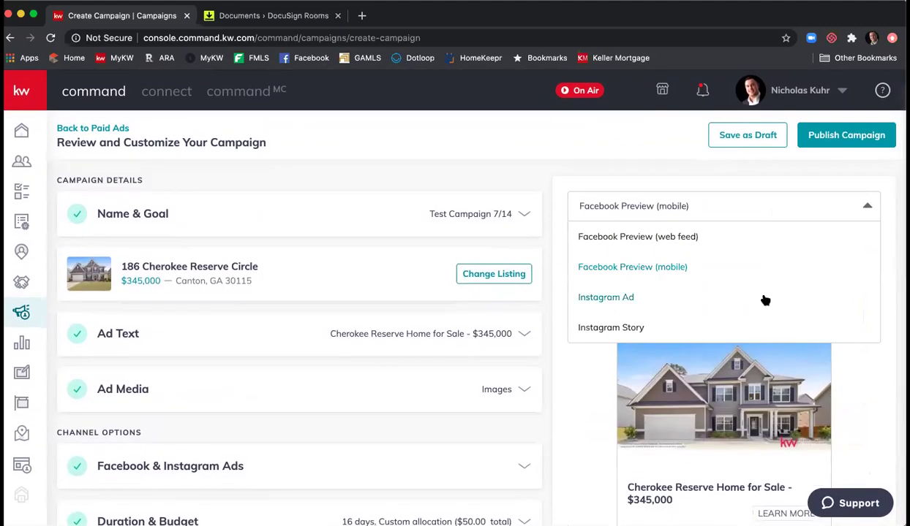
left_click(764, 296)
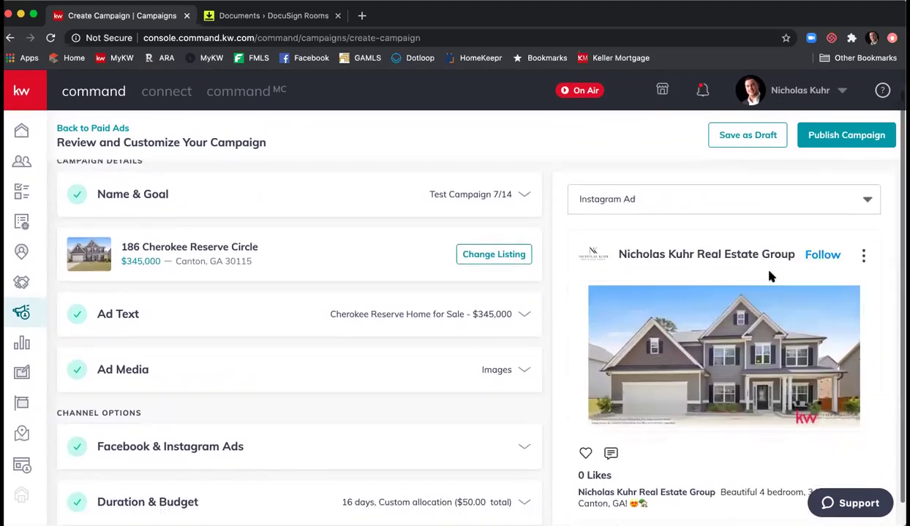
scroll(768, 274, "down", 1)
scroll(753, 234, "up", 1)
left_click(706, 207)
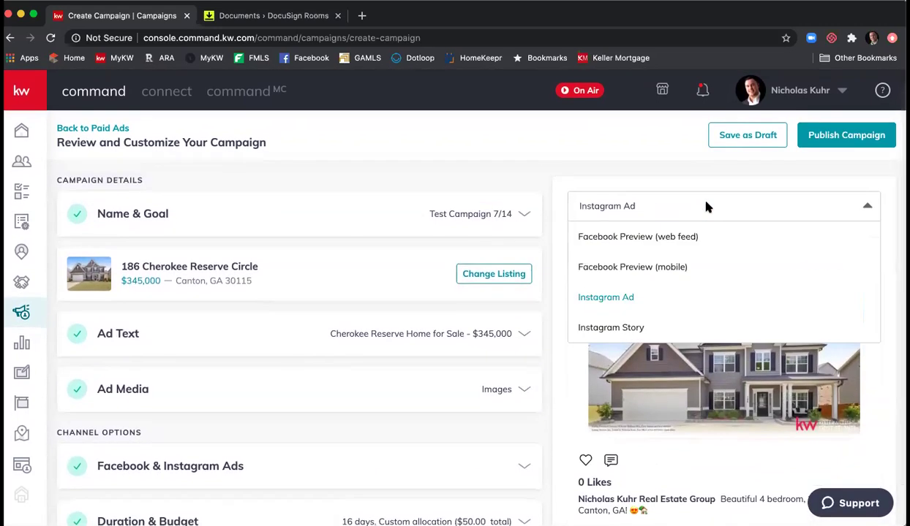
left_click(706, 245)
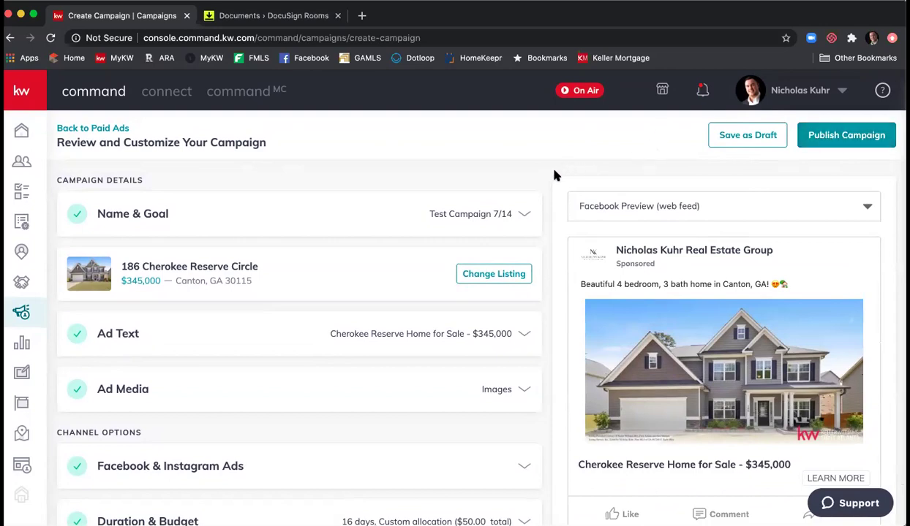
scroll(545, 212, "down", 1)
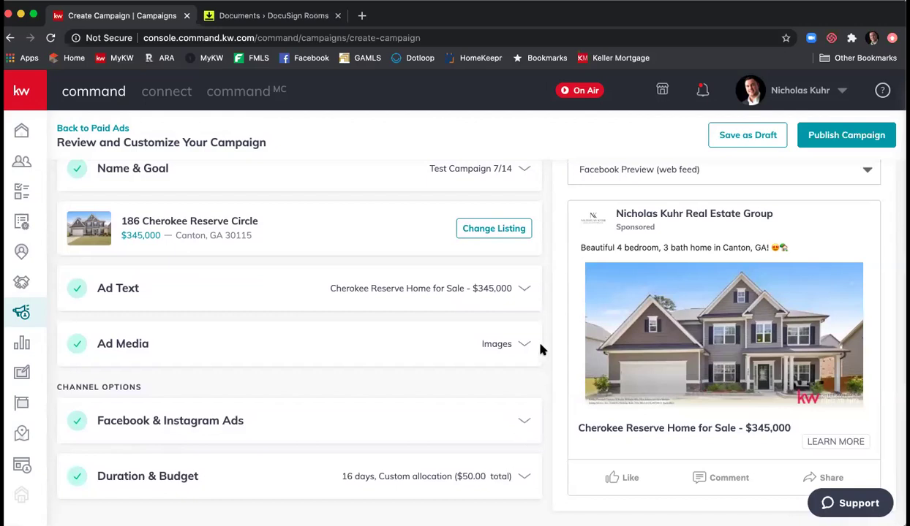
scroll(541, 350, "up", 1)
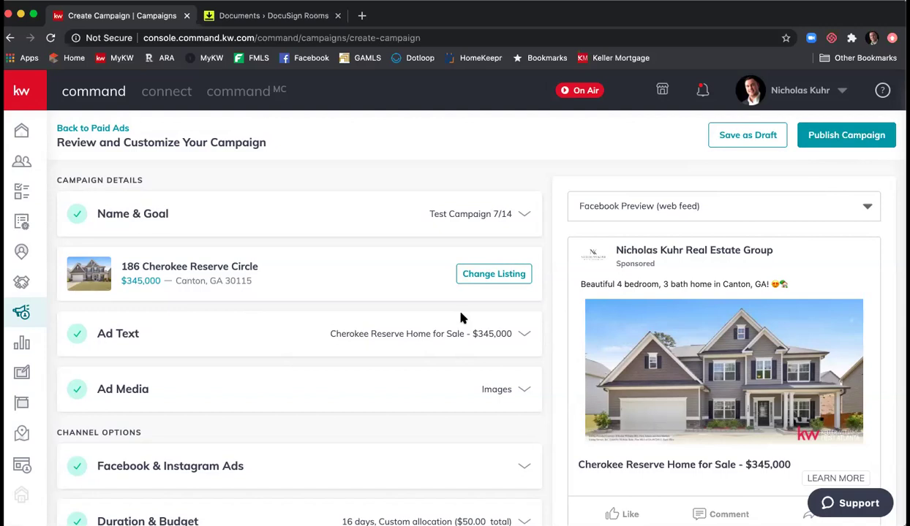
Save Test Campaign 7/14 as a draft and confirm with Yes
left_click(737, 146)
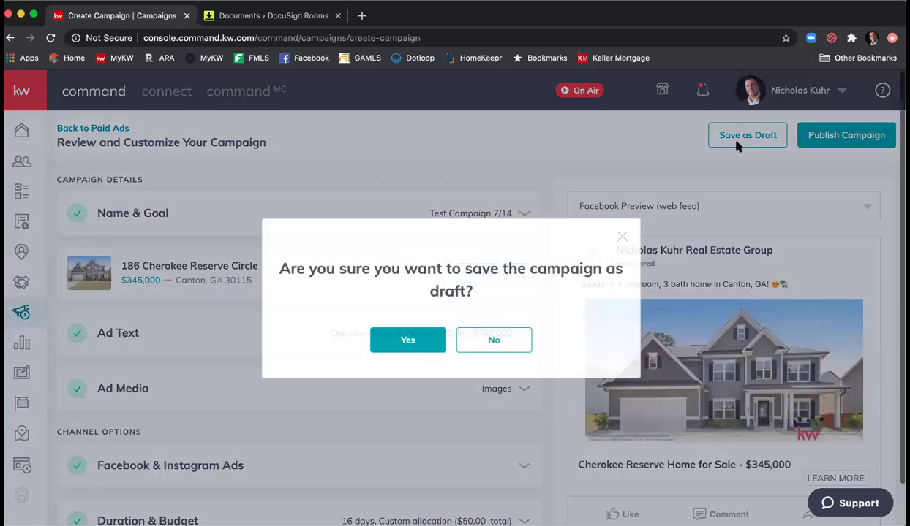
left_click(425, 340)
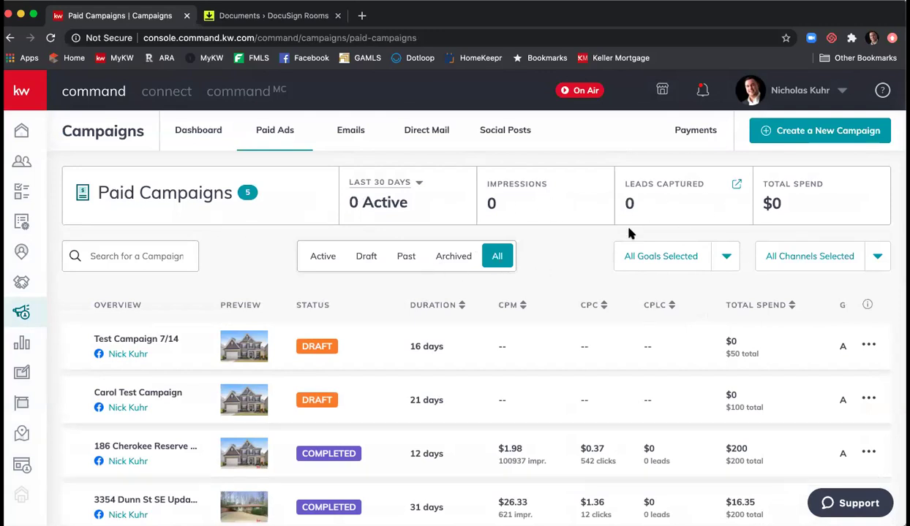
scroll(628, 232, "down", 2)
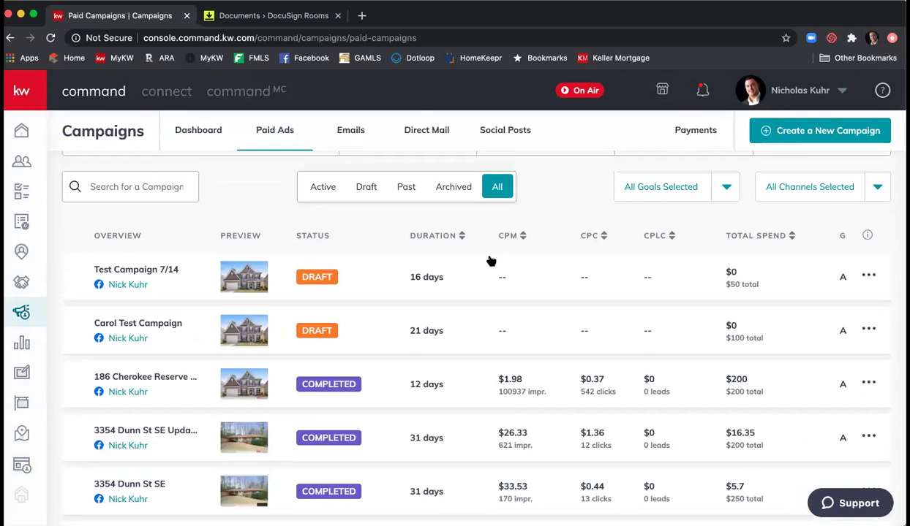
scroll(481, 263, "down", 1)
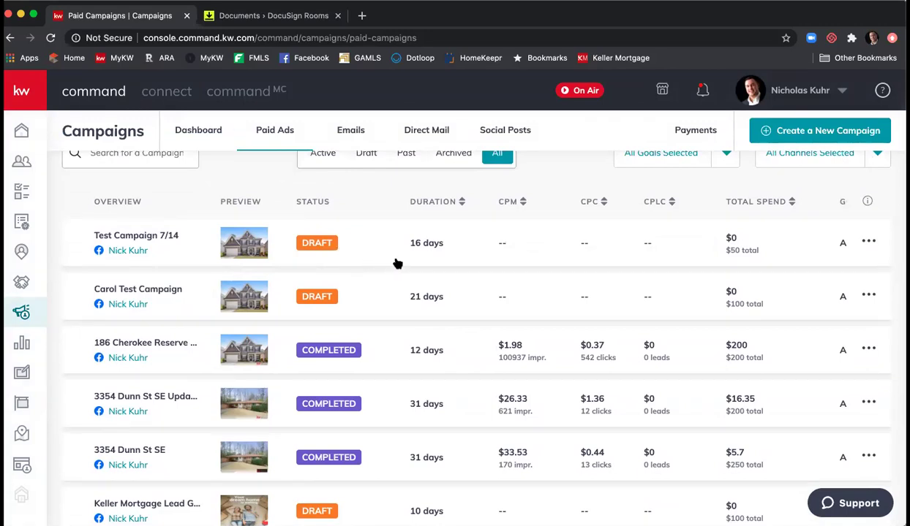
scroll(410, 358, "down", 1)
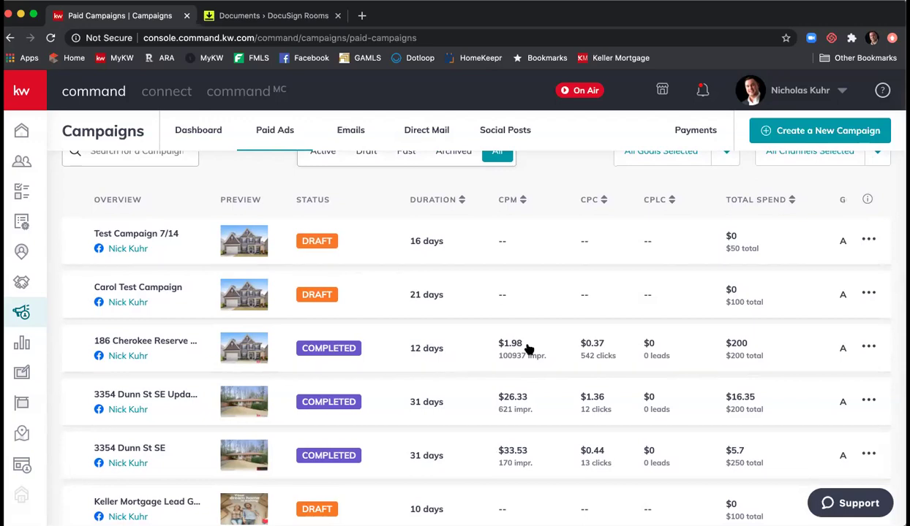
left_click(135, 357)
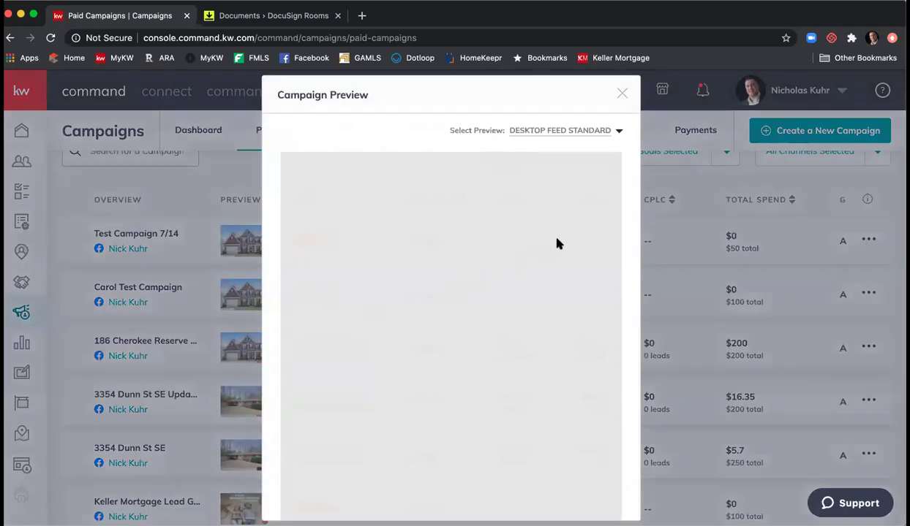
scroll(558, 243, "down", 3)
scroll(557, 243, "up", 3)
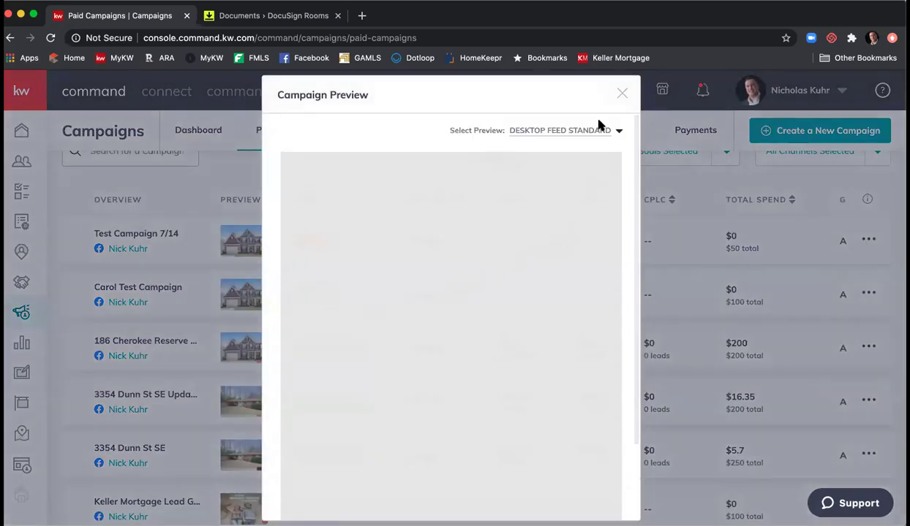
left_click(621, 94)
scroll(598, 262, "up", 1)
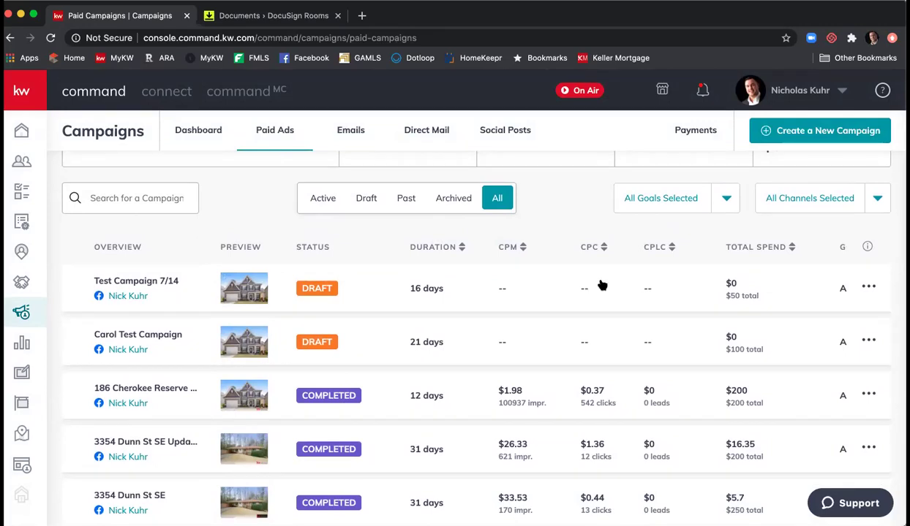
scroll(600, 283, "down", 1)
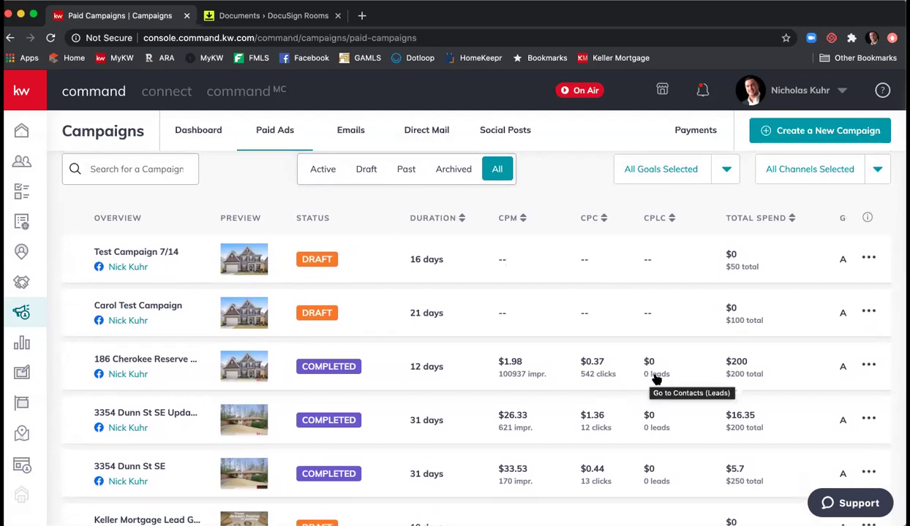
left_click(655, 375)
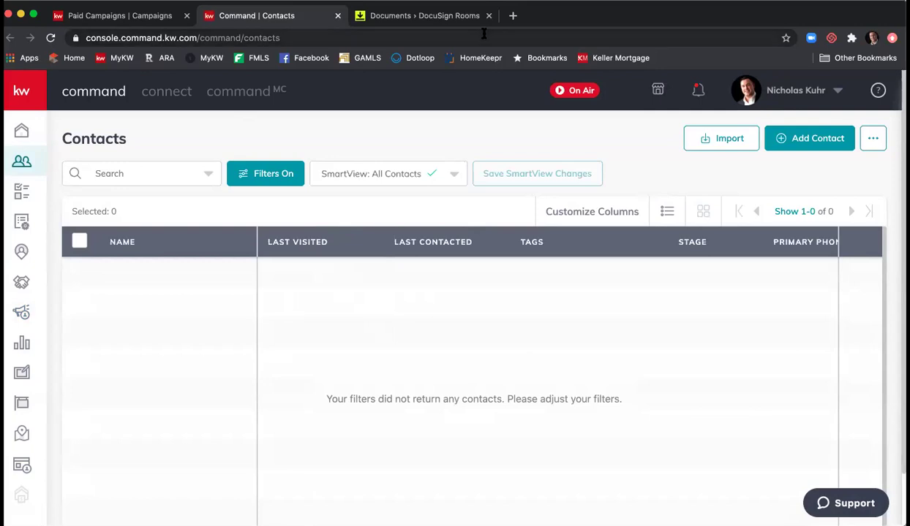
Switch from the empty Cherokee leads Contacts page back to the Paid Campaigns browser tab
left_click(86, 16)
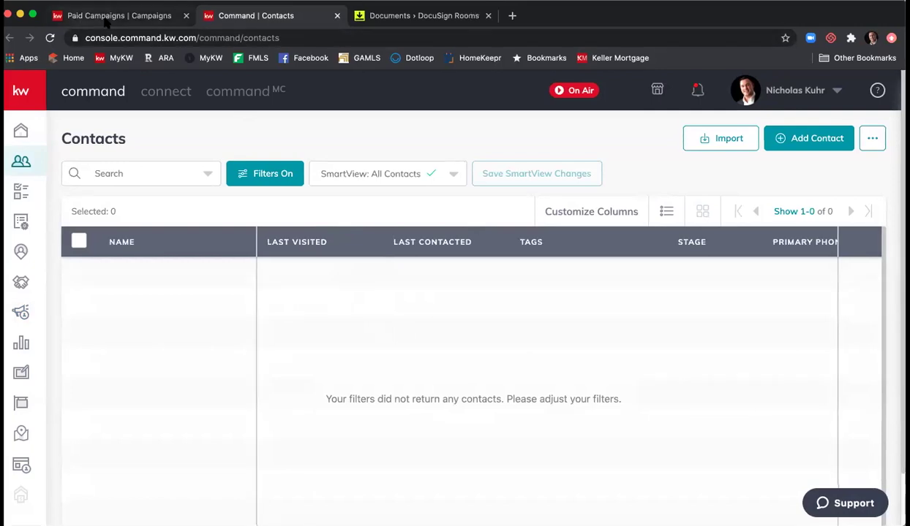